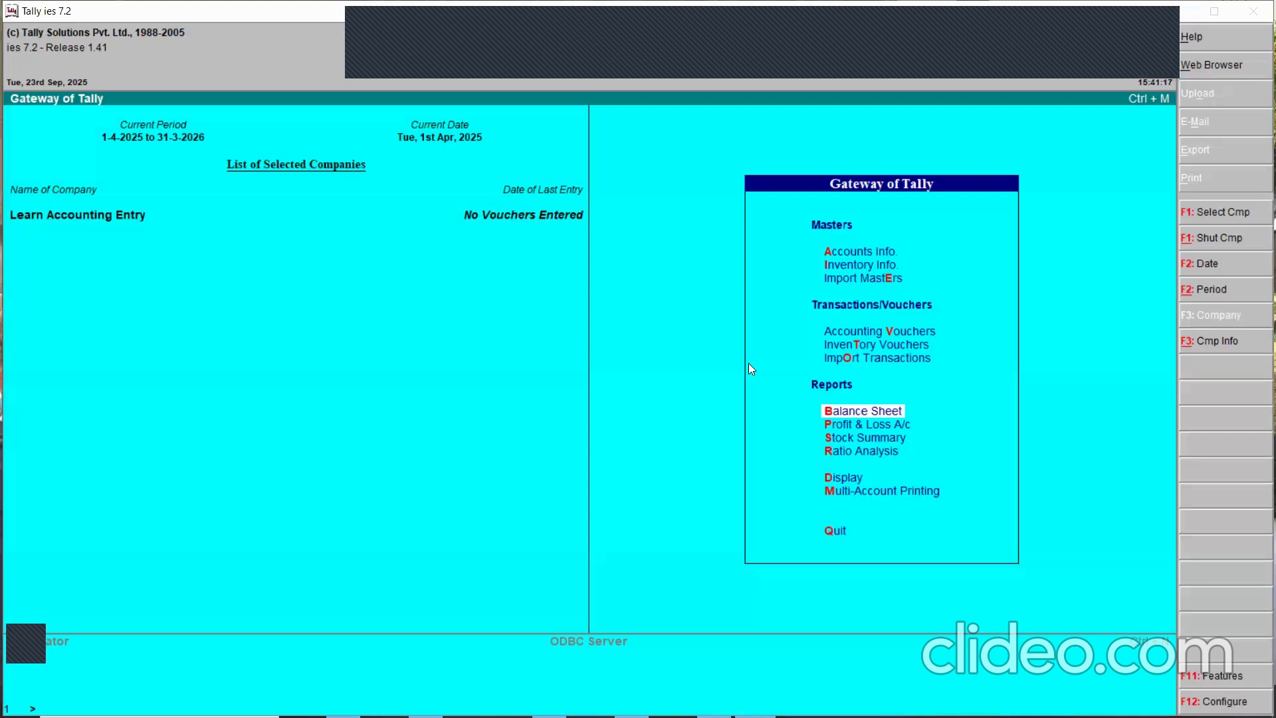
key(a)
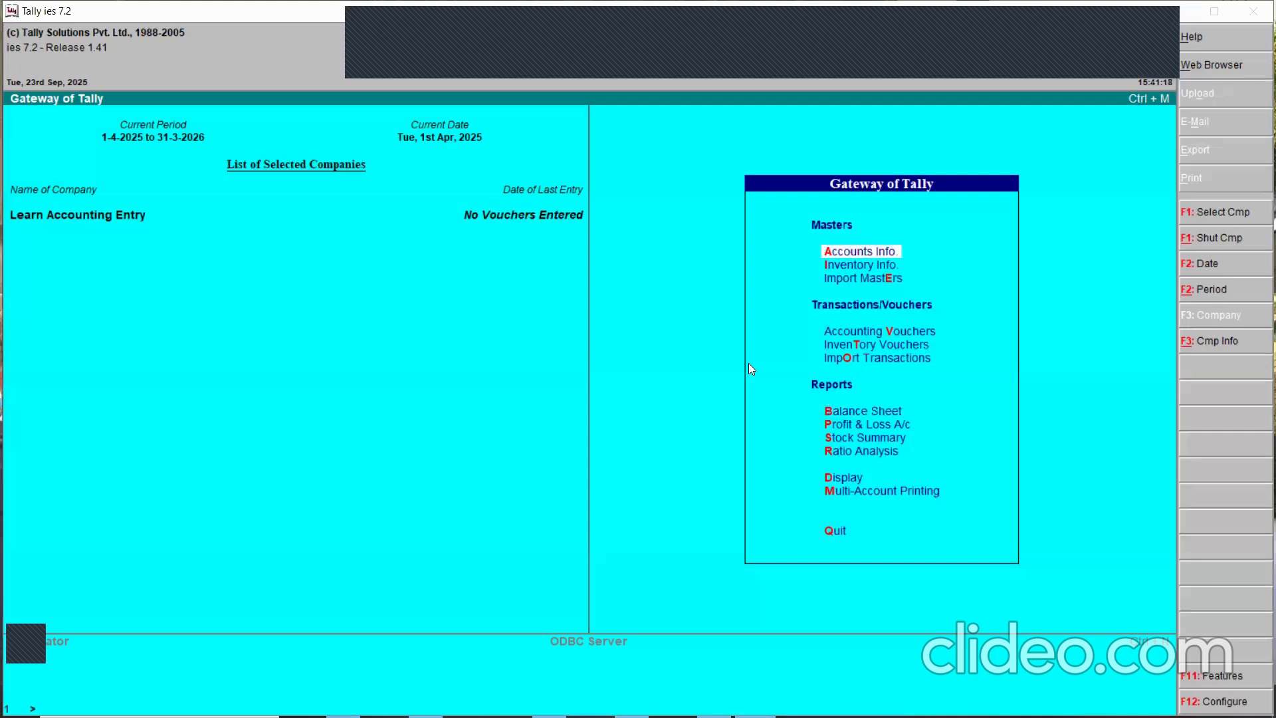
key(Return)
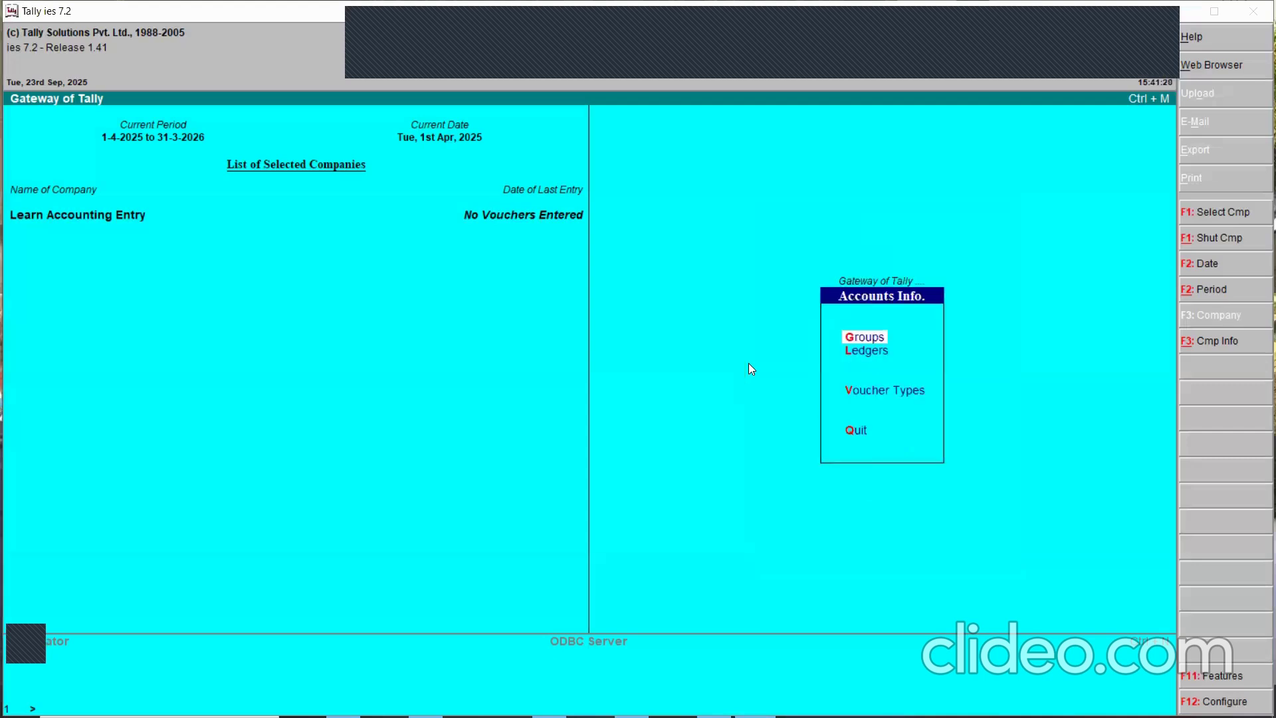
key(Escape)
key(t)
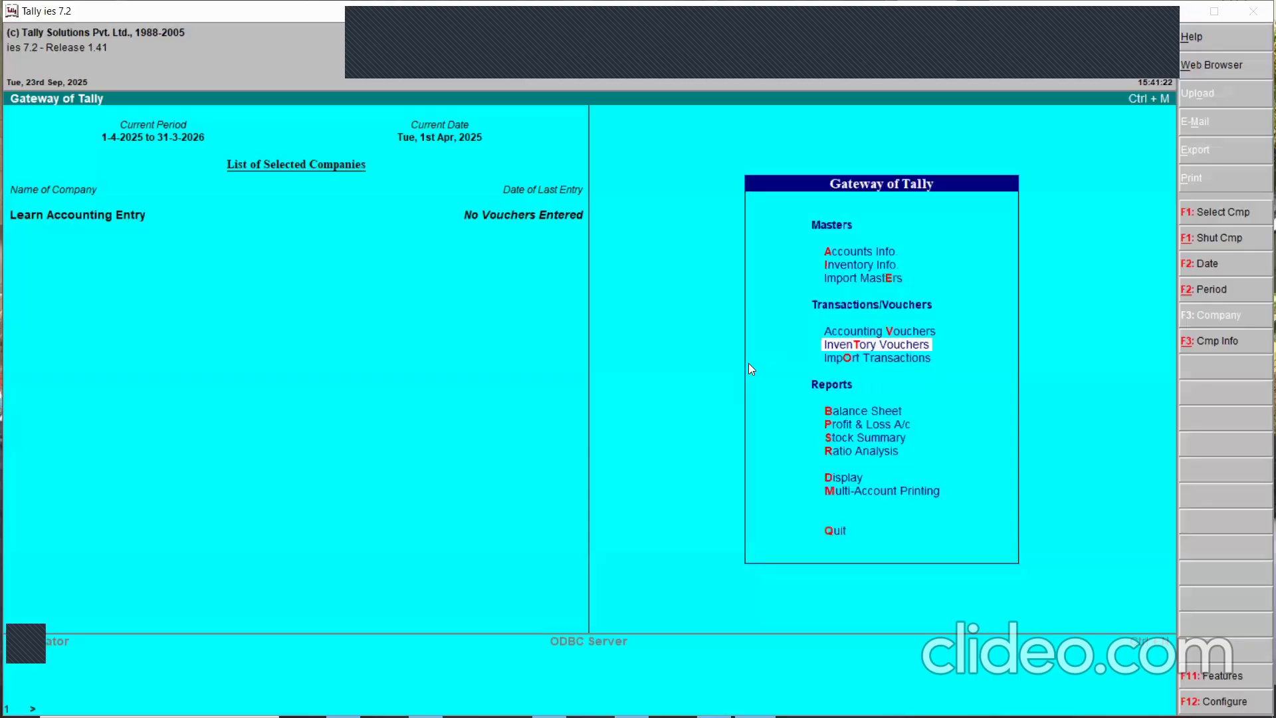
key(p)
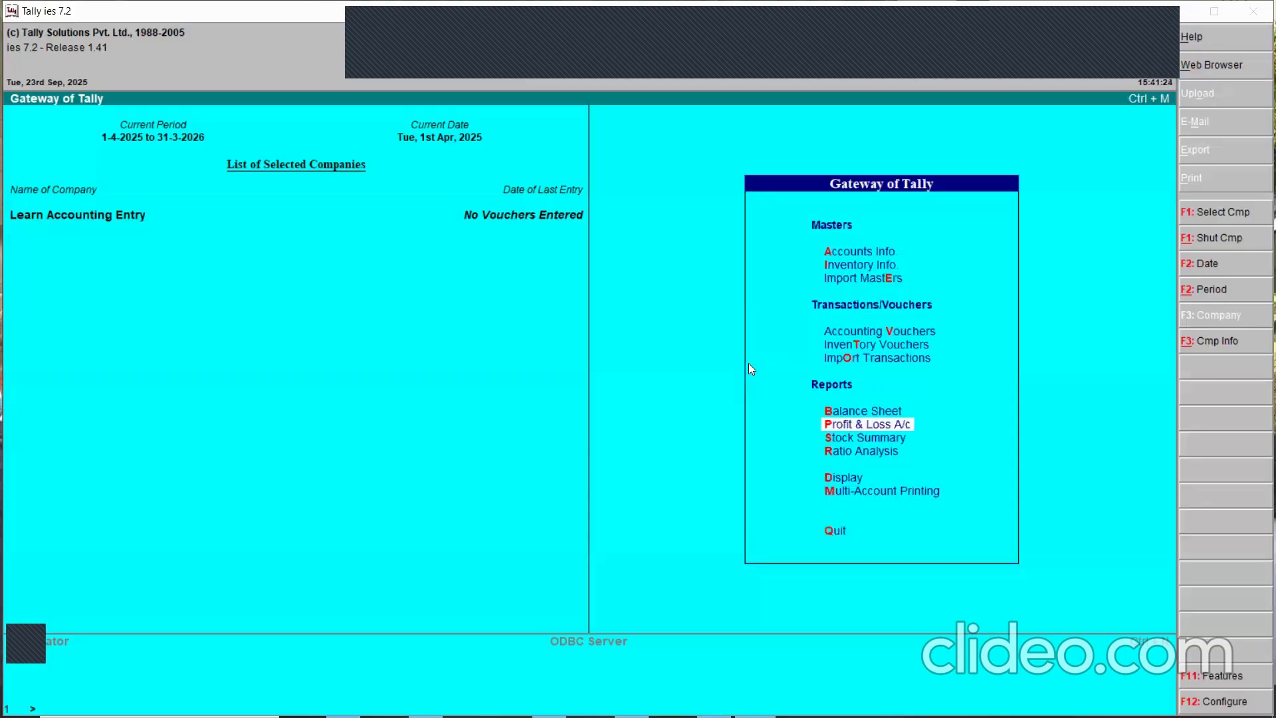
key(o)
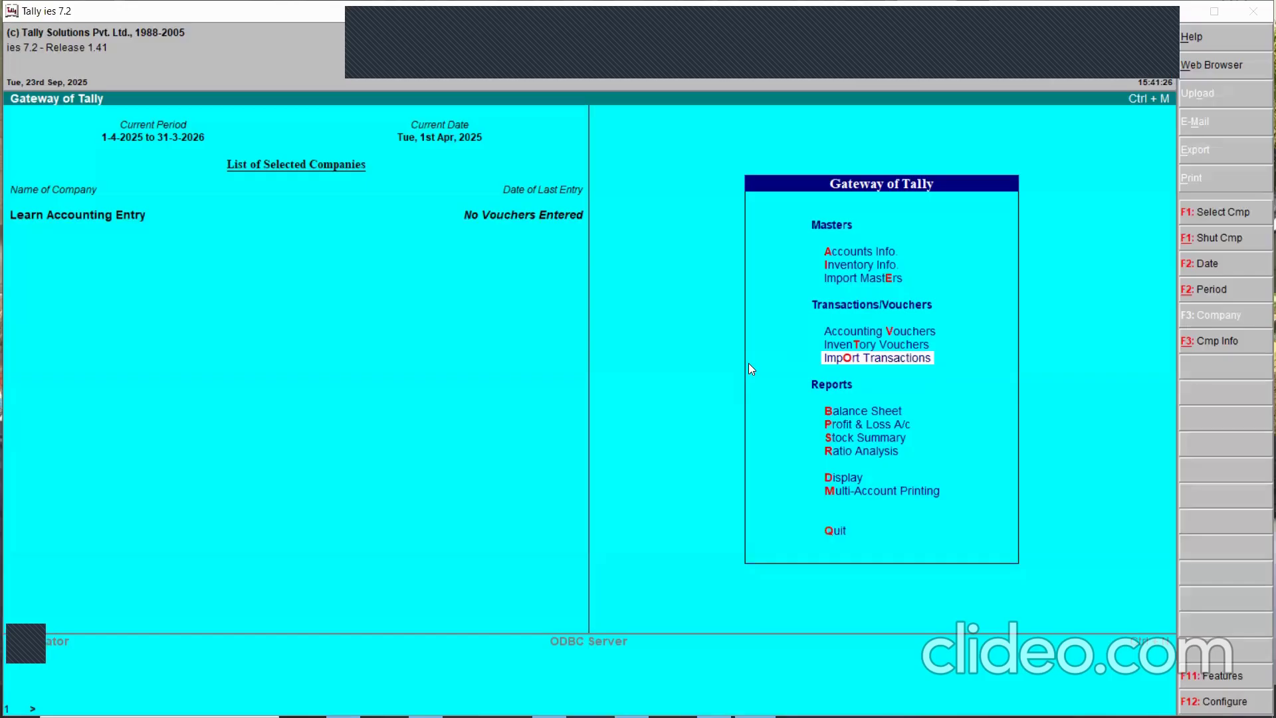
key(i)
- Open the ledger options within the accounts masters of the Learn Accounting Entry company
key(a)
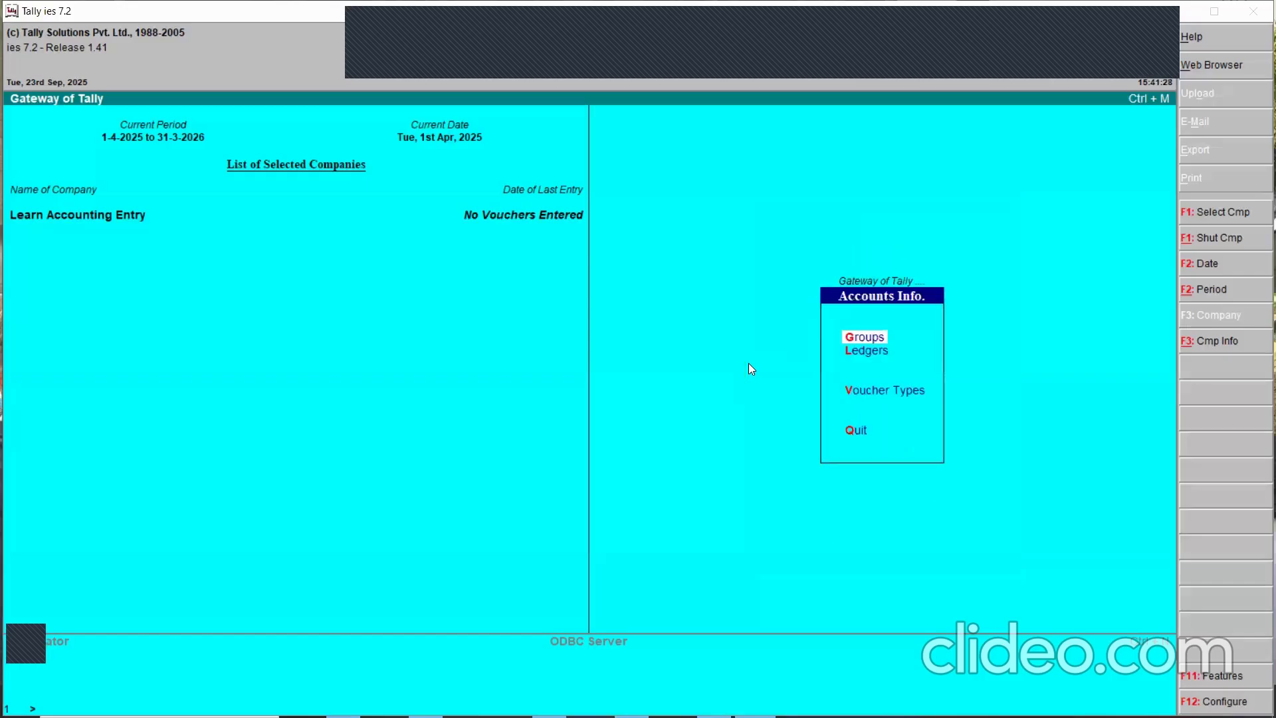
key(Down)
key(Return)
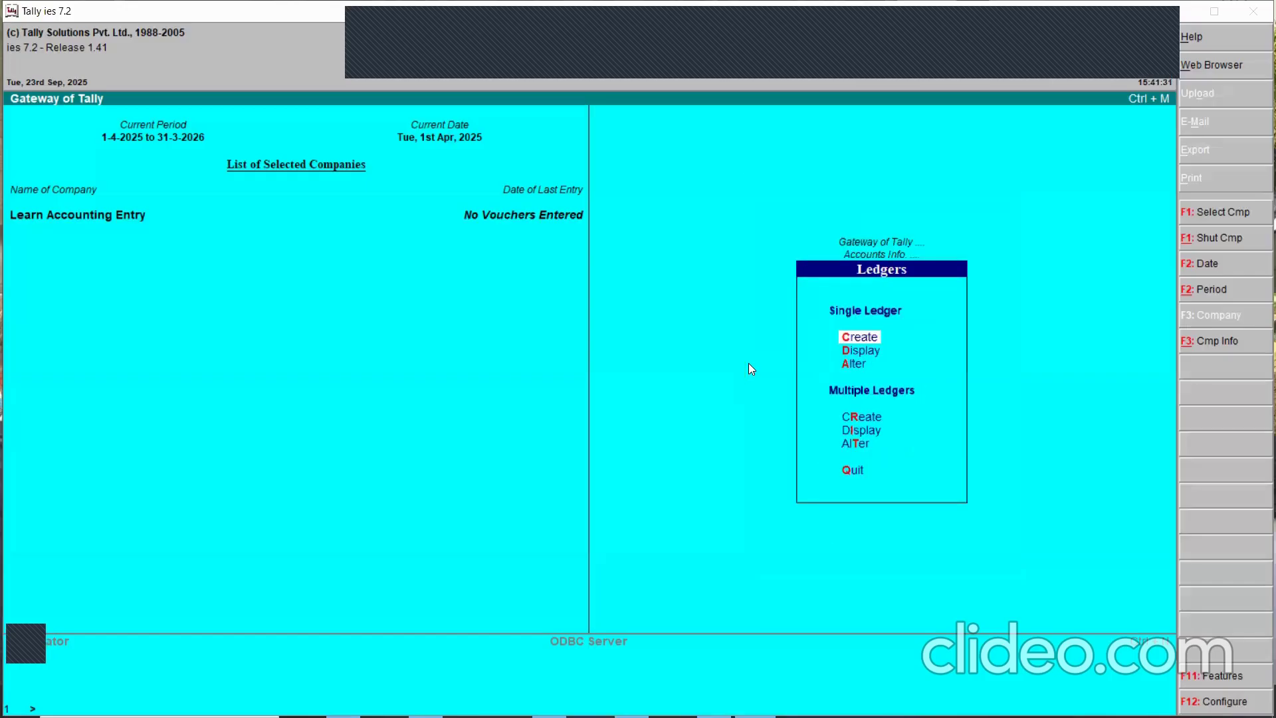
key(r)
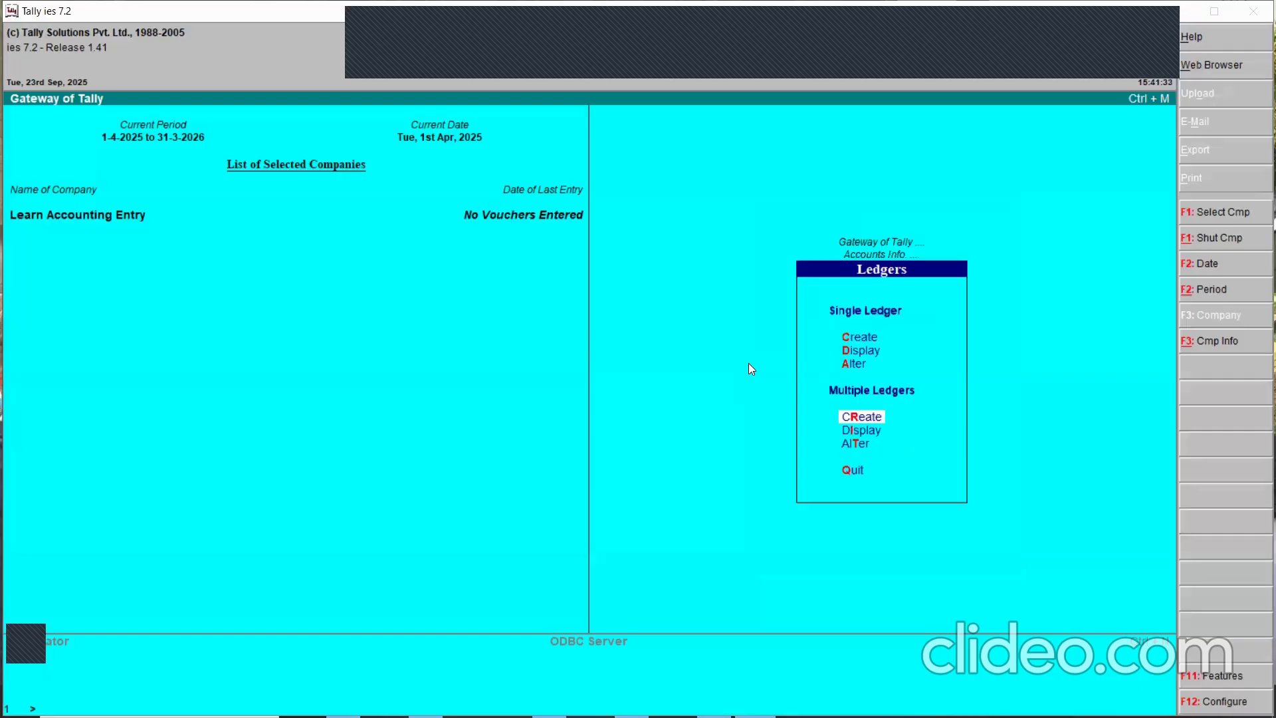
key(Return)
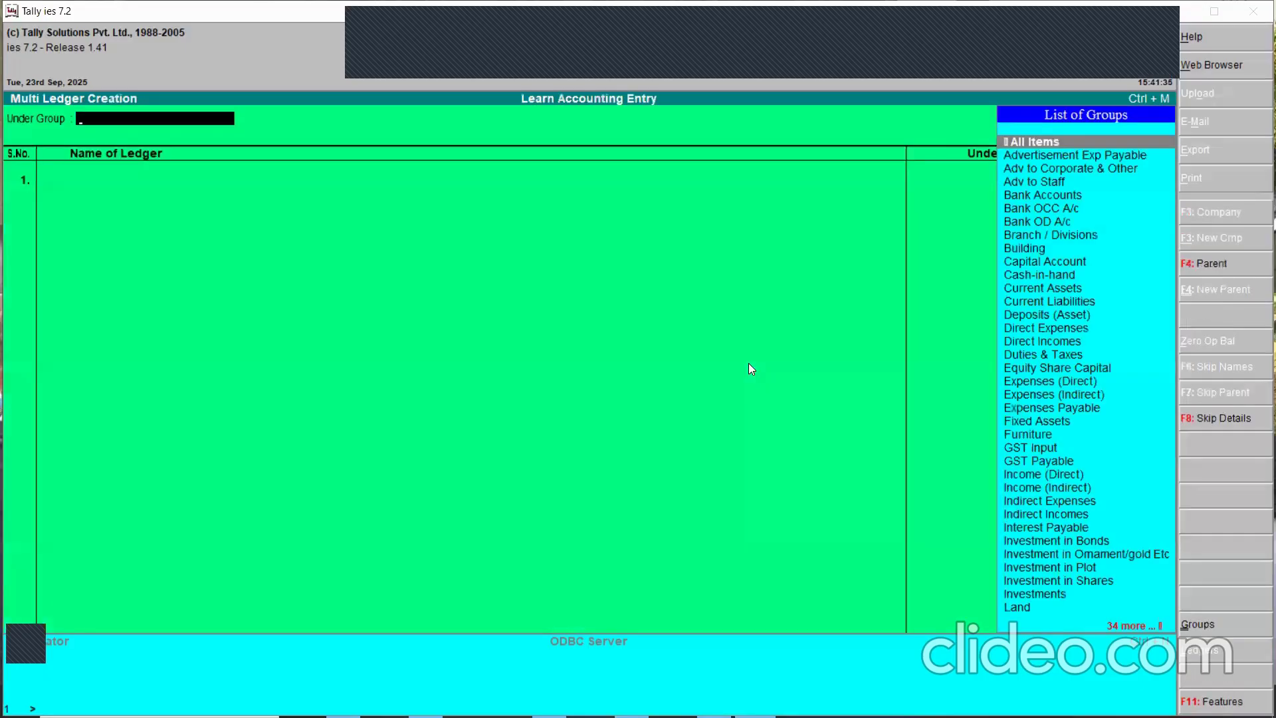
text(Sale)
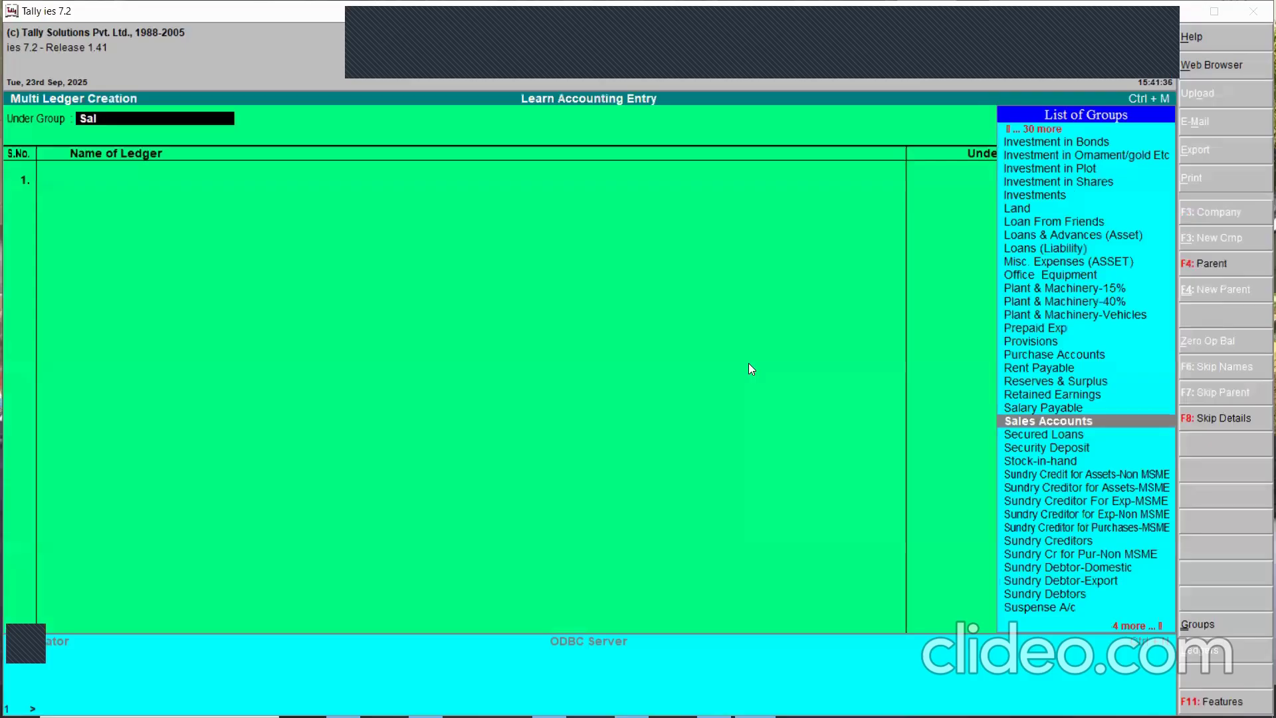
key(Up)
key(Down)
key(Return)
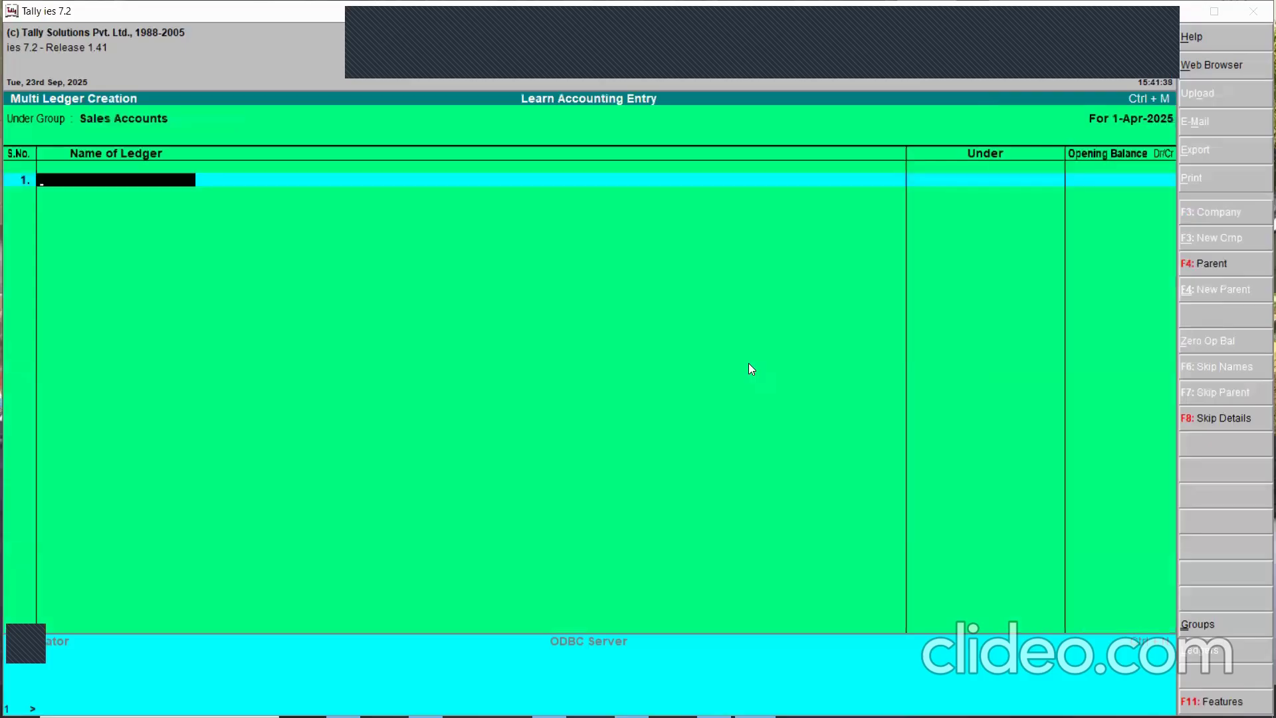
key(Escape)
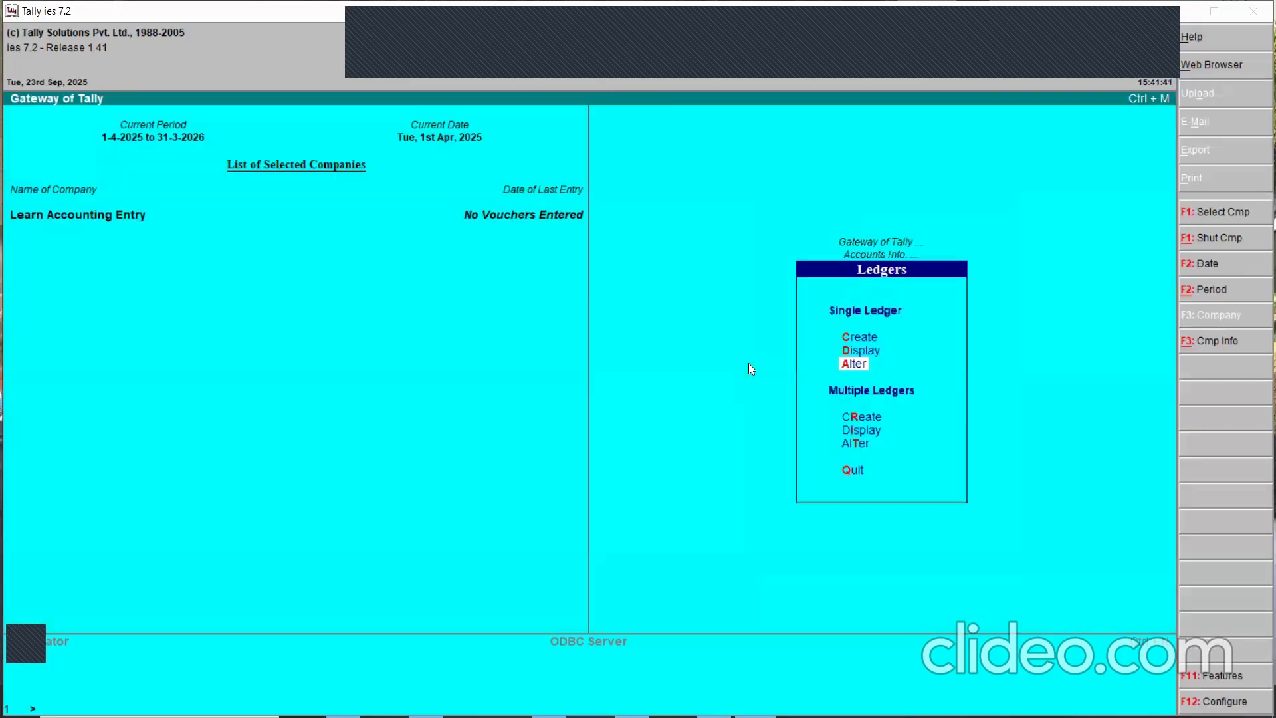
- Create a single ledger named Sale-B2B under the Sales Accounts group, with inventory values affected set to Yes
key(c)
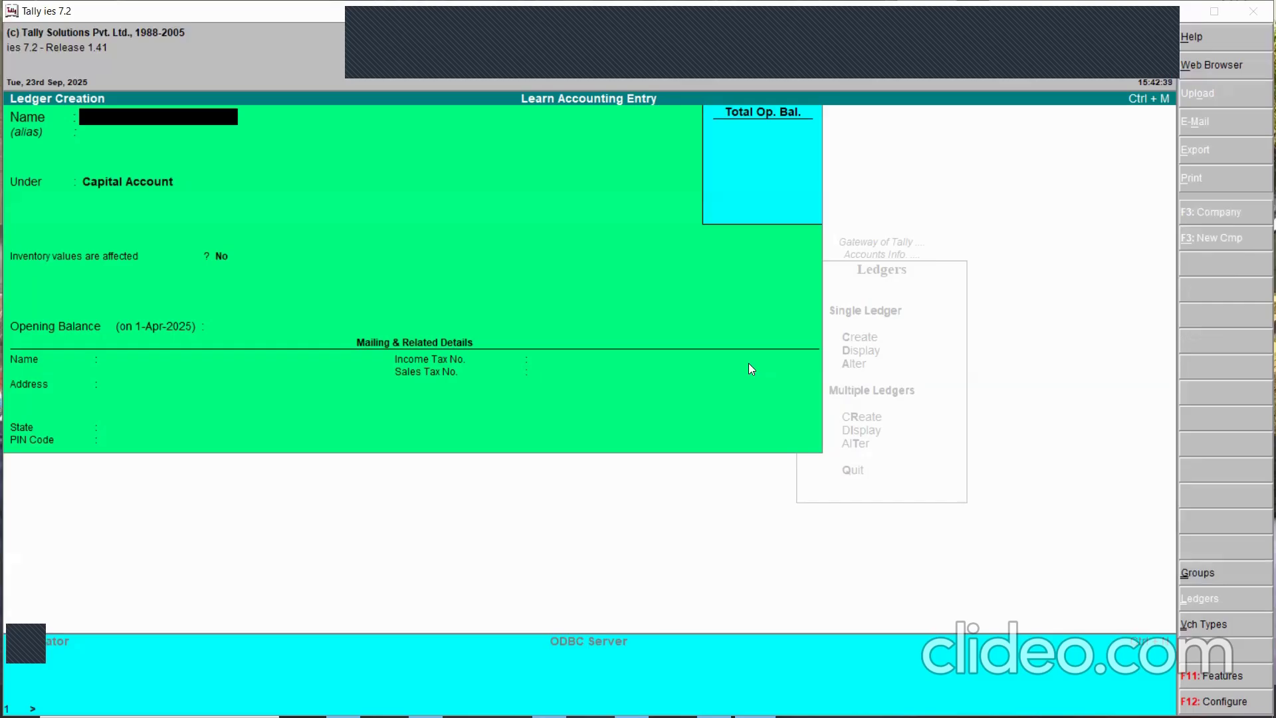
text(Sale-b)
key(BackSpace)
text(B2B)
key(Return)
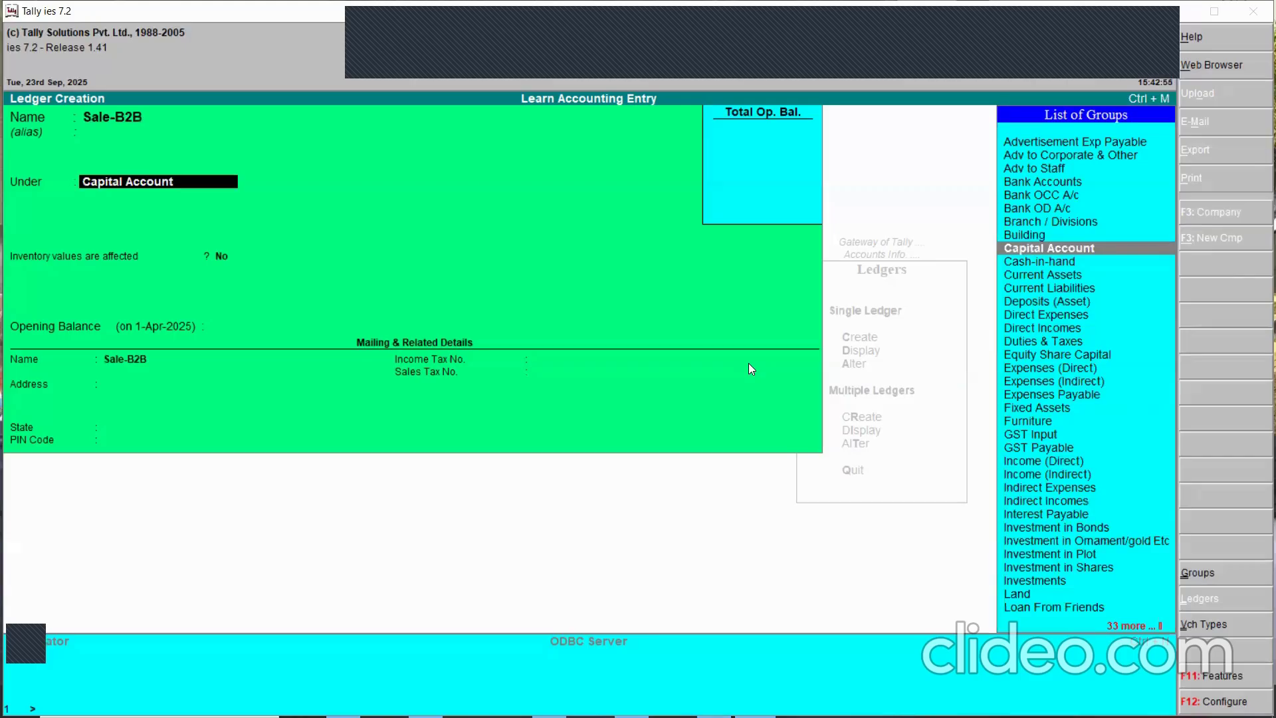
text(Sale)
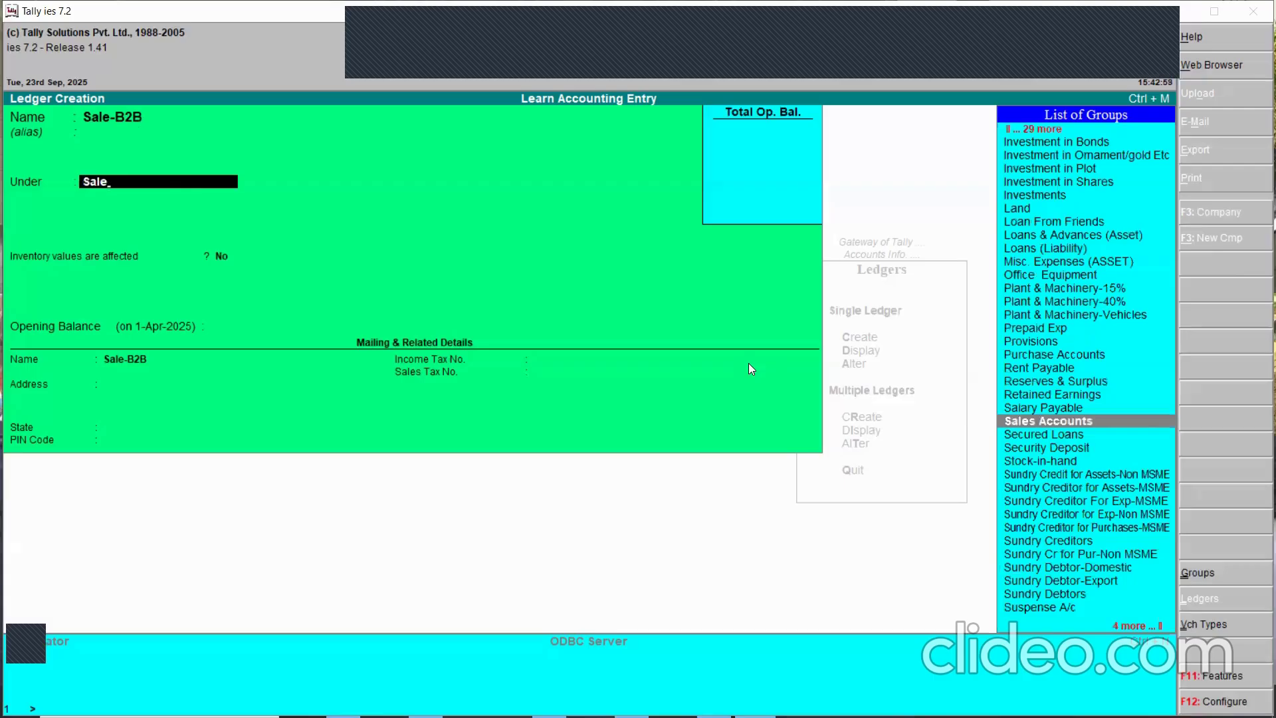
key(Return)
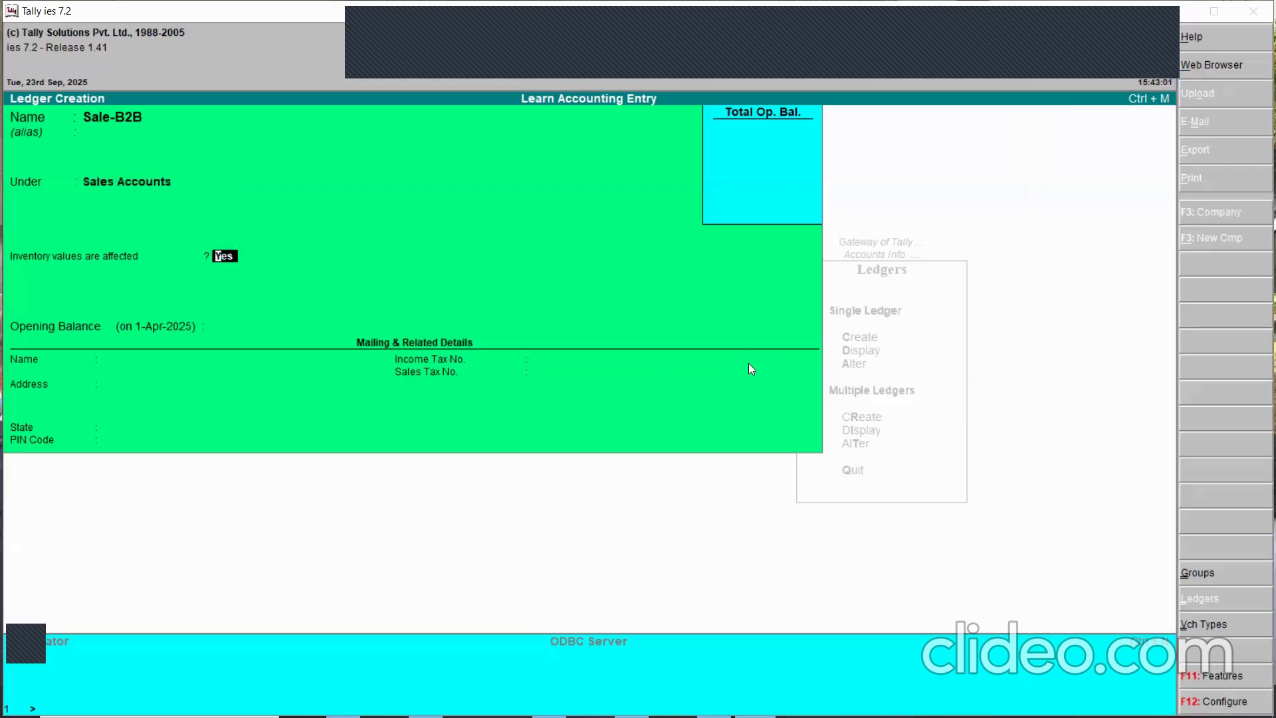
key(Return)
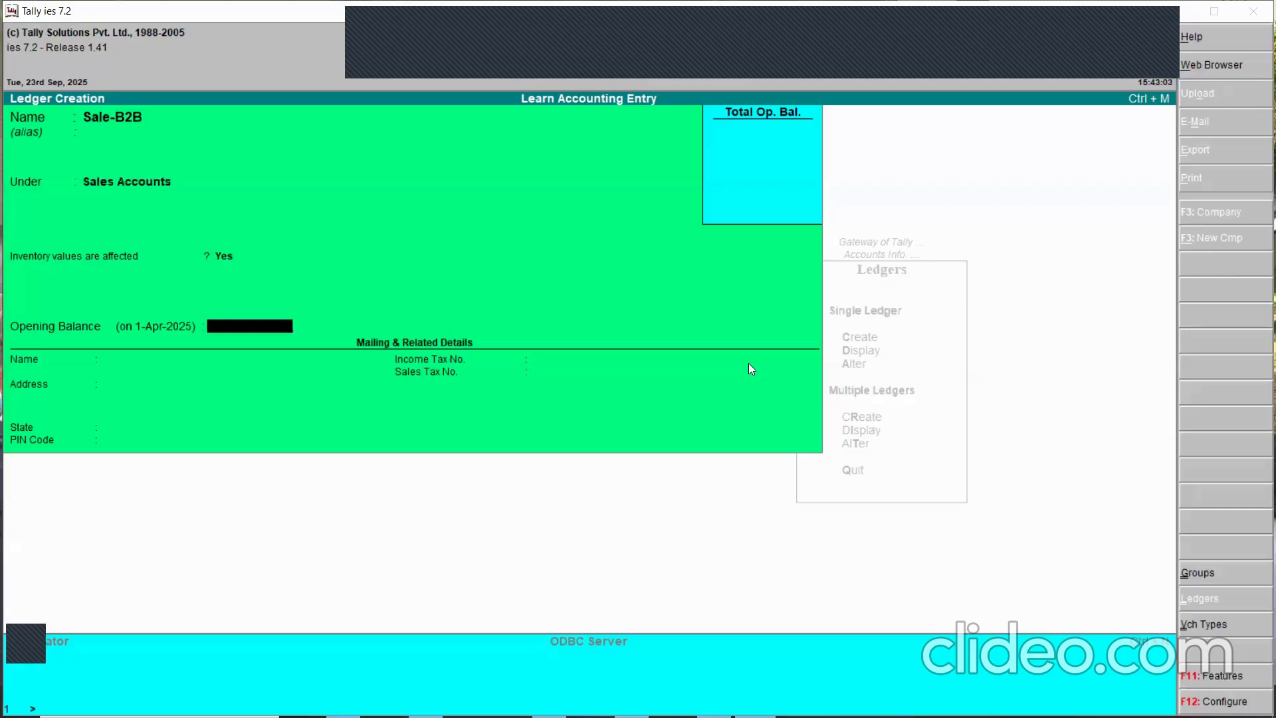
key(Return)
- Create another ledger named Sales-B2C under Sales Accounts, with inventory values affected set to Yes
text(Sales-B2C)
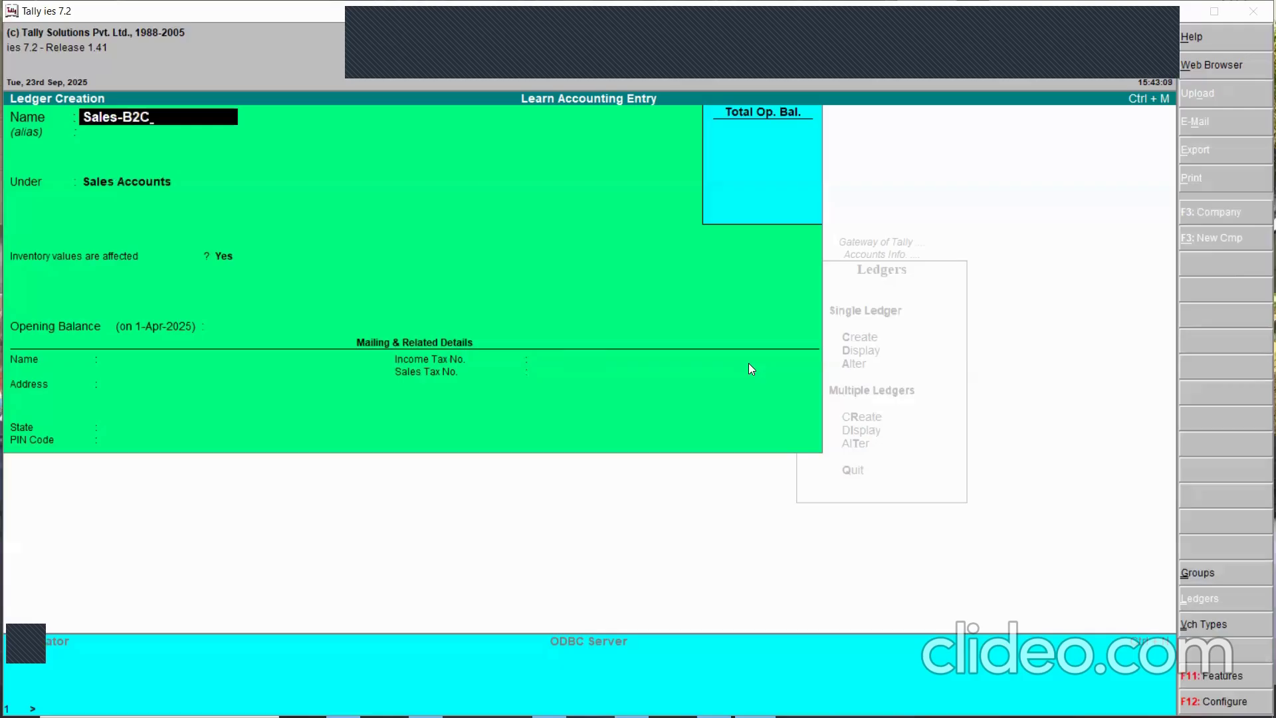
key(Return)
key(Return)
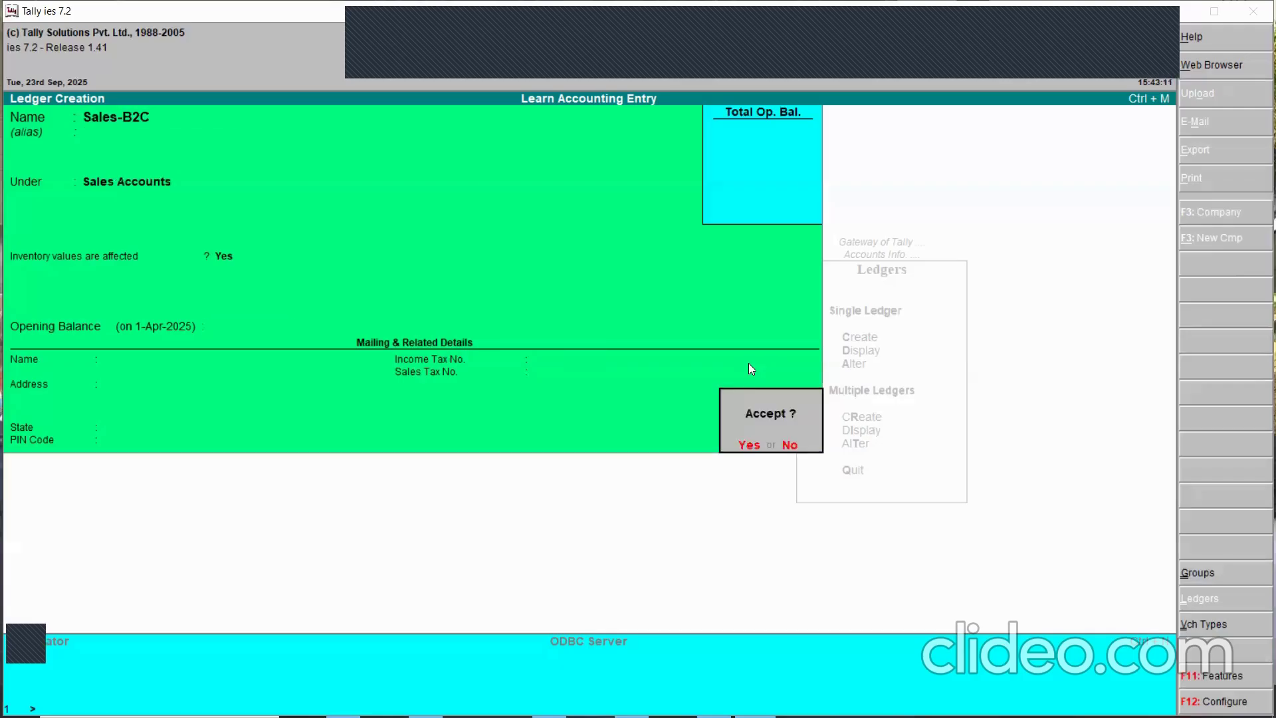
key(Return)
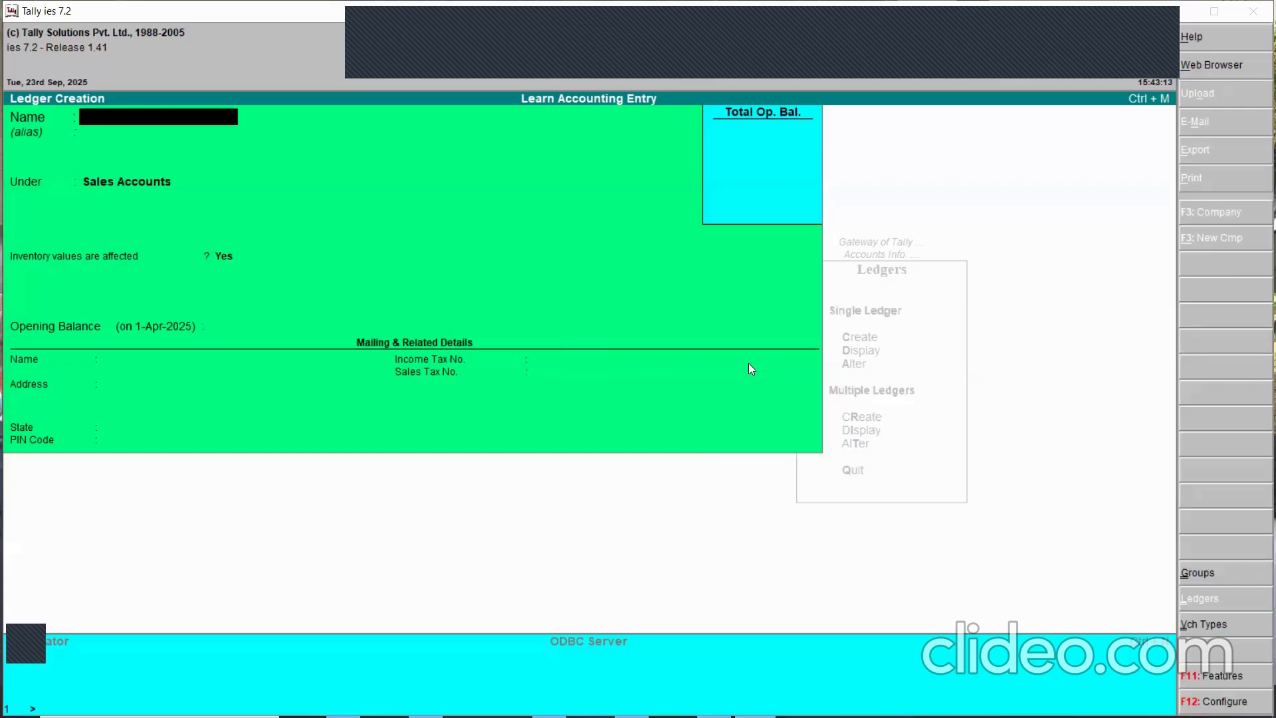
- Create a ledger named Export Sales under Sales Accounts with inventory values affected, and leave ledger creation
text(Expor)
text(les)
key(Return)
key(Return)
key(Return)
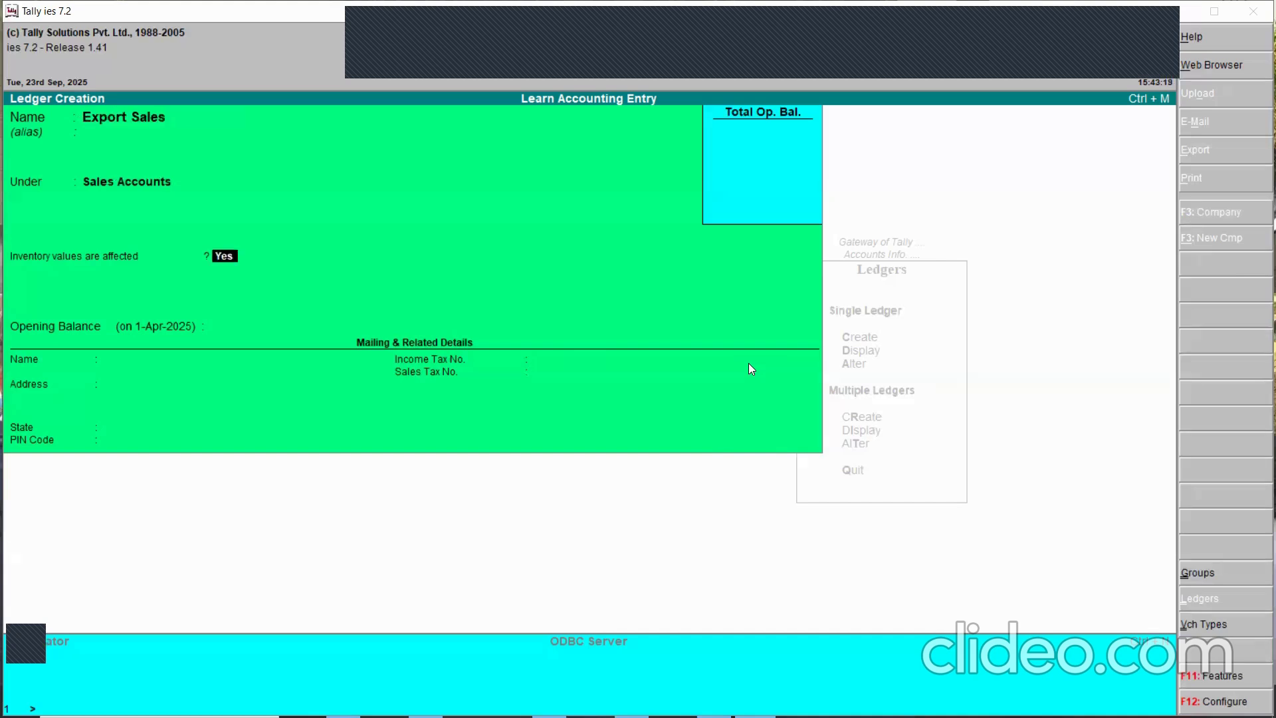
key(Return)
key(Return)
key(Return)
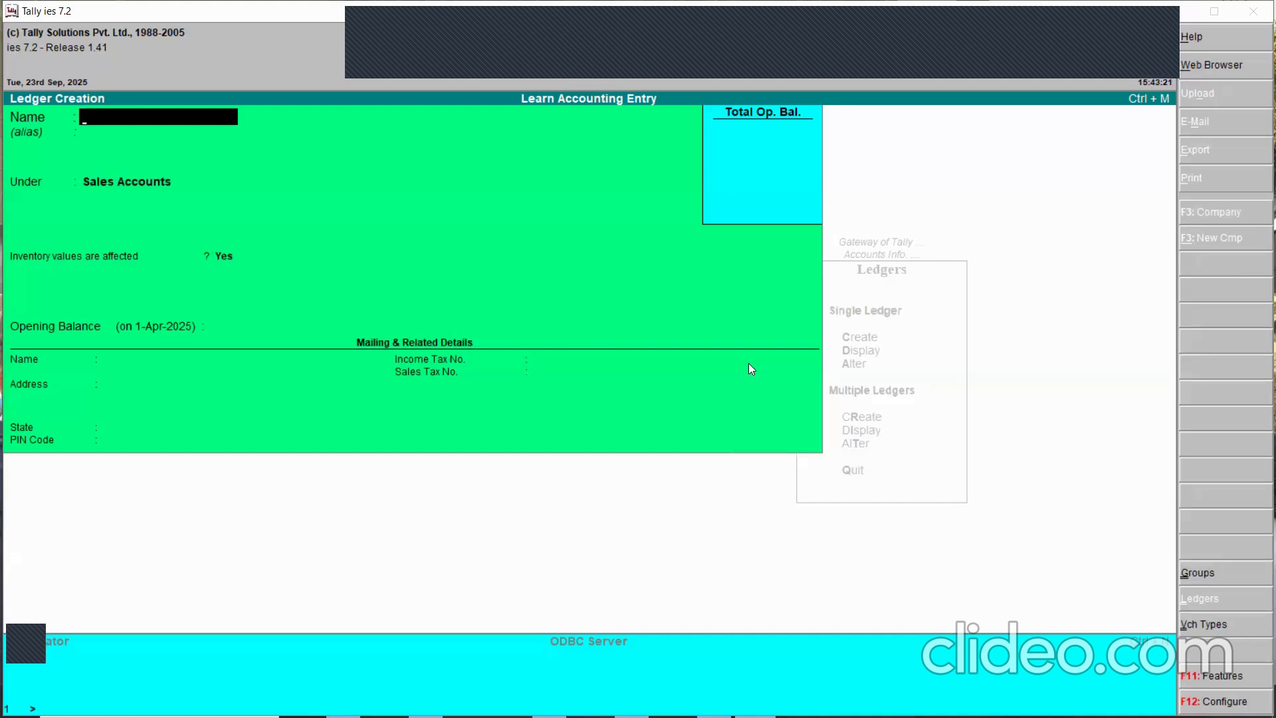
key(Escape)
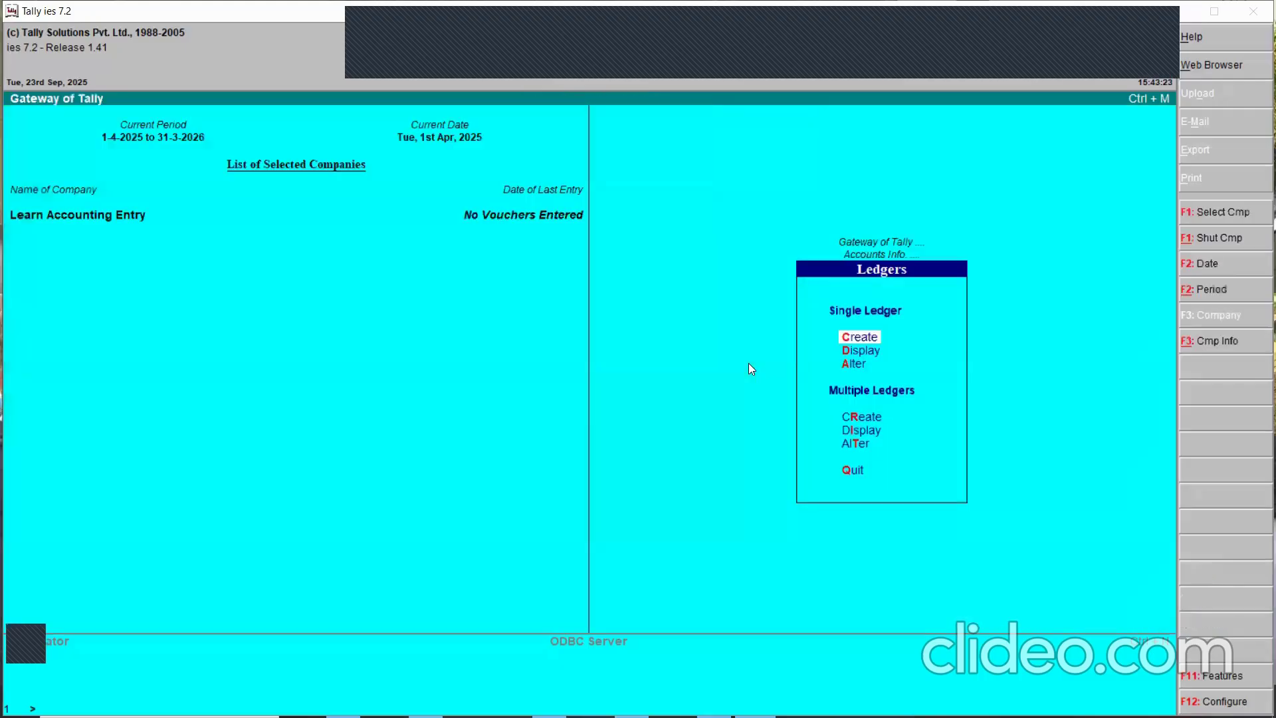
key(Escape)
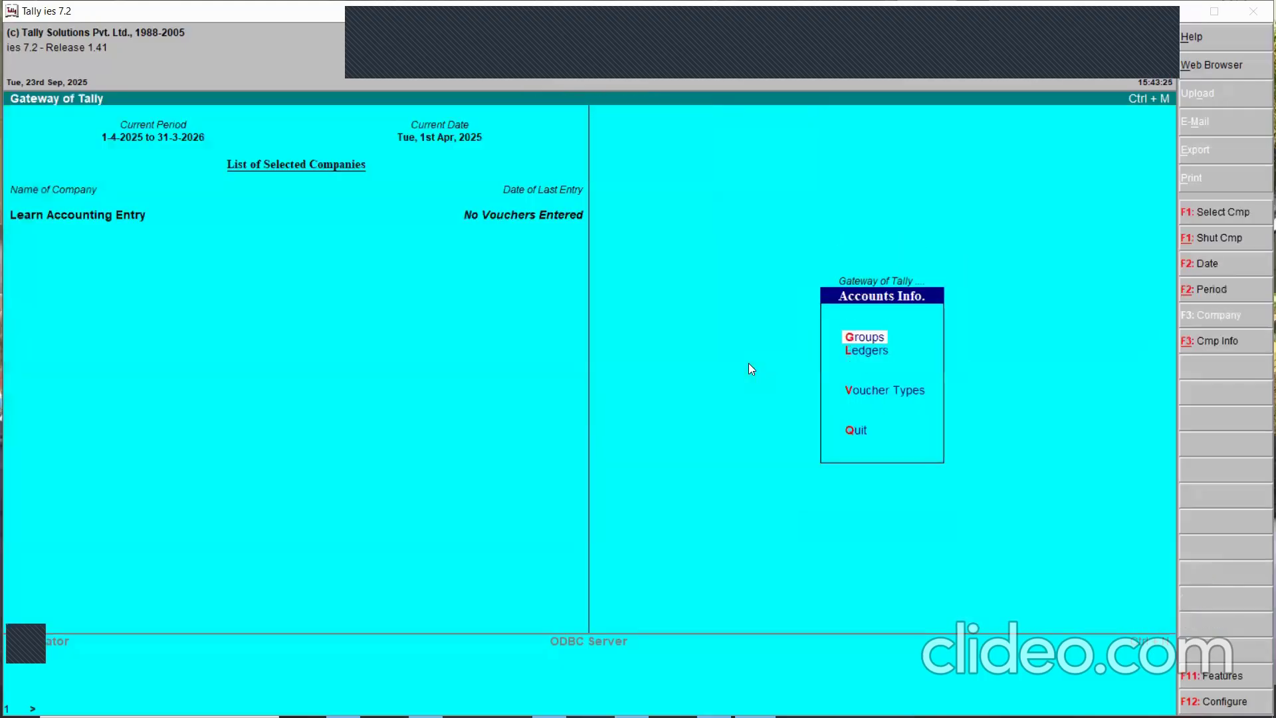
- Open the Sales Accounts group for alteration to examine its settings, and leave it without editing
key(Return)
key(Down)
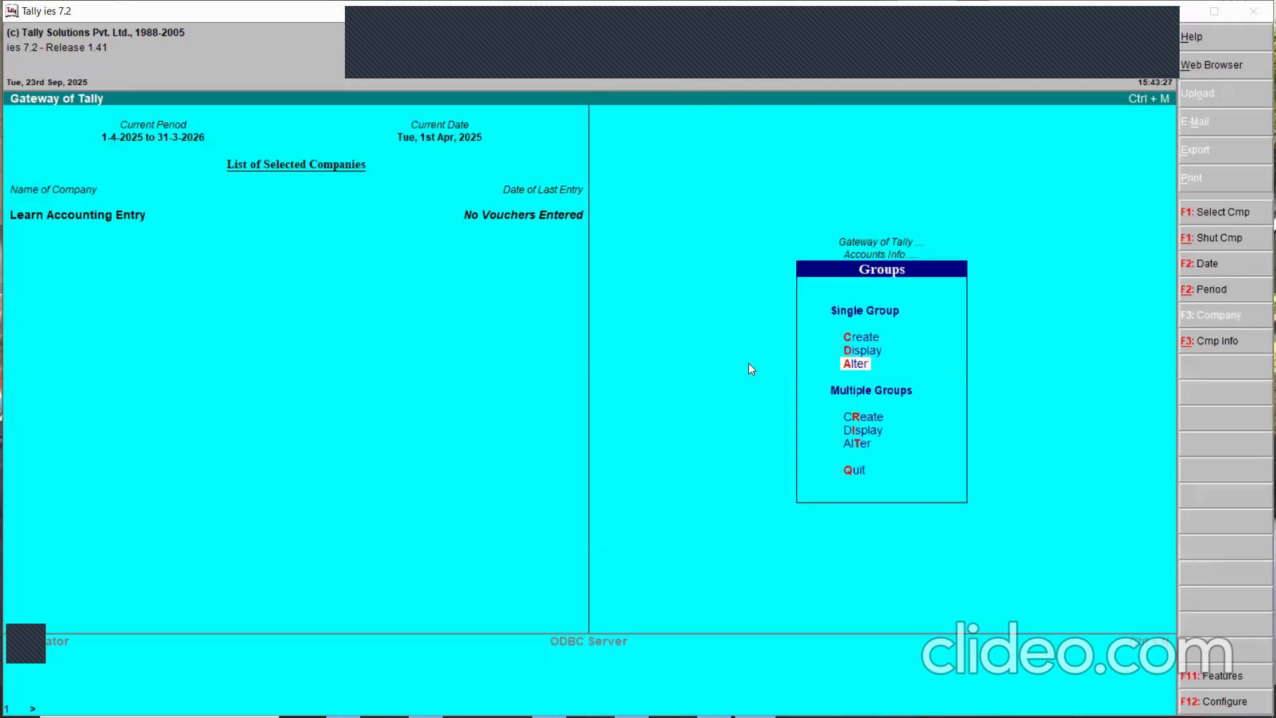
key(Return)
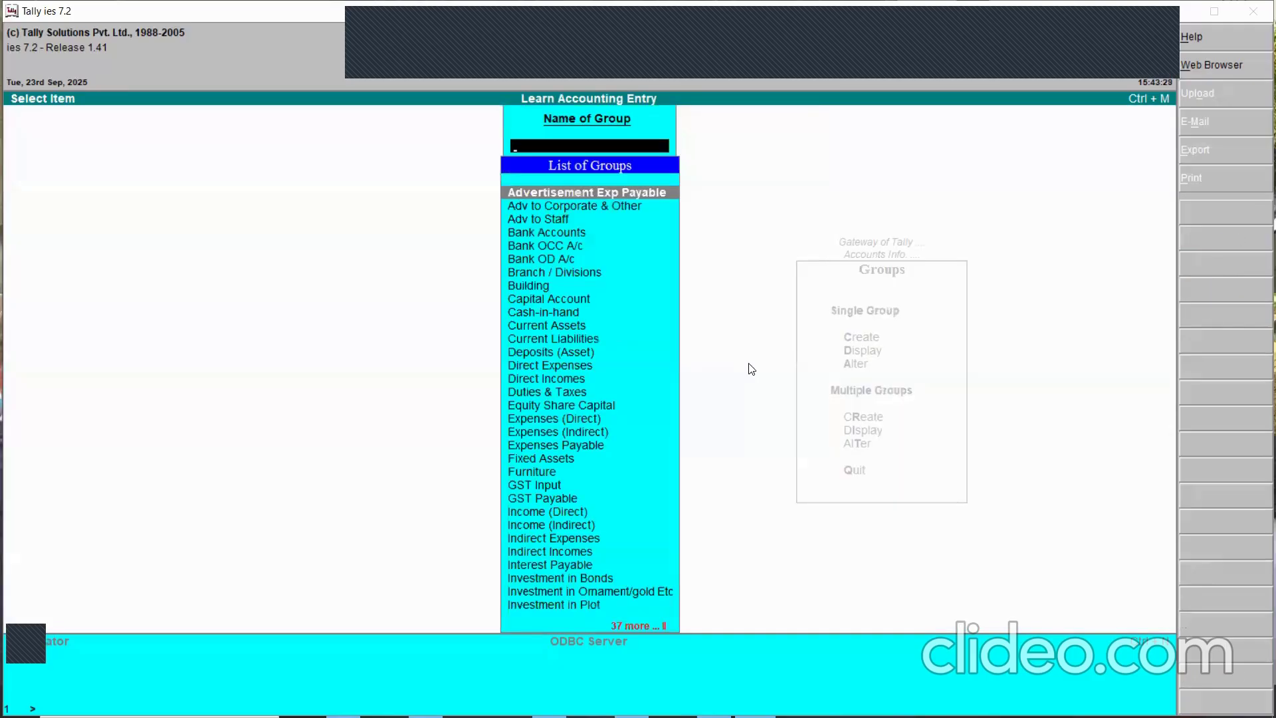
text(Sale)
key(Return)
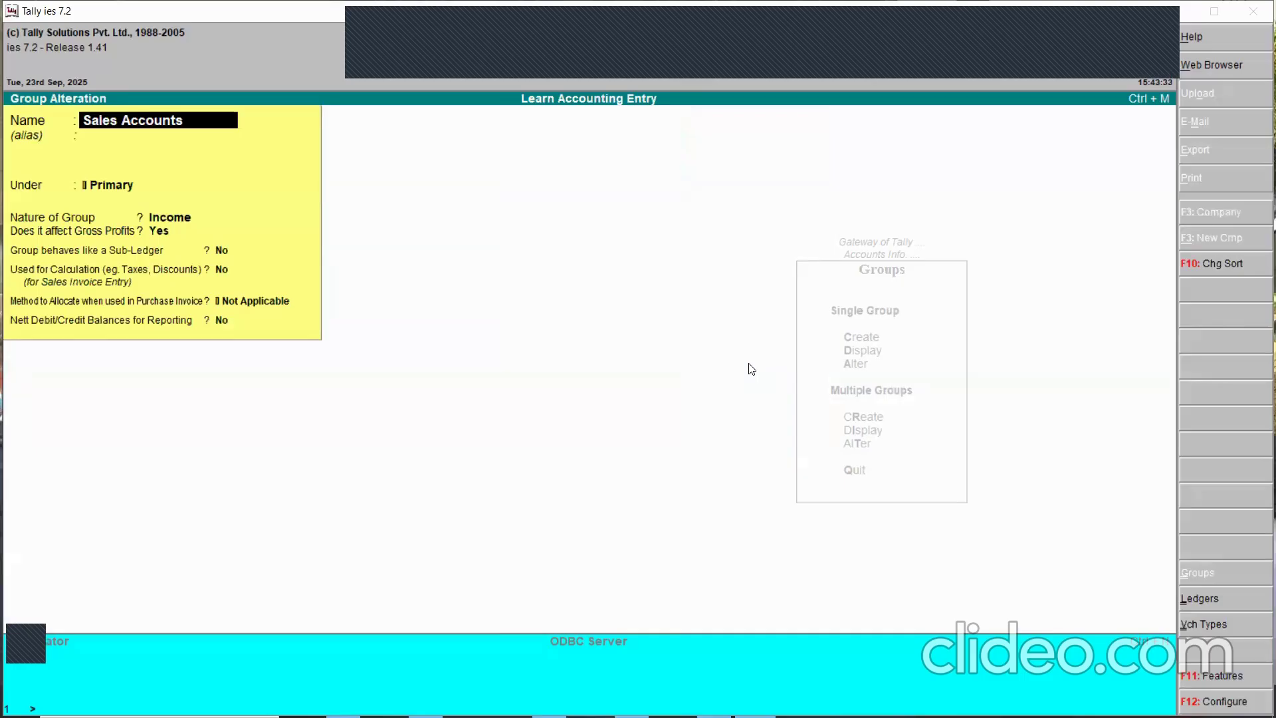
key(Escape)
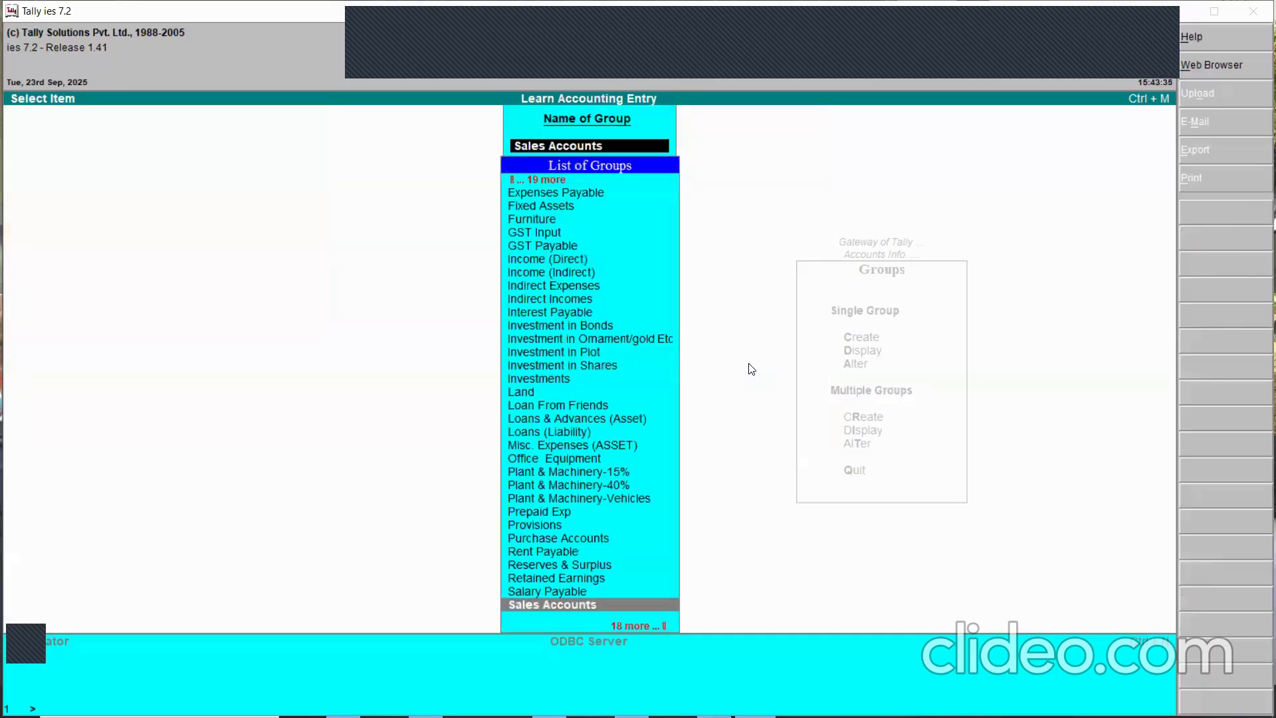
key(Escape)
- Create a single group named Domesctic Sales under Sales Accounts, keeping the default options
text(c)
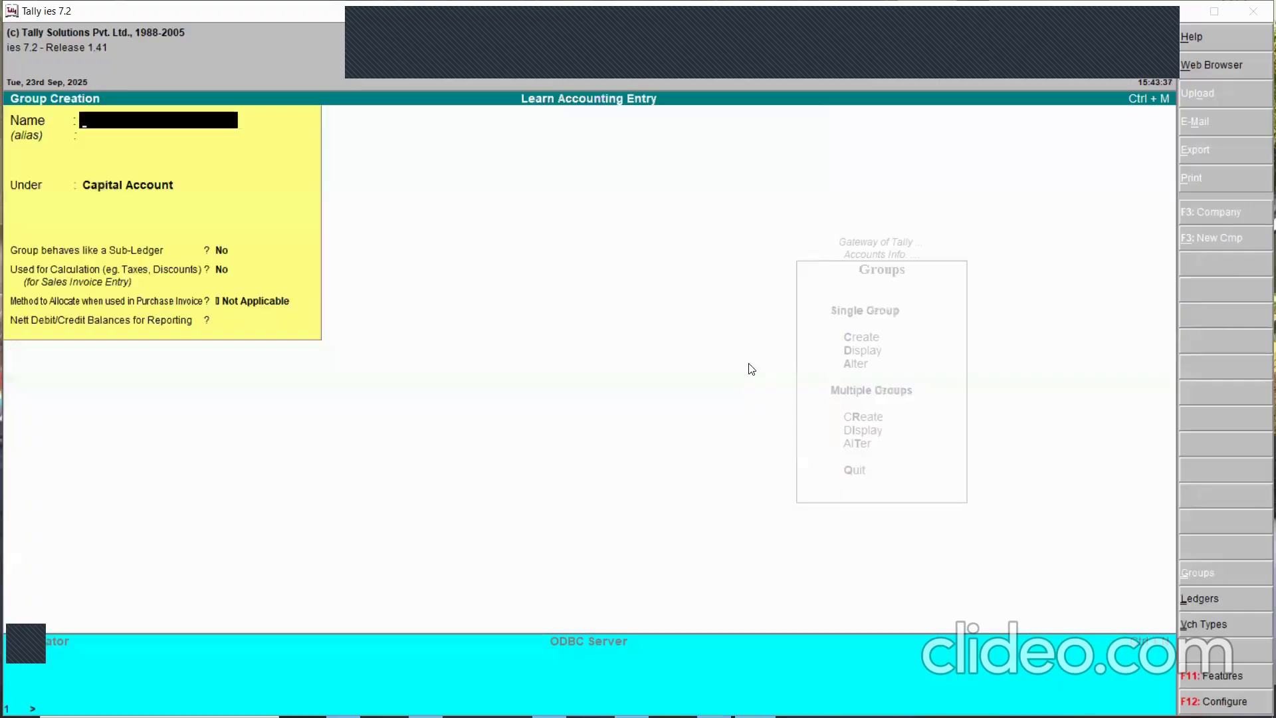
text(Domesctic Sales)
key(Return)
key(Return)
text(S)
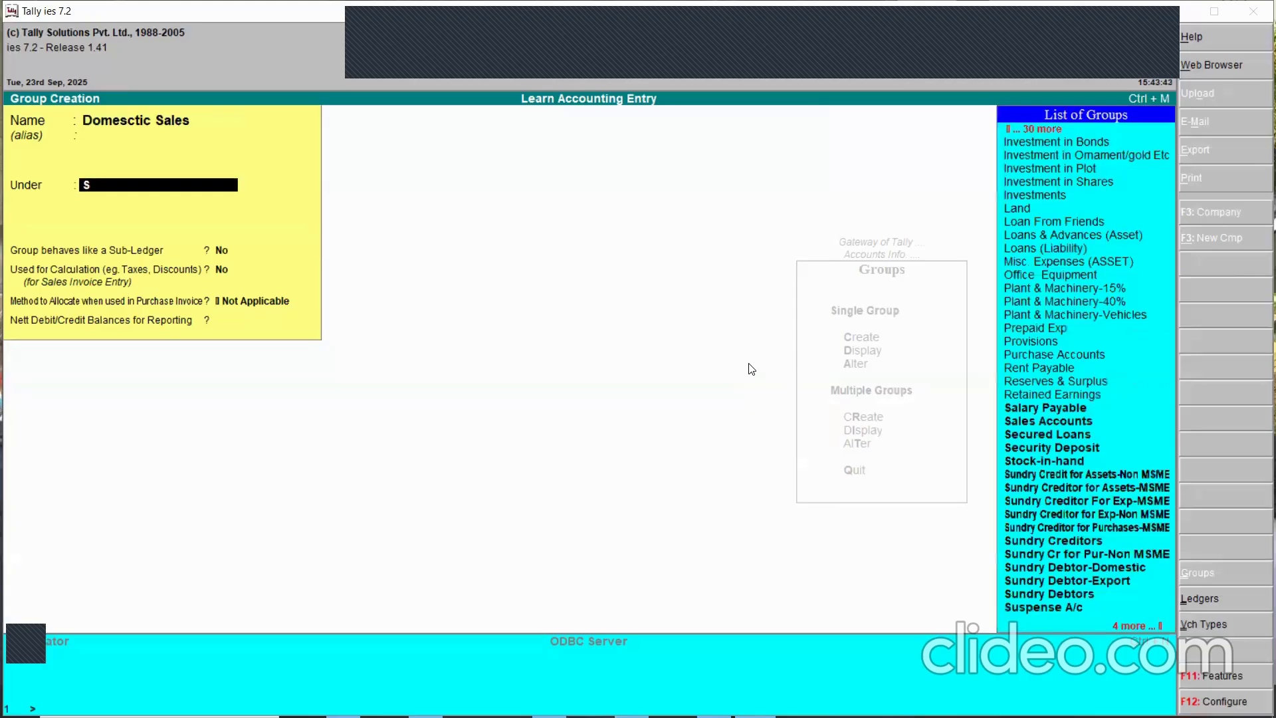
text(ale)
key(Return)
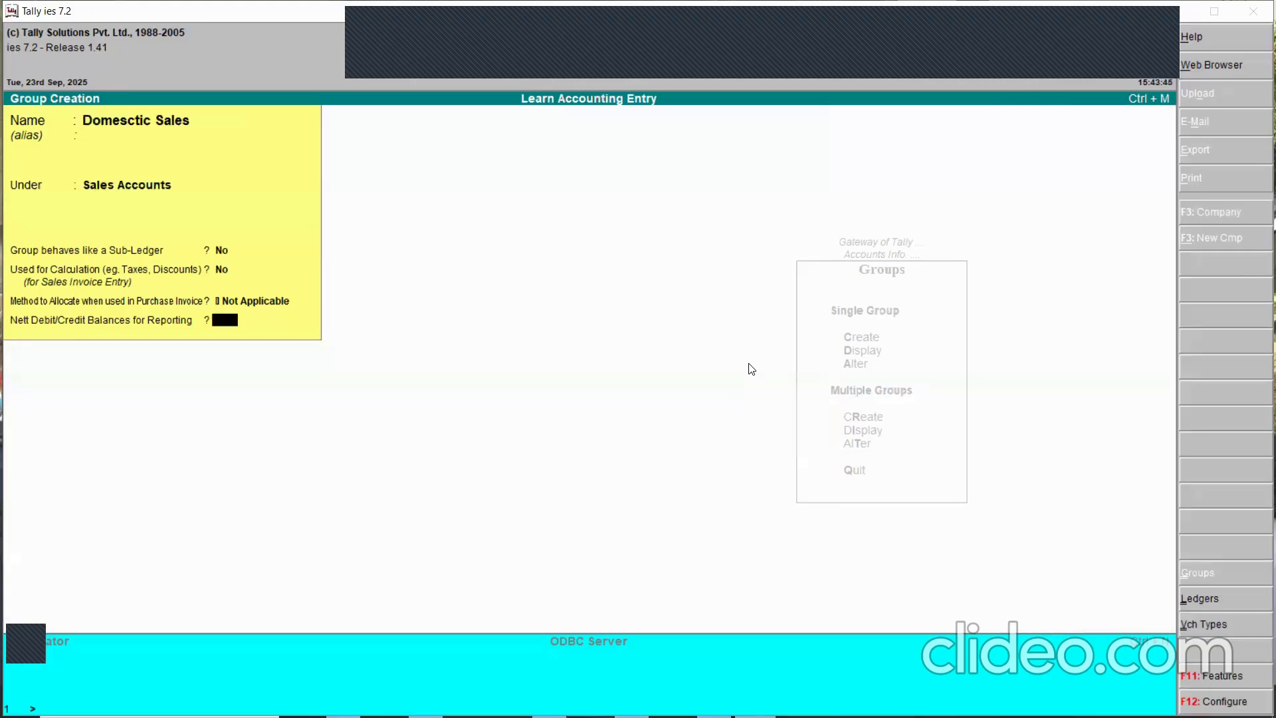
key(Return)
key(Escape)
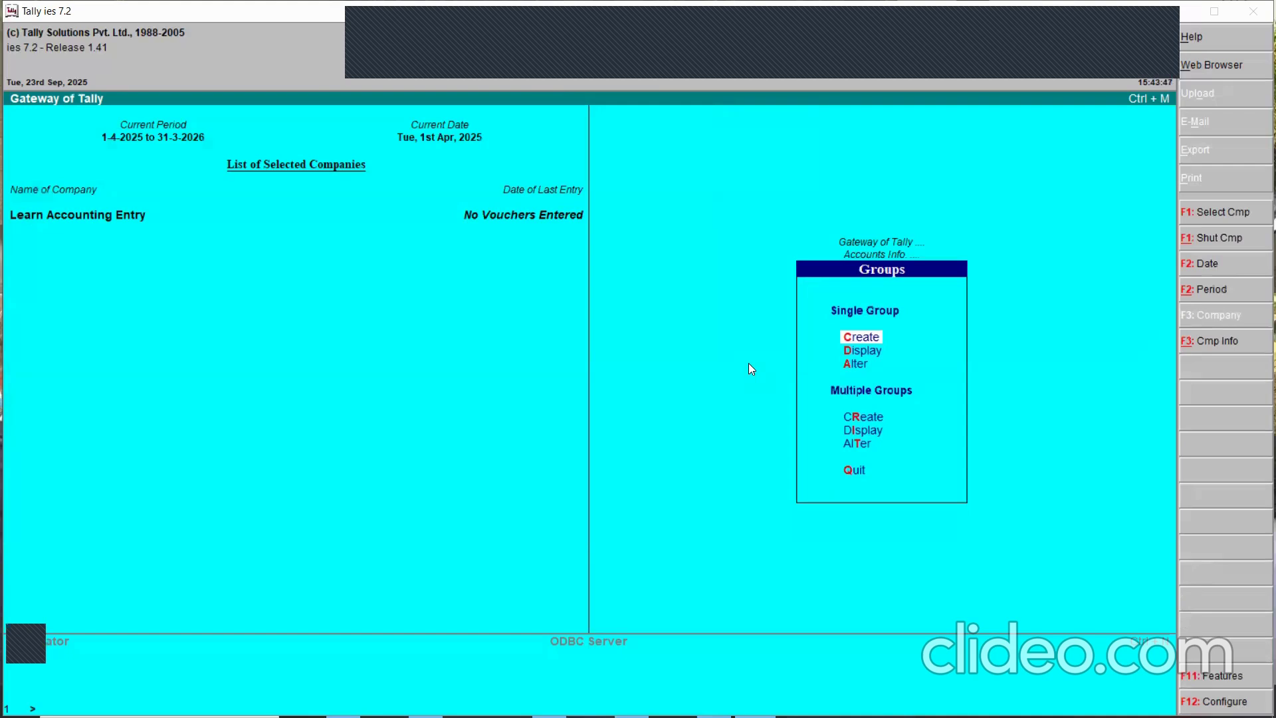
- Alter the Sale-B2B ledger so it falls under the Domesctic Sales group, and save it
key(Escape)
key(l)
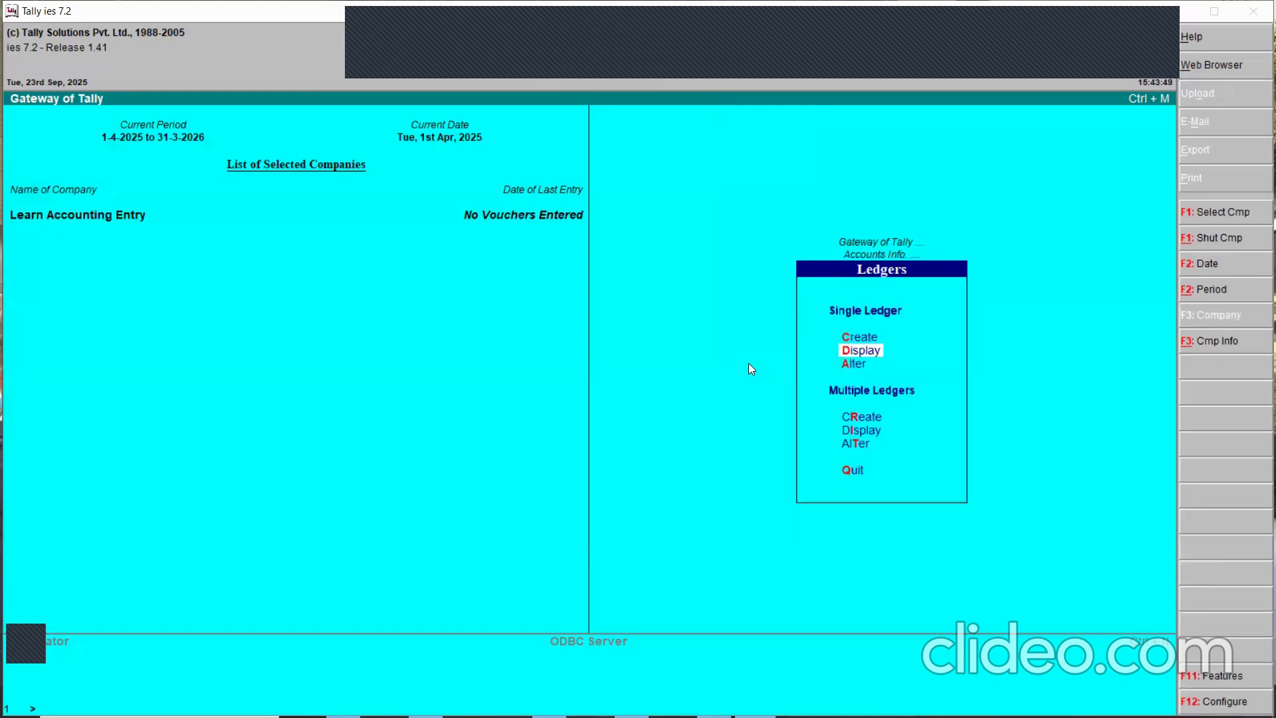
key(Return)
text(Sale)
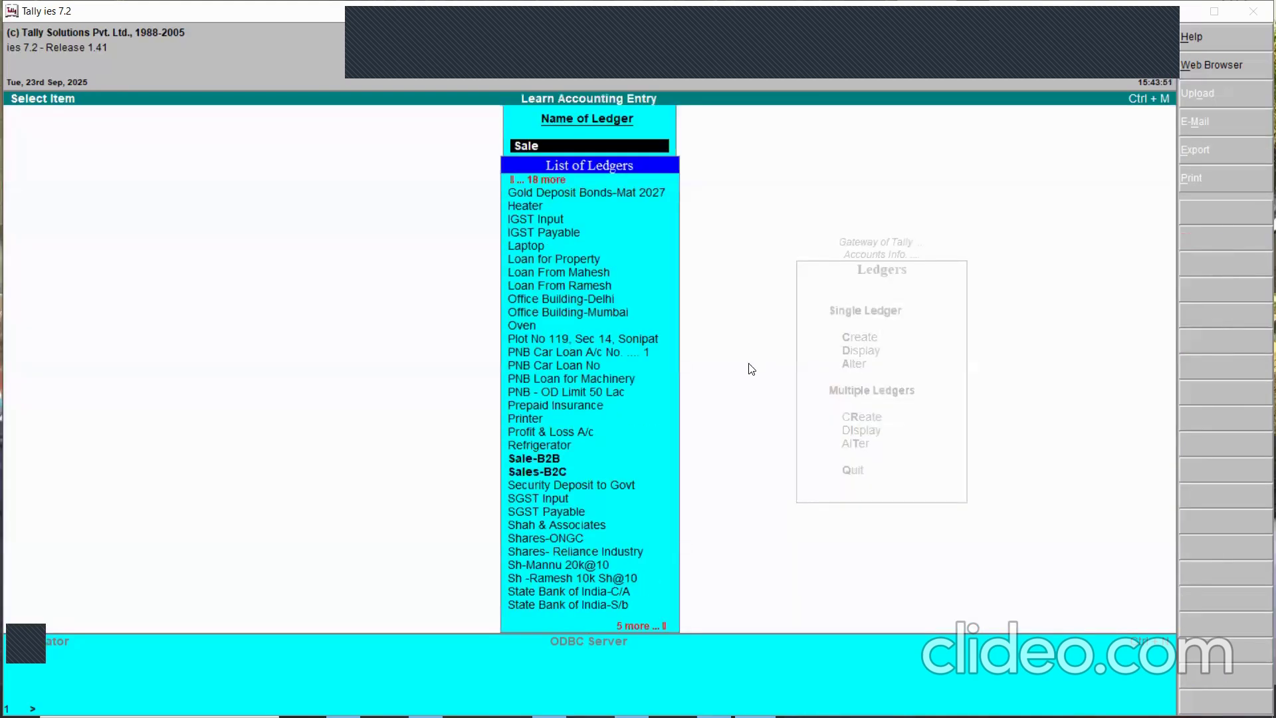
key(Return)
key(Return)
key(Return)
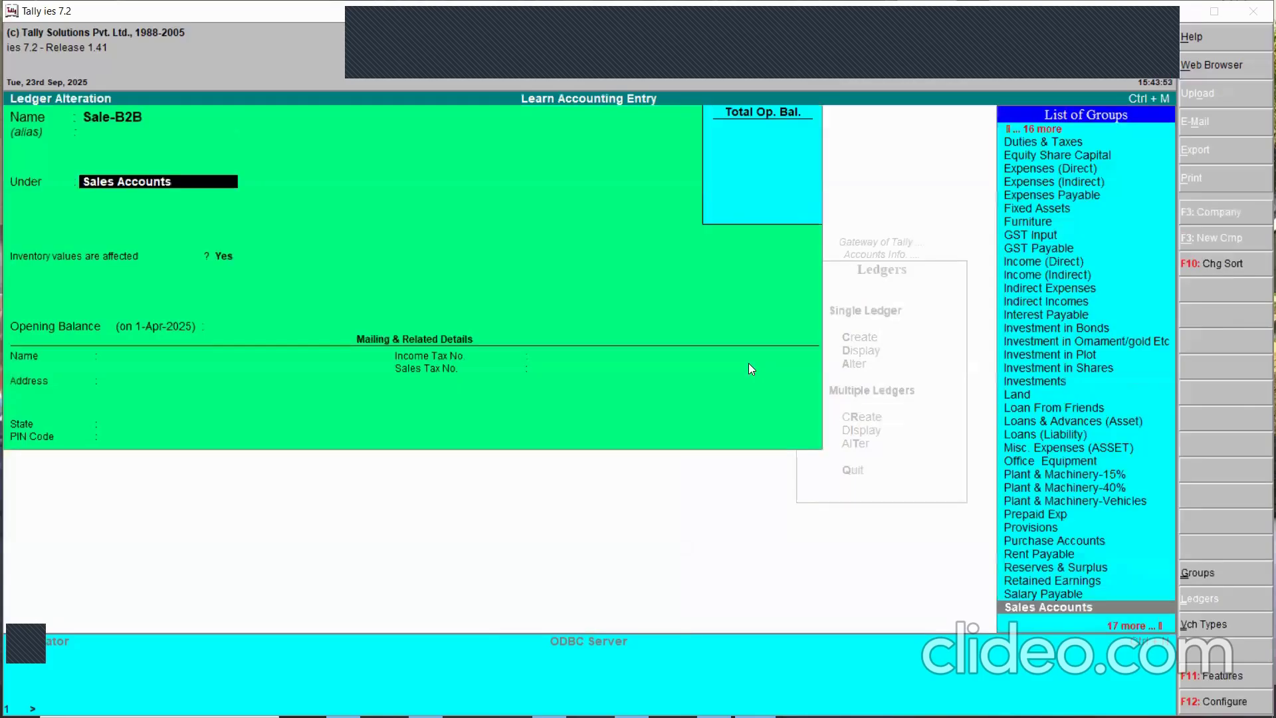
text(dom)
key(Return)
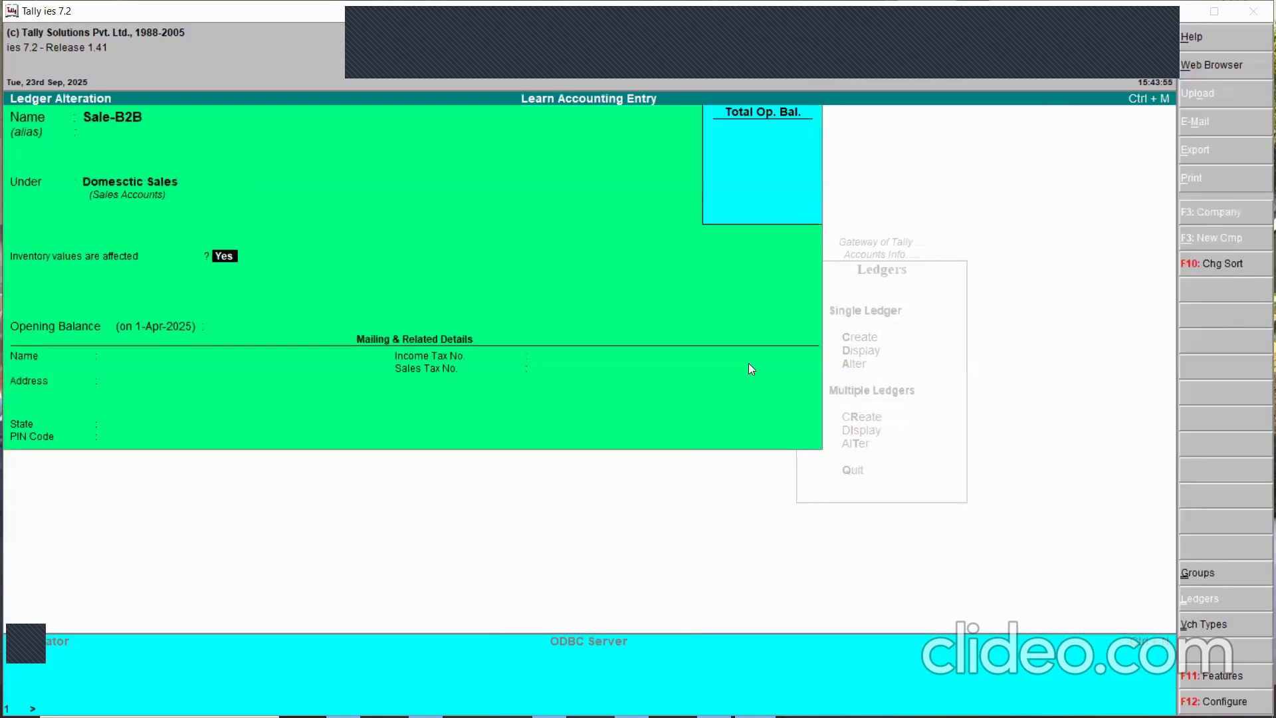
key(ctrl+a)
- Move the Sales-B2C ledger under the Domesctic Sales group as well, save it, and leave ledger alteration
text(sales)
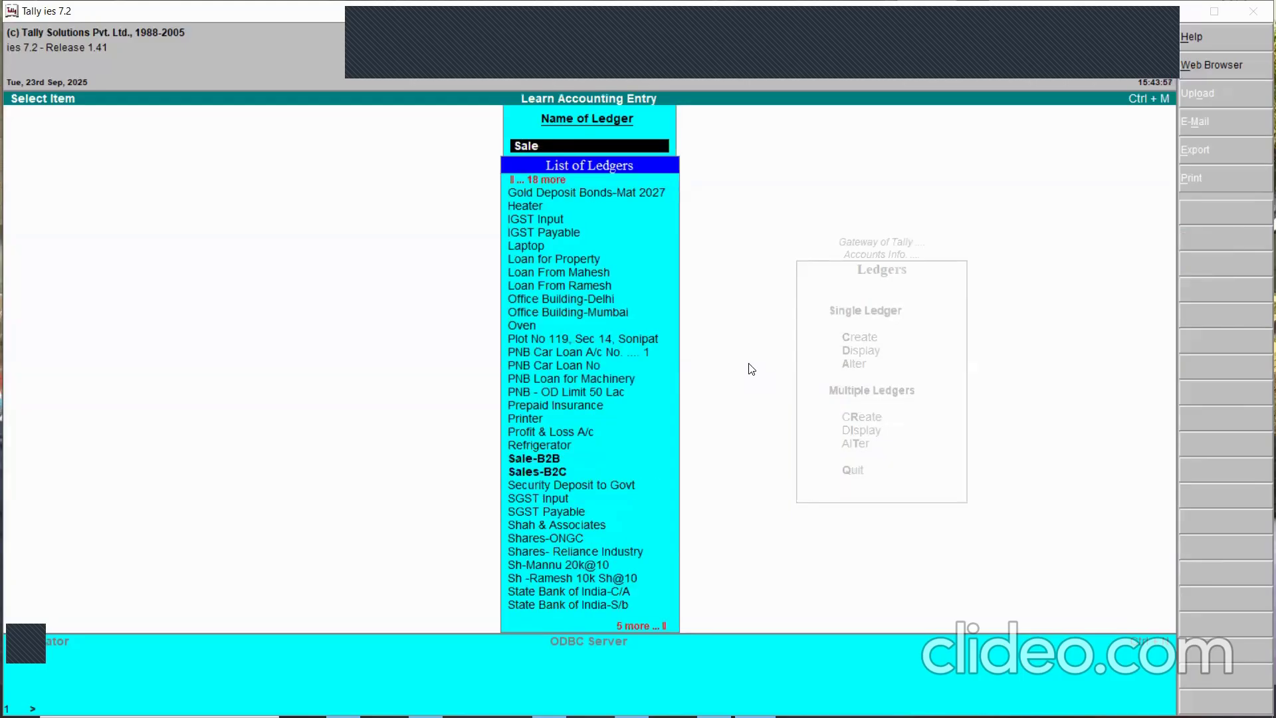
key(Return)
key(Return)
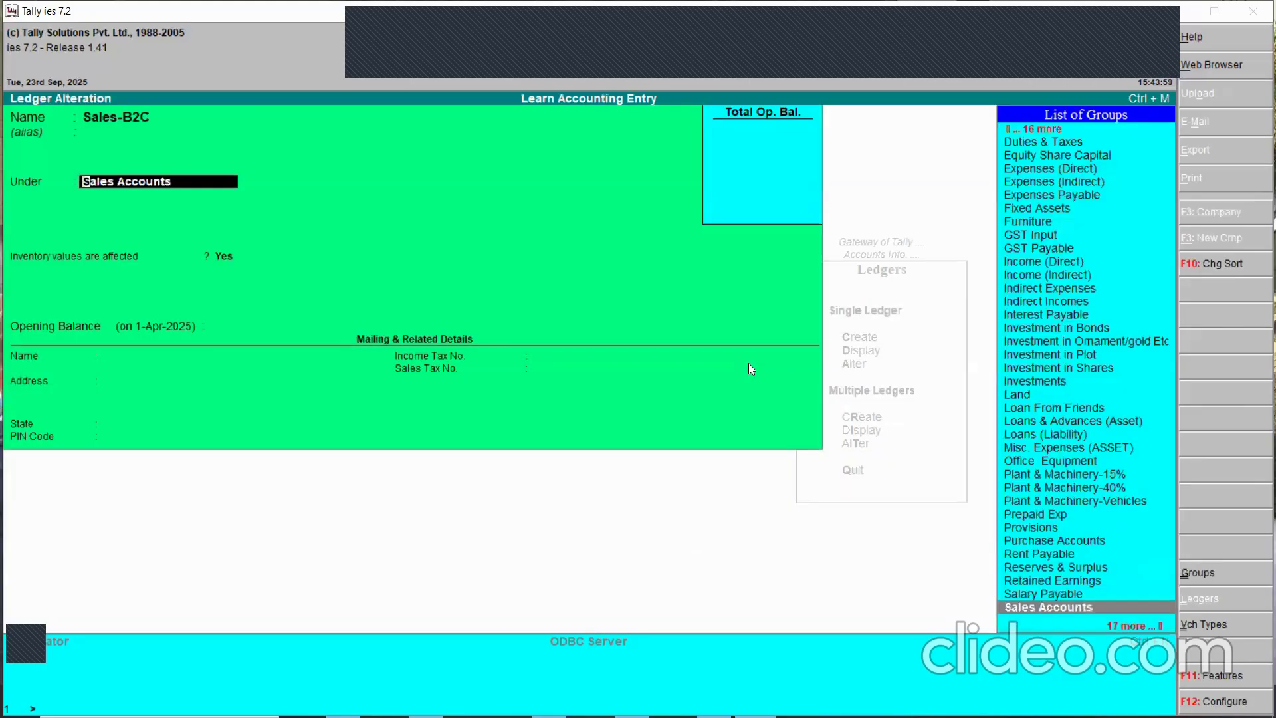
text(dom)
key(Return)
key(ctrl+a)
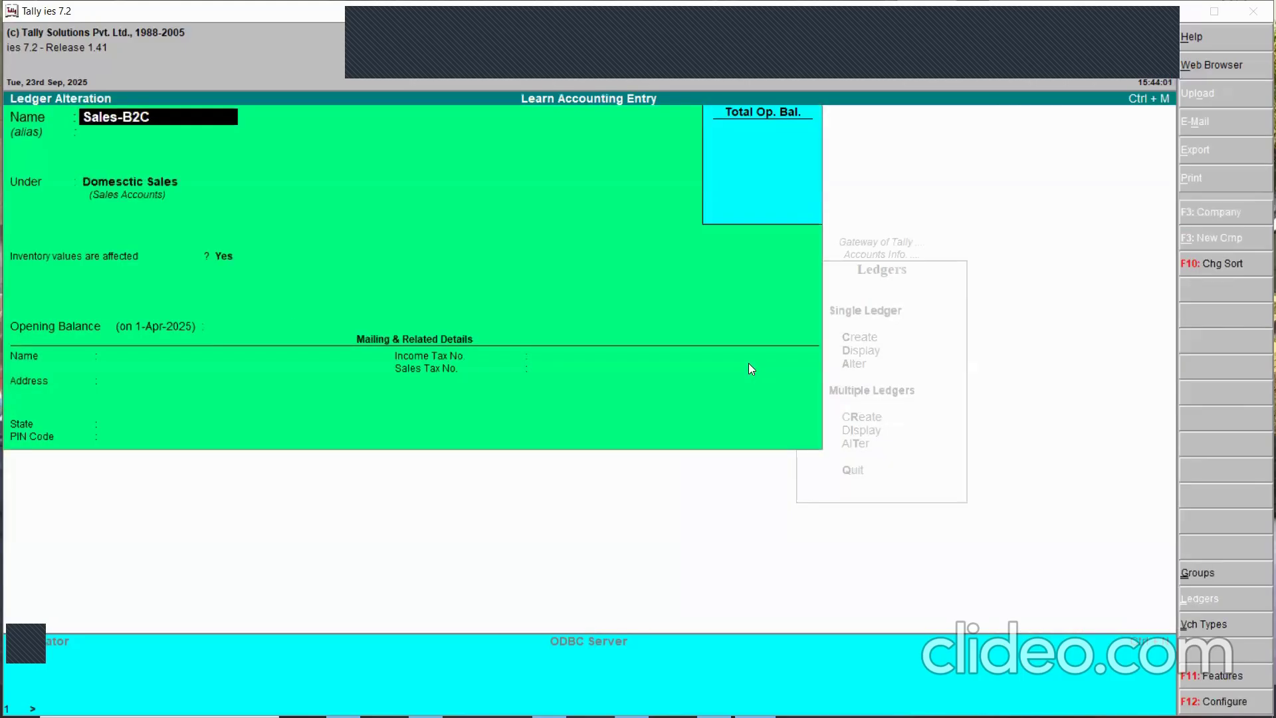
key(Escape)
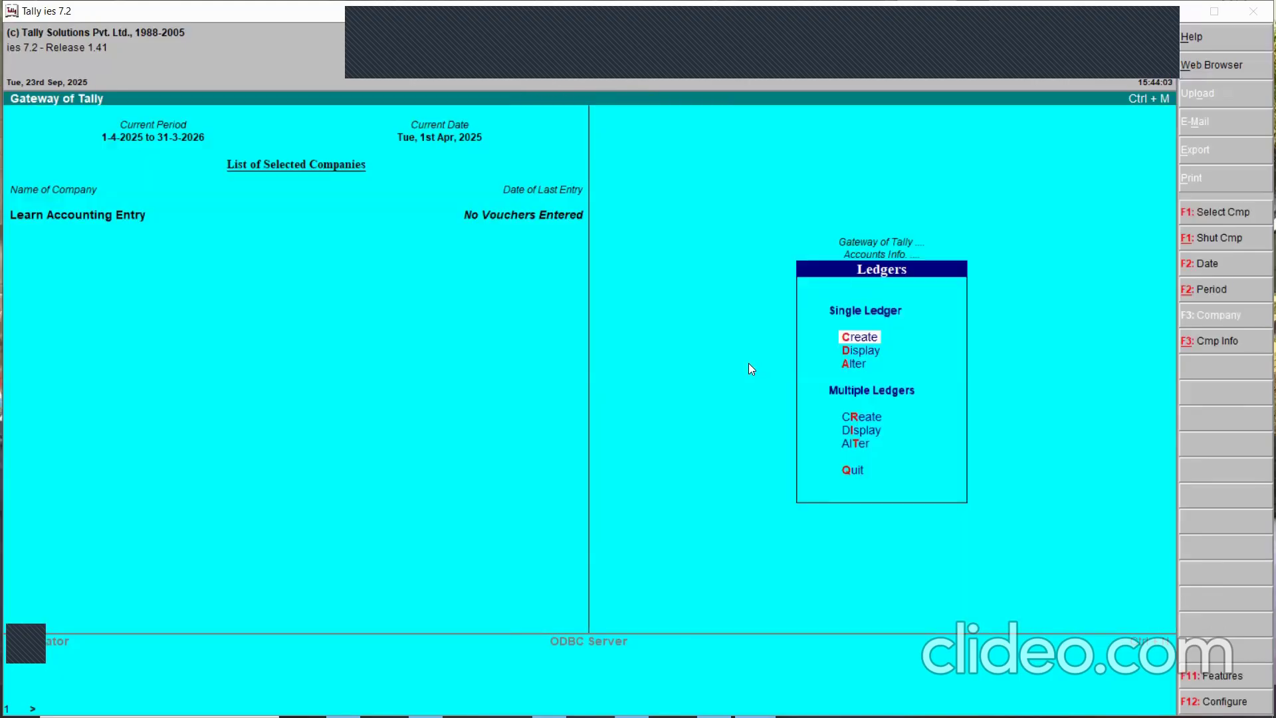
- Display all ledgers under the Sales Accounts group to check their parent groups, and leave the list
key(Down)
key(Down)
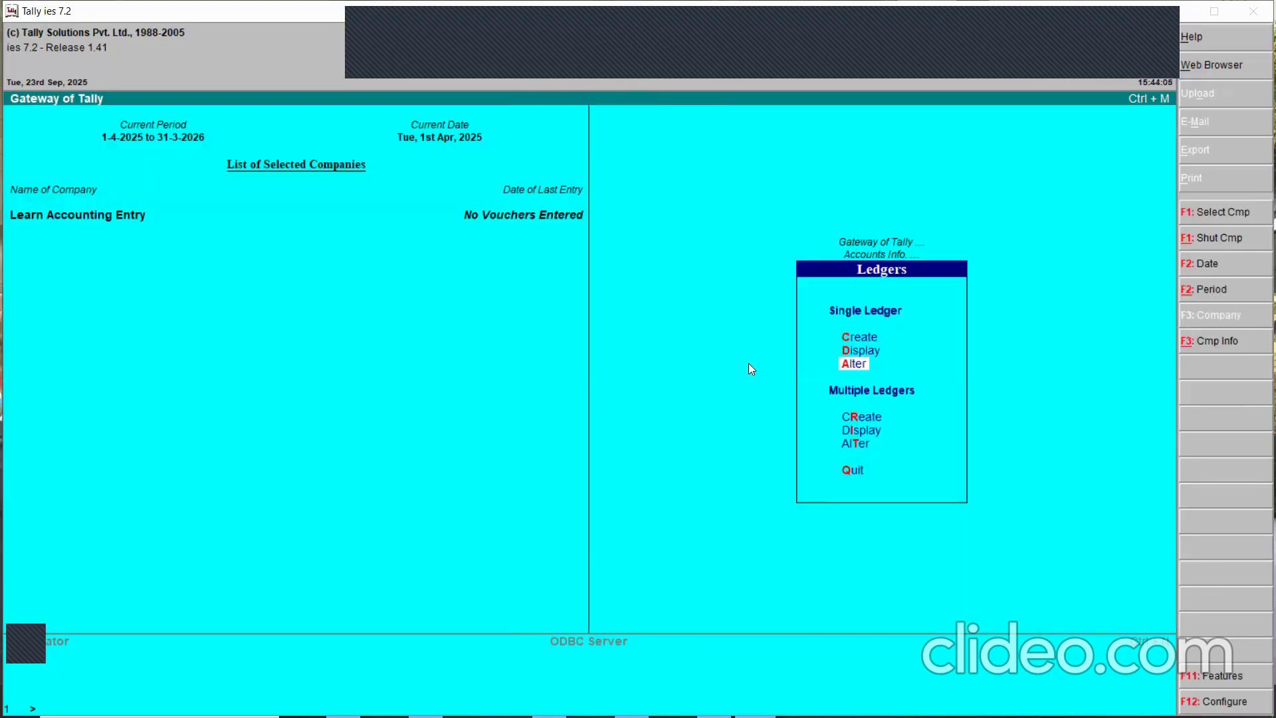
key(Escape)
key(Down)
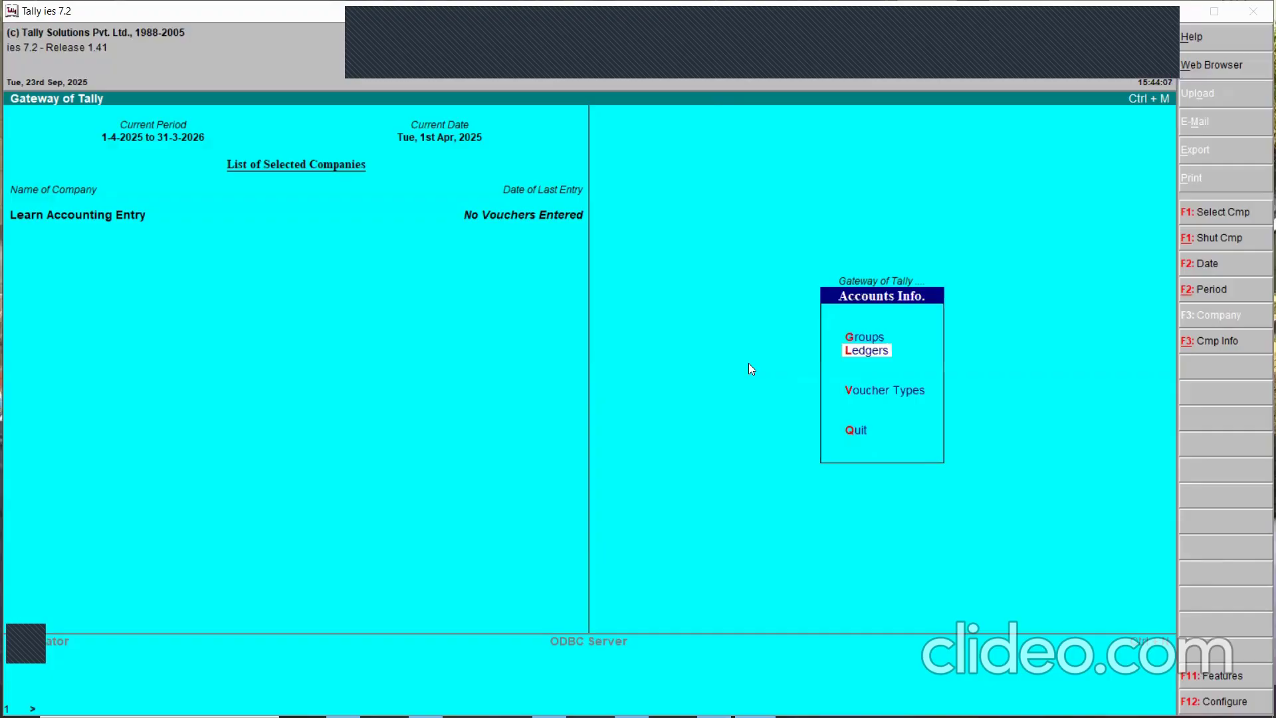
key(Return)
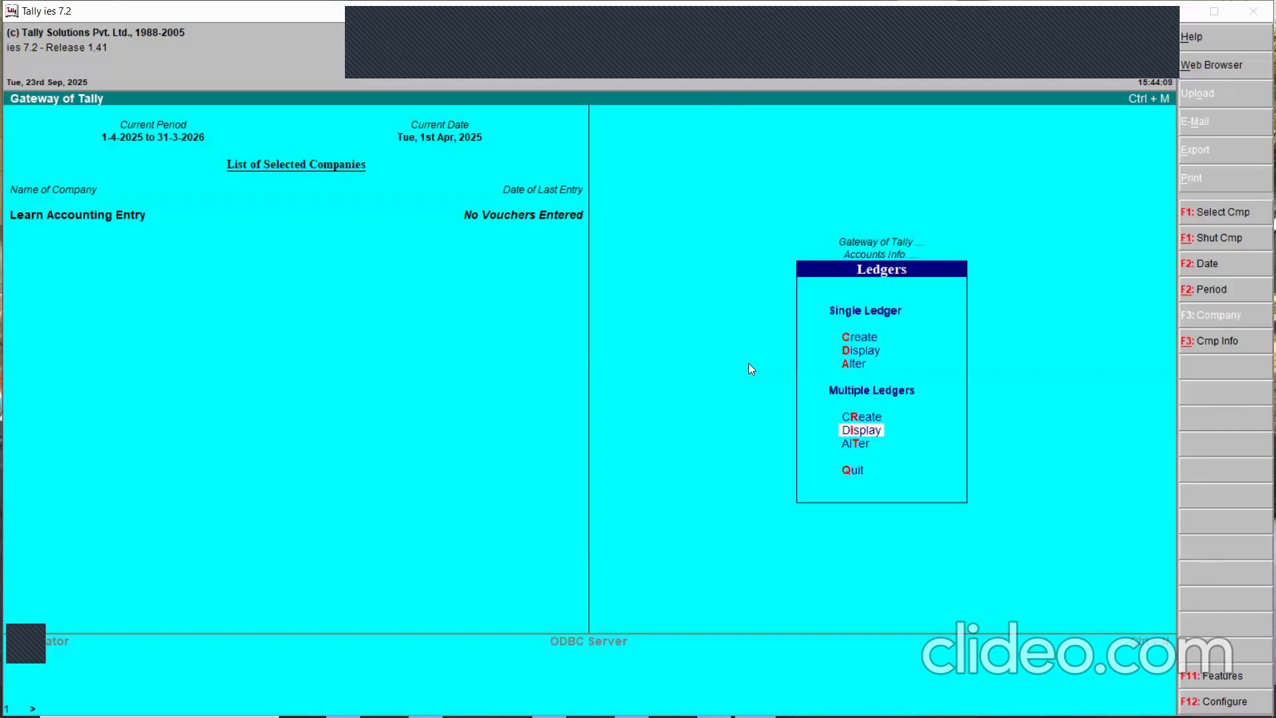
key(Return)
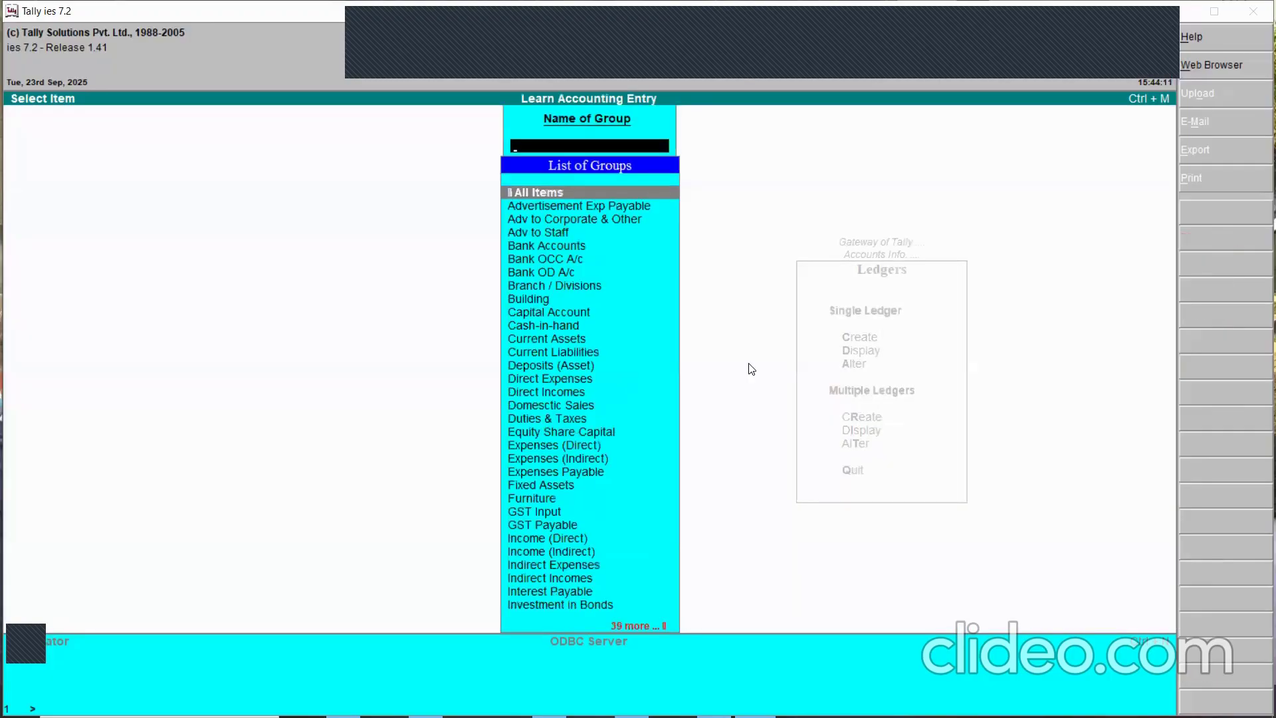
text(sale)
key(Return)
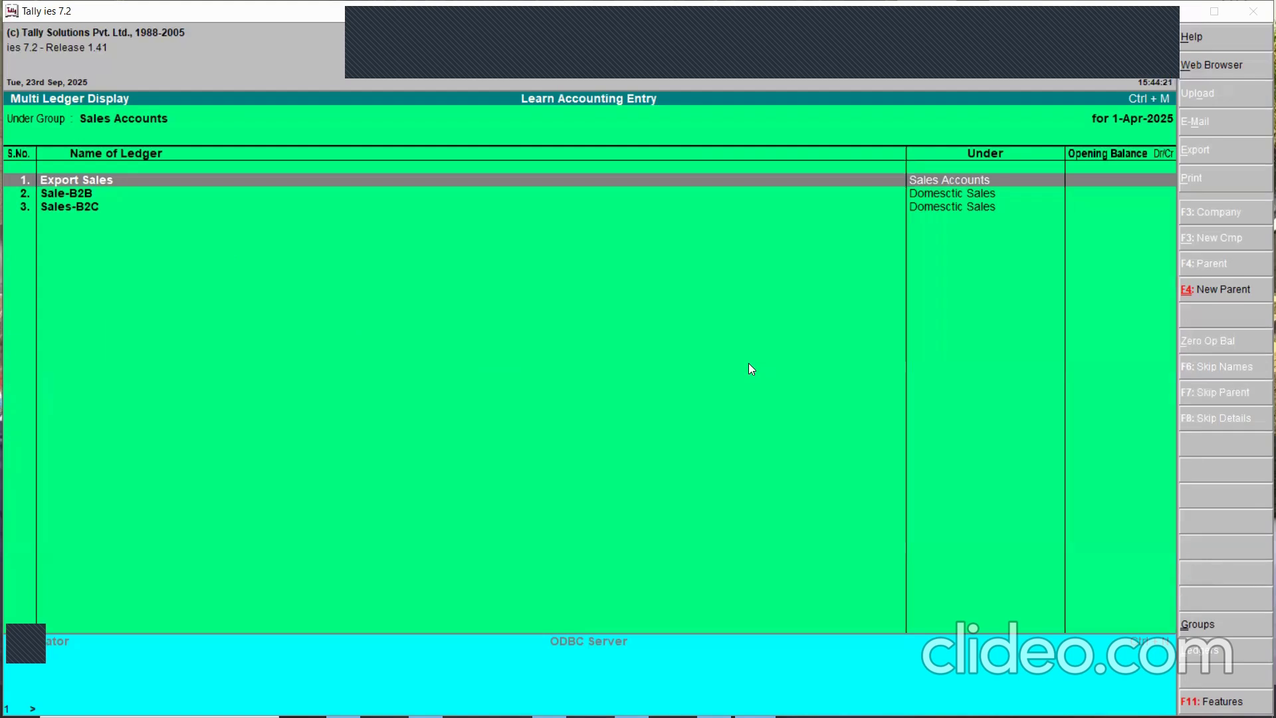
key(Escape)
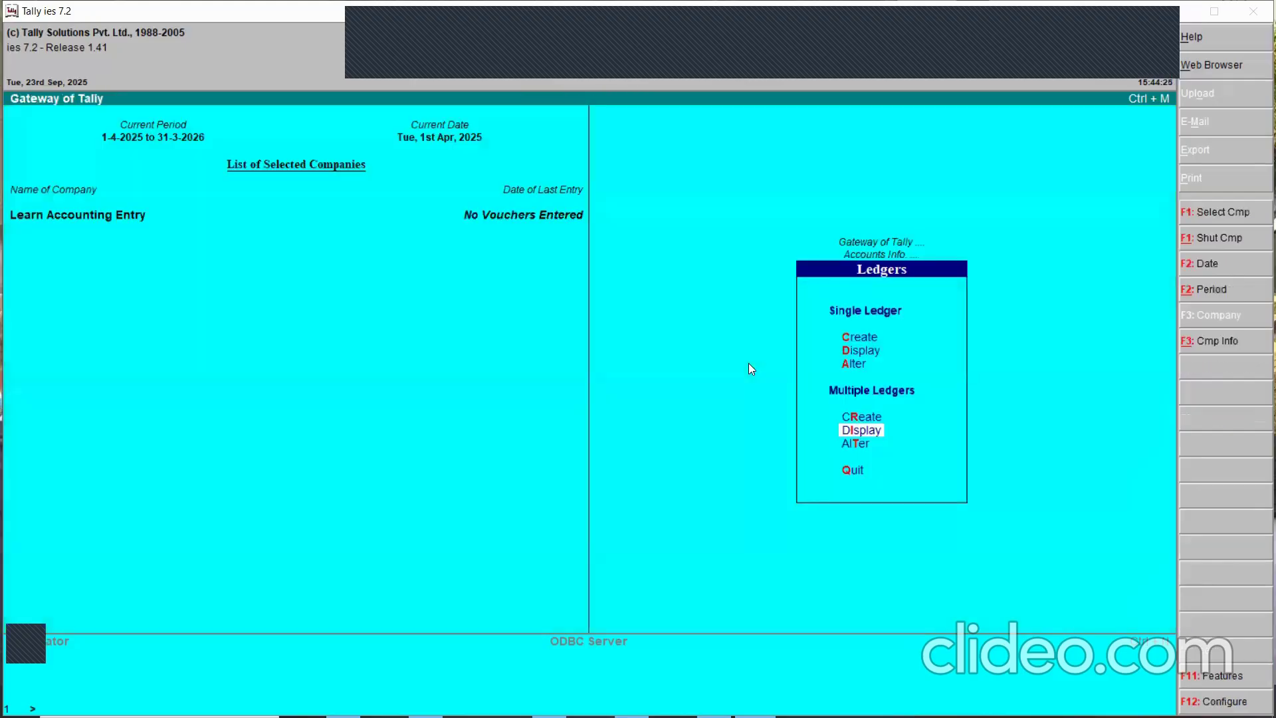
key(Up)
key(Up)
key(Up)
key(Up)
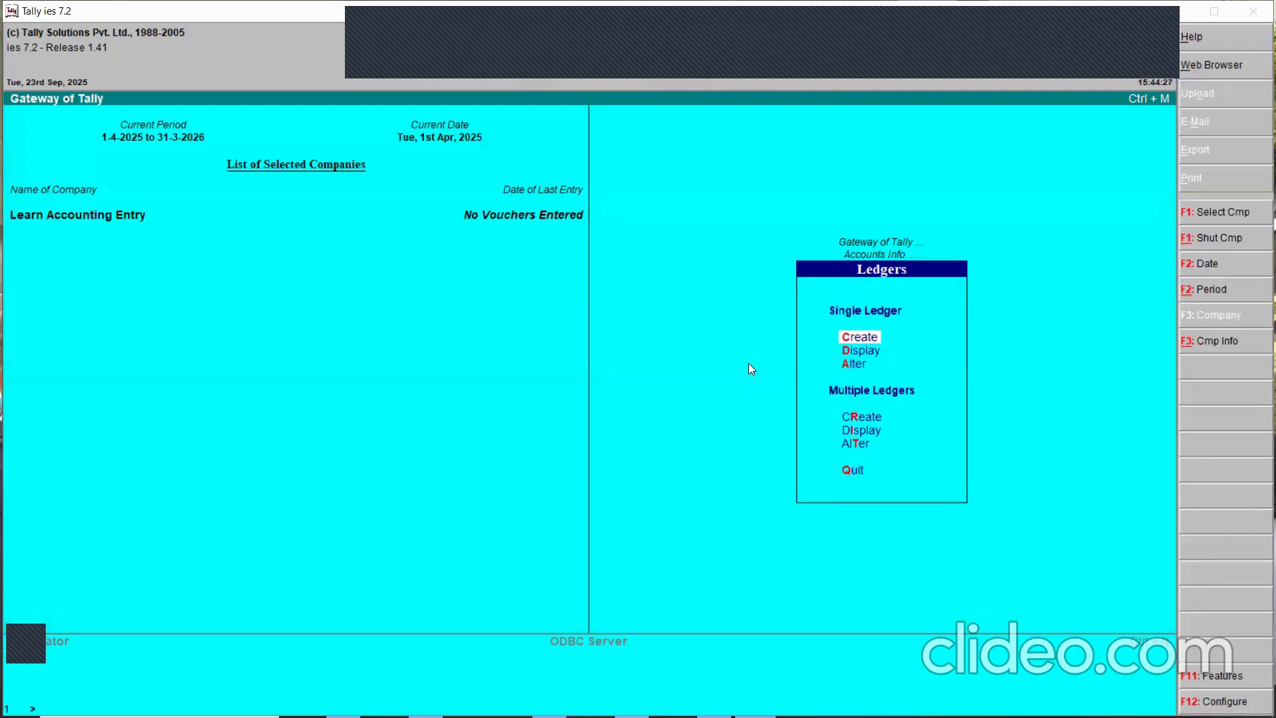
key(Return)
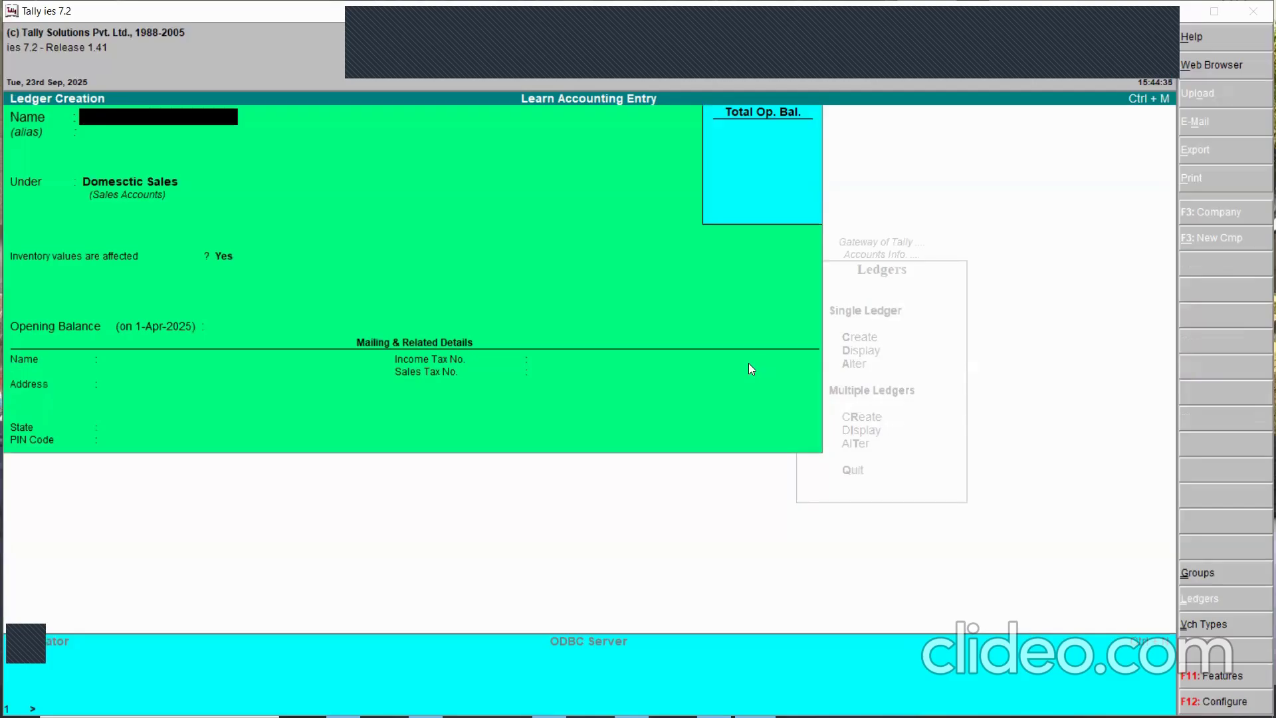
text(Purchase)
key(Escape)
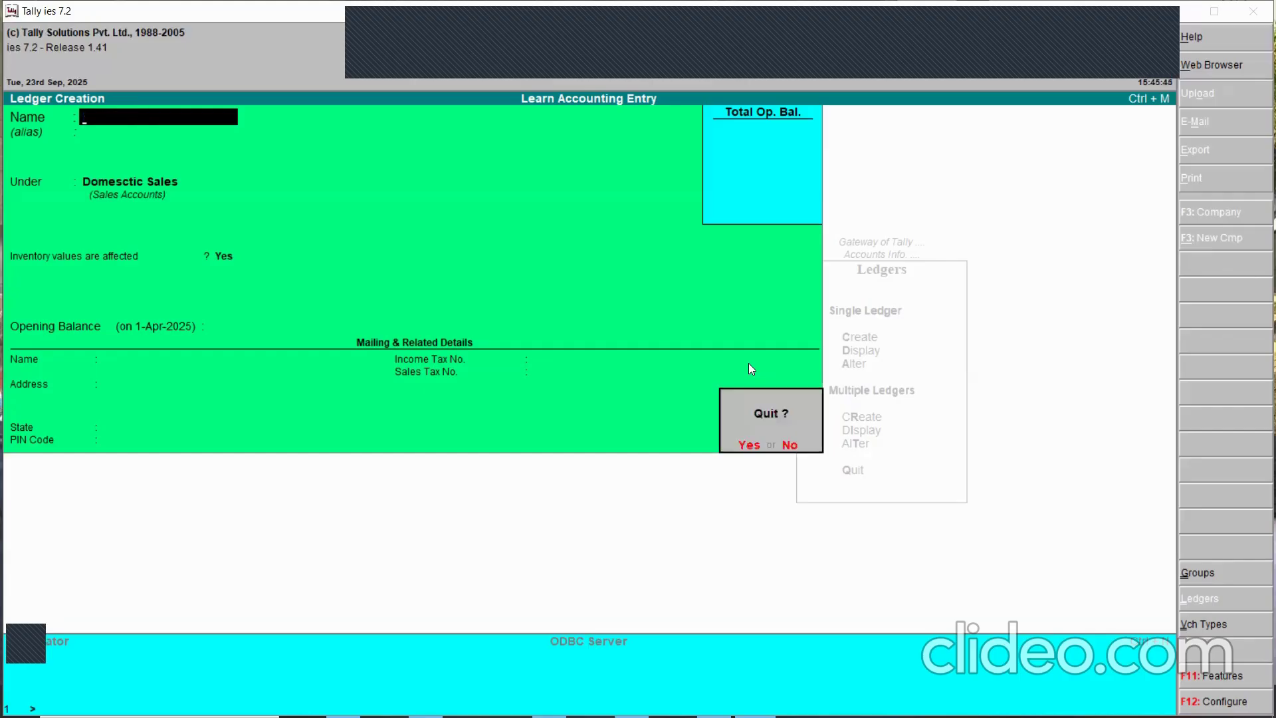
key(y)
- Create a single group named Purchase-Indigenous under Purchase Accounts, keeping the default options
key(Escape)
key(g)
text(c)
text(P)
text(urchase)
text(-I)
text(ndig)
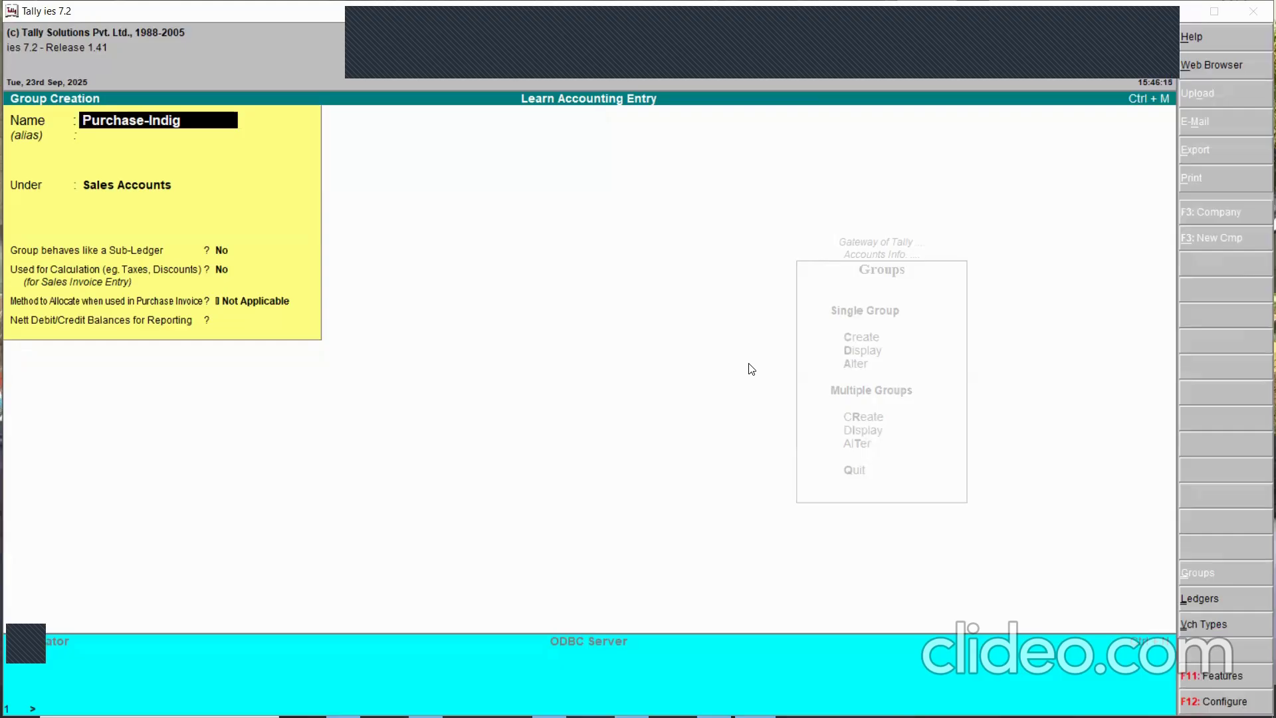
text(enous)
key(Return)
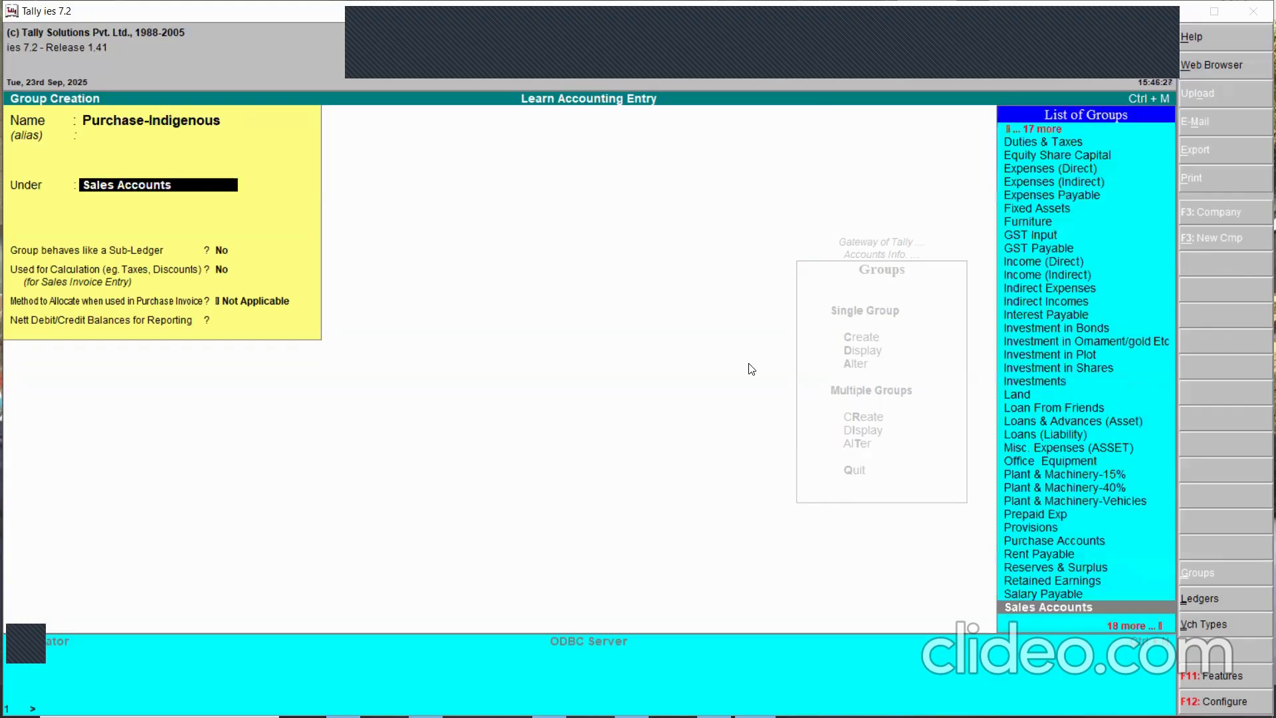
text(Pu)
key(Return)
key(Return)
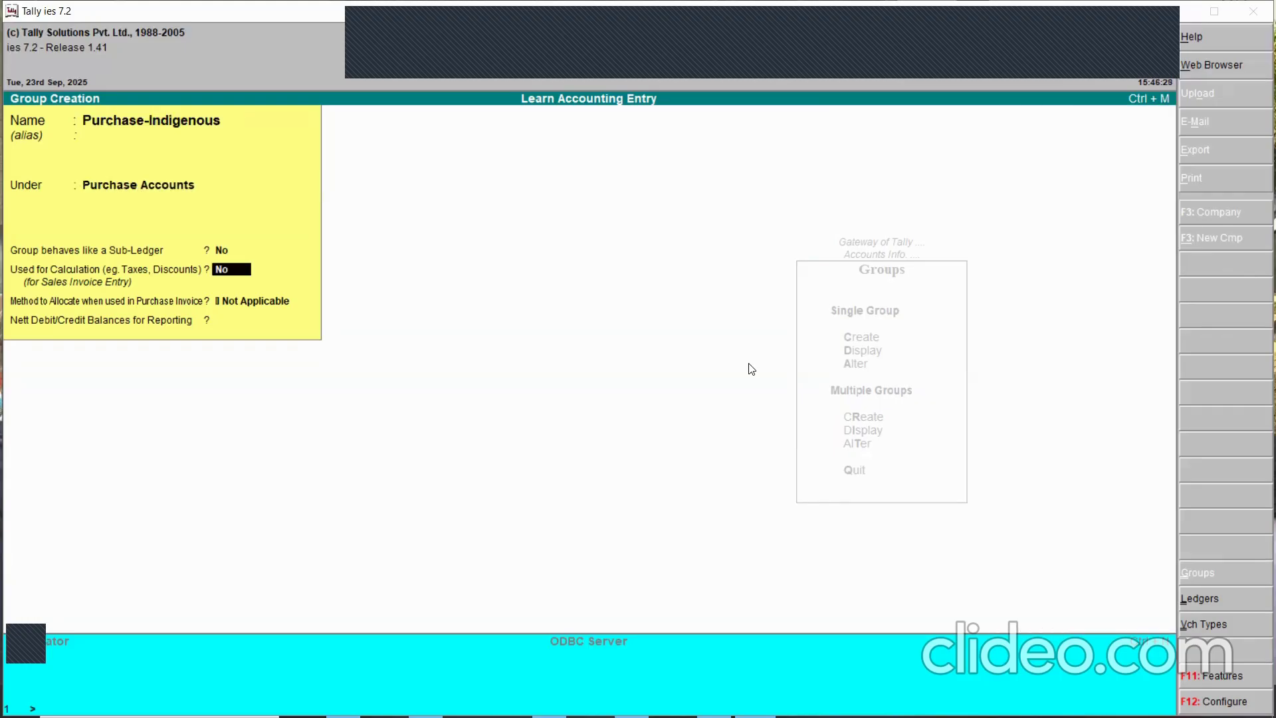
key(Return)
key(Return)
key(Return)
key(Return)
- Create another group named Purchase-Import under Purchase Accounts with default options, and leave group creation
text(Purchase )
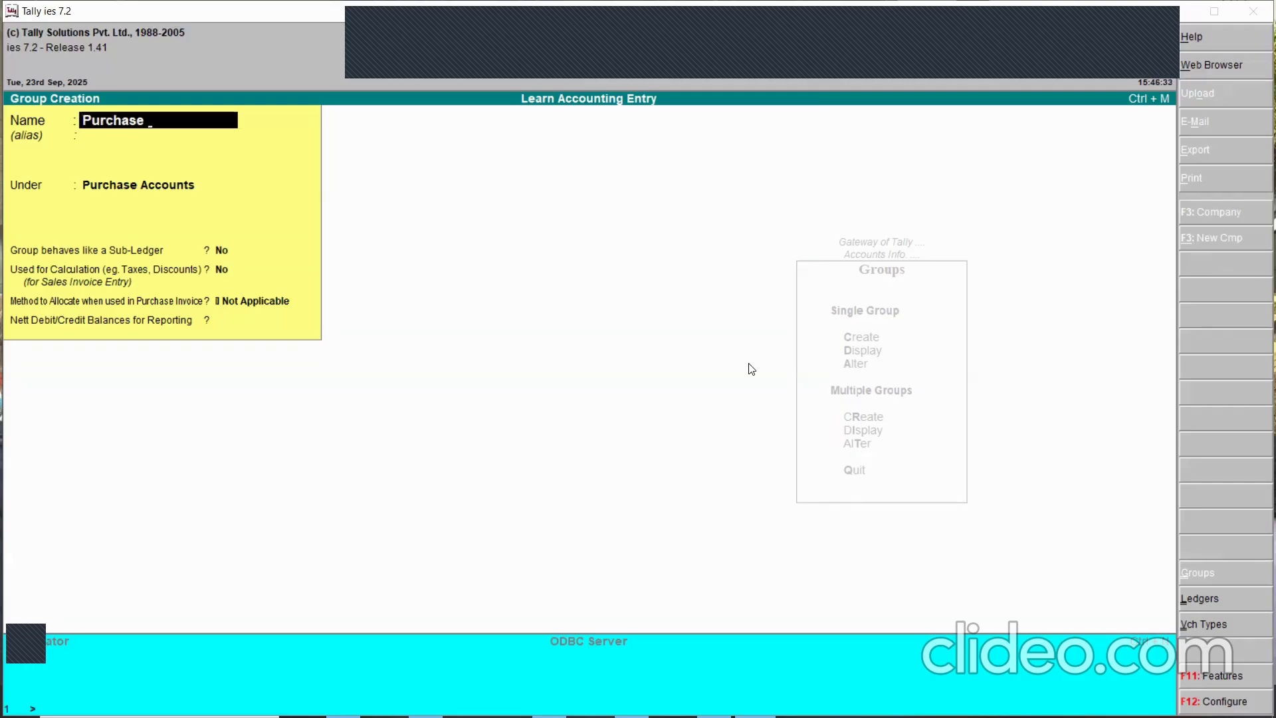
text(-Import)
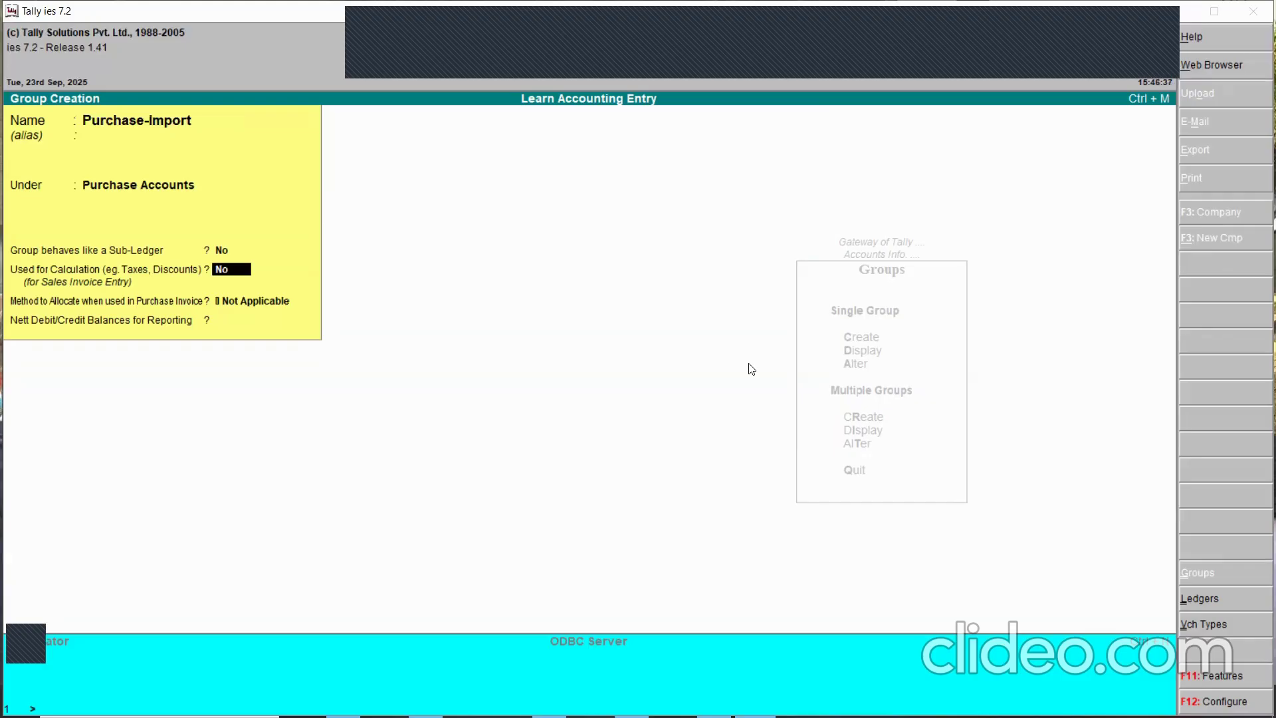
key(Return)
key(n)
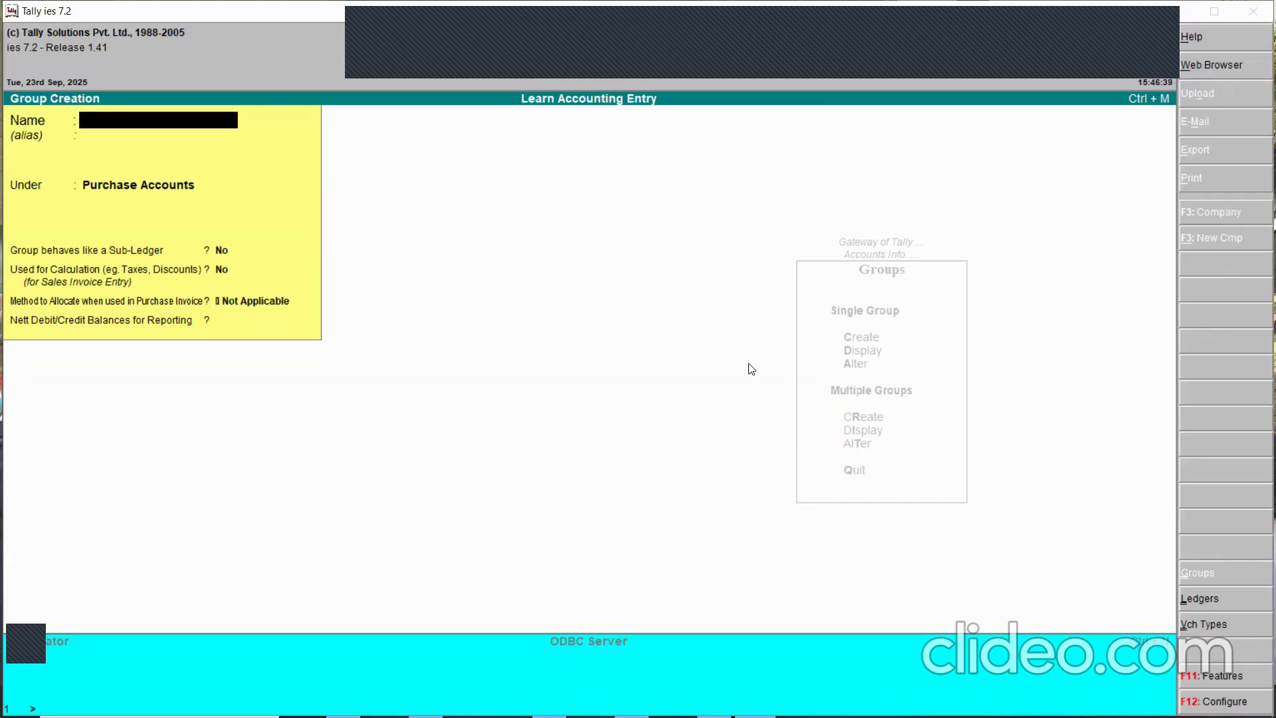
key(Escape)
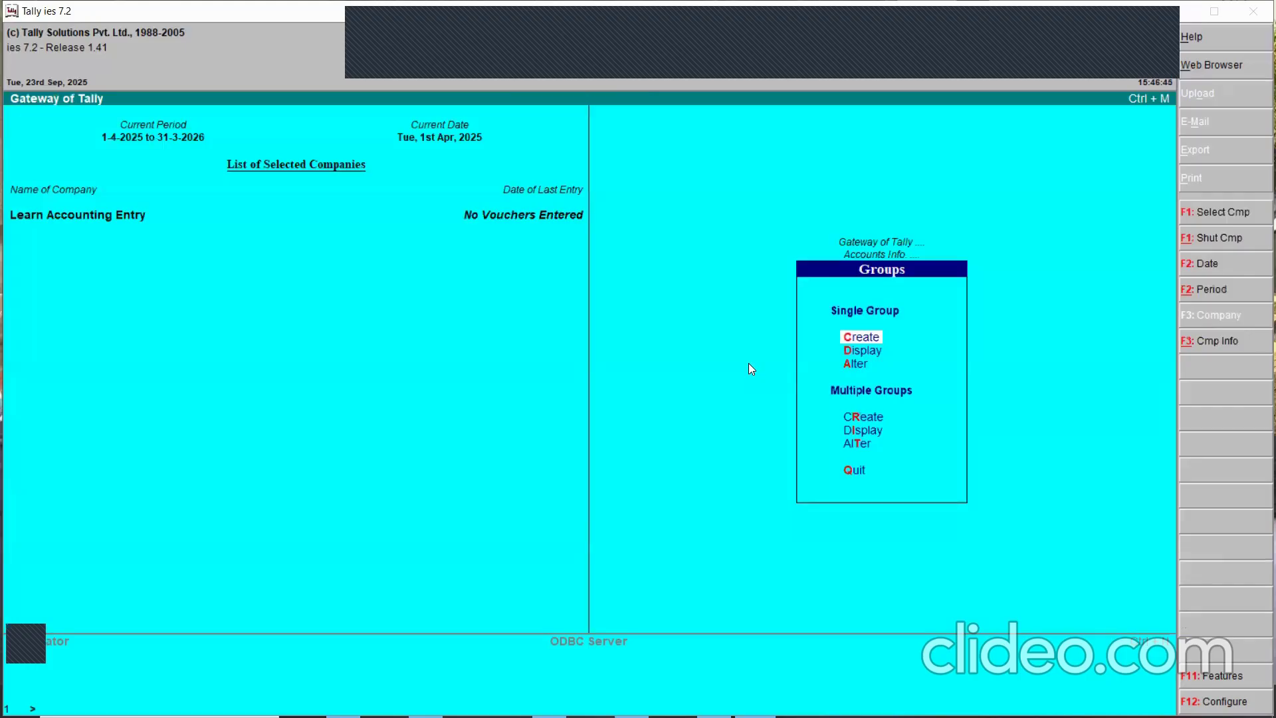
- Create a ledger named Purchase-GST Exempt under Purchase-Indigenous, with inventory values affected set to Yes
key(Escape)
key(Down)
key(Return)
key(Return)
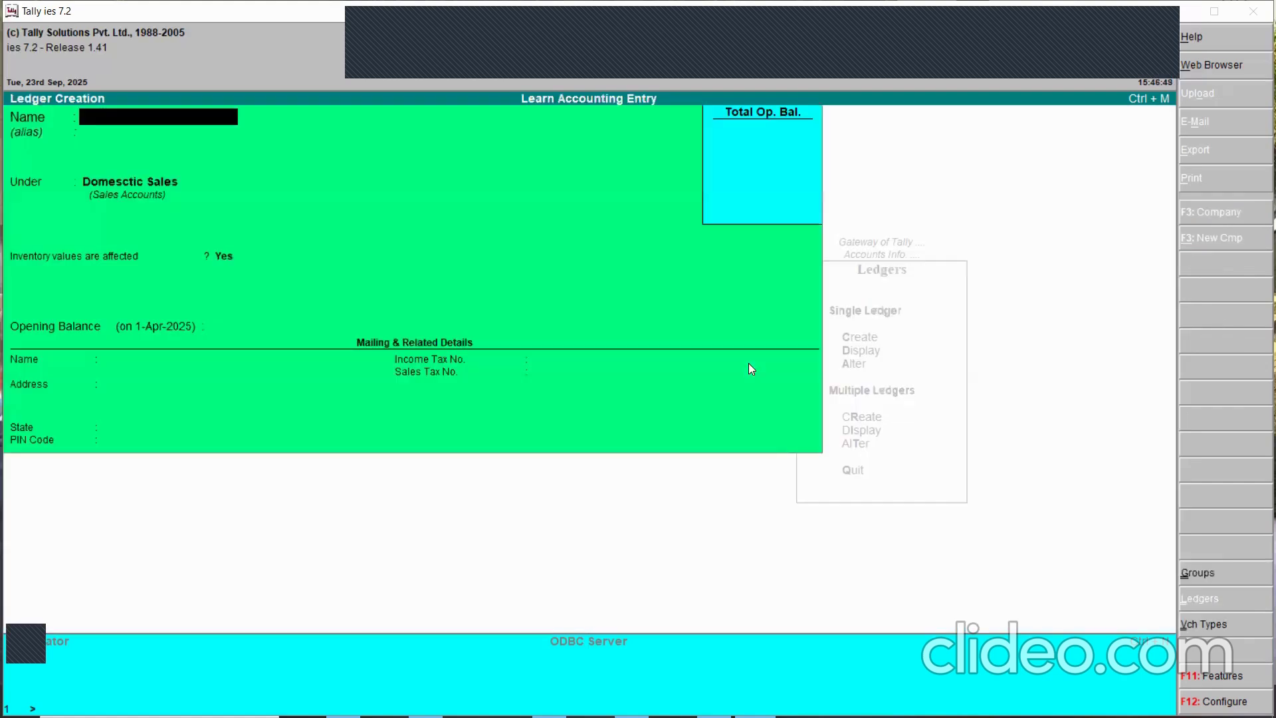
text(Purchase-Exempy)
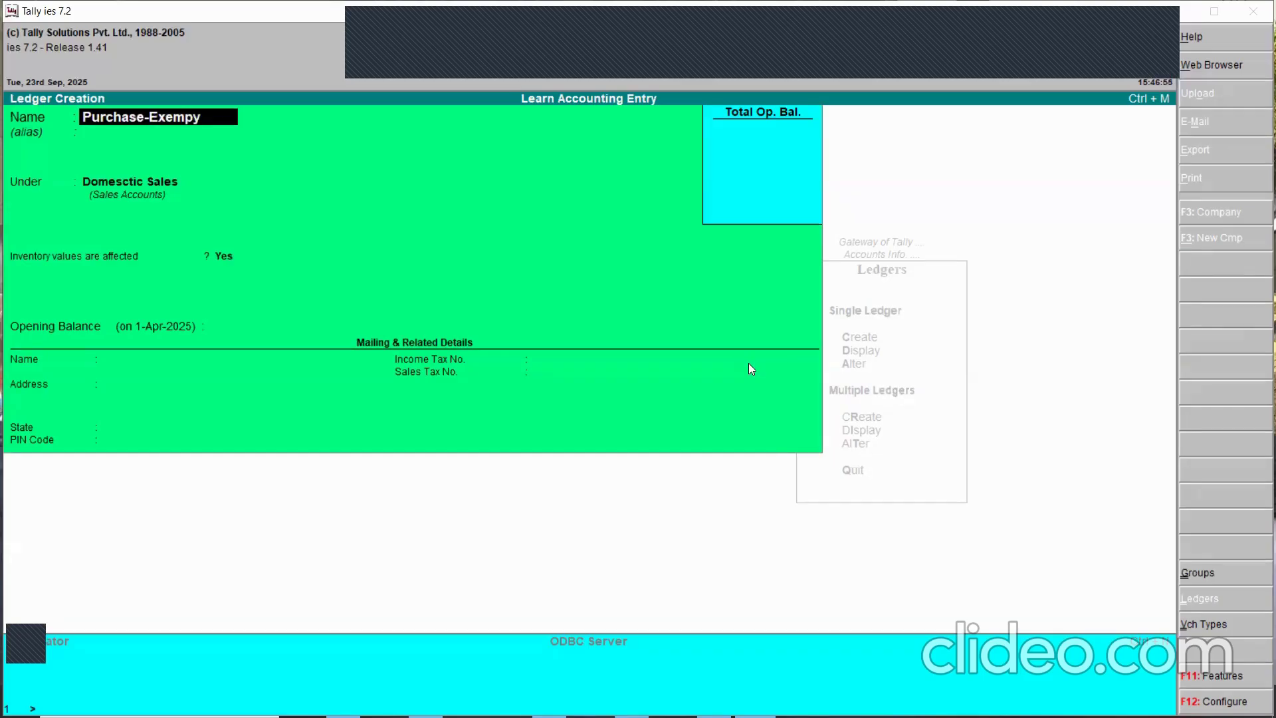
key(BackSpace)
text(t)
text(GS)
text(T)
key(Return)
text(Pu)
key(Up)
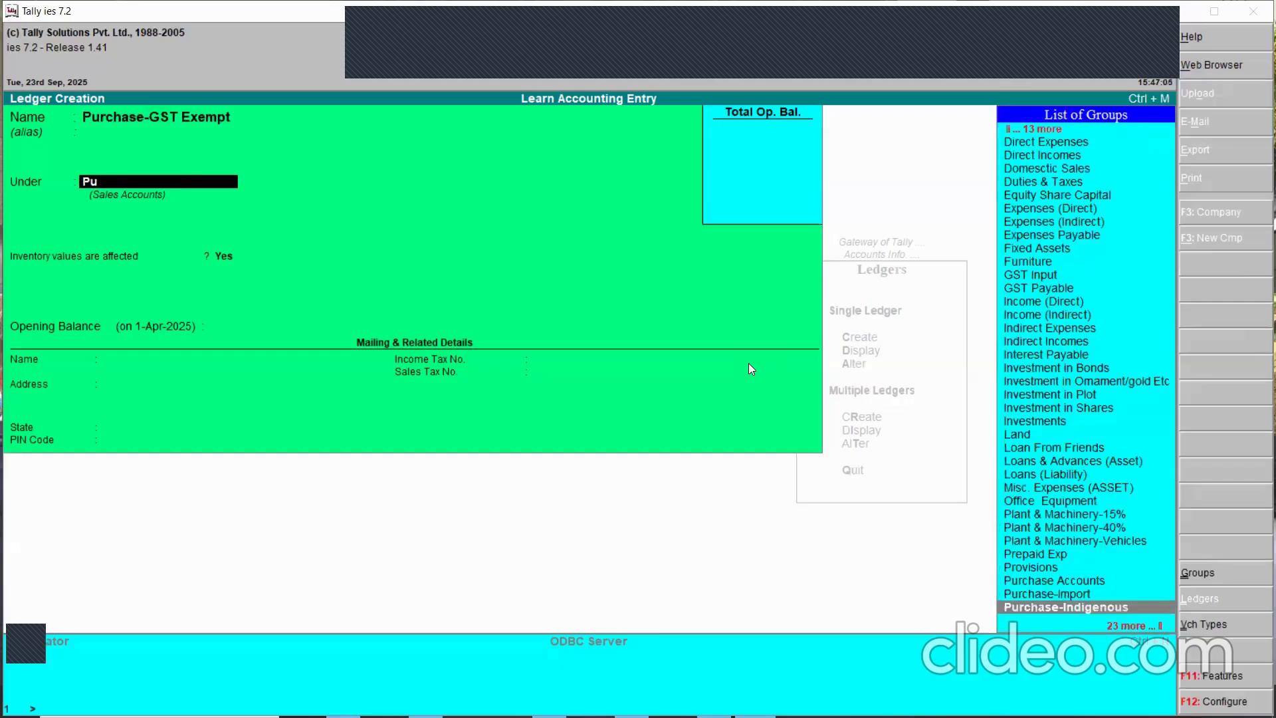
key(Return)
key(ctrl+a)
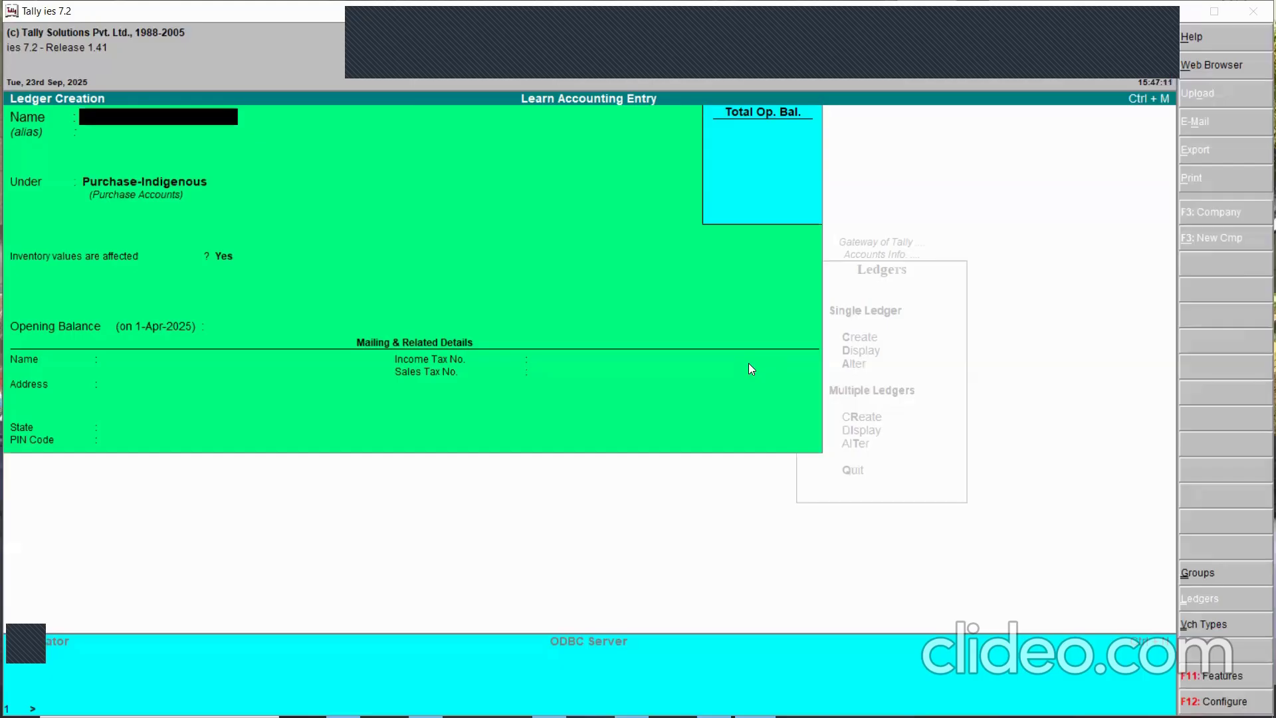
- Create two ledgers, Purchase-18% and Purchase-12%, under Purchase-Indigenous with inventory values affected
text(Purchase-18%)
key(Return)
key(Return)
key(ctrl+a)
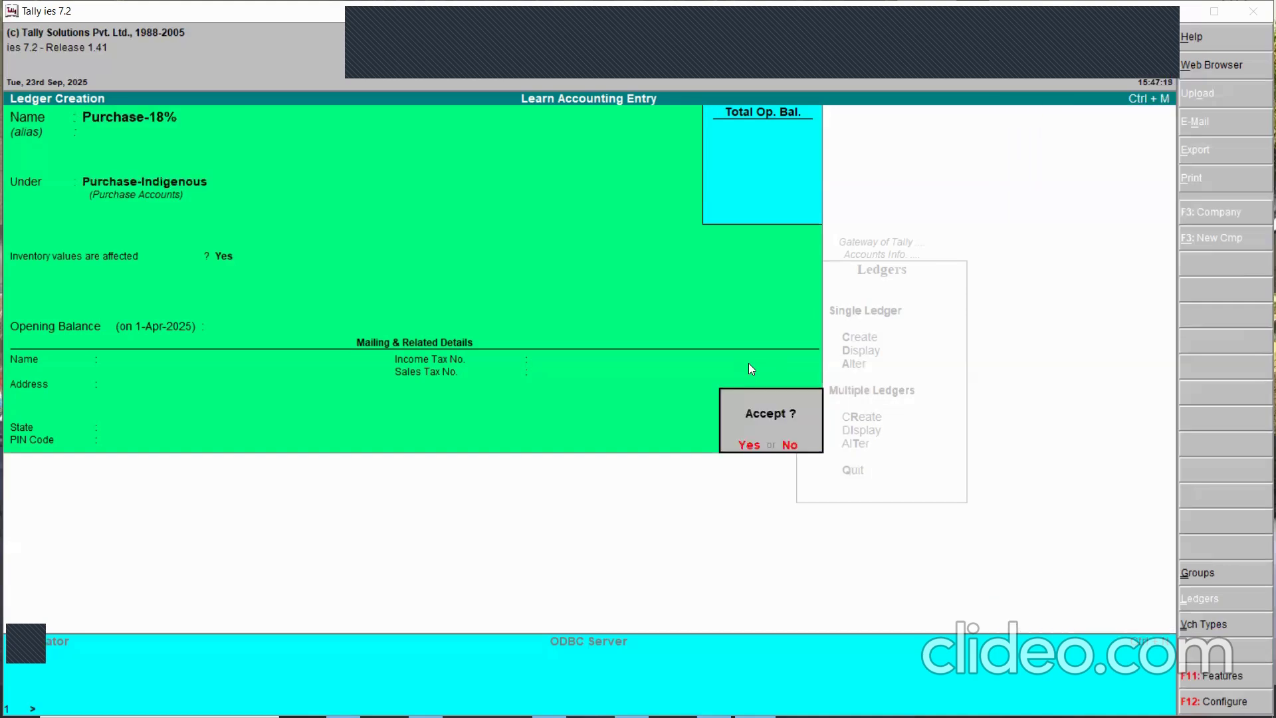
key(Return)
text(Purchase-12%)
key(Return)
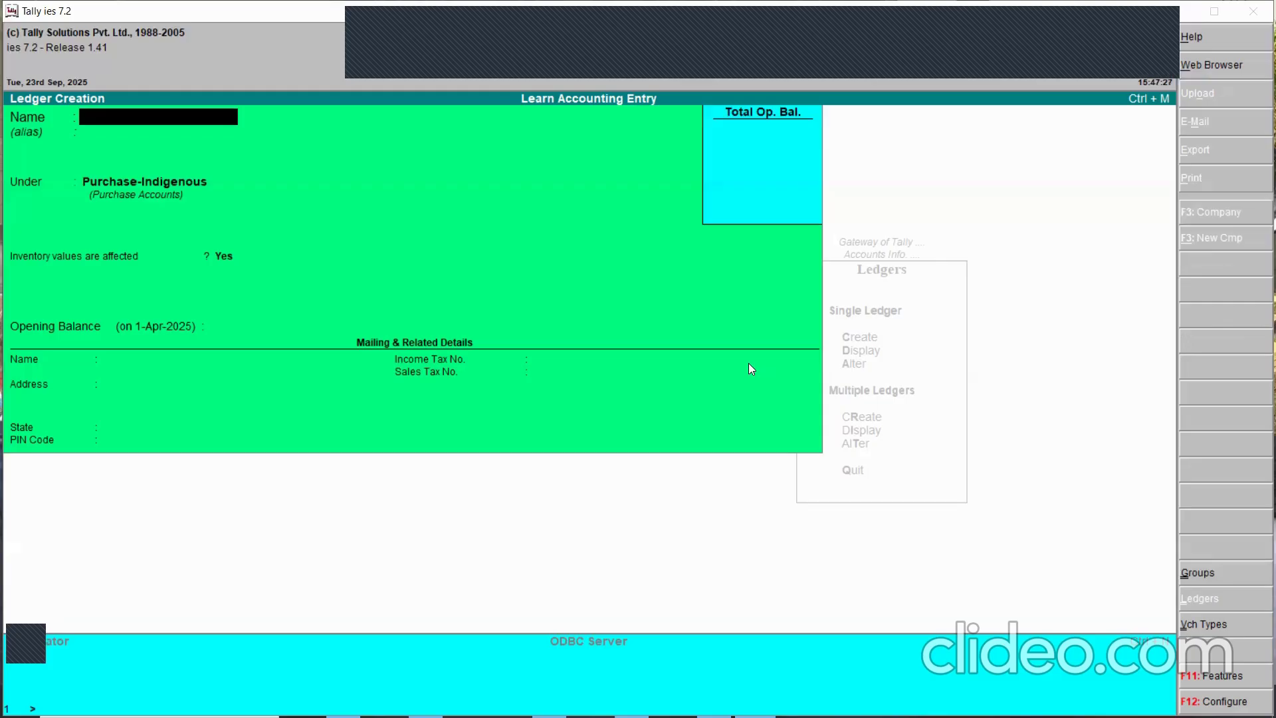
- Enter Purchase-Non GST Input as the name of a new ledger under Purchase-Indigenous
text(Purchase-Non GSt)
key(BackSpace)
text(T)
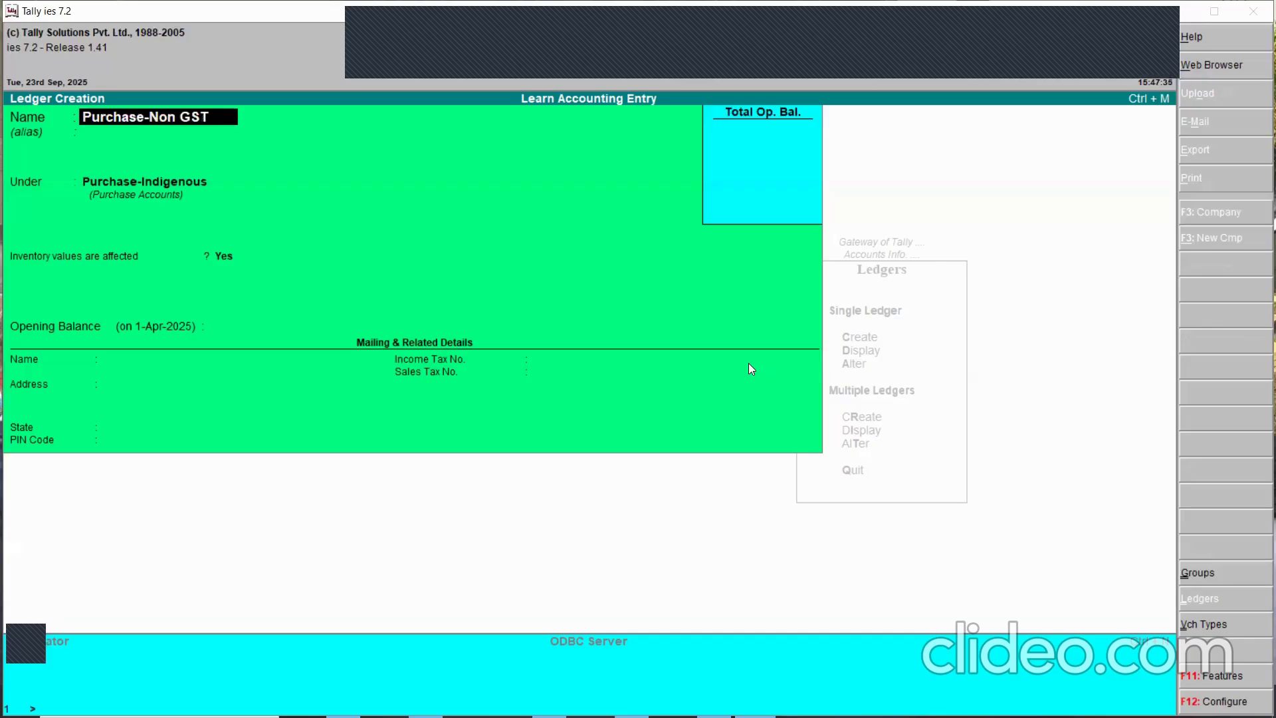
text( Input)
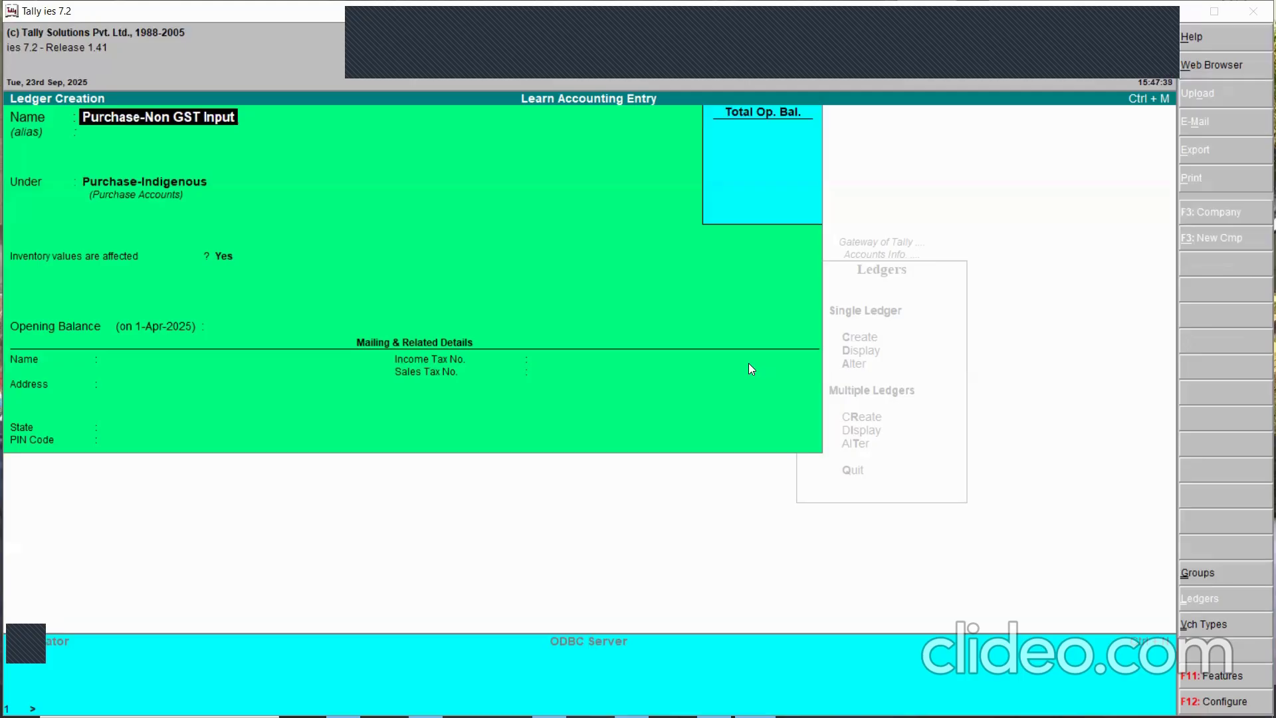
- Try rewording the new ledger's name to Purchase-GST Input Not Available
key(Left)
key(Left)
key(BackSpace)
key(BackSpace)
key(BackSpace)
key(BackSpace)
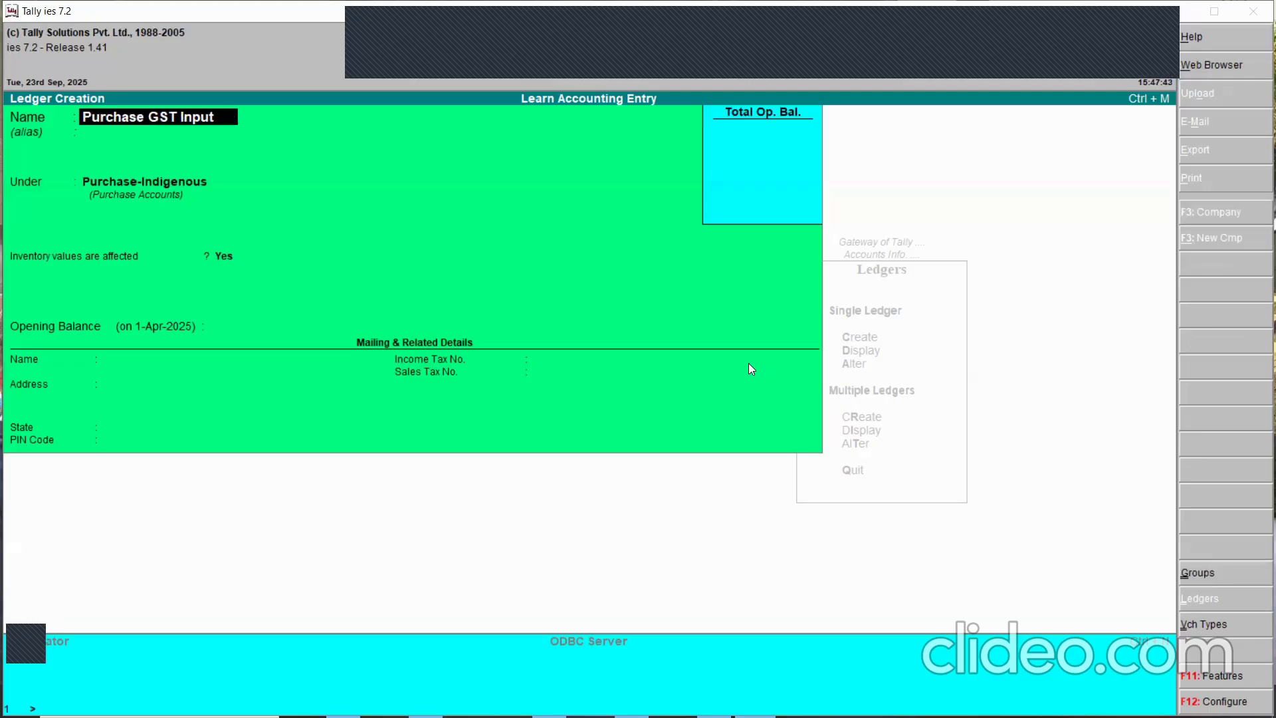
text(-)
key(Right)
key(Right)
key(Right)
key(Right)
text(Not Available)
- Change the new ledger's name to Purchase- Non GST and save it under Purchase-Indigenous with inventory values affected
key(Delete)
key(Delete)
key(Delete)
key(Delete)
key(BackSpace)
key(BackSpace)
key(BackSpace)
key(BackSpace)
key(BackSpace)
key(BackSpace)
key(BackSpace)
key(BackSpace)
key(BackSpace)
key(BackSpace)
key(BackSpace)
key(BackSpace)
key(BackSpace)
key(BackSpace)
key(BackSpace)
key(BackSpace)
key(BackSpace)
key(BackSpace)
text(NonGST)
key(Return)
key(Return)
key(Return)
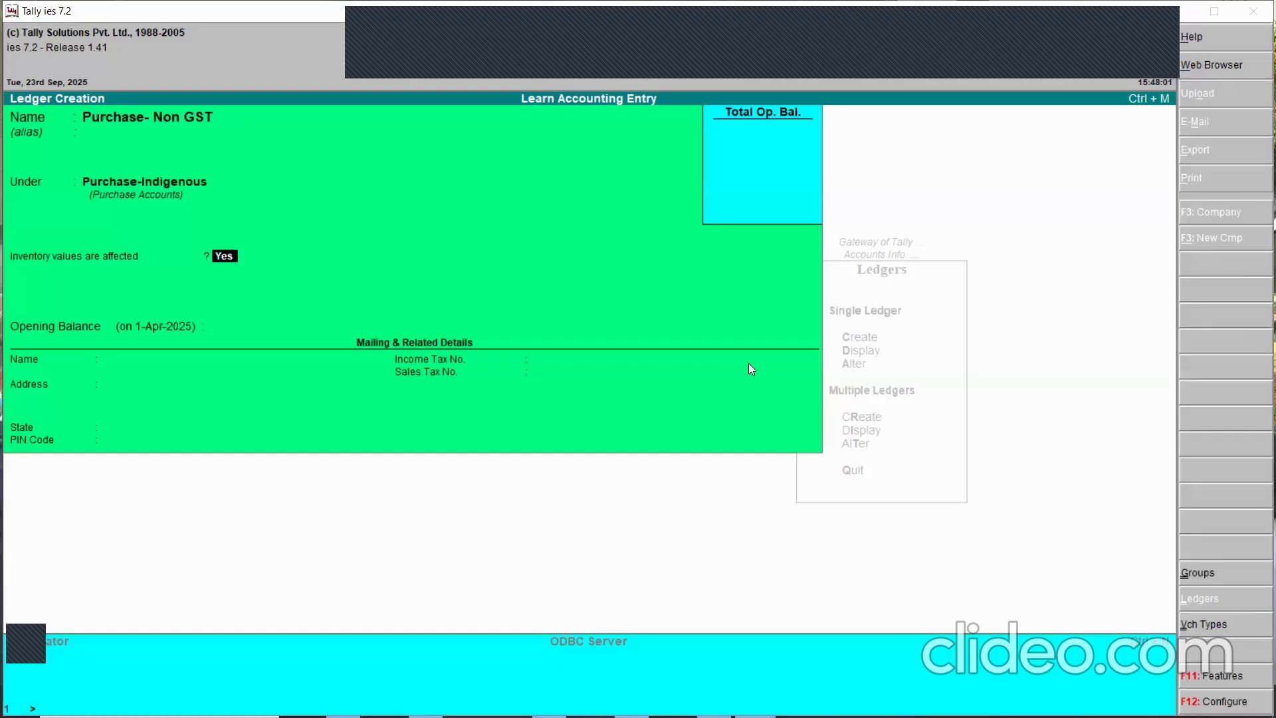
key(Return)
- Create a ledger named Purchase-A Item under the Purchase-Import group with inventory values affected
text(Purchase)
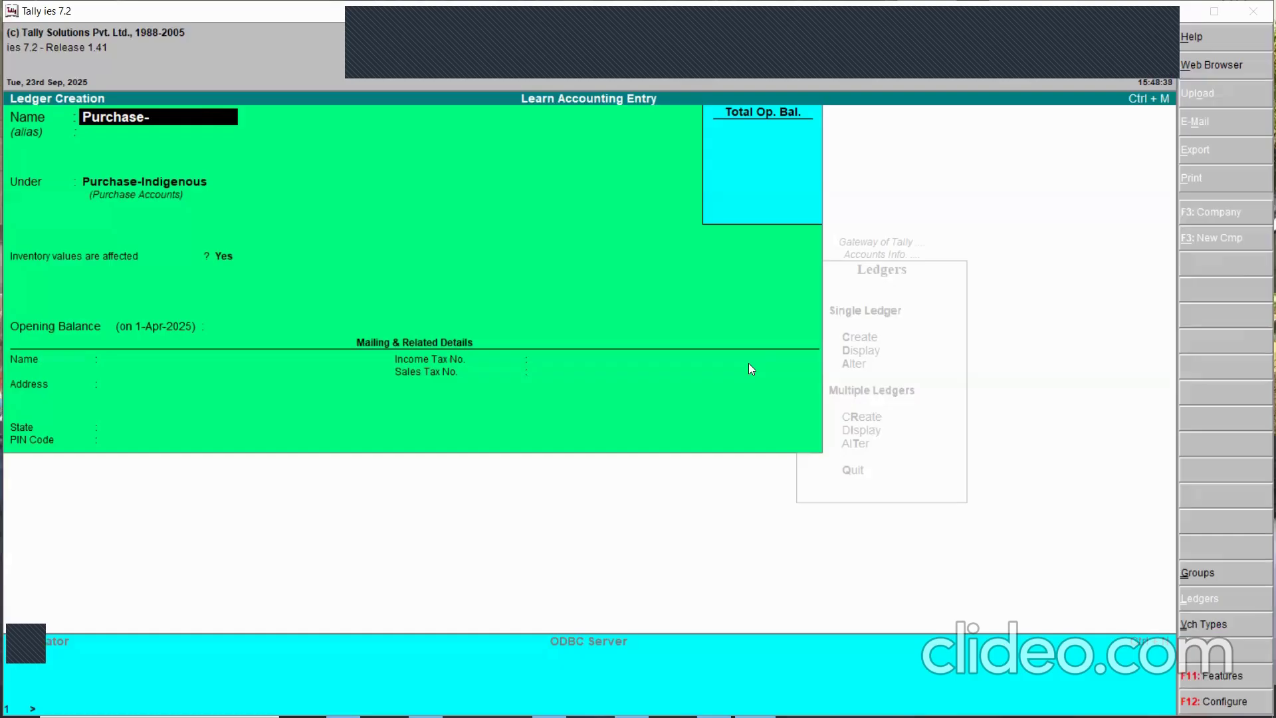
text(A Item)
key(Return)
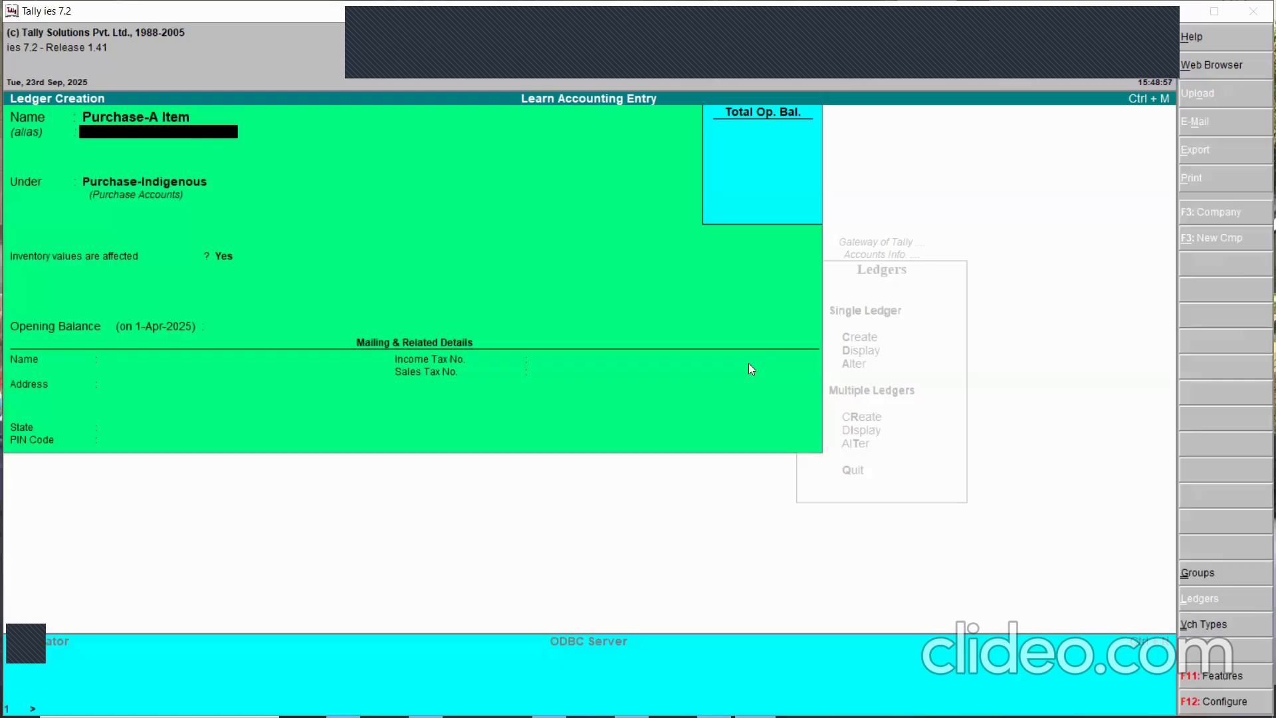
key(Return)
text(Pu)
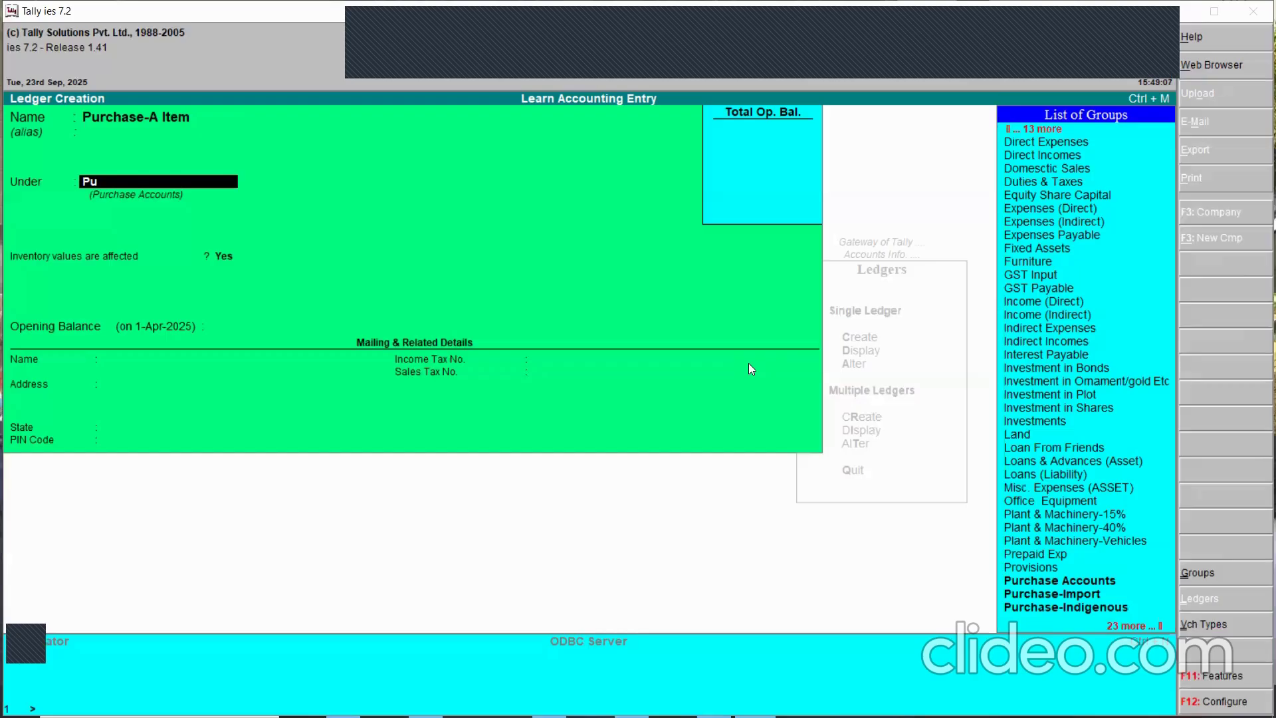
key(Down)
key(Down)
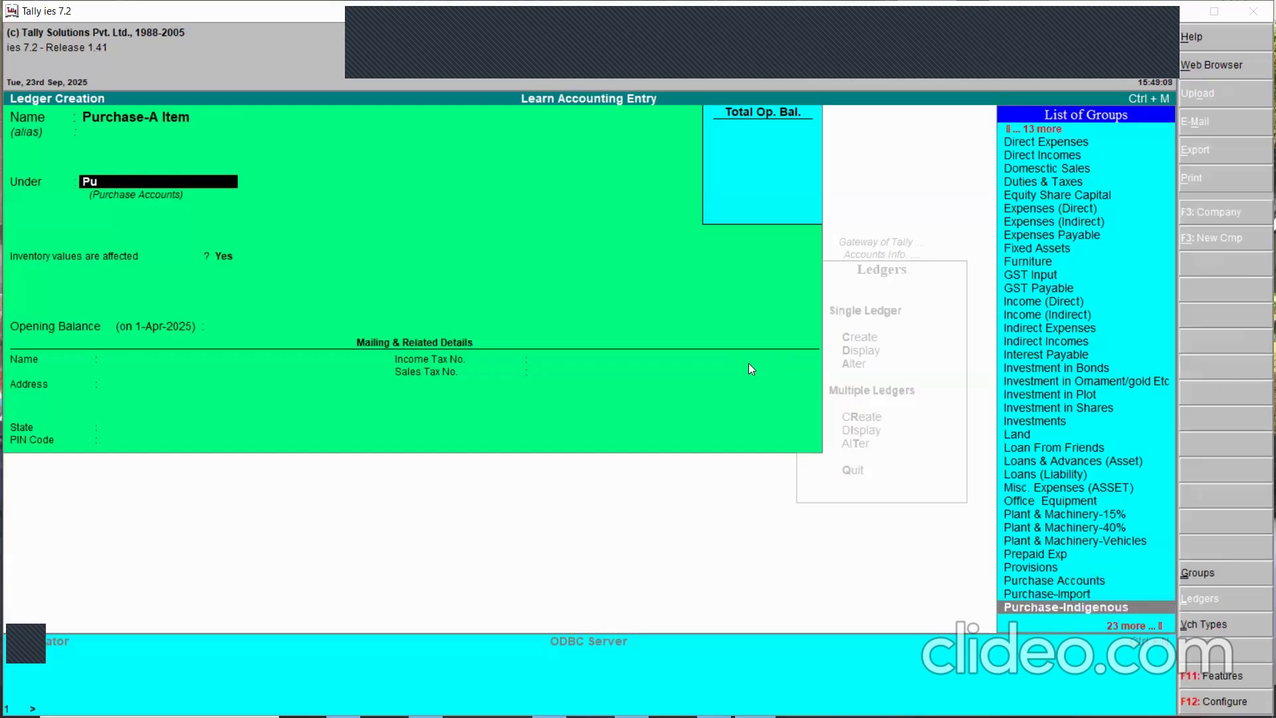
key(Up)
key(Return)
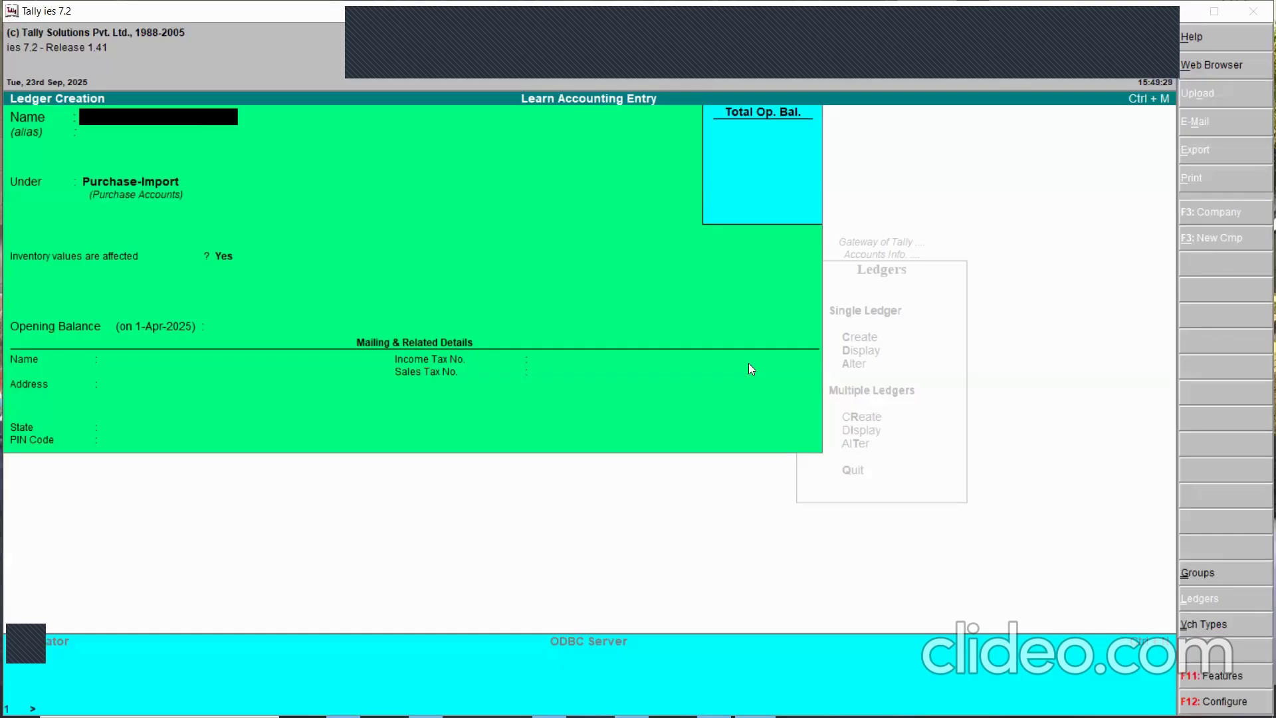
- Leave ledger creation and examine the purchase and sales accounts in the company's Profit & Loss A/c report
key(Escape)
key(Down)
key(Down)
key(Down)
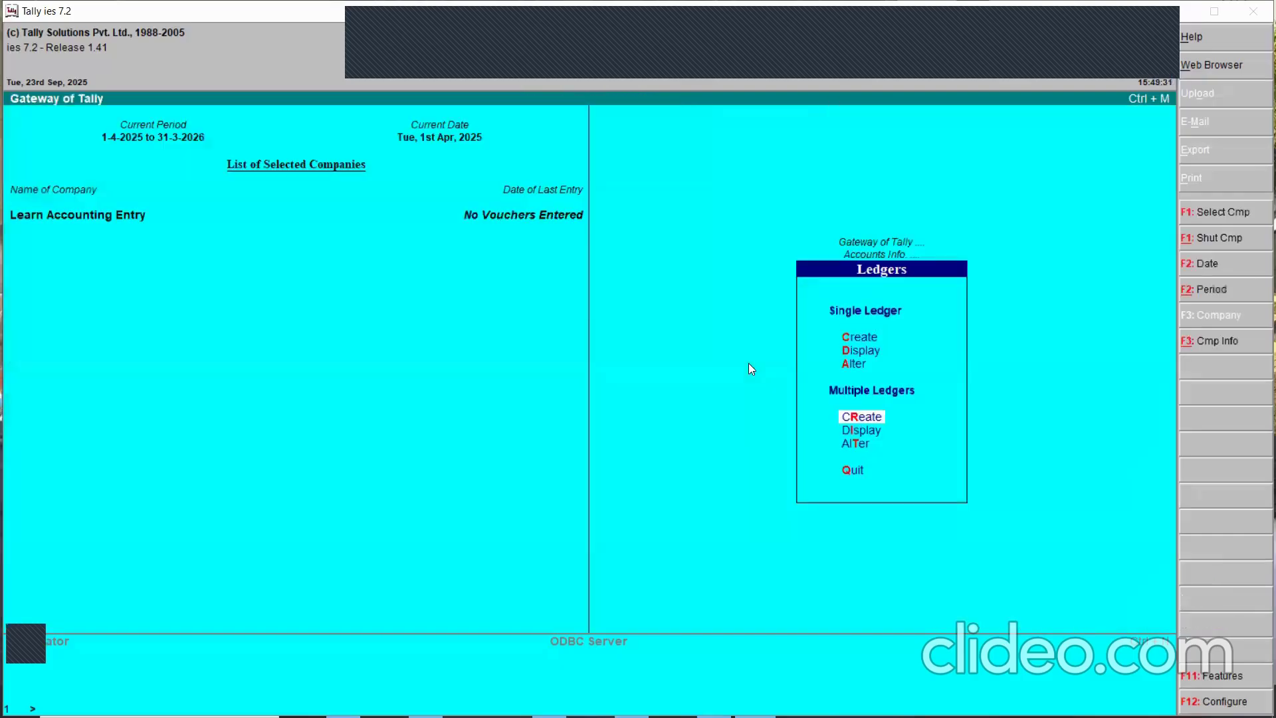
key(Escape)
key(Escape)
key(Down)
key(Down)
key(Down)
key(Down)
key(Down)
key(Down)
key(Down)
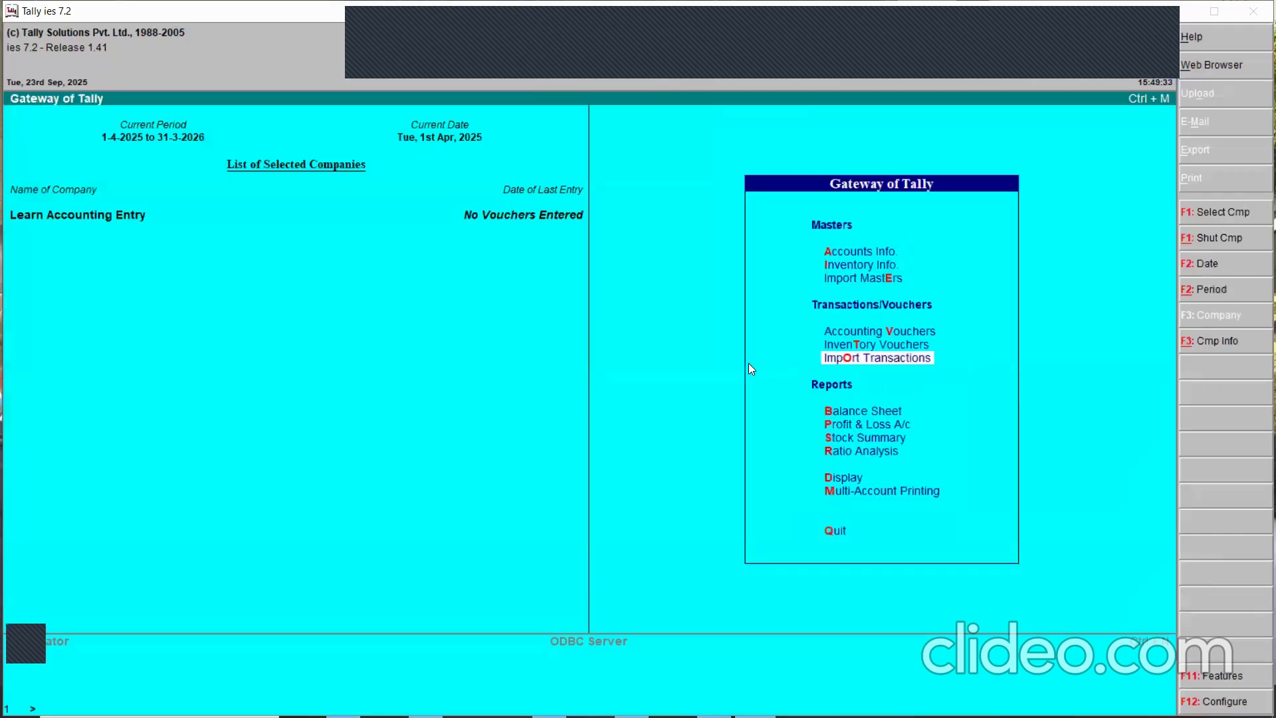
key(Return)
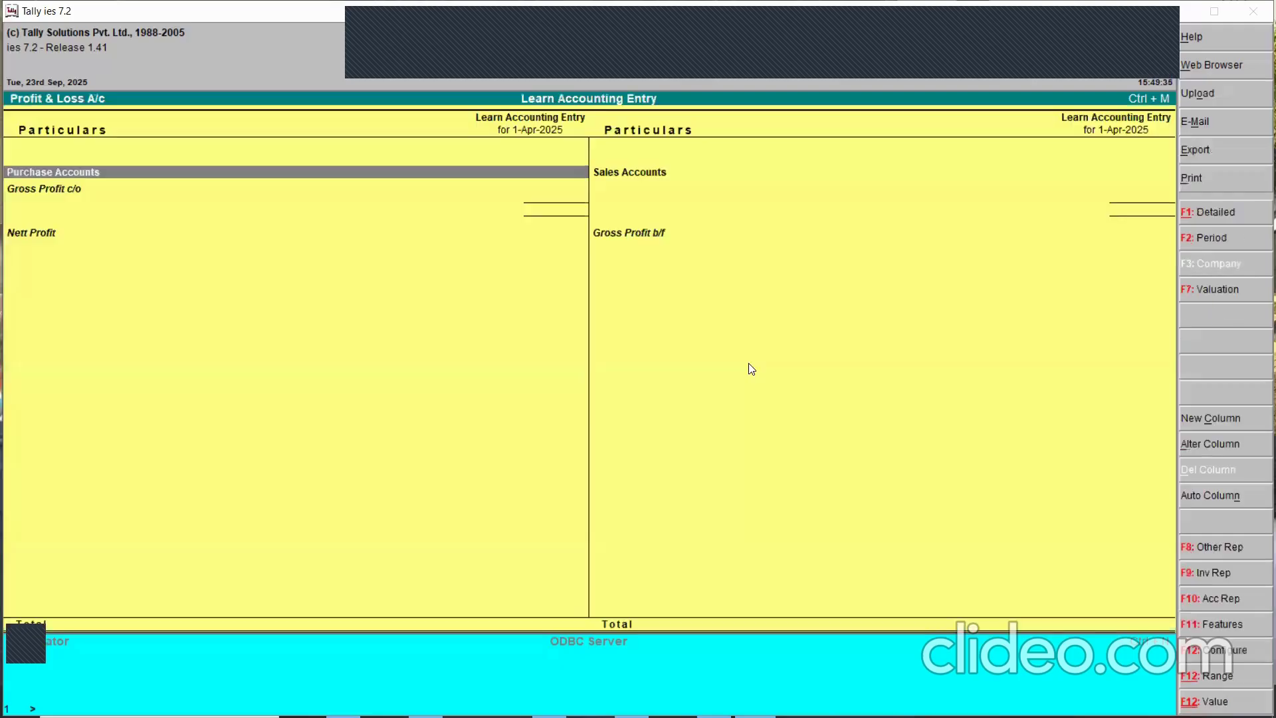
key(Right)
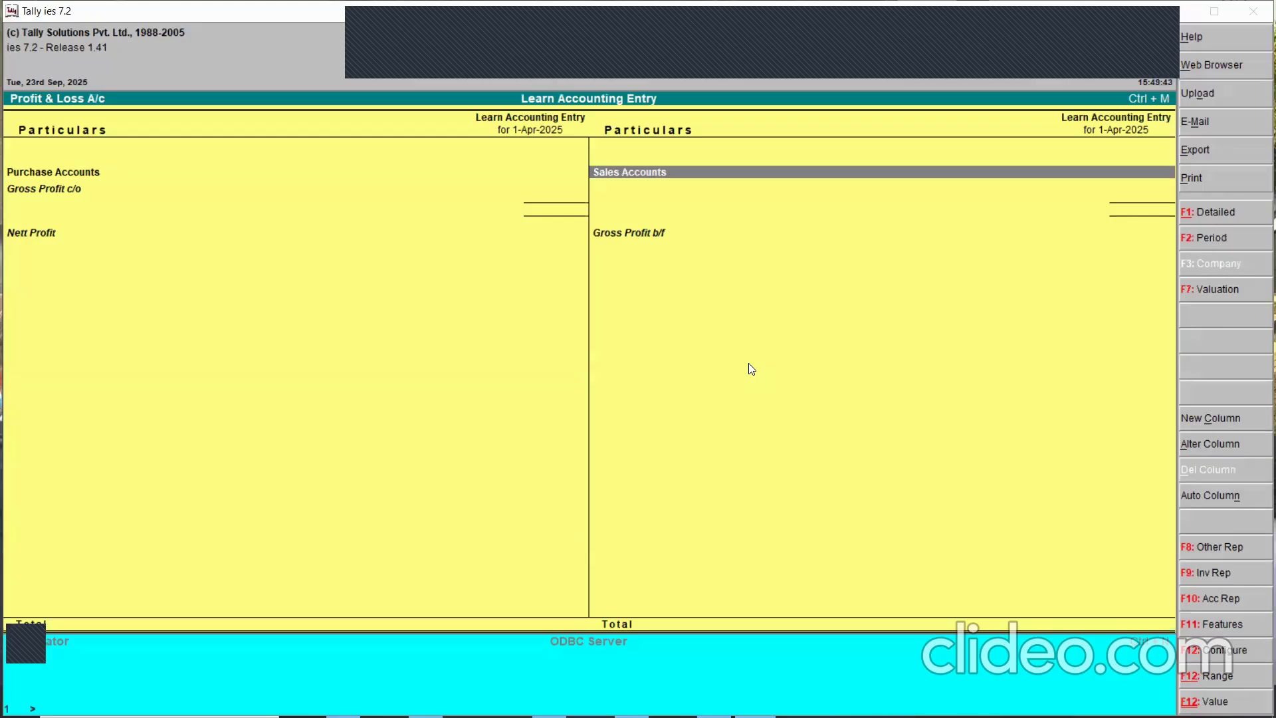
key(Escape)
- Create a ledger named Receipt From Profession under Sales Accounts with inventory values affected
key(Up)
key(Up)
key(Up)
key(Up)
key(Up)
key(Up)
key(Up)
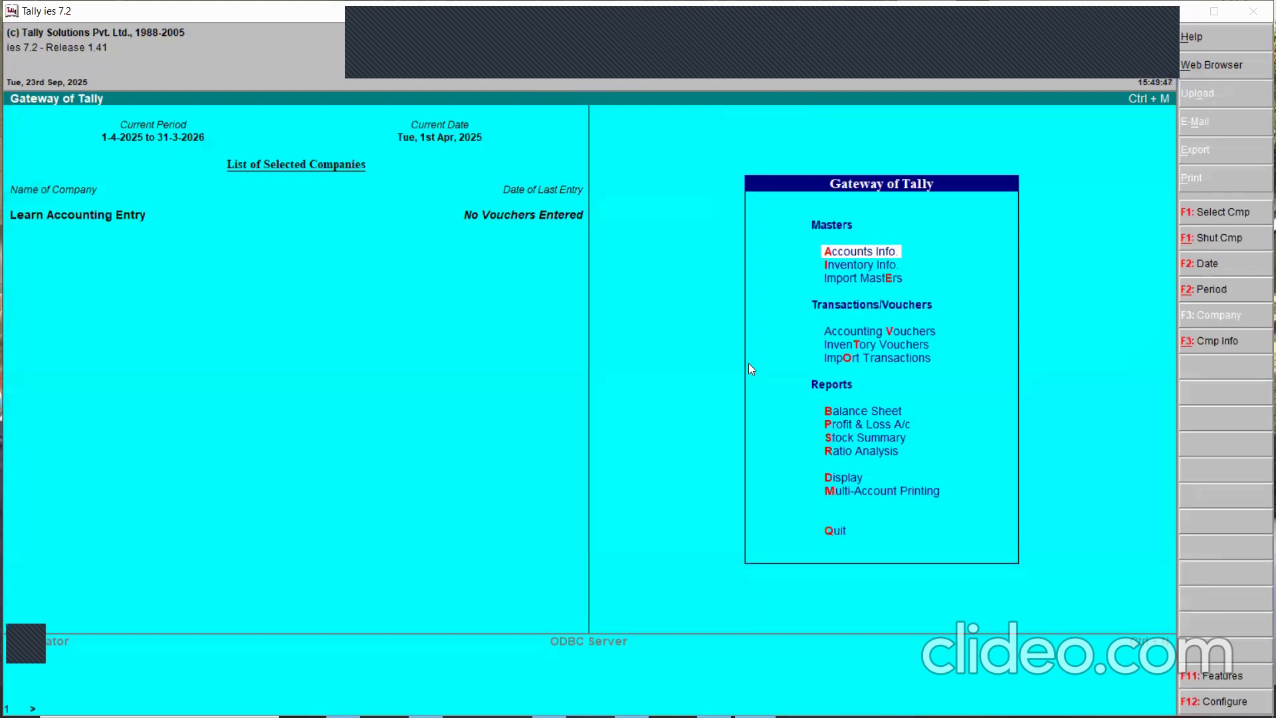
key(Down)
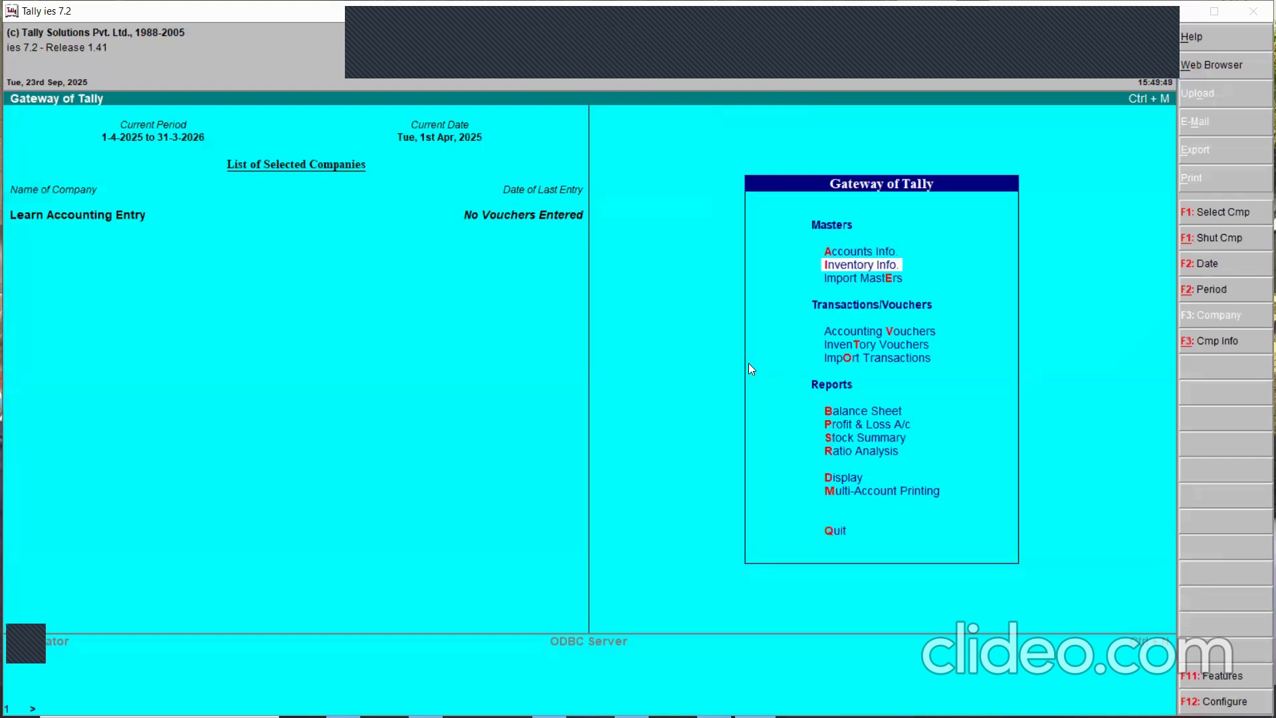
key(Up)
key(Return)
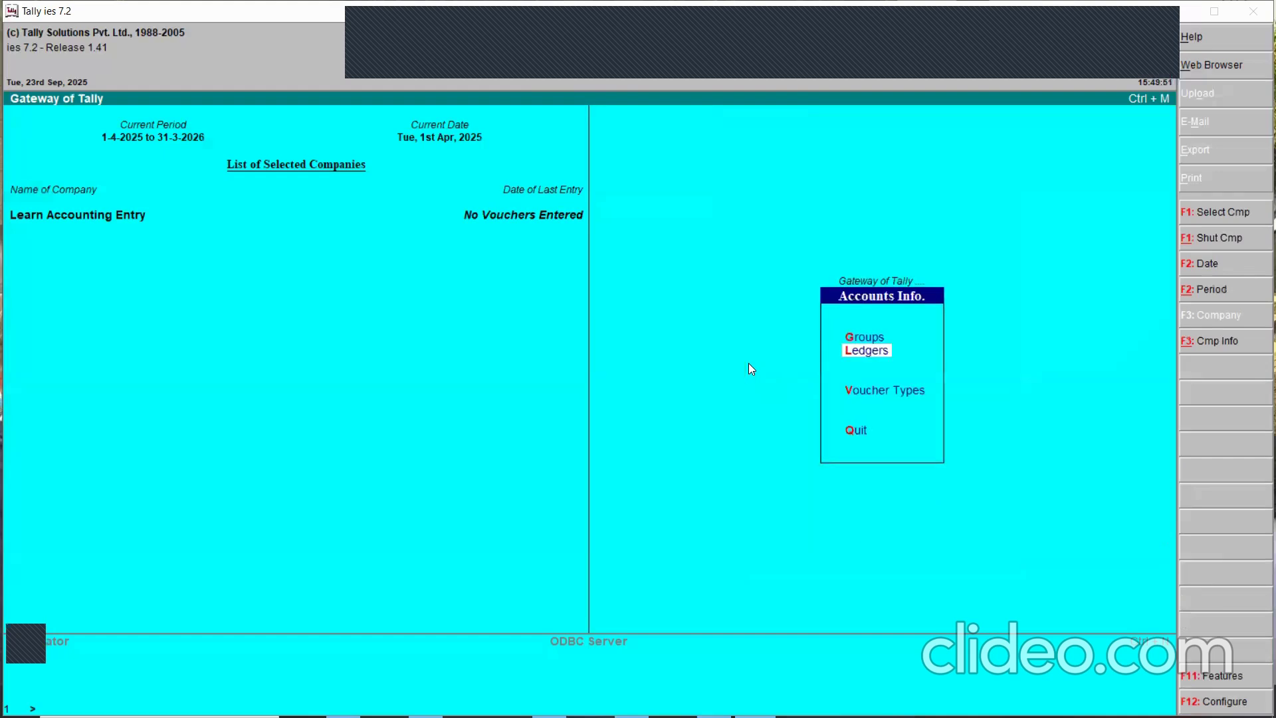
key(Return)
key(Return)
text(Gro)
key(BackSpace)
key(BackSpace)
key(BackSpace)
text(Recei)
key(BackSpace)
key(BackSpace)
text(t from Profession)
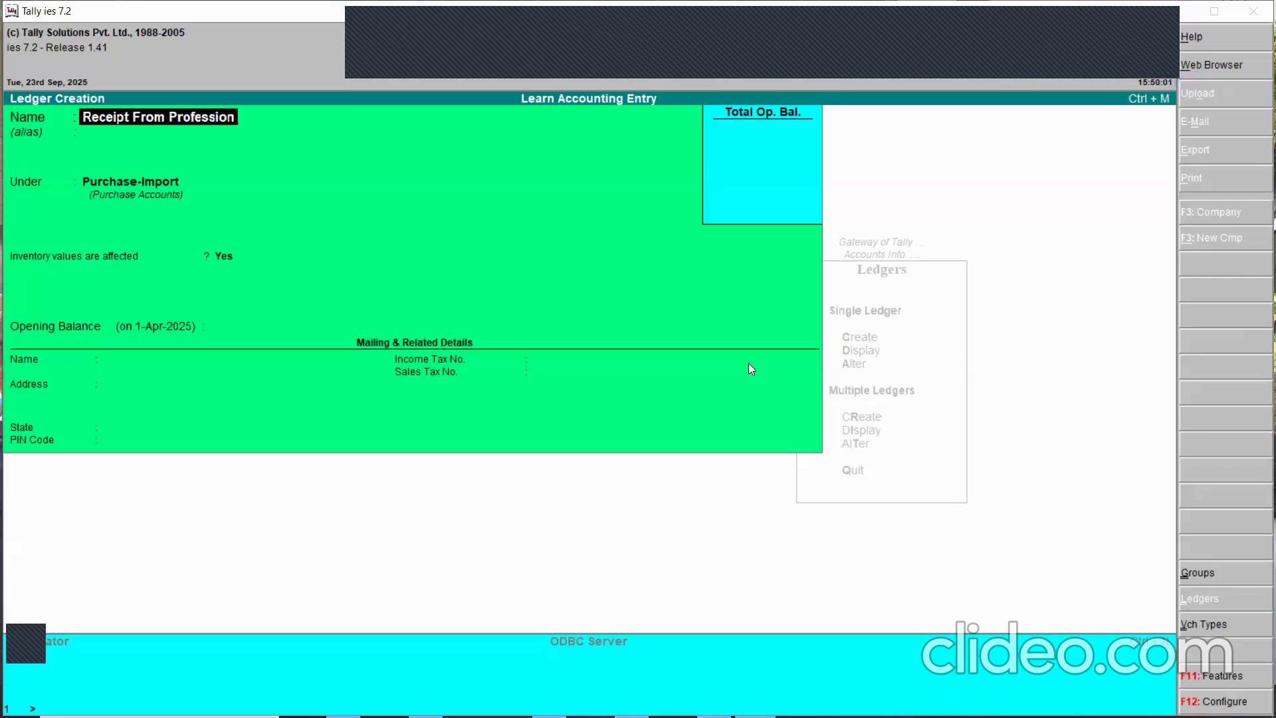
key(Return)
text(Sal)
key(Return)
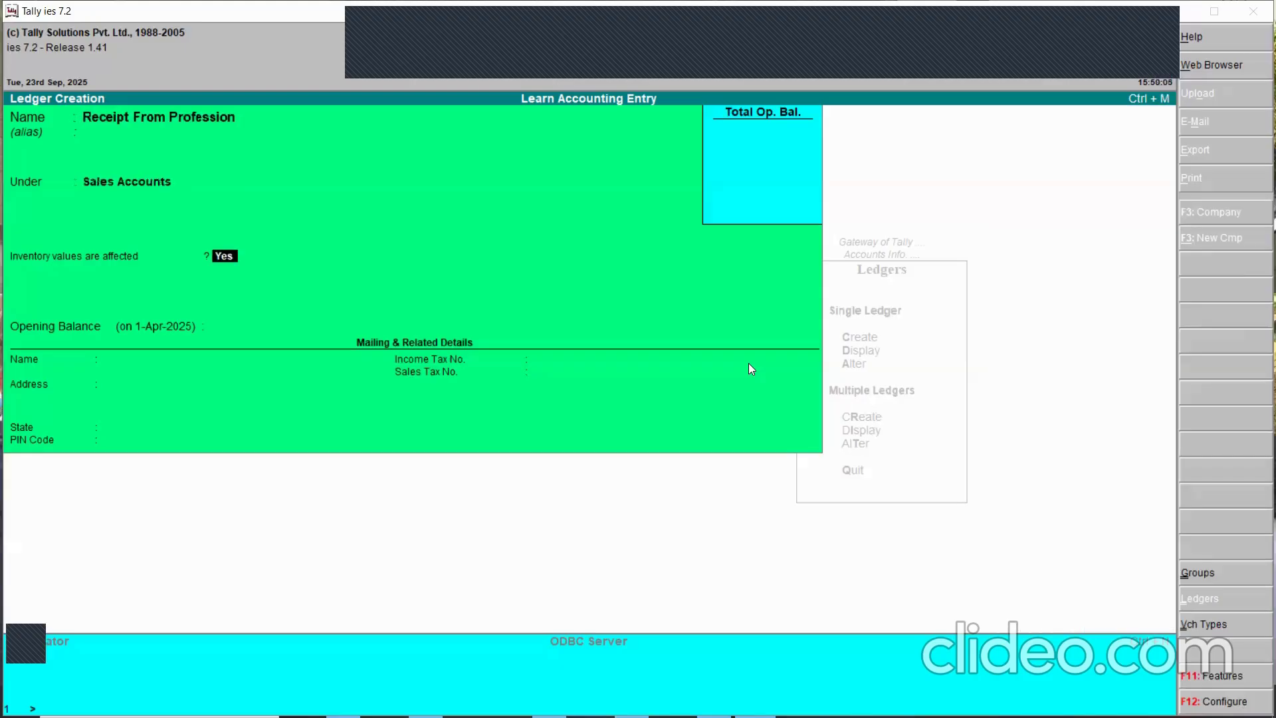
key(ctrl+a)
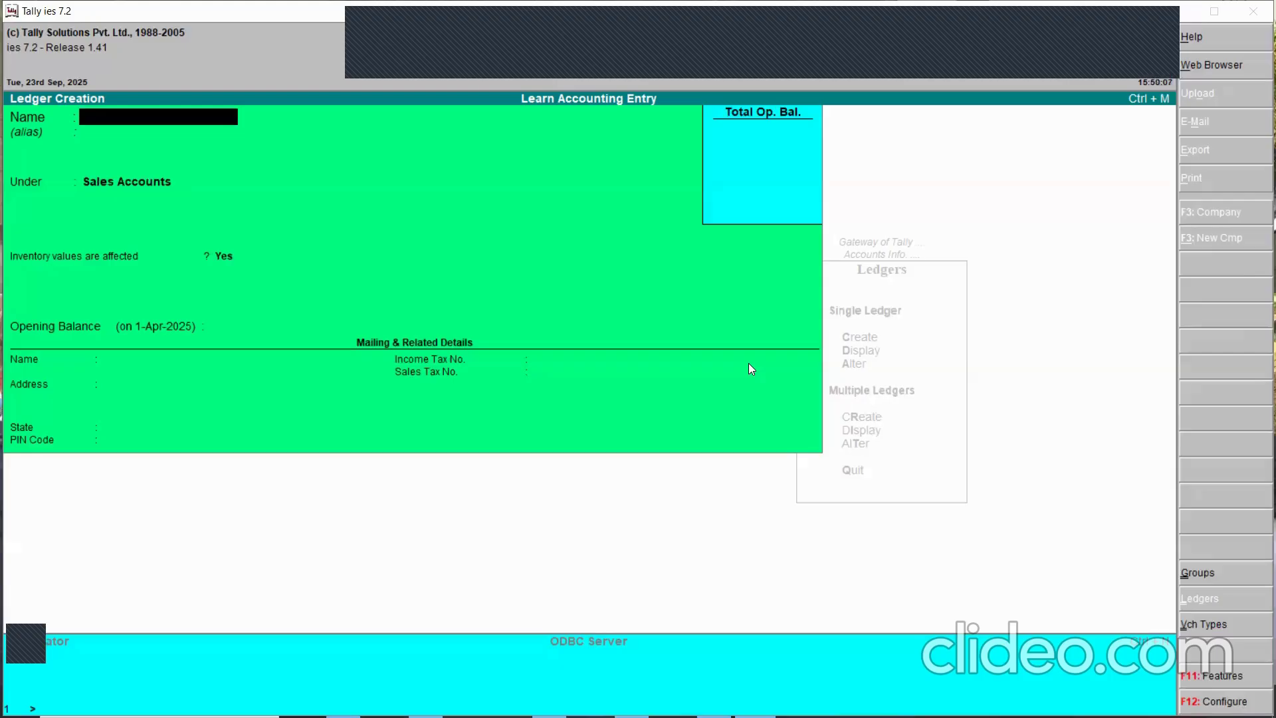
key(Escape)
key(y)
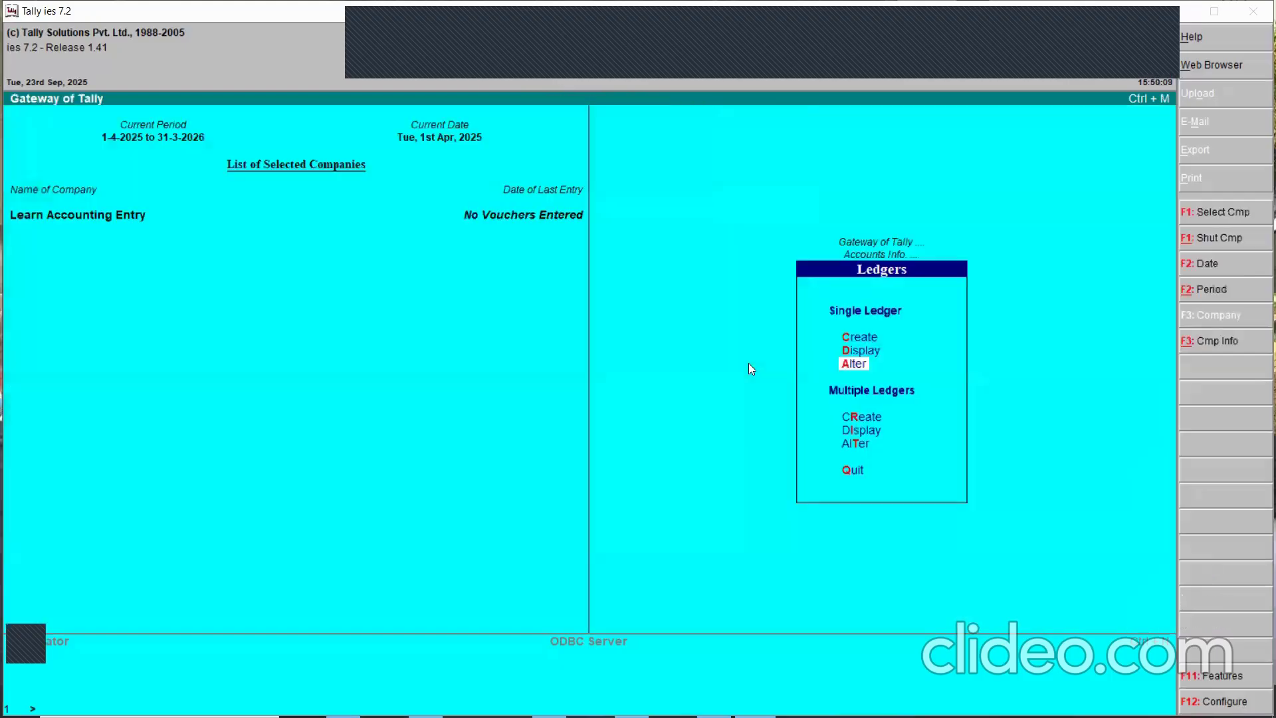
- Review the parent group and inventory setting of the Receipt From Profession ledger in Ledger Alteration
key(Return)
text(re)
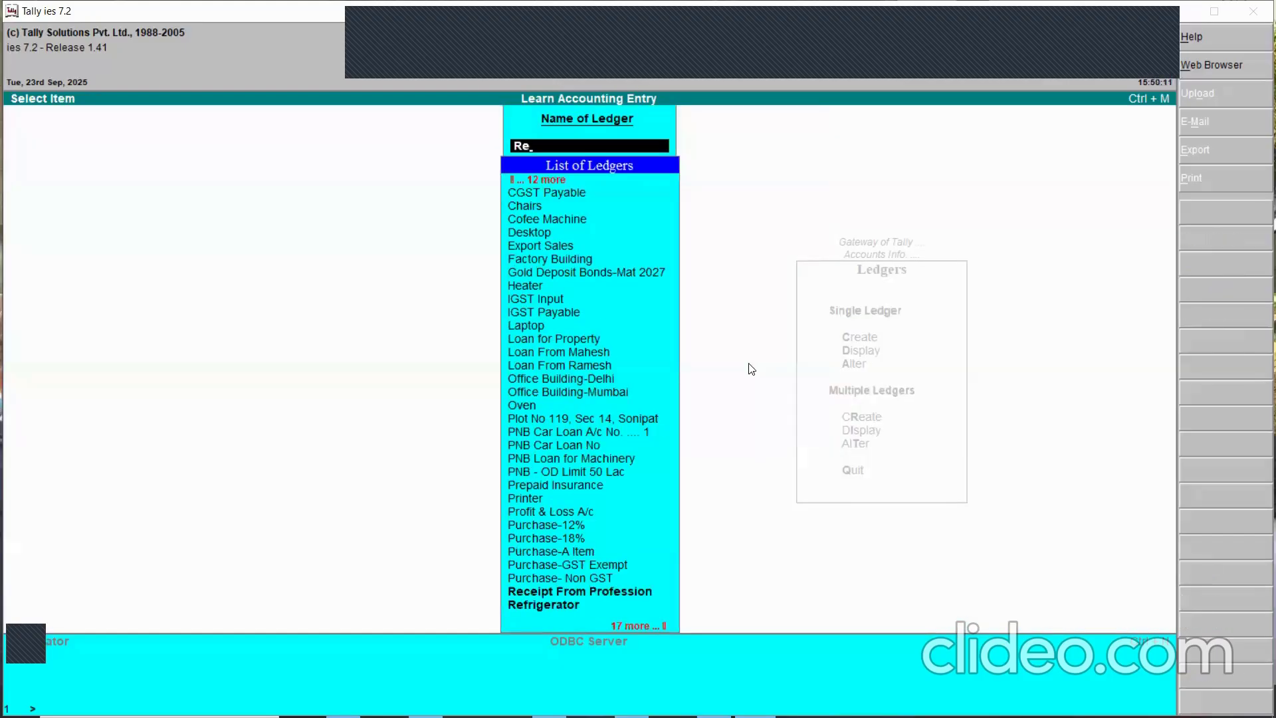
key(Return)
key(Return)
key(Return)
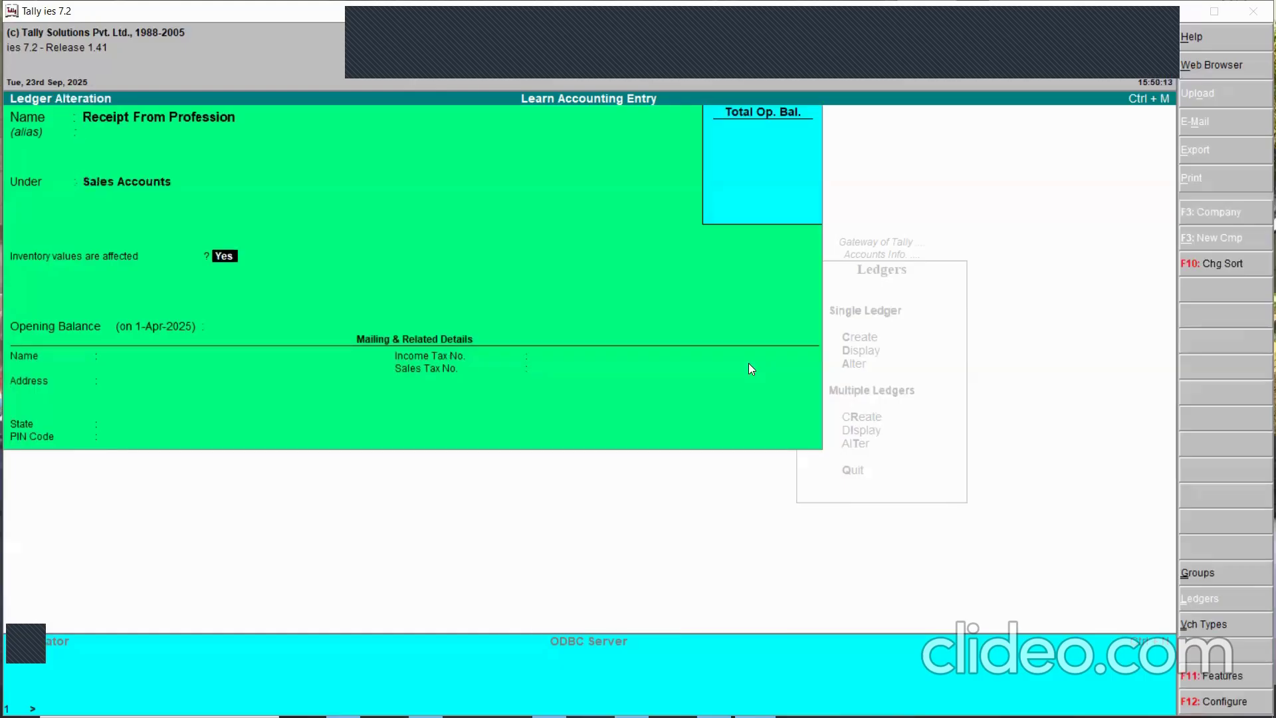
key(Escape)
key(Escape)
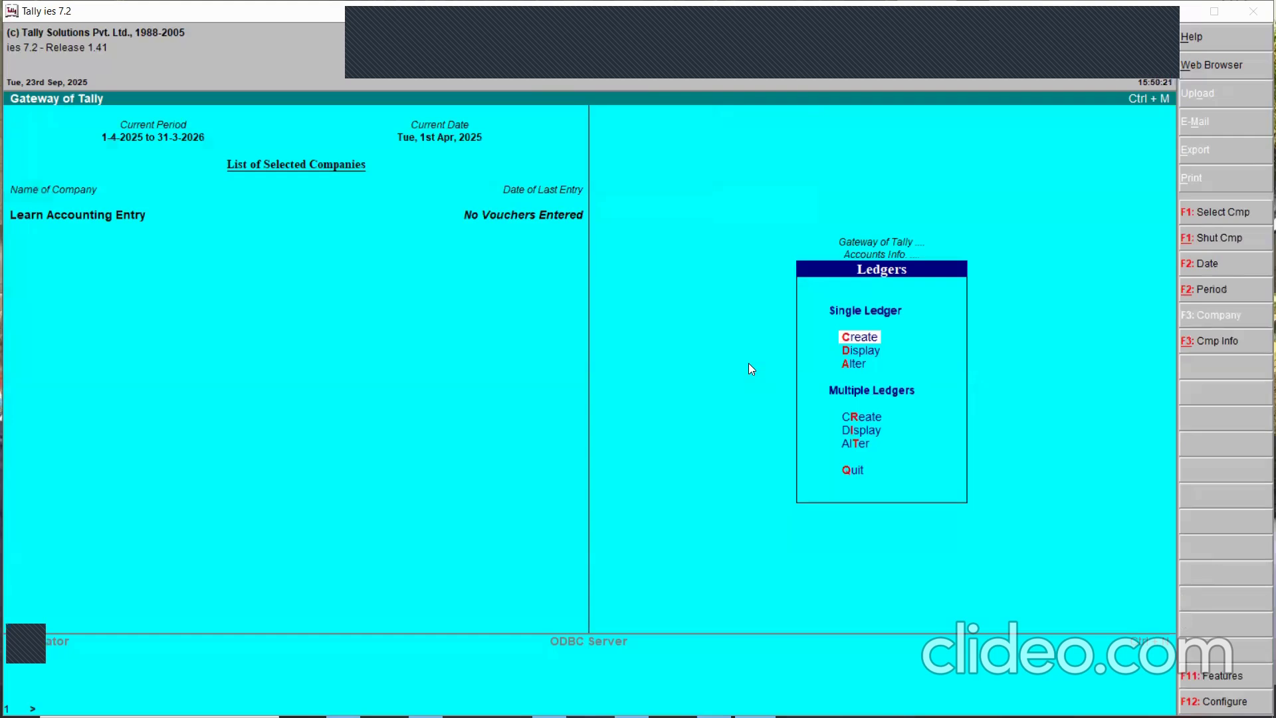
key(Return)
text(In)
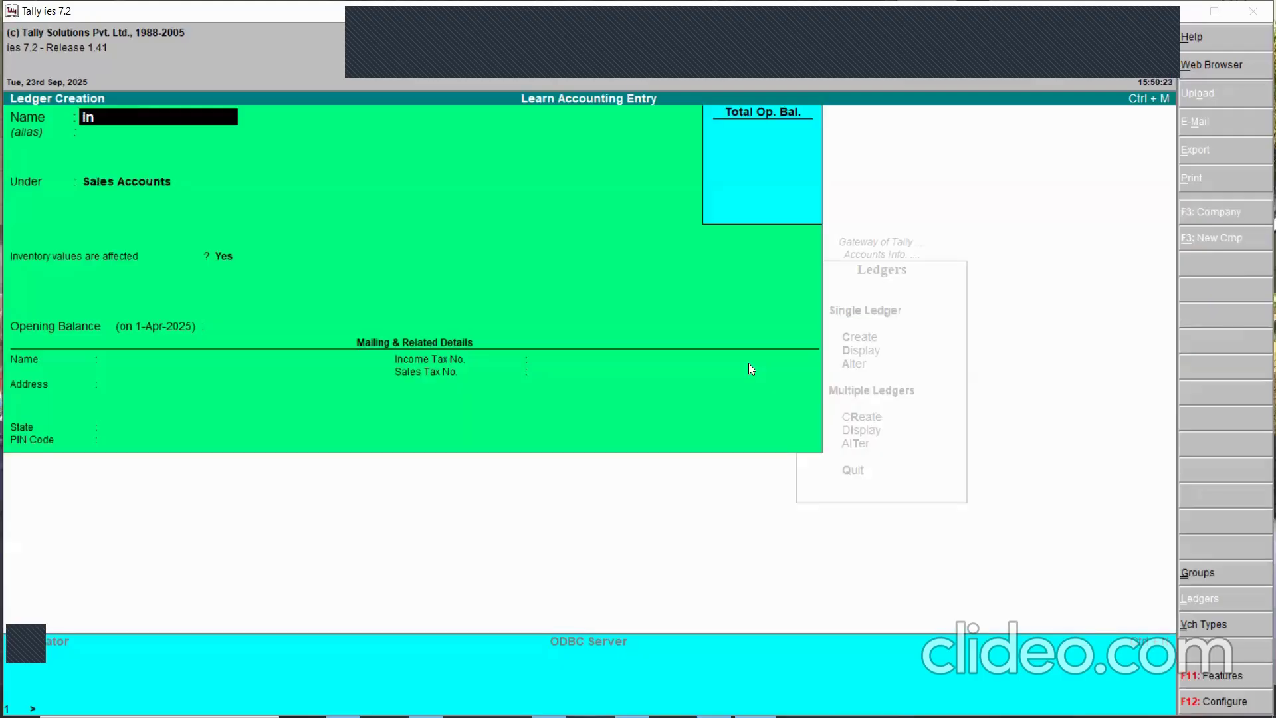
text(terest Received)
key(Escape)
key(Escape)
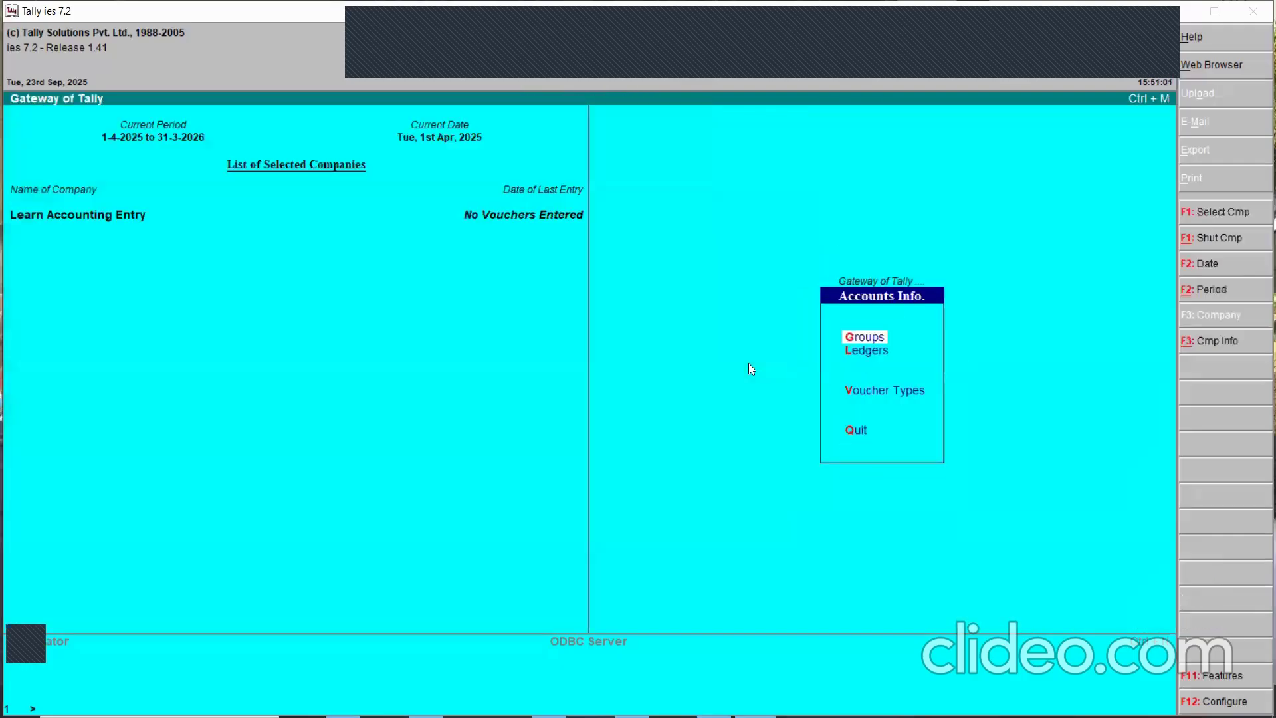
- Create a single group named Interest Received under Indirect Incomes, without sub-ledger behaviour or use for calculation
key(Down)
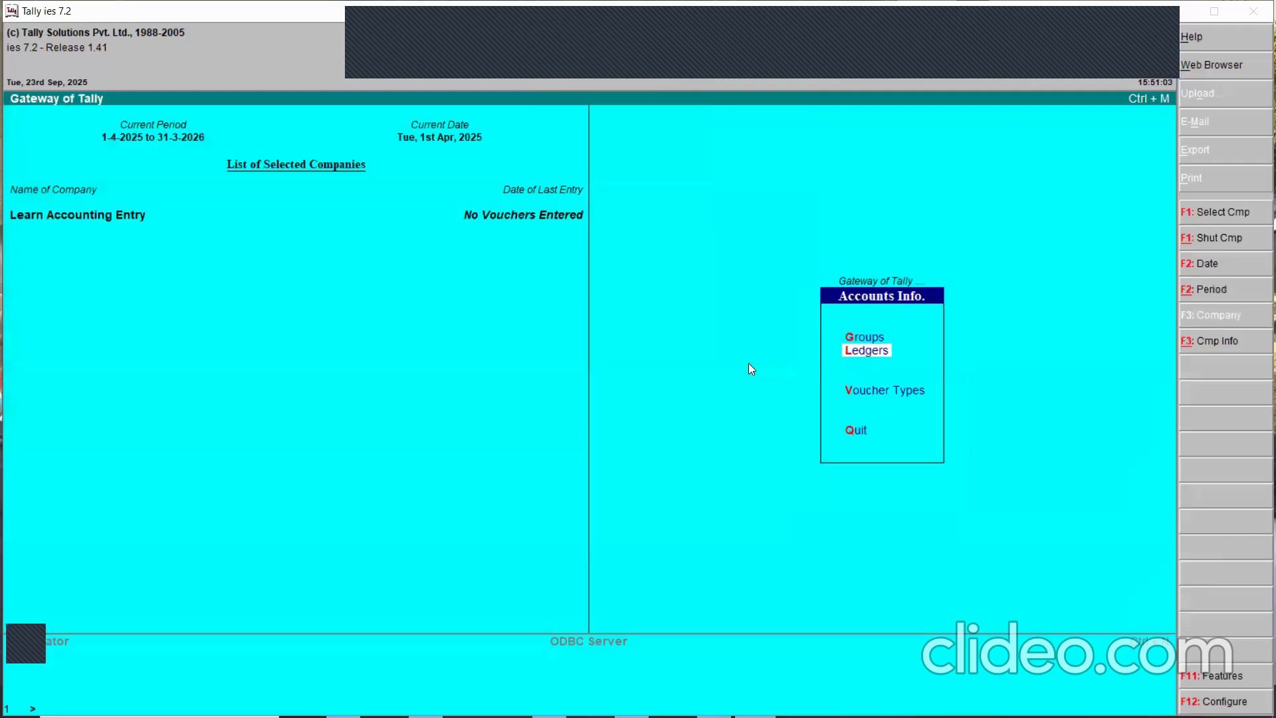
key(Up)
key(Return)
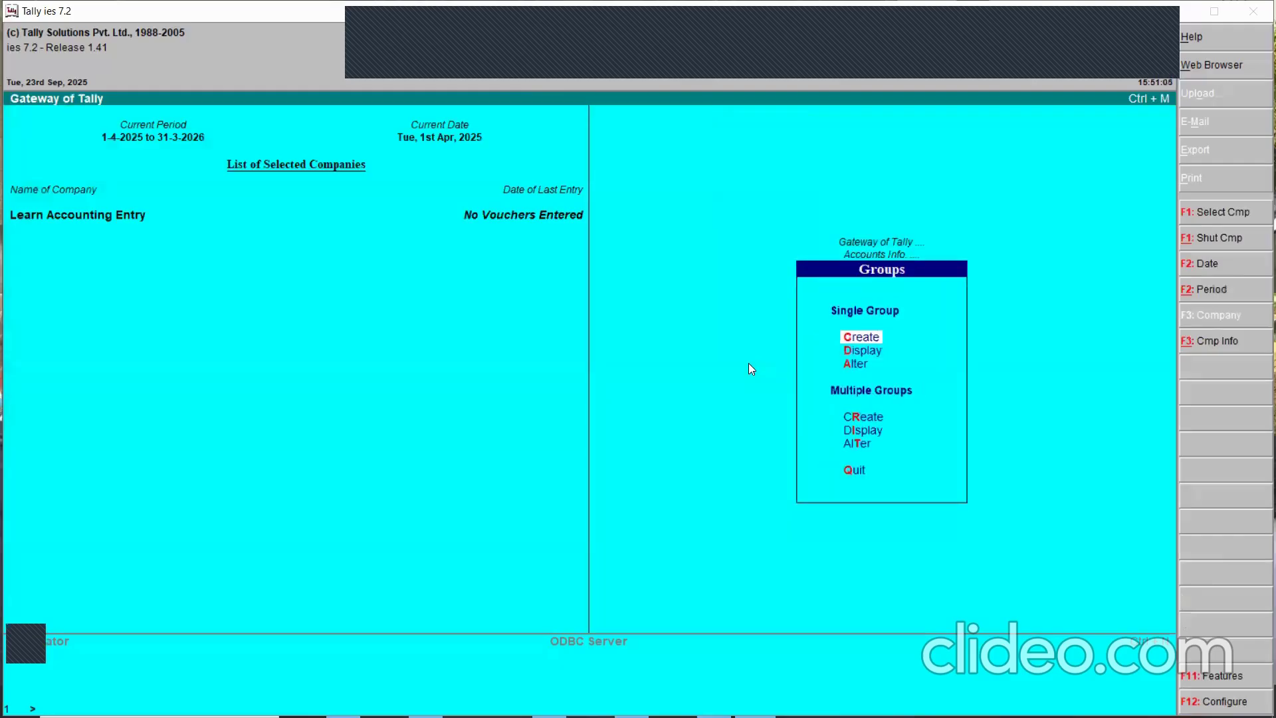
key(Return)
text(Interest Received)
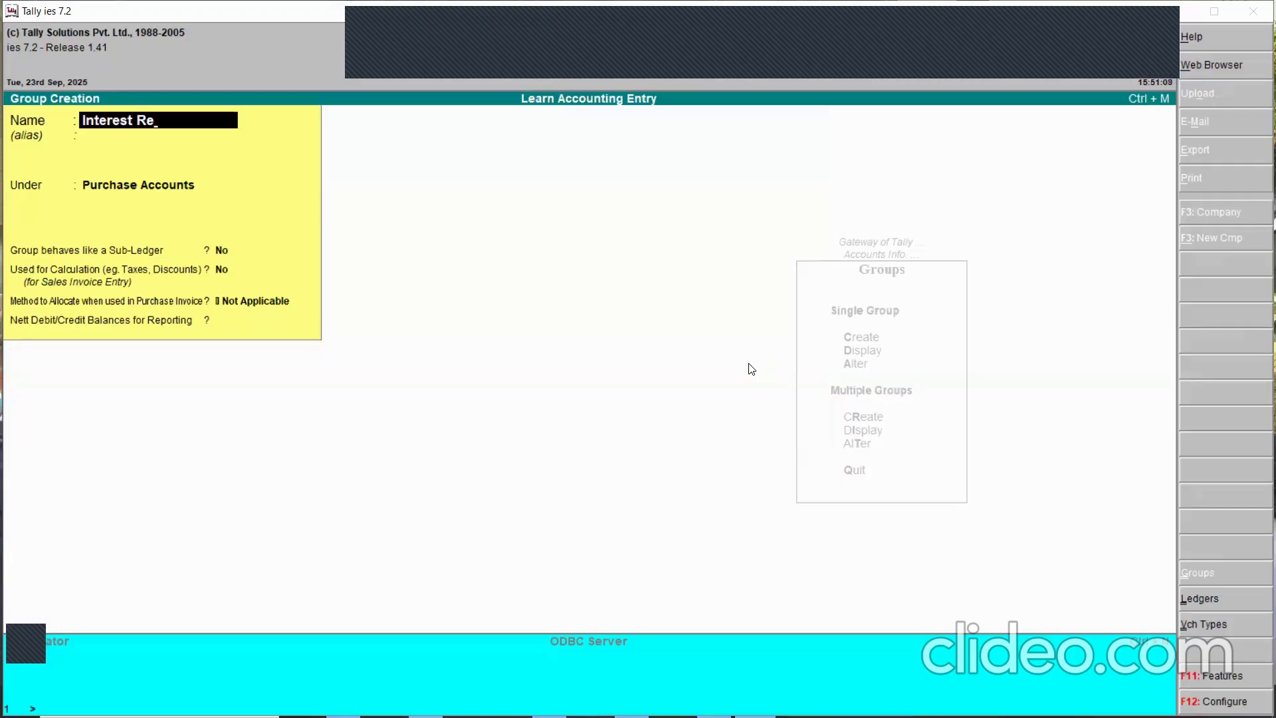
key(Return)
key(Return)
text(In)
key(Down)
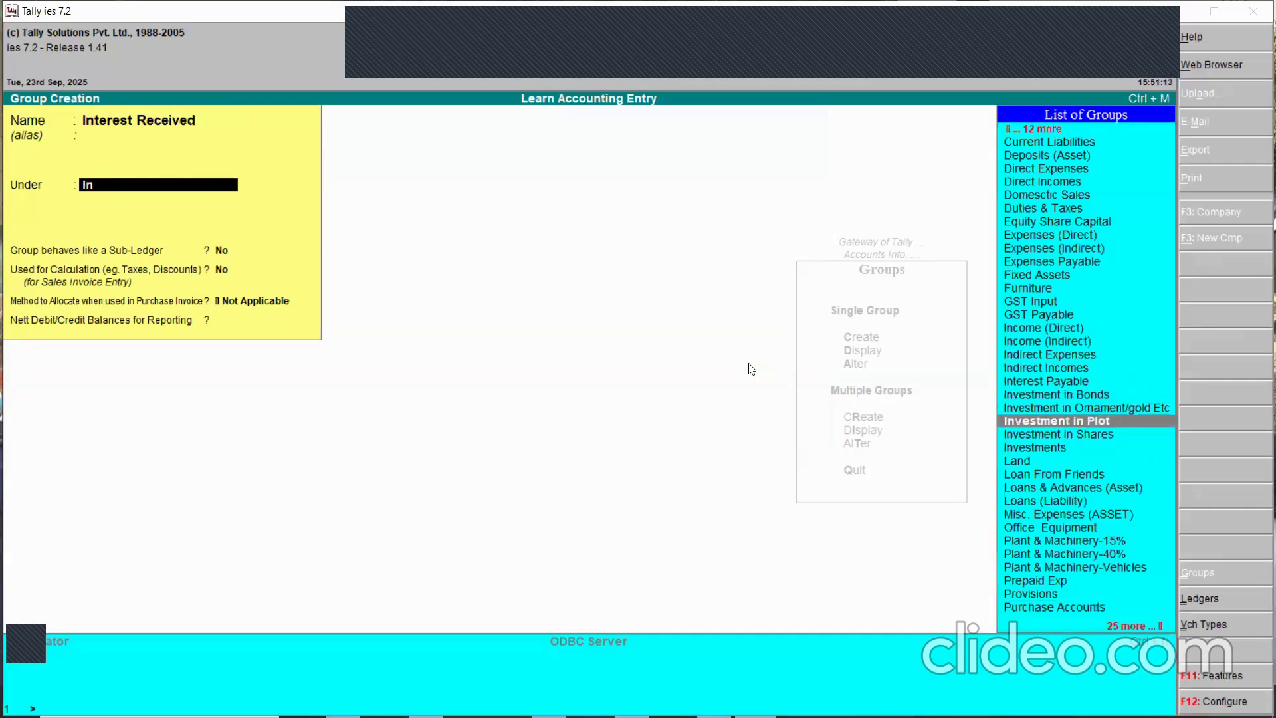
key(Up)
key(Up)
key(Up)
key(Up)
key(Return)
key(Return)
key(Return)
key(Return)
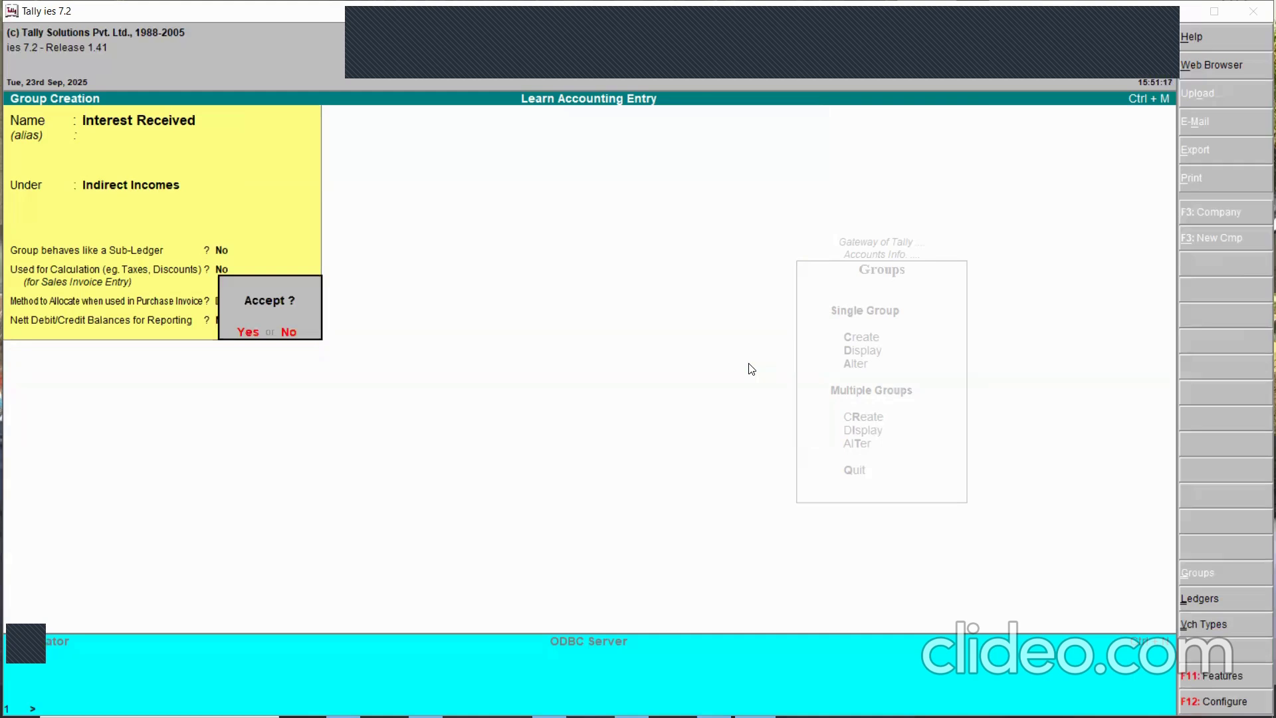
key(Return)
key(Escape)
key(Escape)
- Create a ledger named Interest Recd From Bank under the Interest Received group, with inventory values not affected
key(l)
text(c)
text(Inte)
text(rest f)
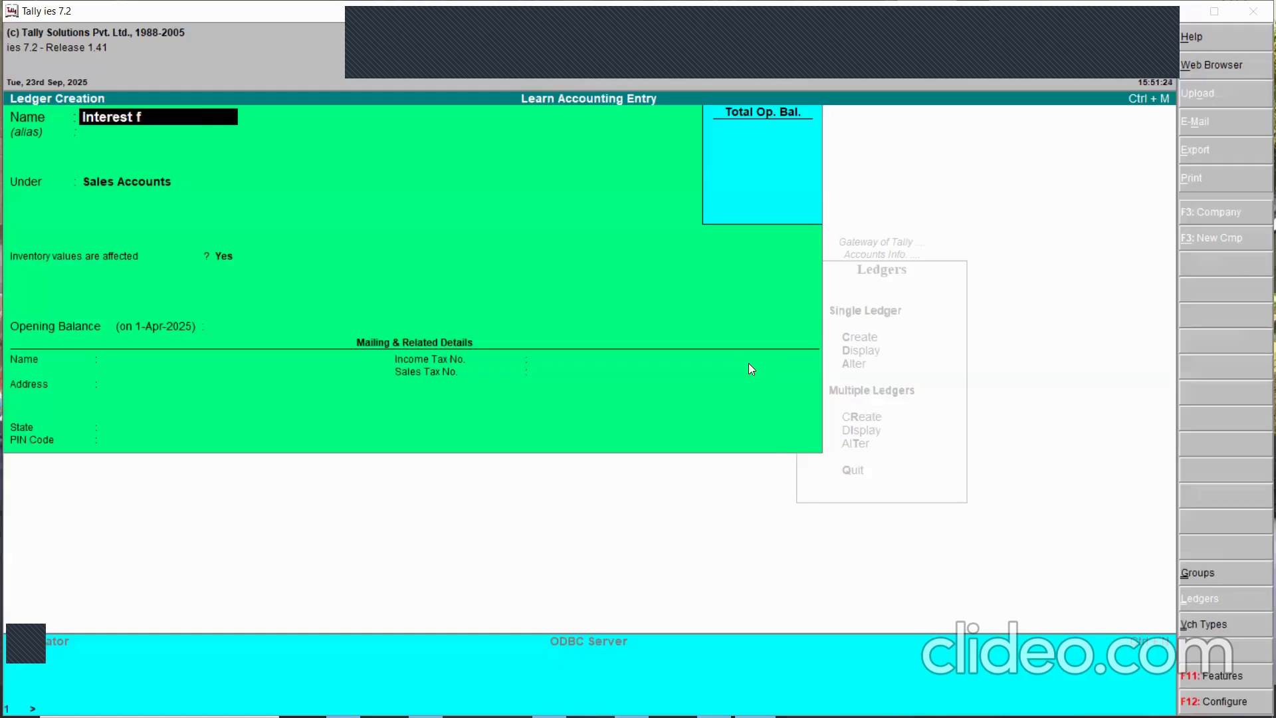
key(BackSpace)
text(Recei)
key(BackSpace)
key(BackSpace)
text(d From Bank)
key(Return)
key(Return)
text(Int)
key(Down)
key(Return)
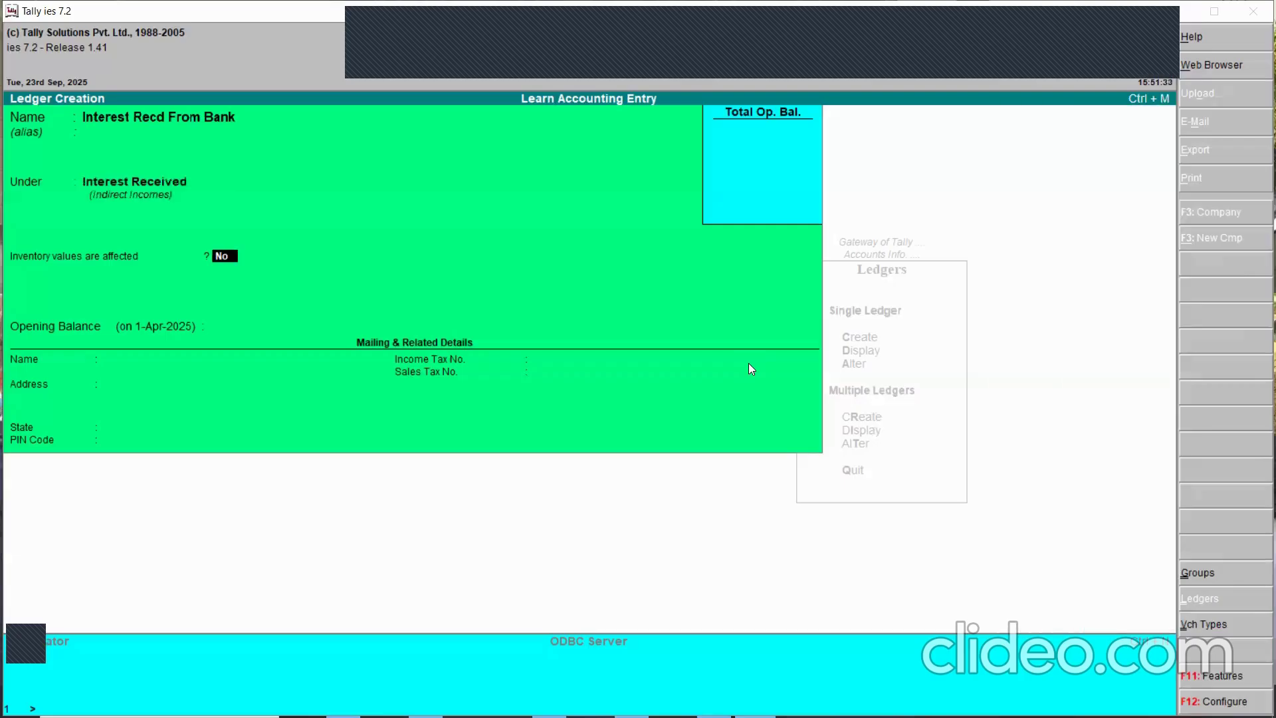
key(Return)
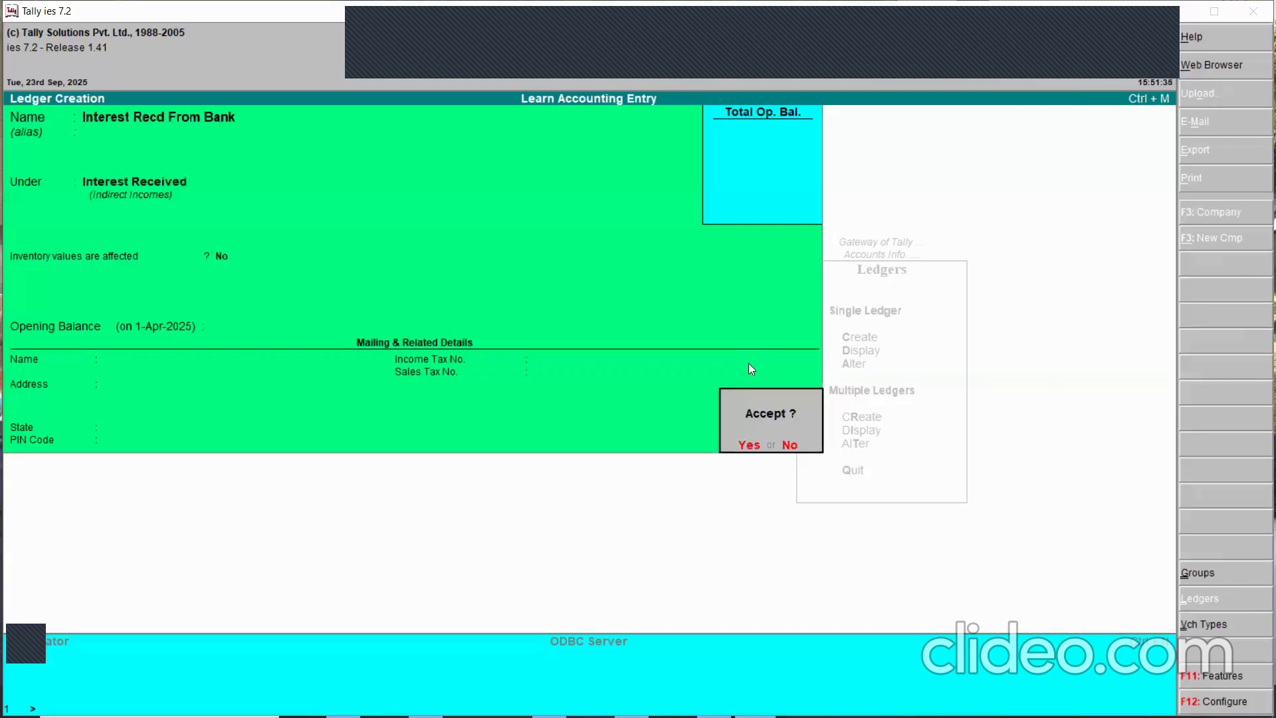
key(Return)
- Create a ledger named Interest Recd Rom Others under Interest Received, with inventory values not affected
text(Interest Red)
key(BackSpace)
text(cd Rom Other)
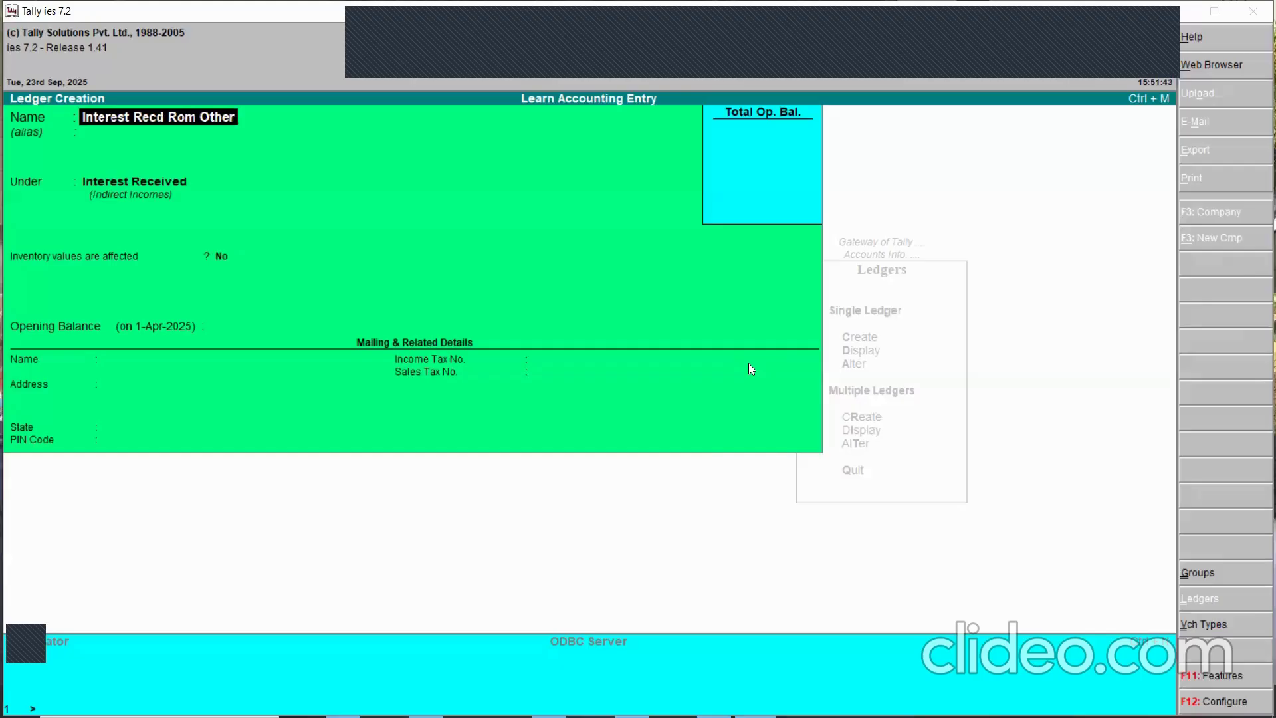
text(s)
key(Return)
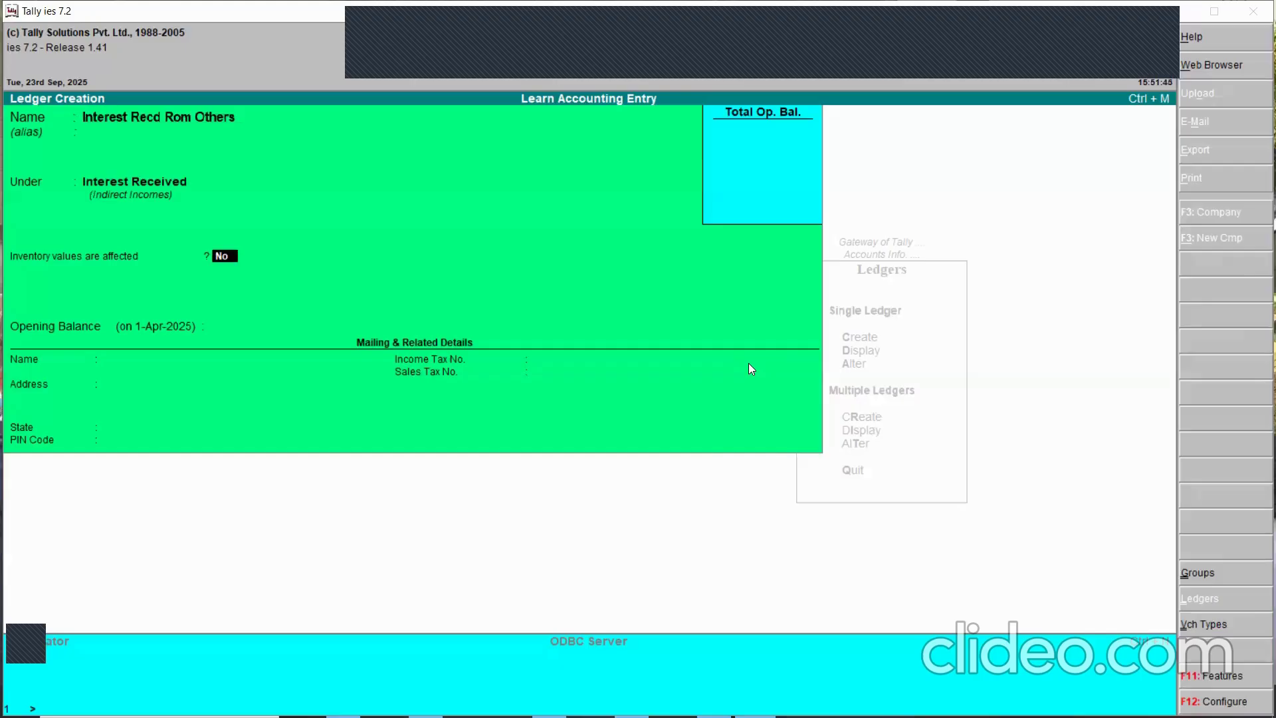
key(BackSpace)
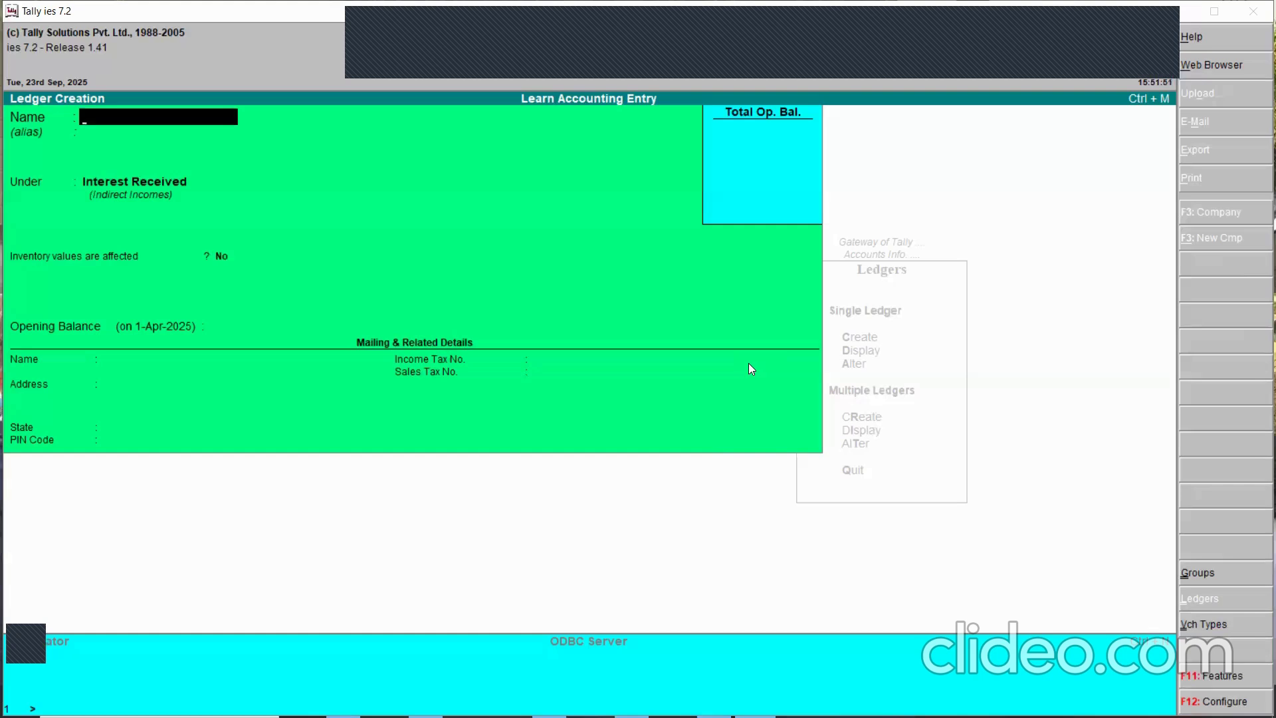
- Create a ledger named Subsidy Received From Govt under Indirect Incomes, with inventory values not affected
text(Subsidy Received From Govt)
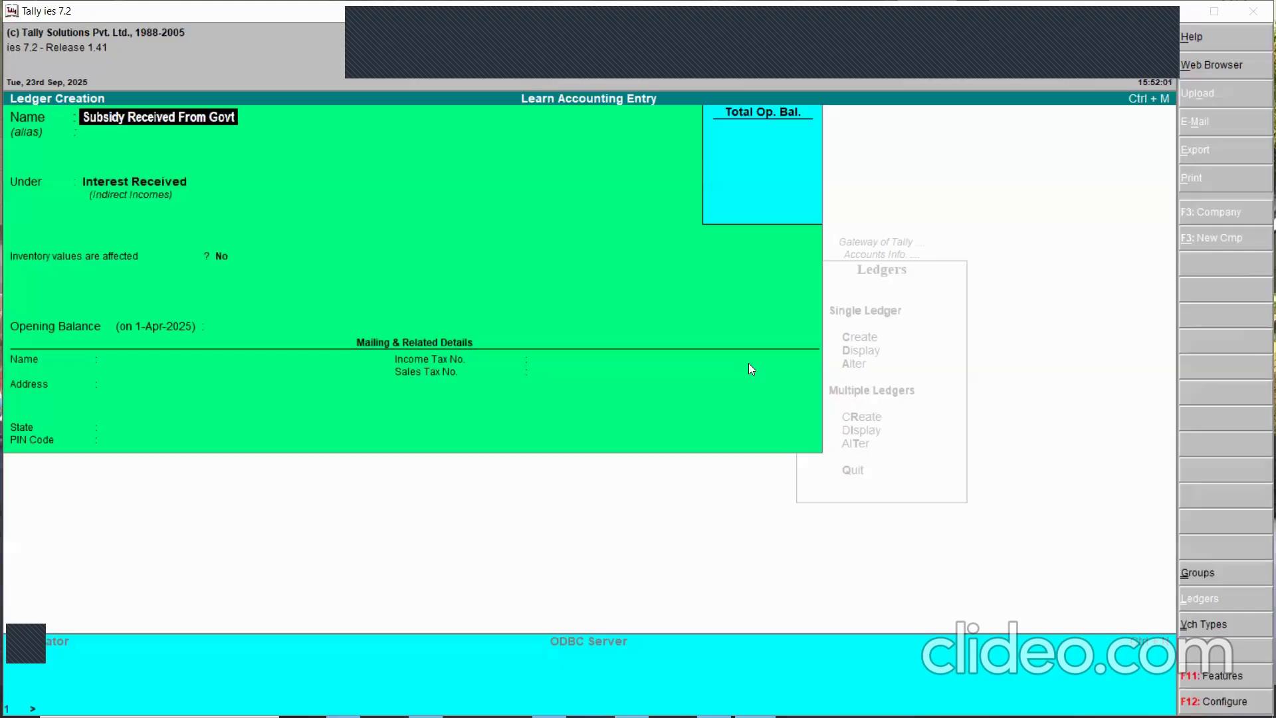
key(Return)
key(Return)
text(Indi)
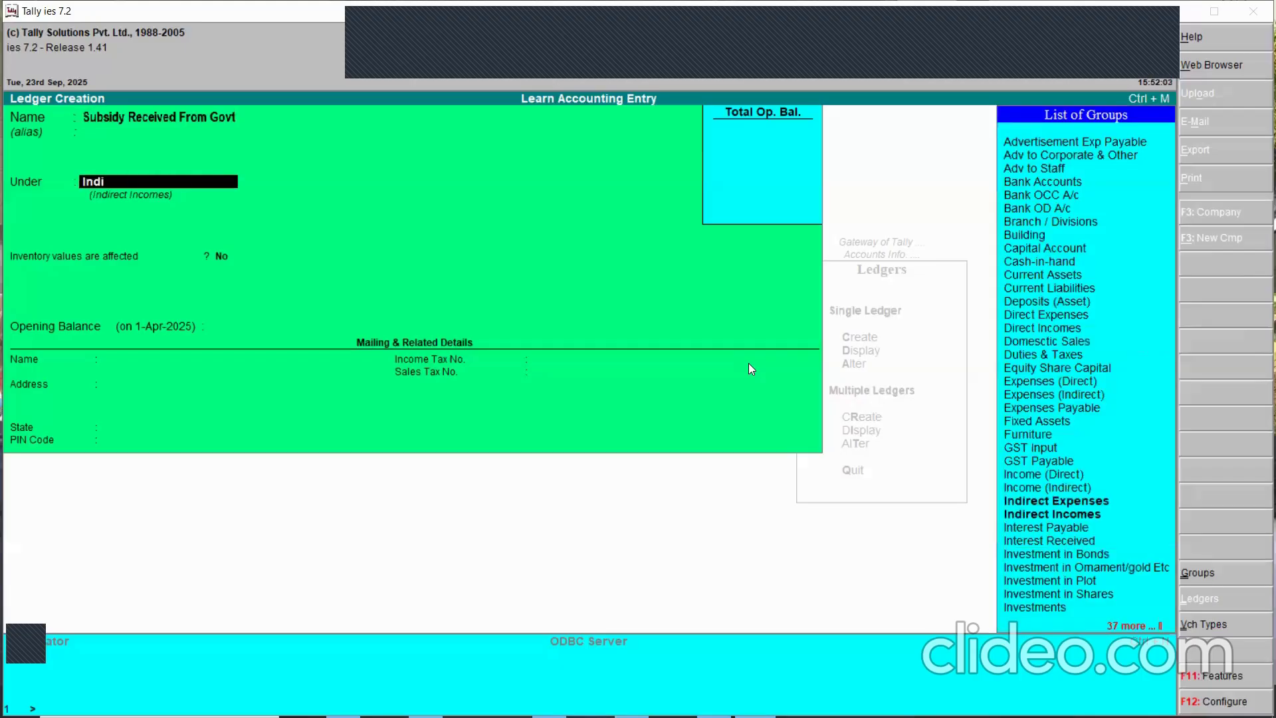
key(Return)
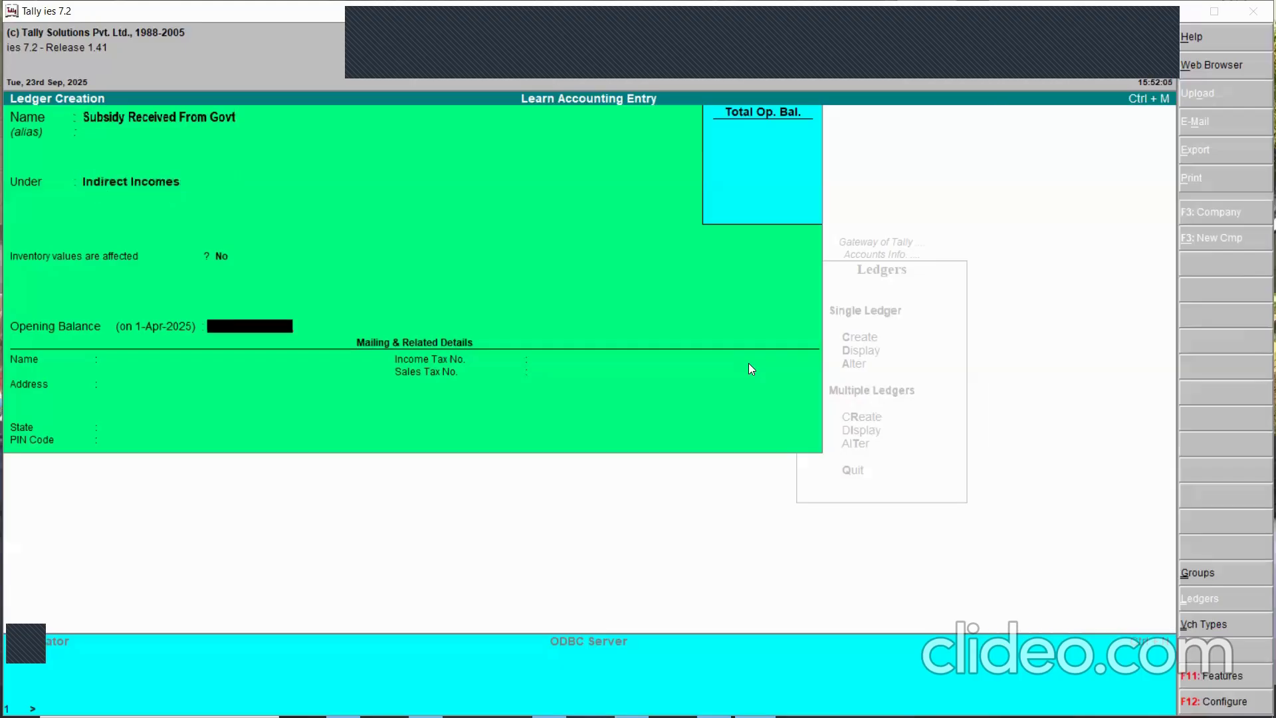
key(ctrl+a)
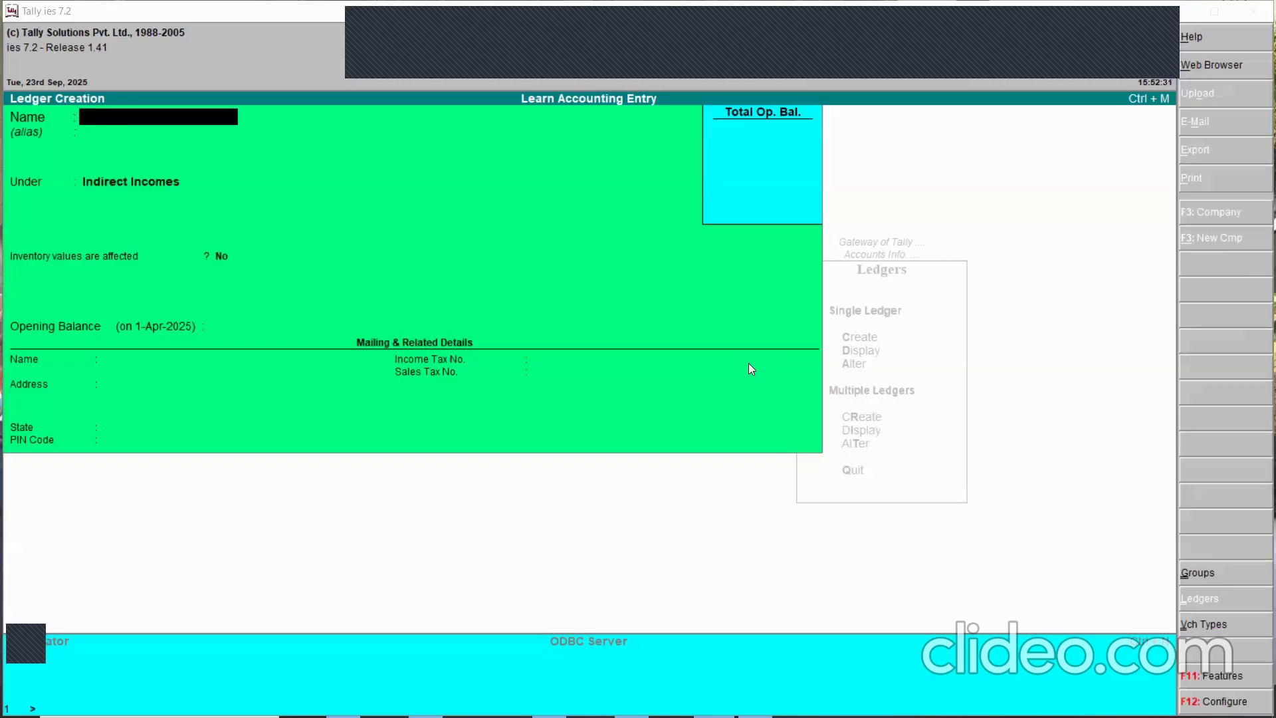
key(Escape)
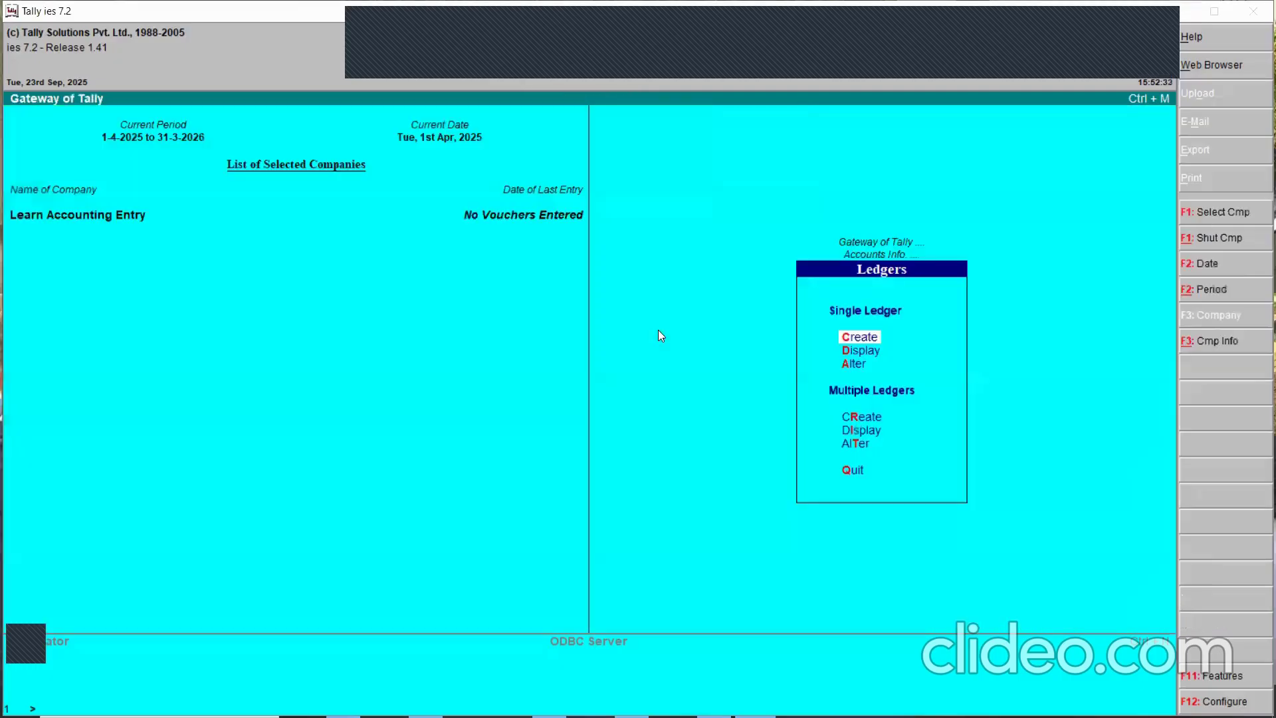
- Review the names and parent groups of all ledgers under Sales Accounts in the multi-ledger display
key(Down)
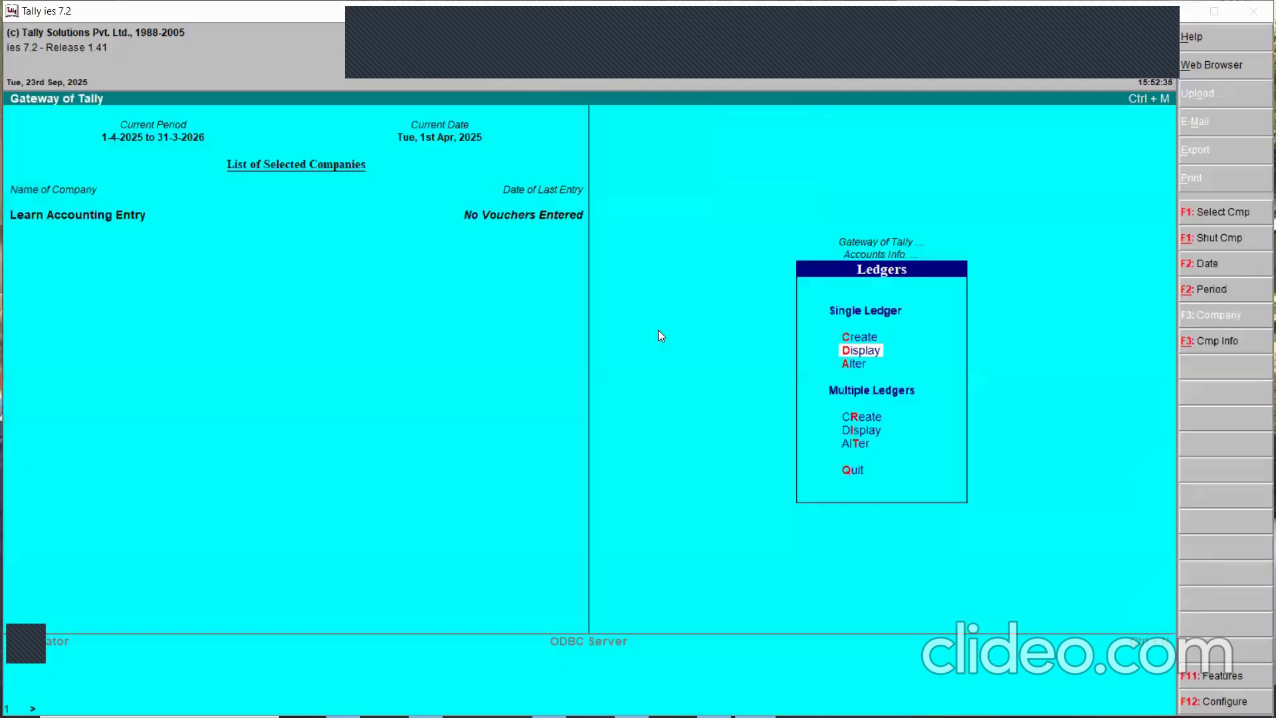
key(Escape)
key(Return)
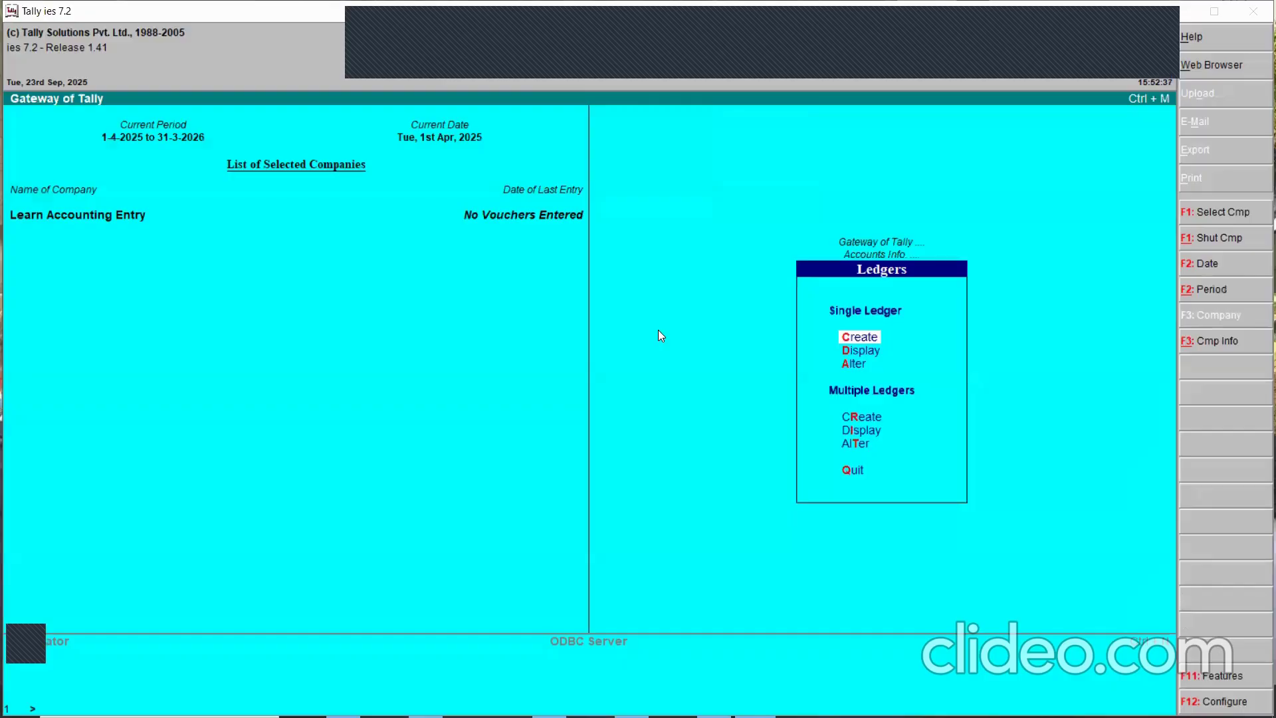
key(Down)
key(Escape)
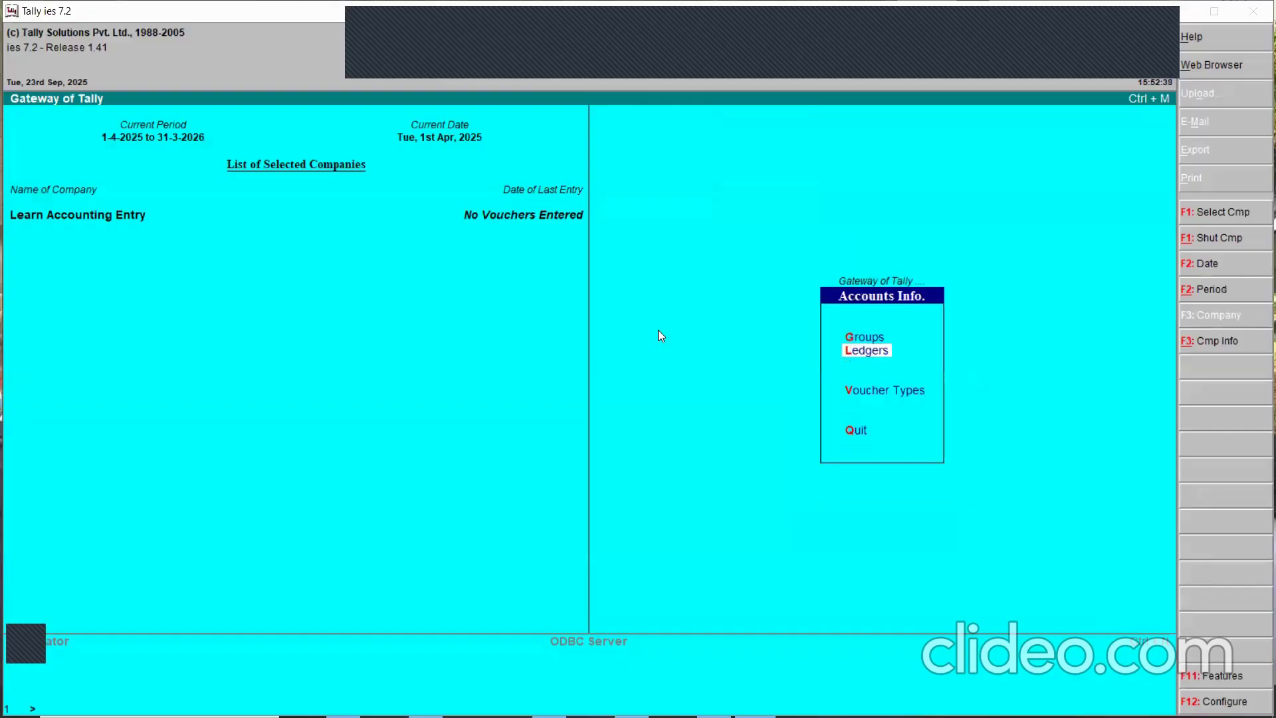
key(Return)
key(Down)
key(Down)
key(Down)
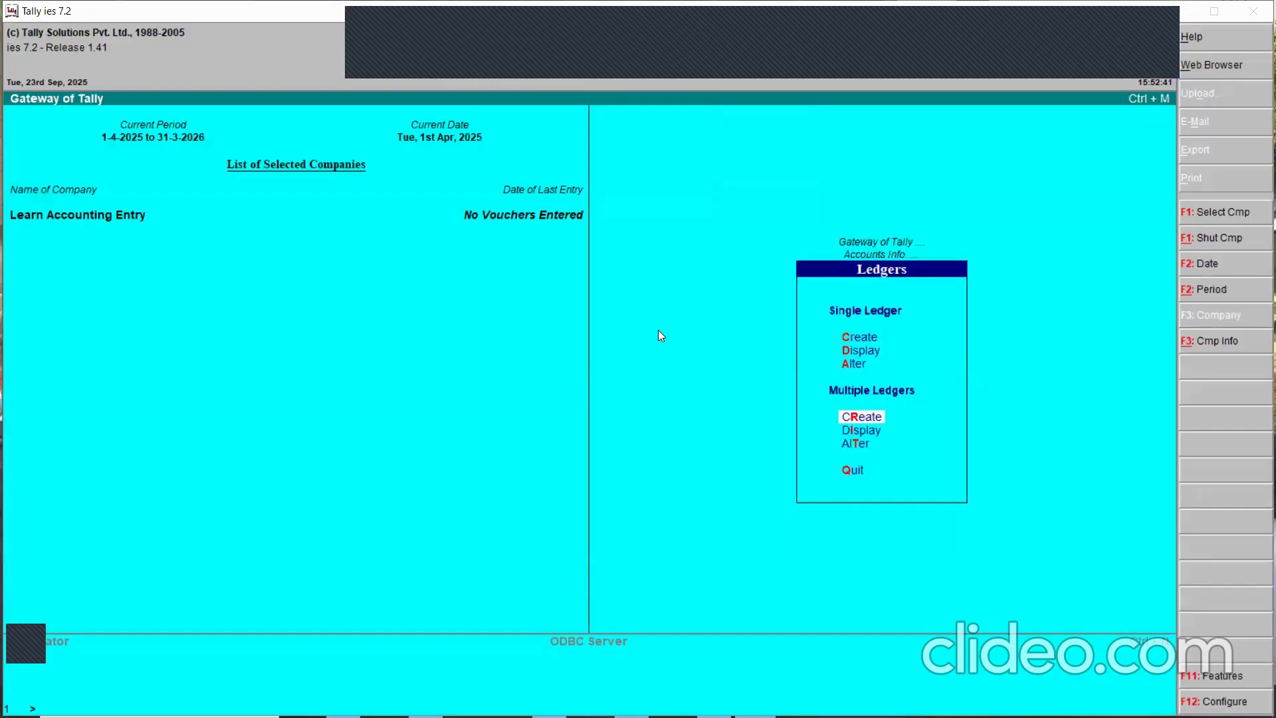
key(Return)
text(Sa)
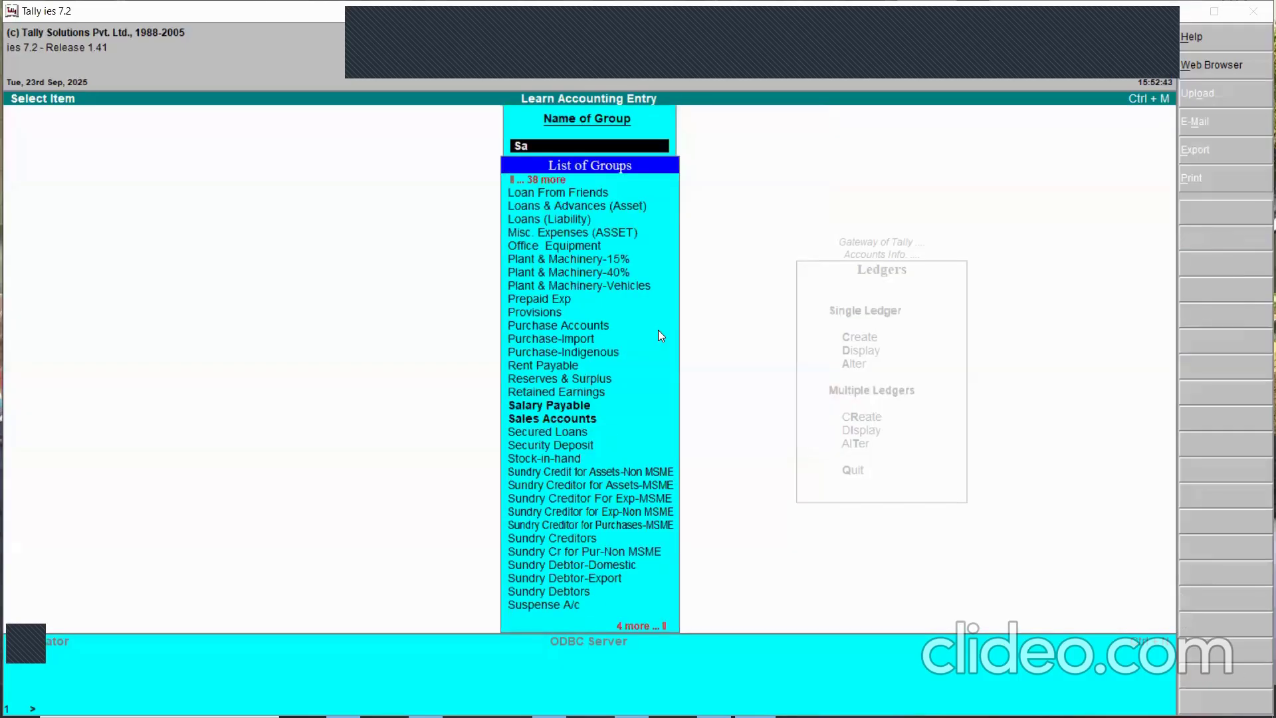
key(Return)
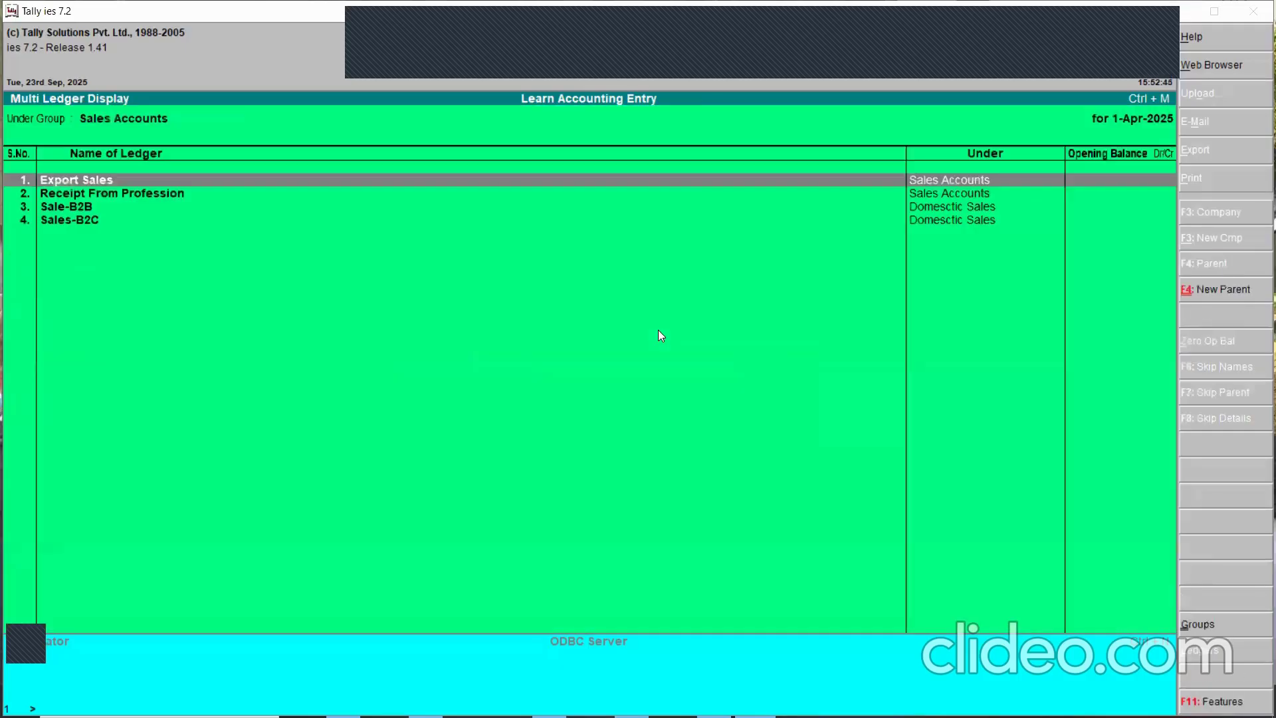
key(Down)
key(Down)
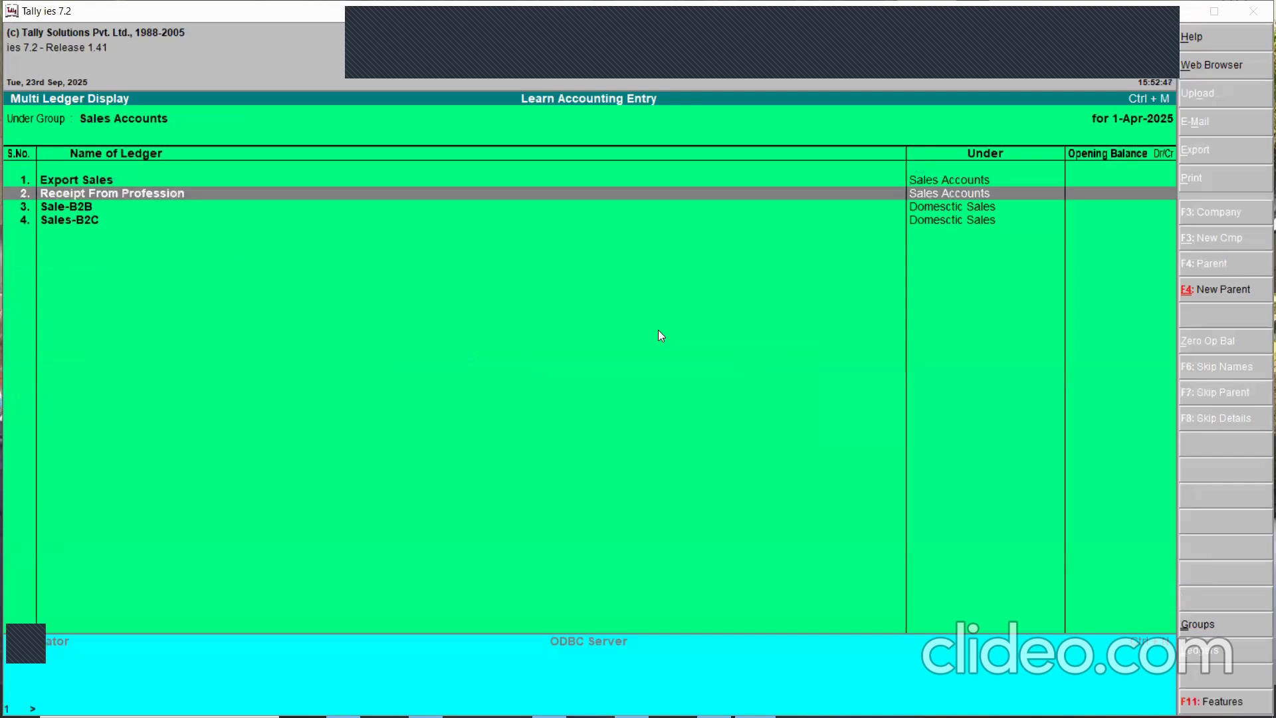
key(Down)
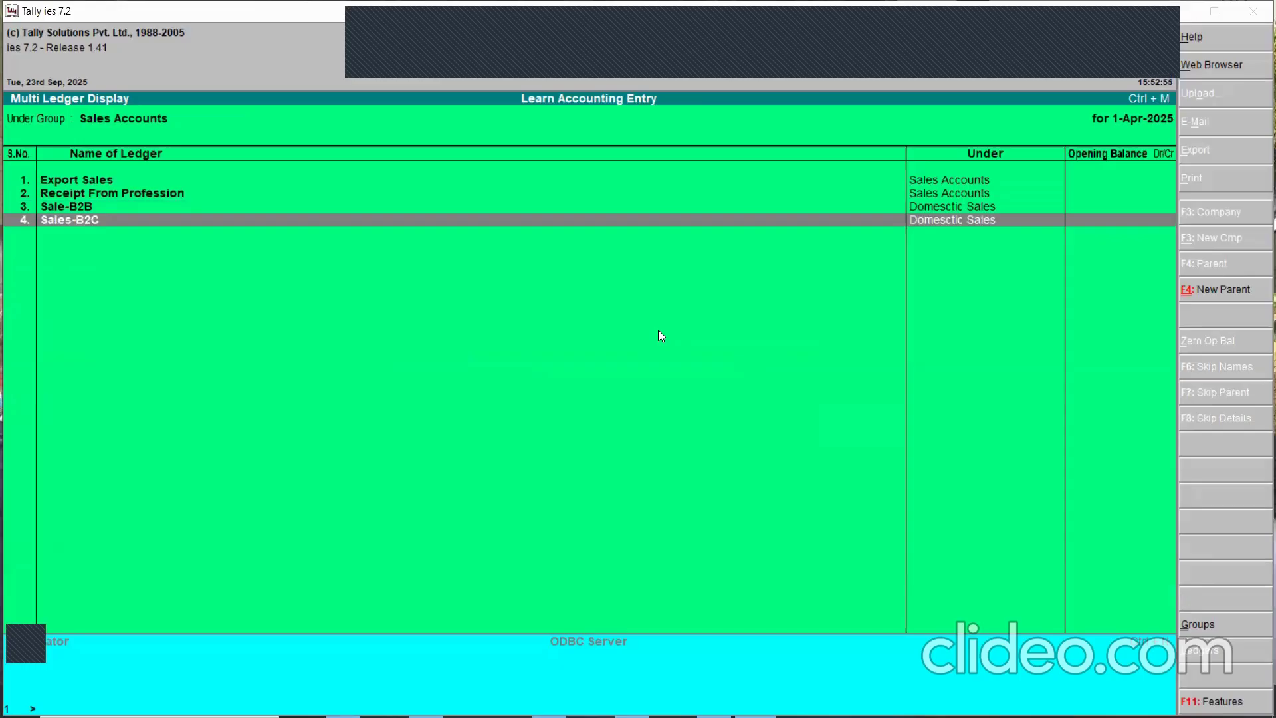
key(Escape)
key(Escape)
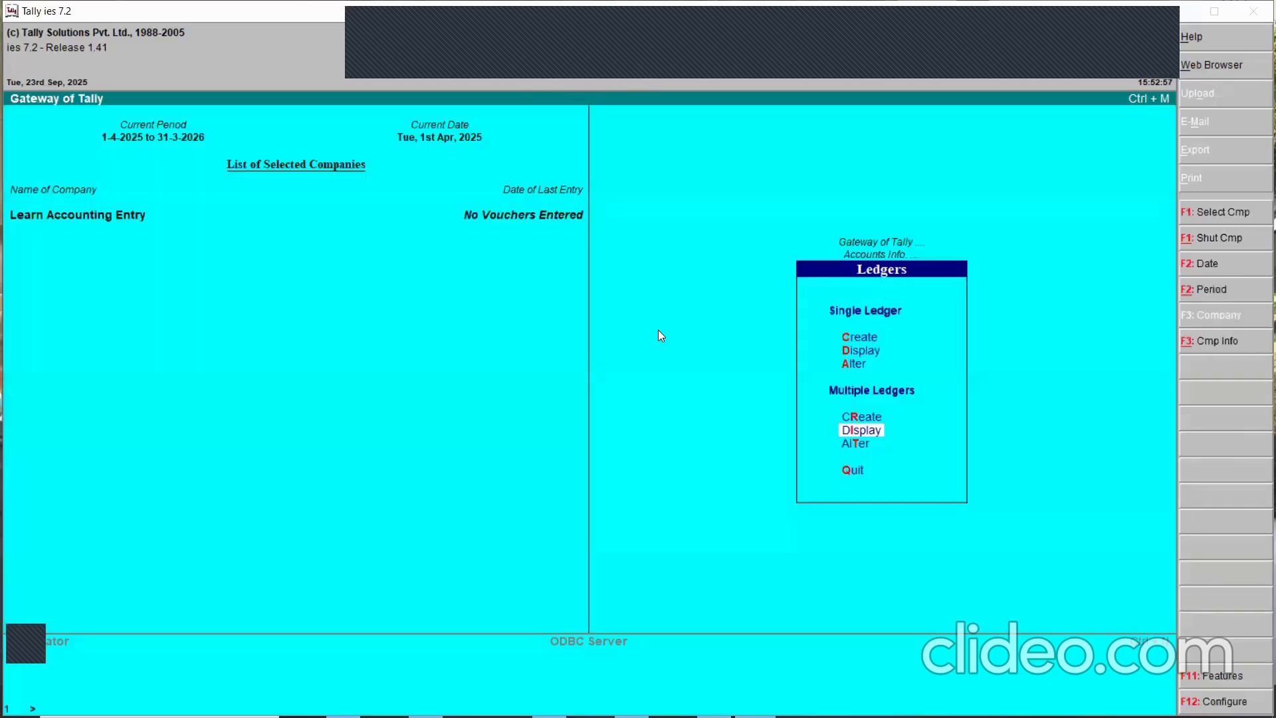
- Create a single ledger named Sales Scrap-B2B under the Domesctic Sales group, with inventory values affected
key(Up)
key(Up)
key(Up)
key(Up)
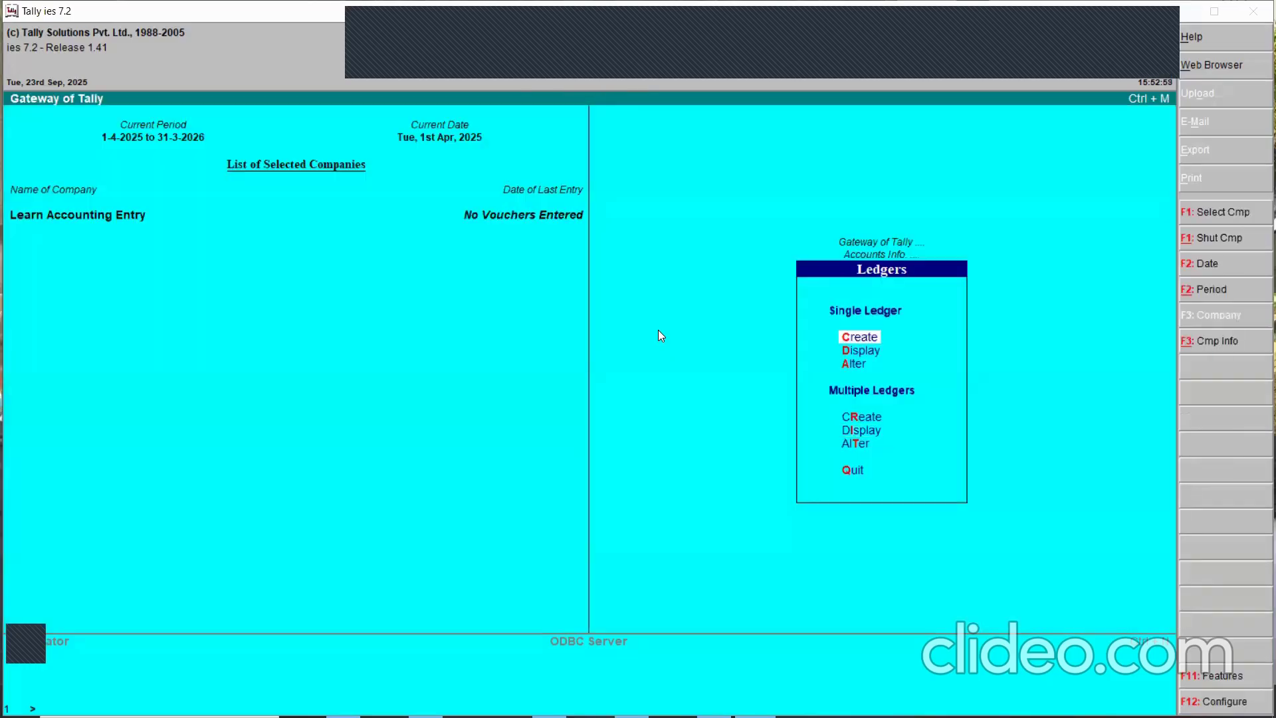
key(Return)
text(Sales Scrap-B2B)
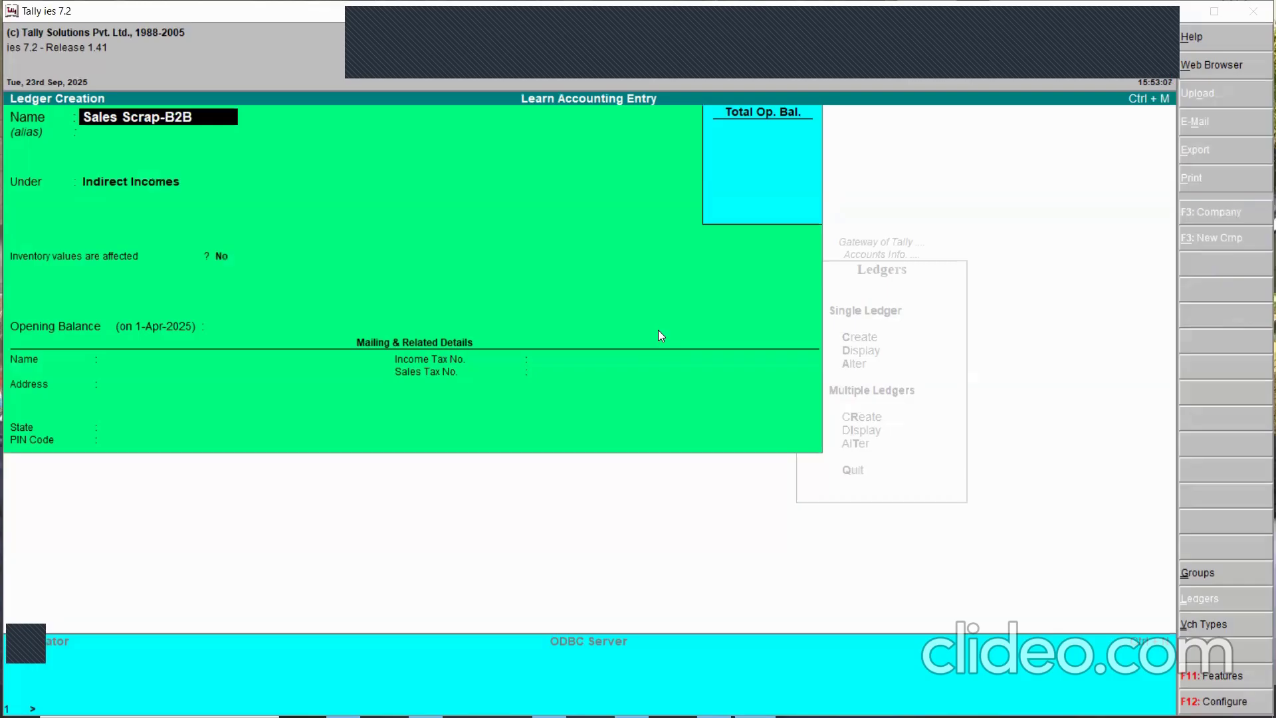
key(Return)
key(Return)
text(S)
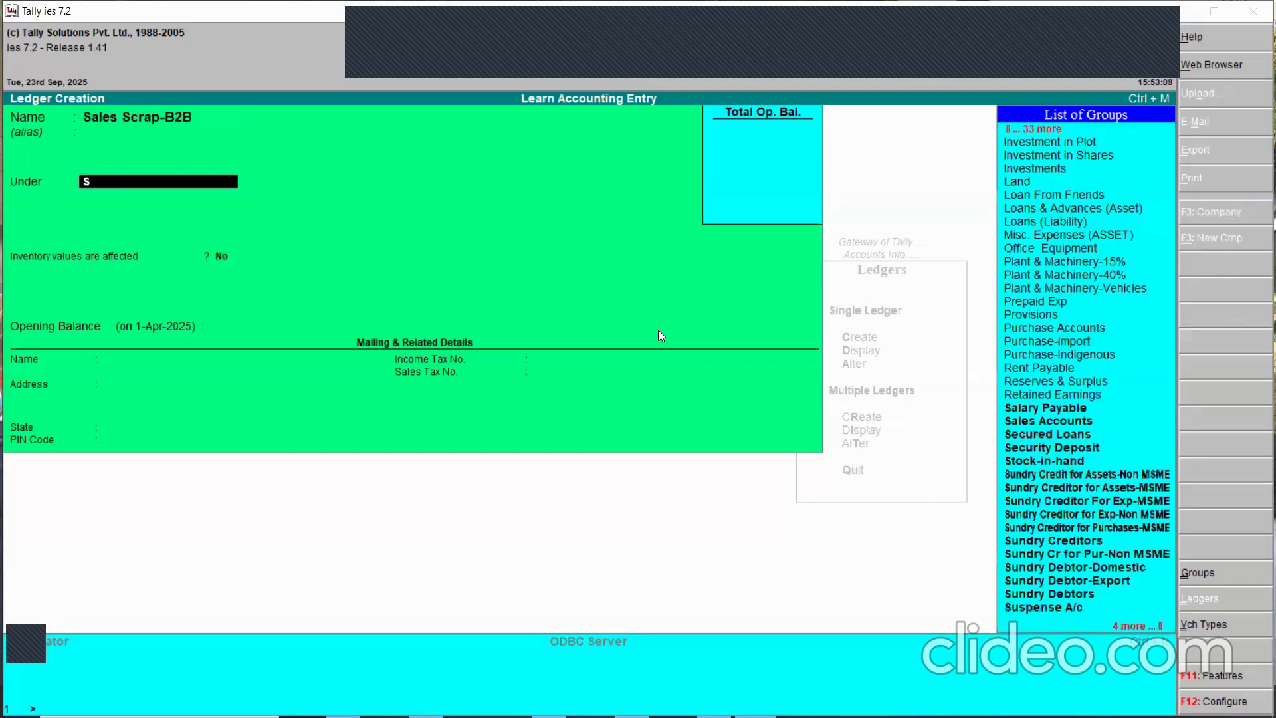
text(al)
key(Down)
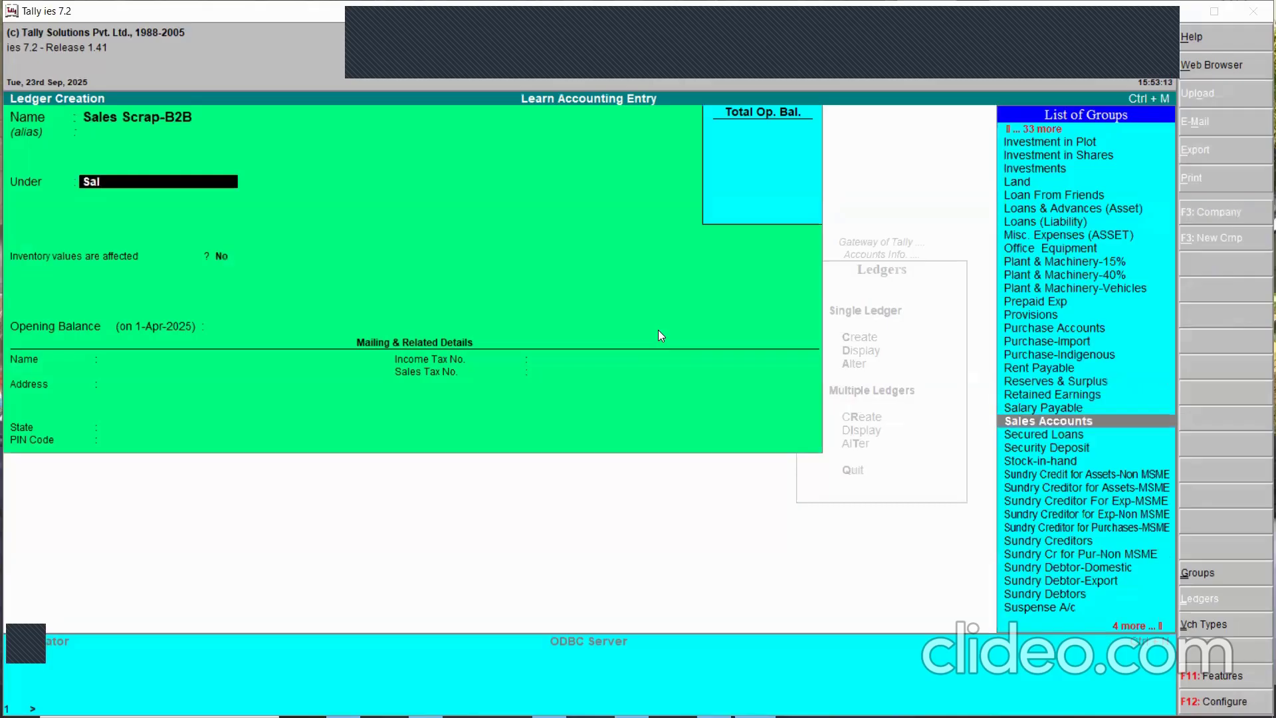
text(D)
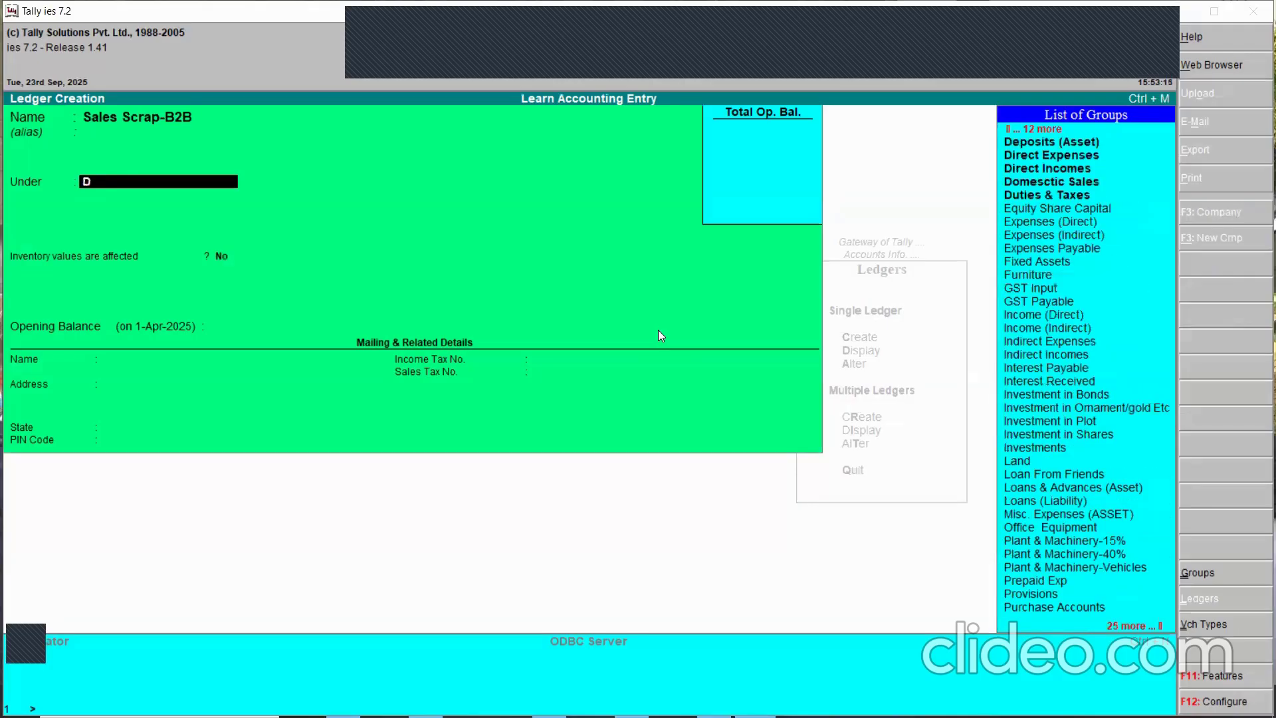
text(o)
key(Return)
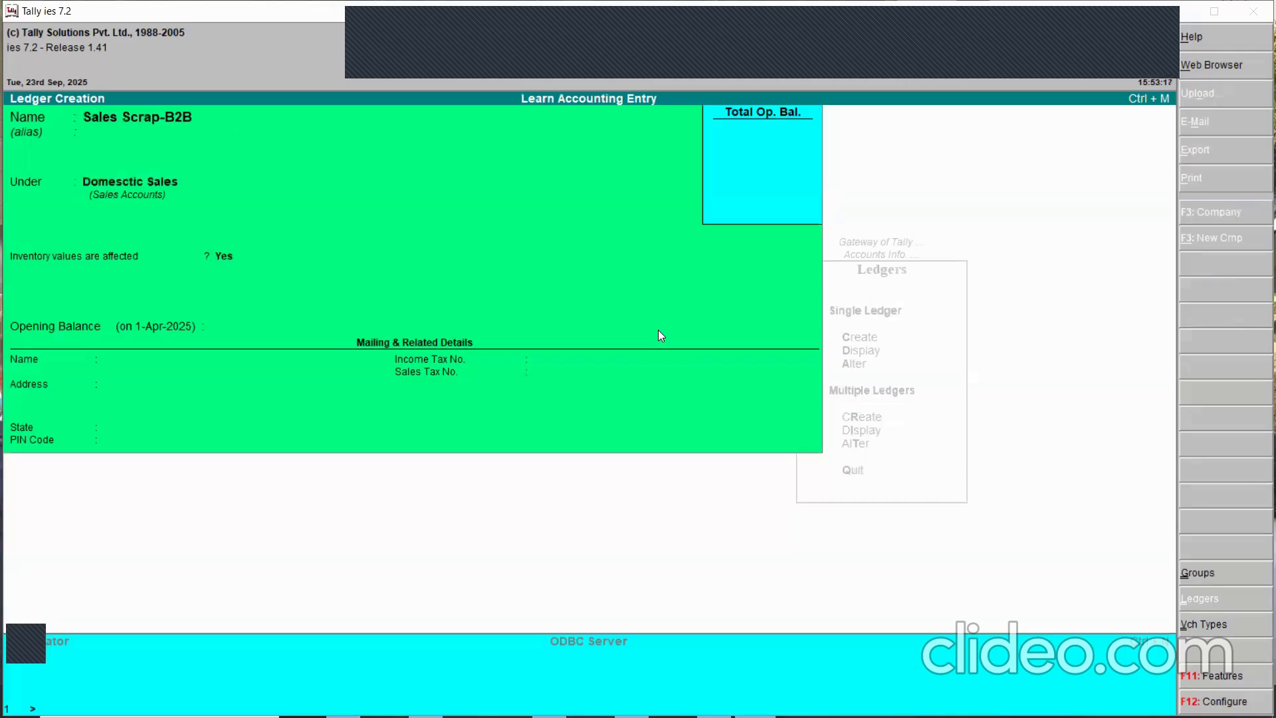
- Create a ledger named Sales Scrap-B2c under Domesctic Sales, with inventory values affected, and leave ledger creation
text(Sales Scrap-B)
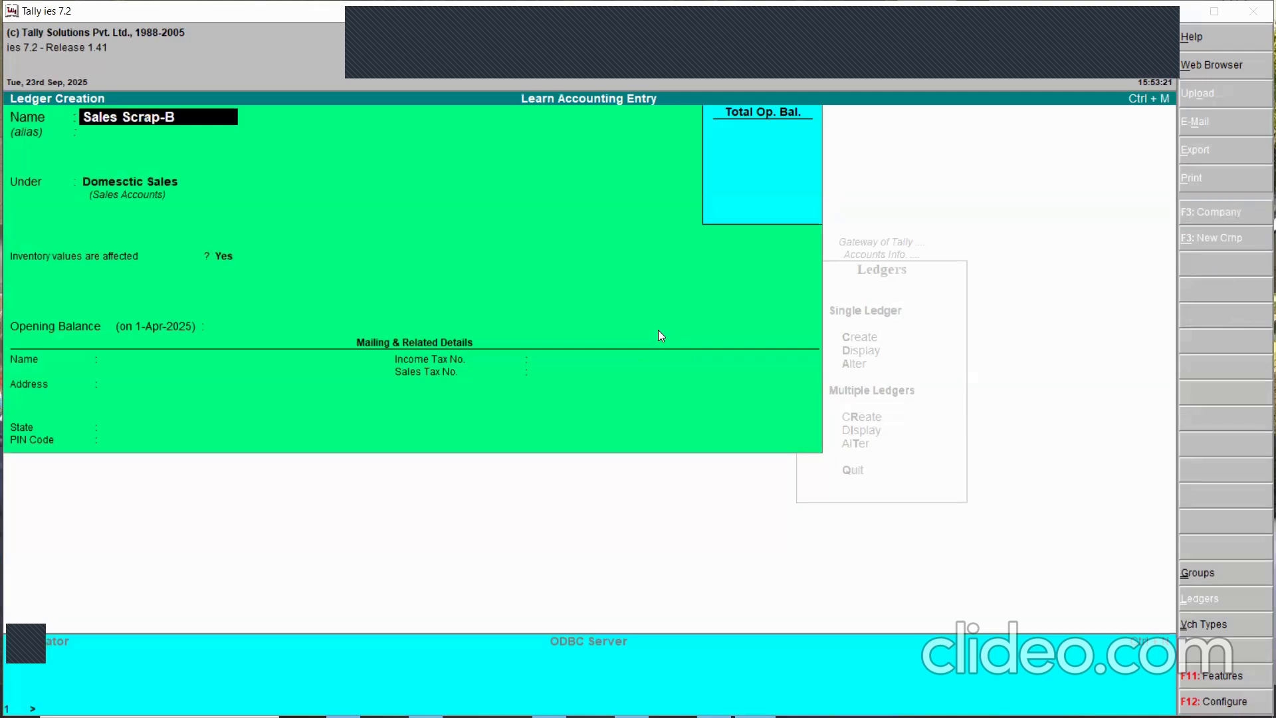
text(2c)
key(Return)
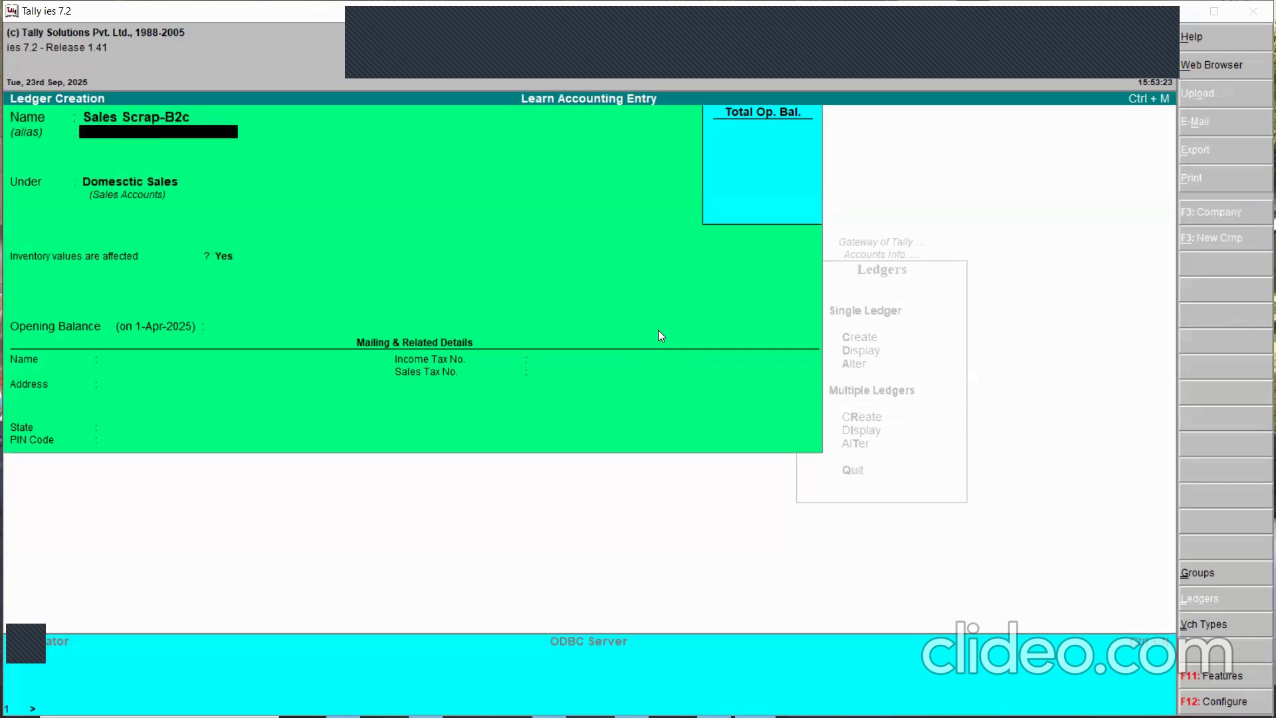
key(ctrl+a)
key(Return)
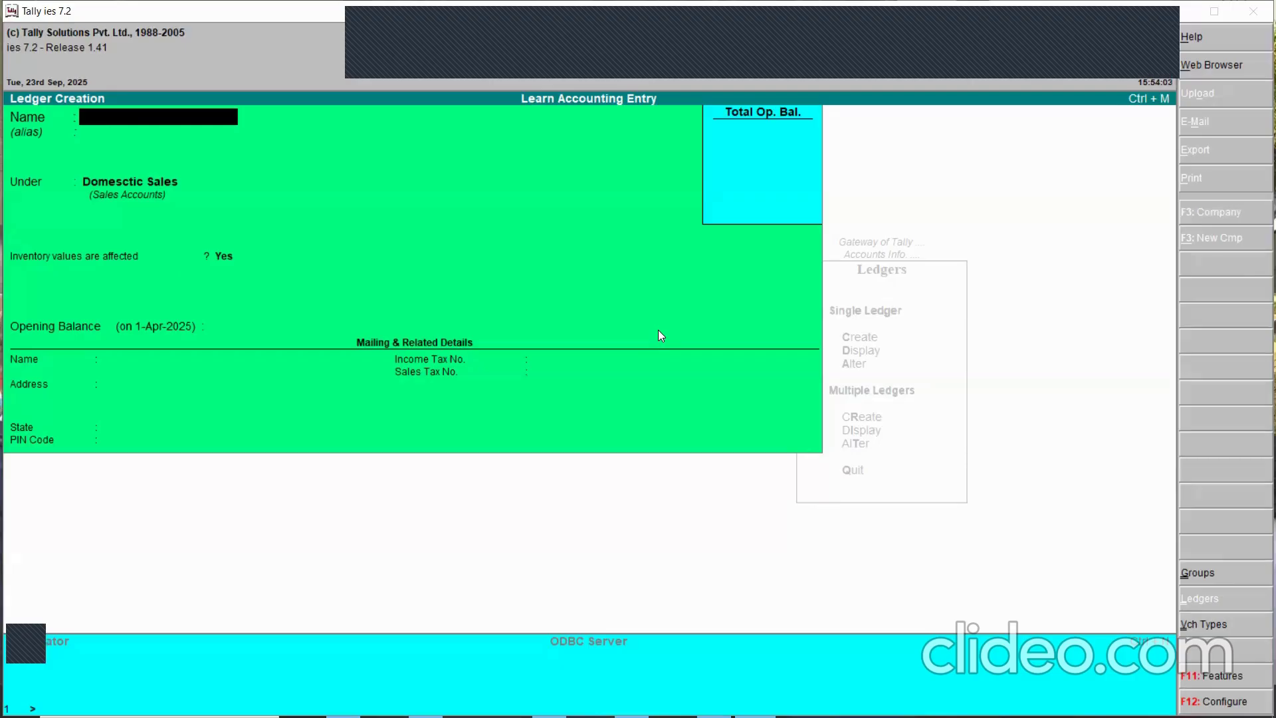
key(Escape)
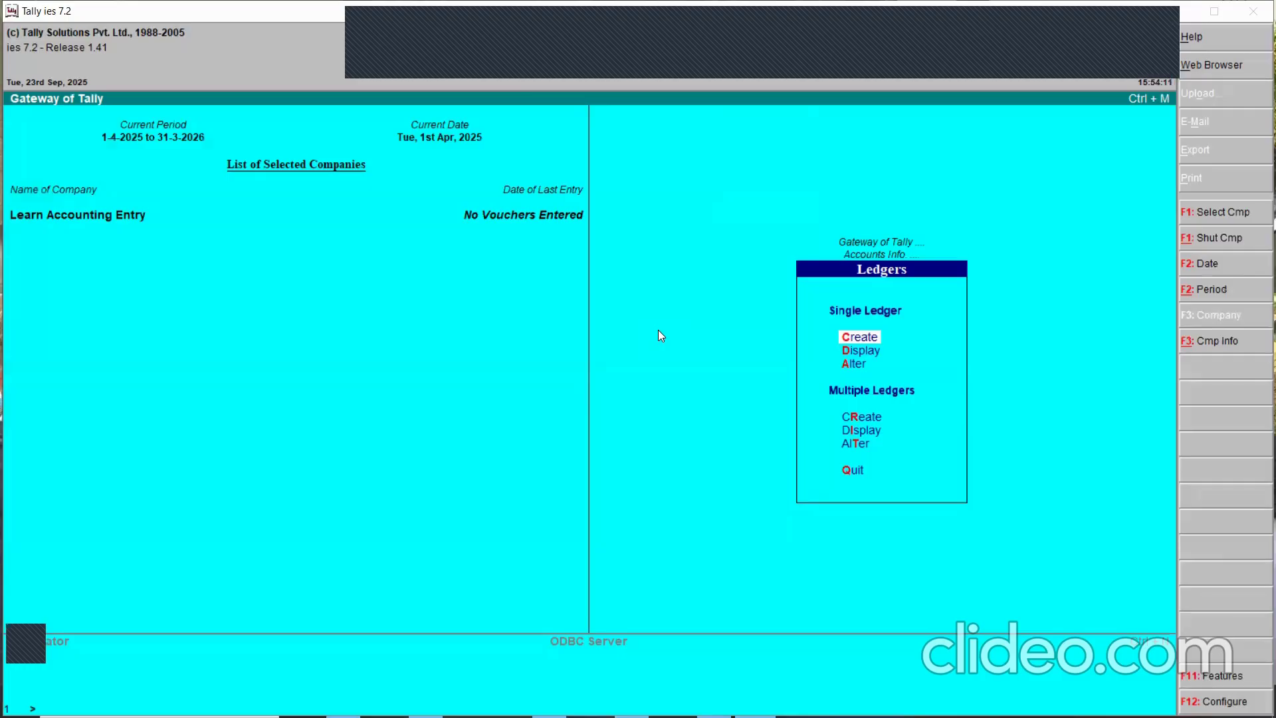
- Create a single ledger named Interest on I.Tax Refund under Indirect Incomes, with inventory values not affected
key(Return)
text(In)
text(teres)
text(t Om)
key(BackSpace)
key(BackSpace)
text(on I.Tax)
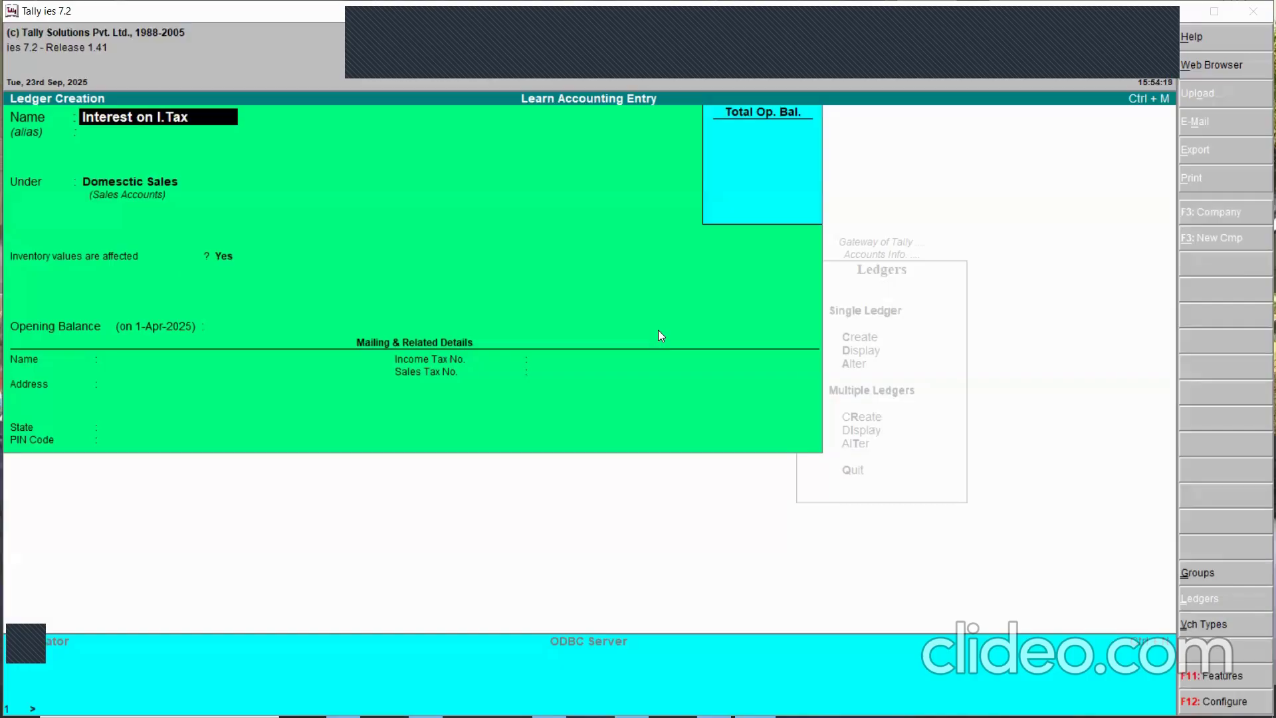
text( Refund)
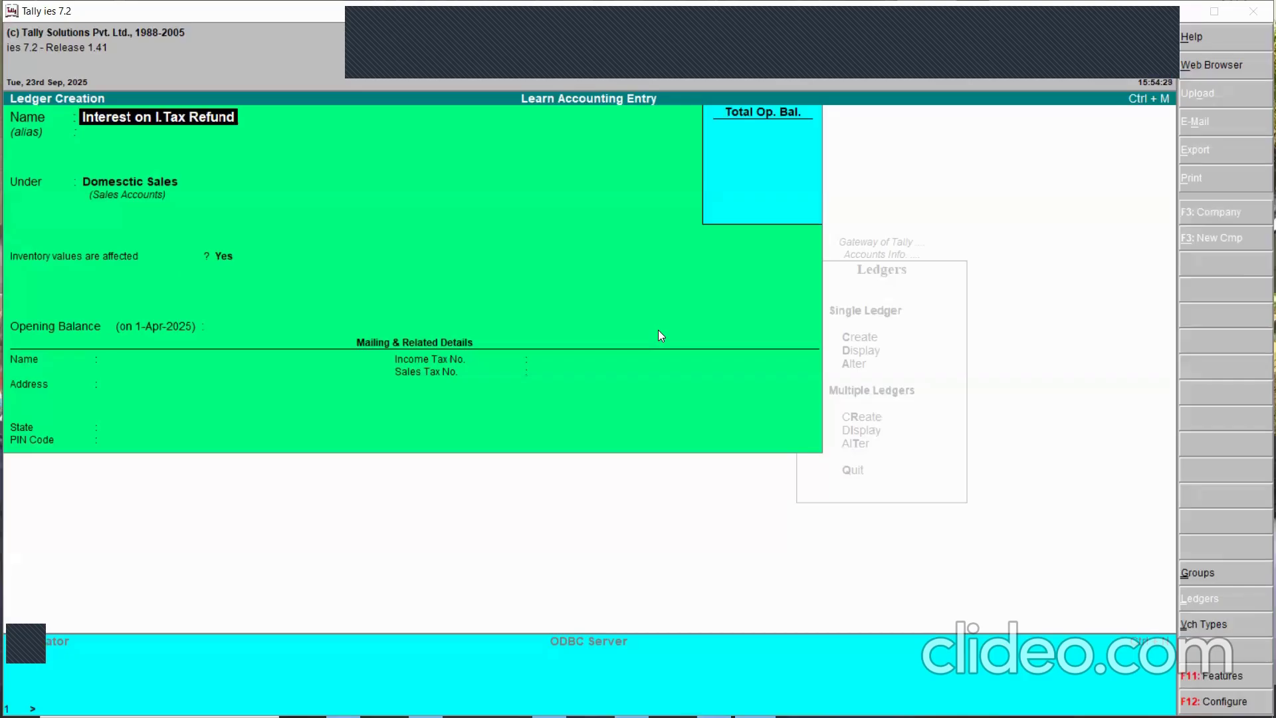
key(Return)
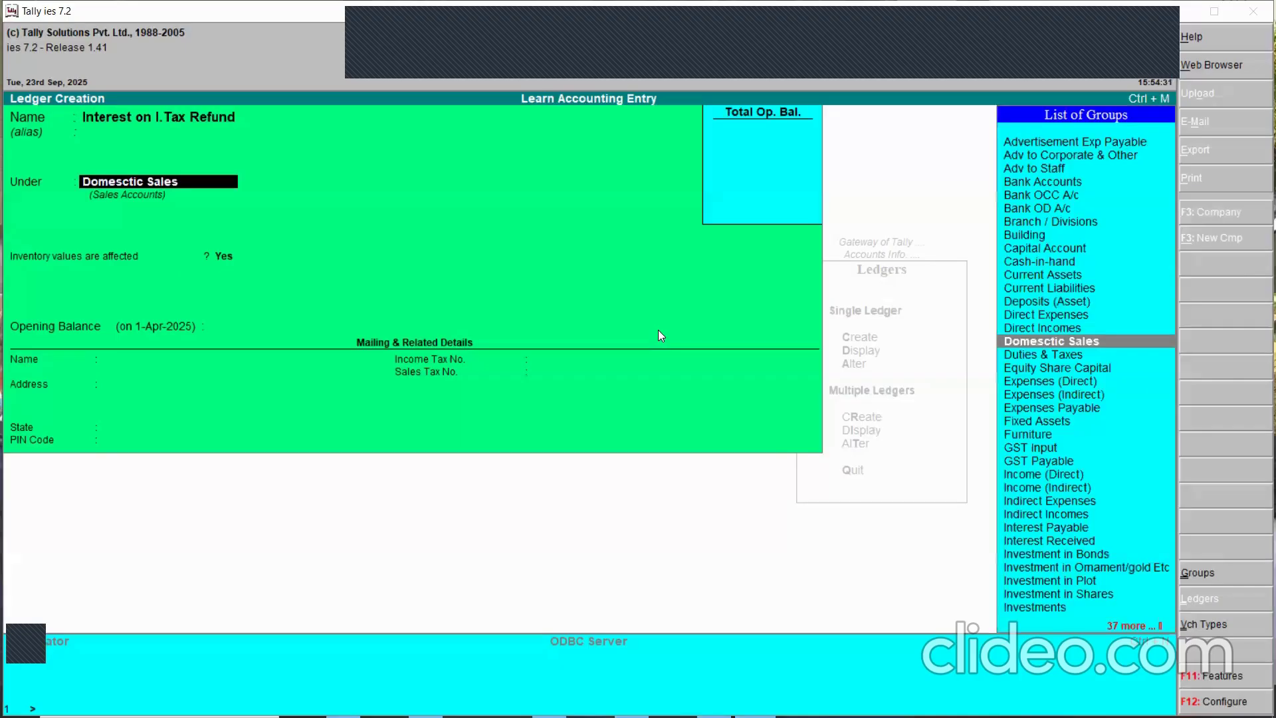
text(In)
key(Down)
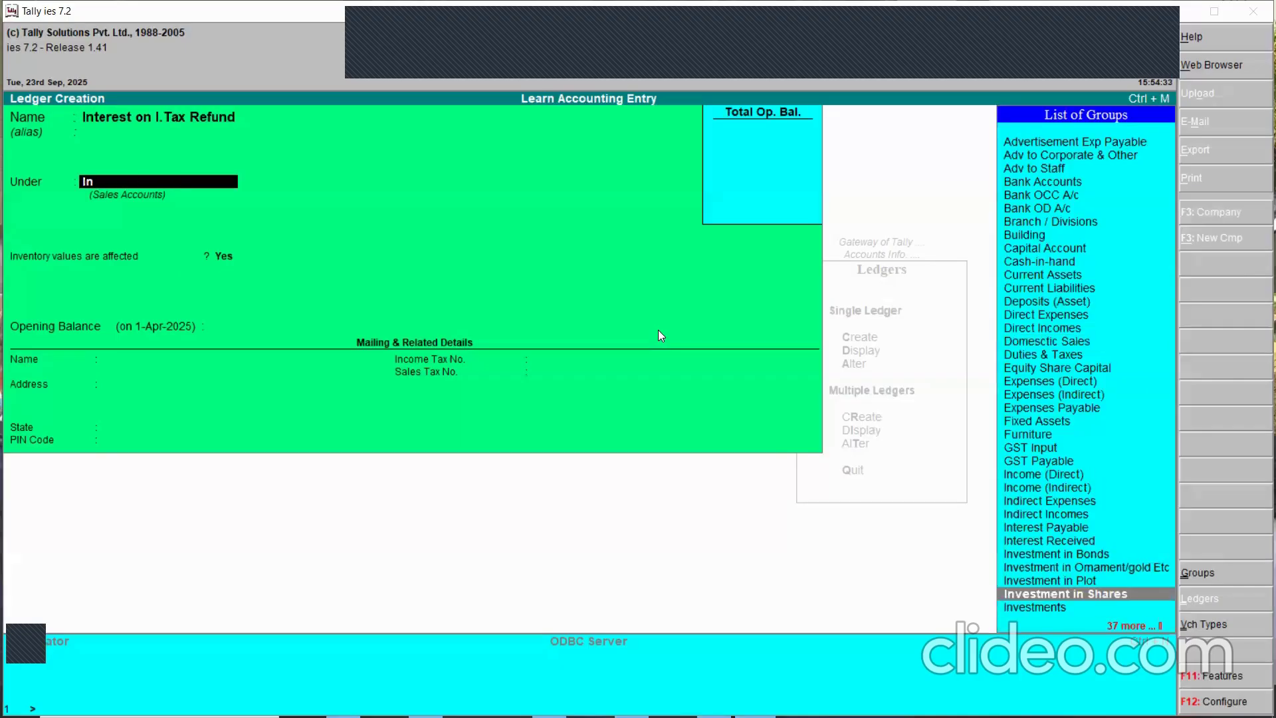
key(Up)
key(Up)
key(Up)
key(Up)
key(Up)
key(Up)
key(Up)
key(Up)
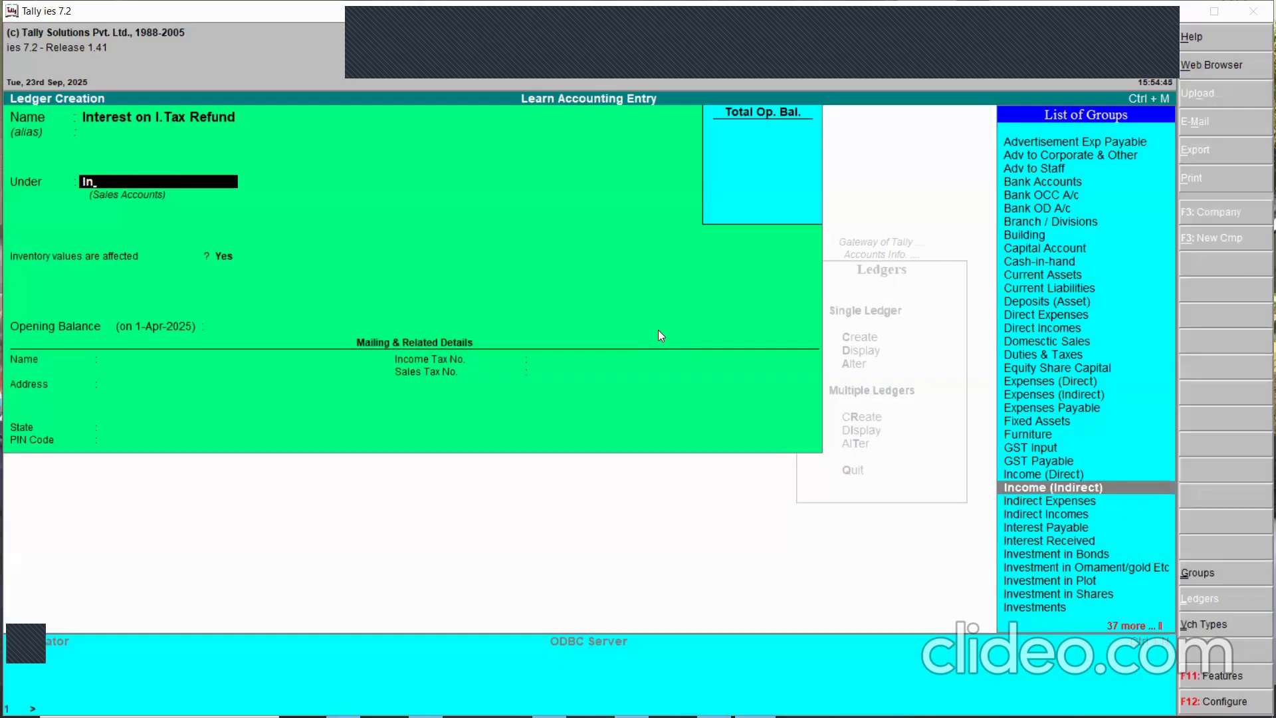
key(Down)
key(Down)
key(Return)
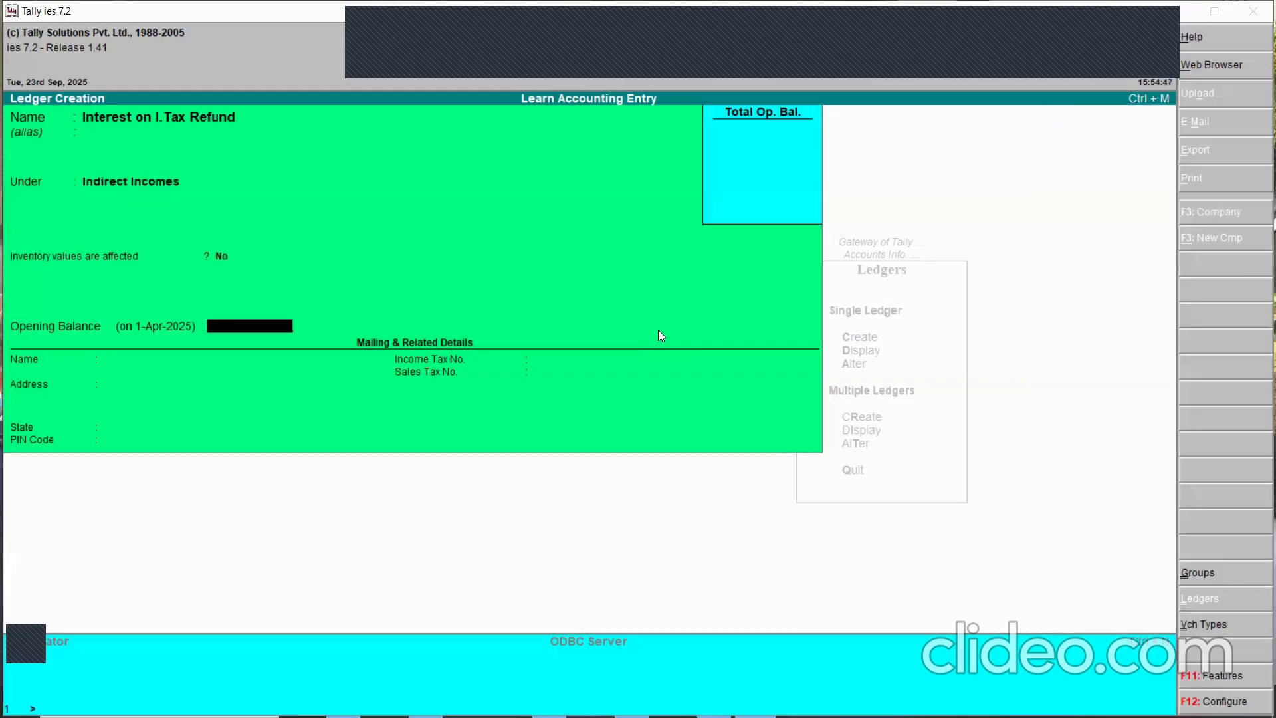
key(Return)
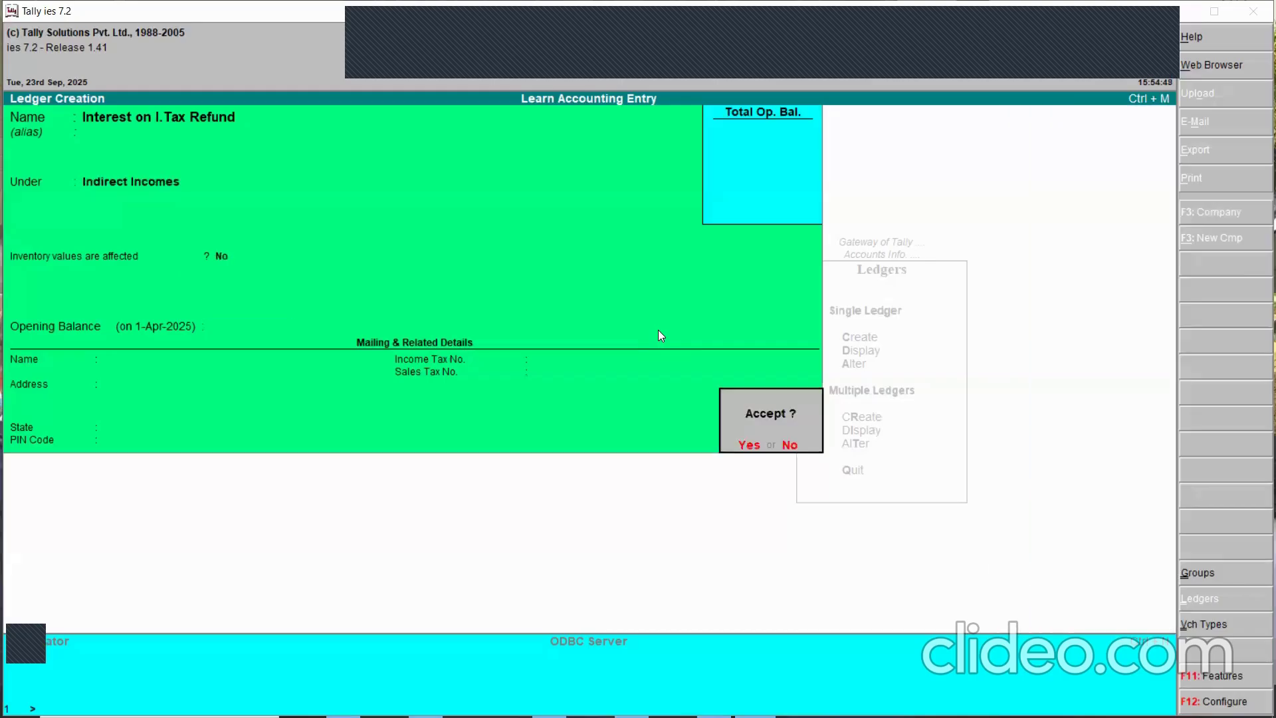
key(Return)
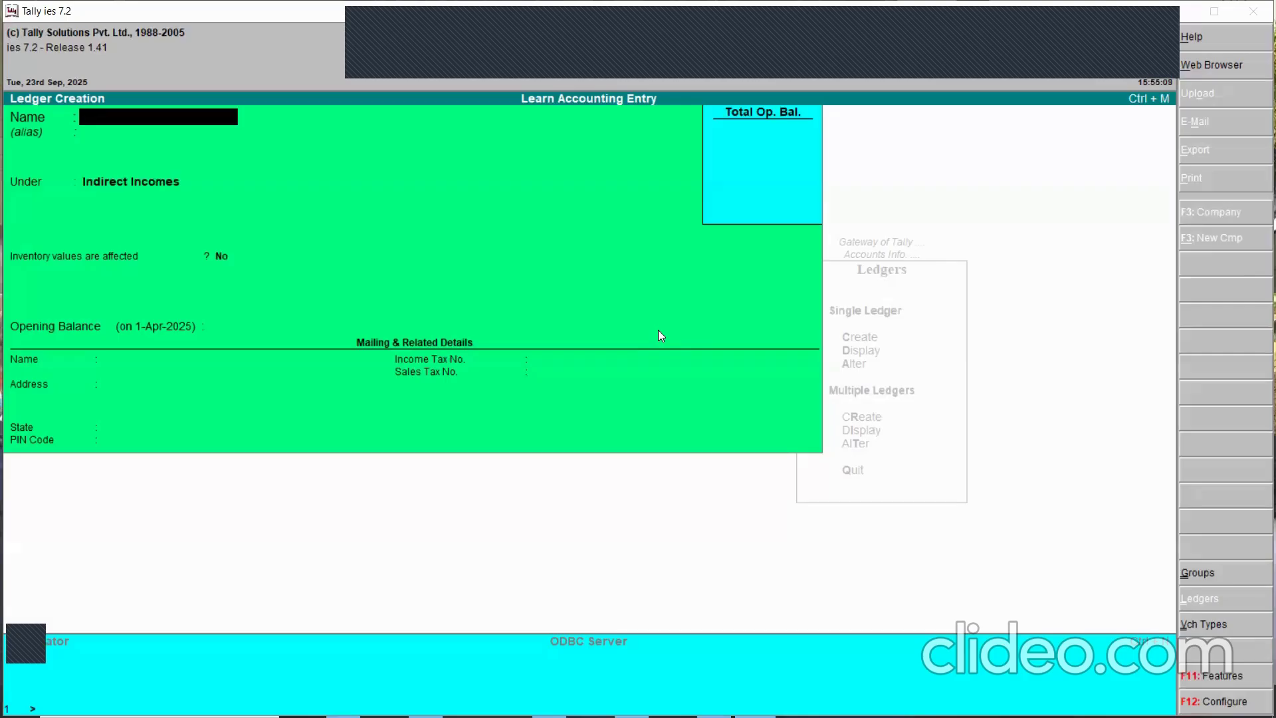
text(Purchase)
key(BackSpace)
key(BackSpace)
key(BackSpace)
key(BackSpace)
key(BackSpace)
key(BackSpace)
key(BackSpace)
key(BackSpace)
key(BackSpace)
- Create a ledger named Freight Inward under Direct Expenses, with inventory values not affected
text(Freight Inward)
key(Return)
key(Return)
text(D)
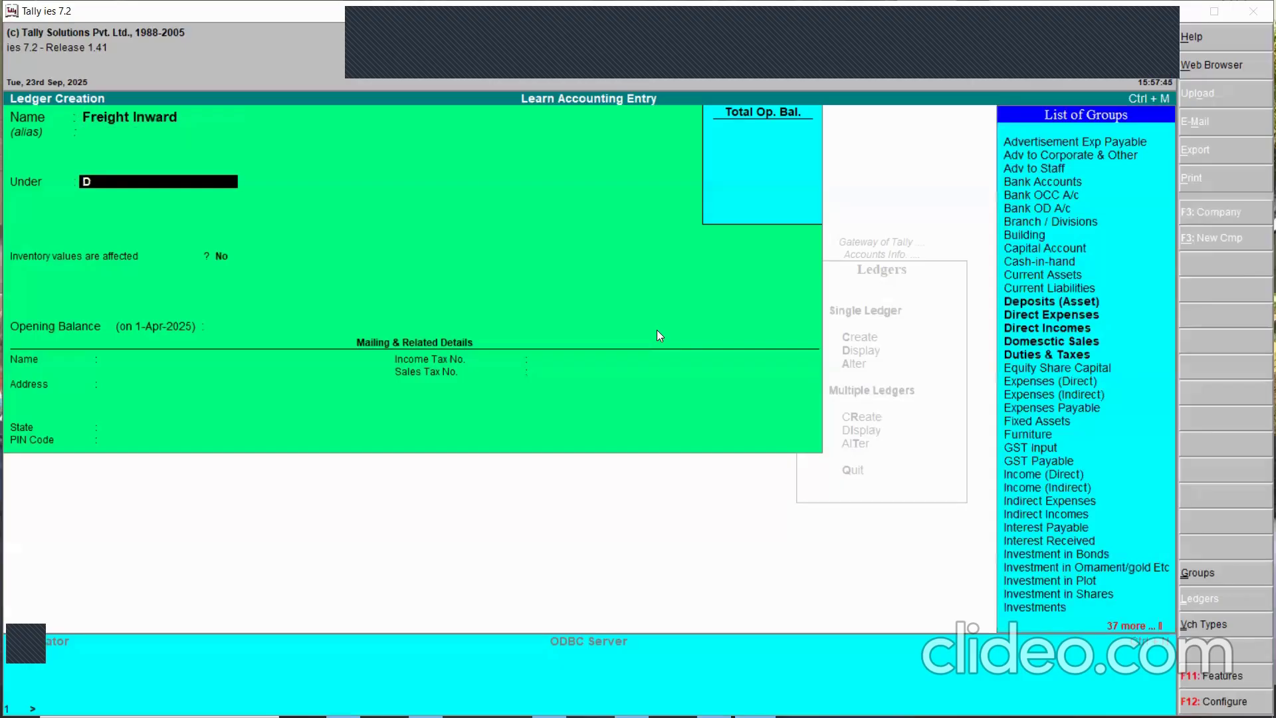
text(ire)
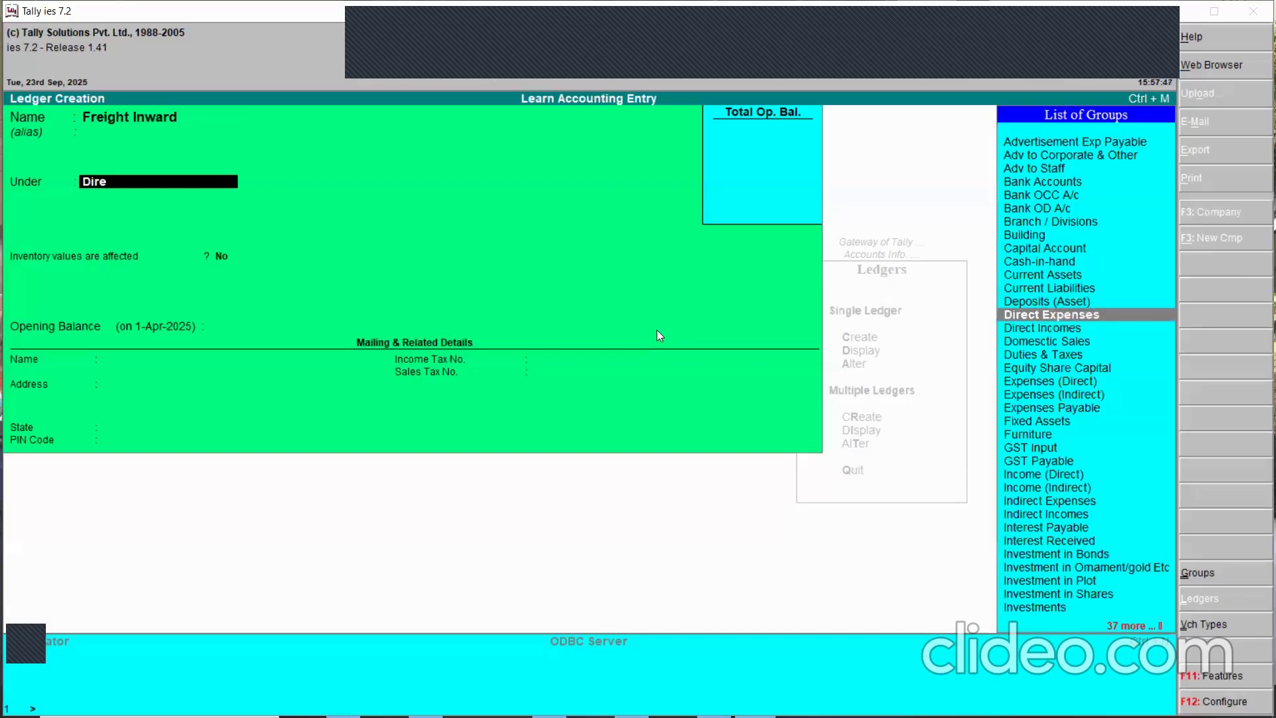
key(Return)
key(Return)
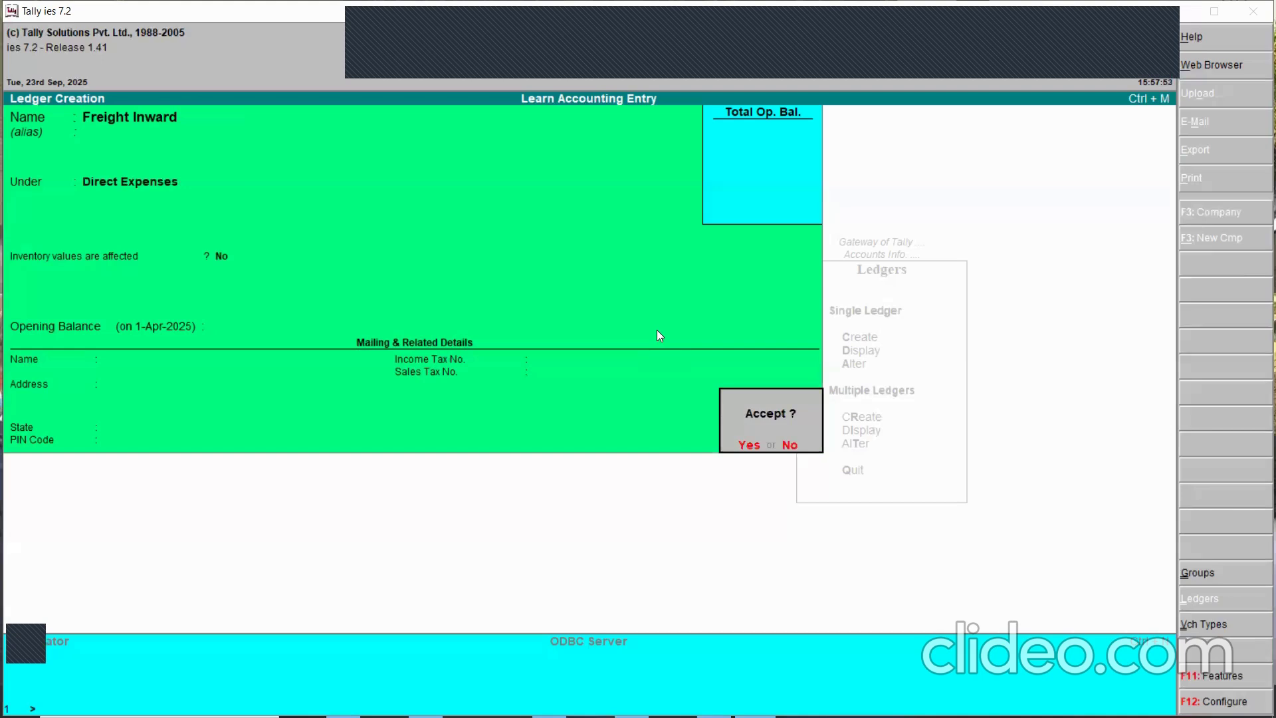
key(Return)
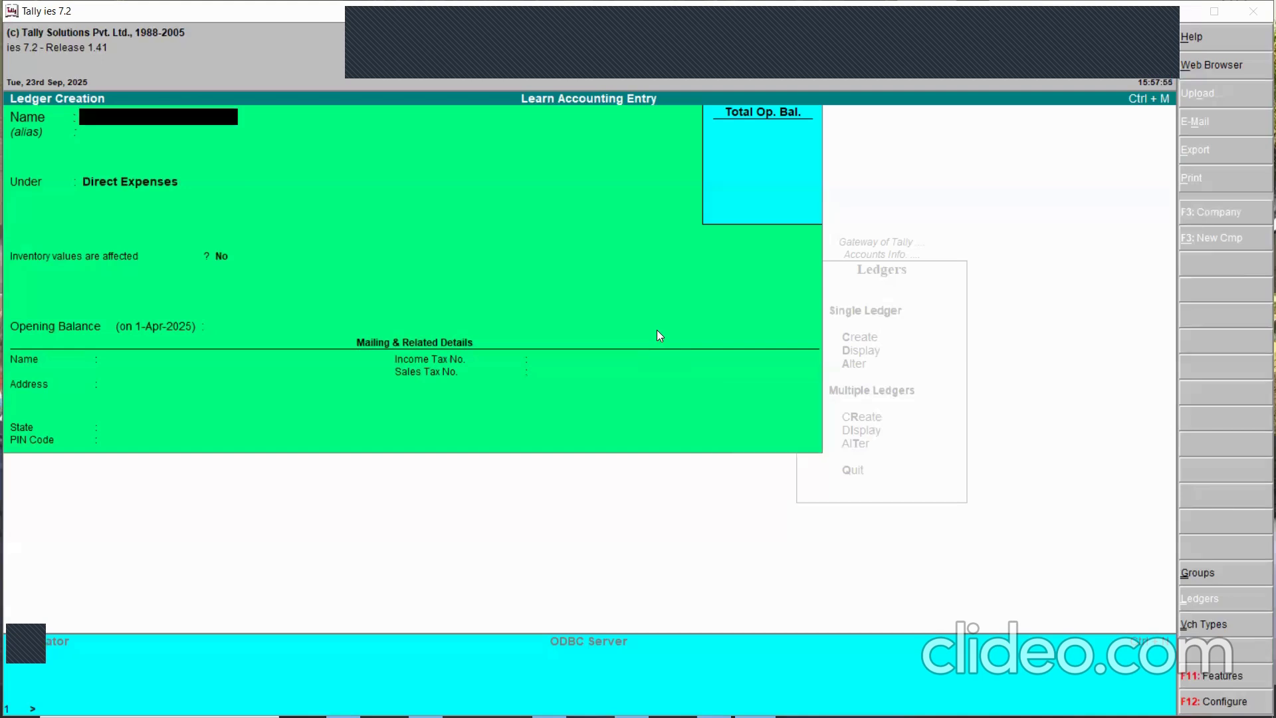
- Create two ledgers named Wages and Factory Rent under Direct Expenses, with inventory values not affected
text(Wages)
key(ctrl+a)
text(Factory Rent)
key(Return)
key(Return)
key(Return)
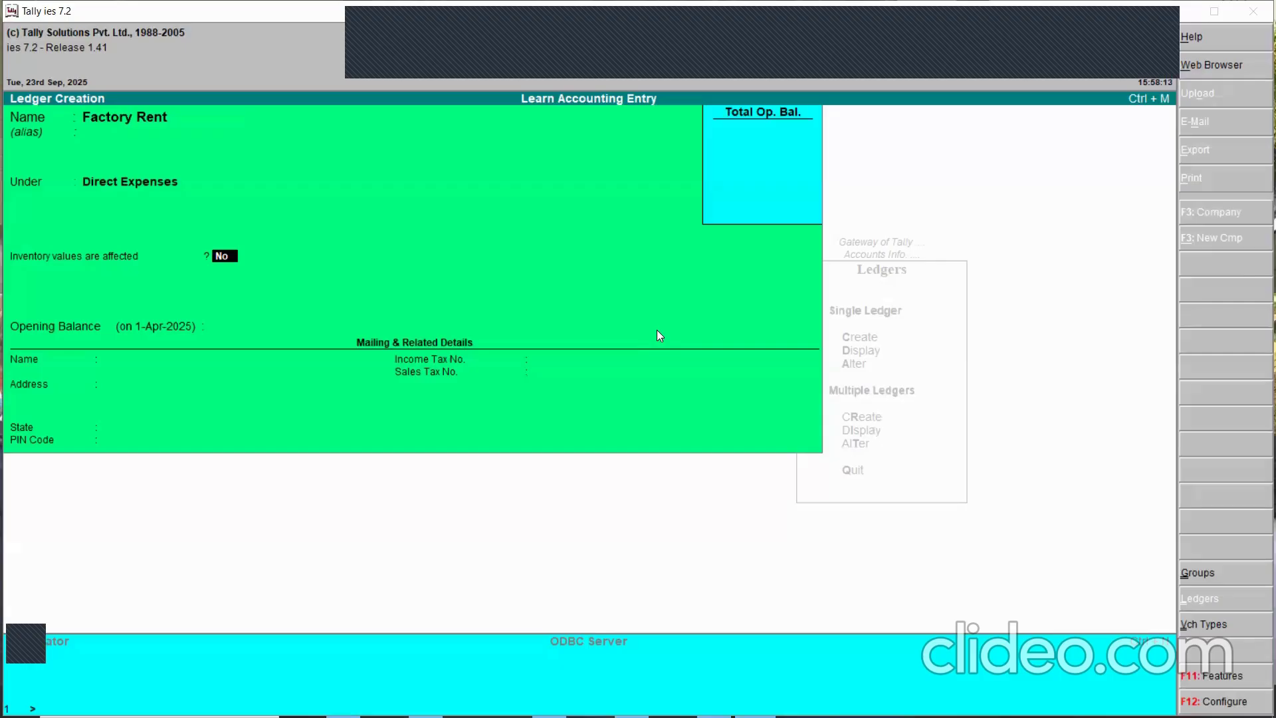
key(Return)
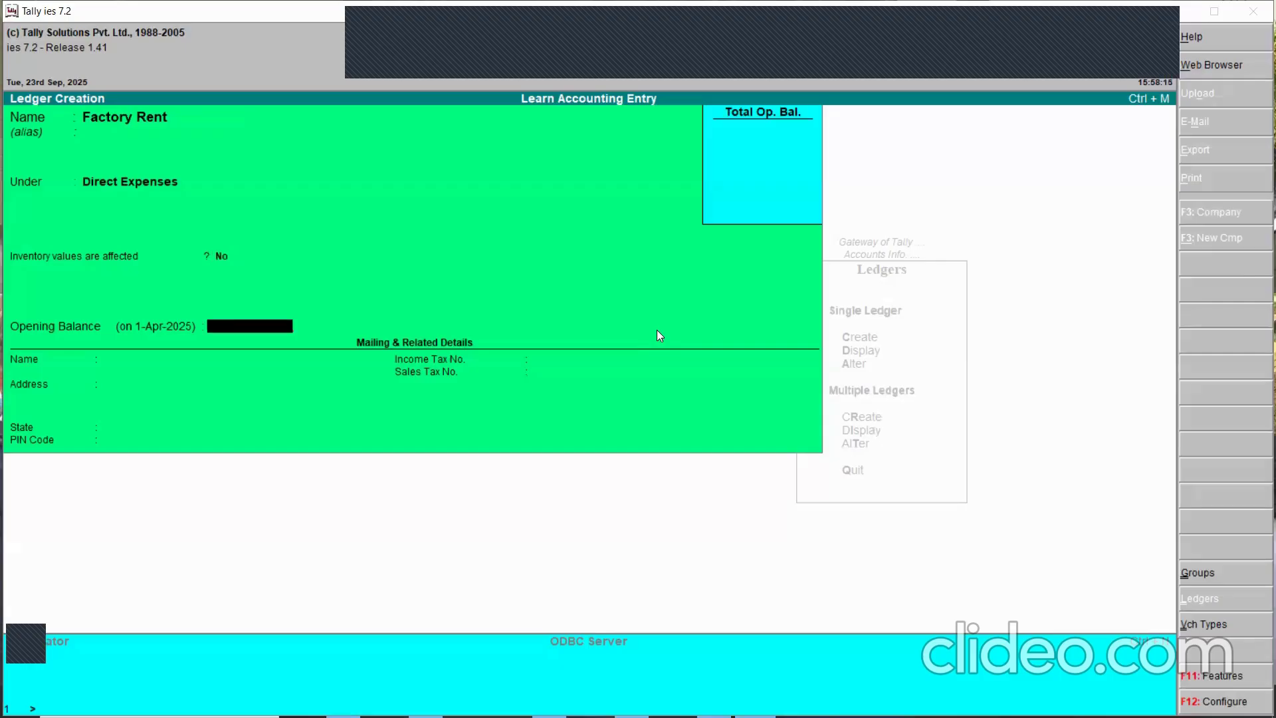
key(Return)
key(Return)
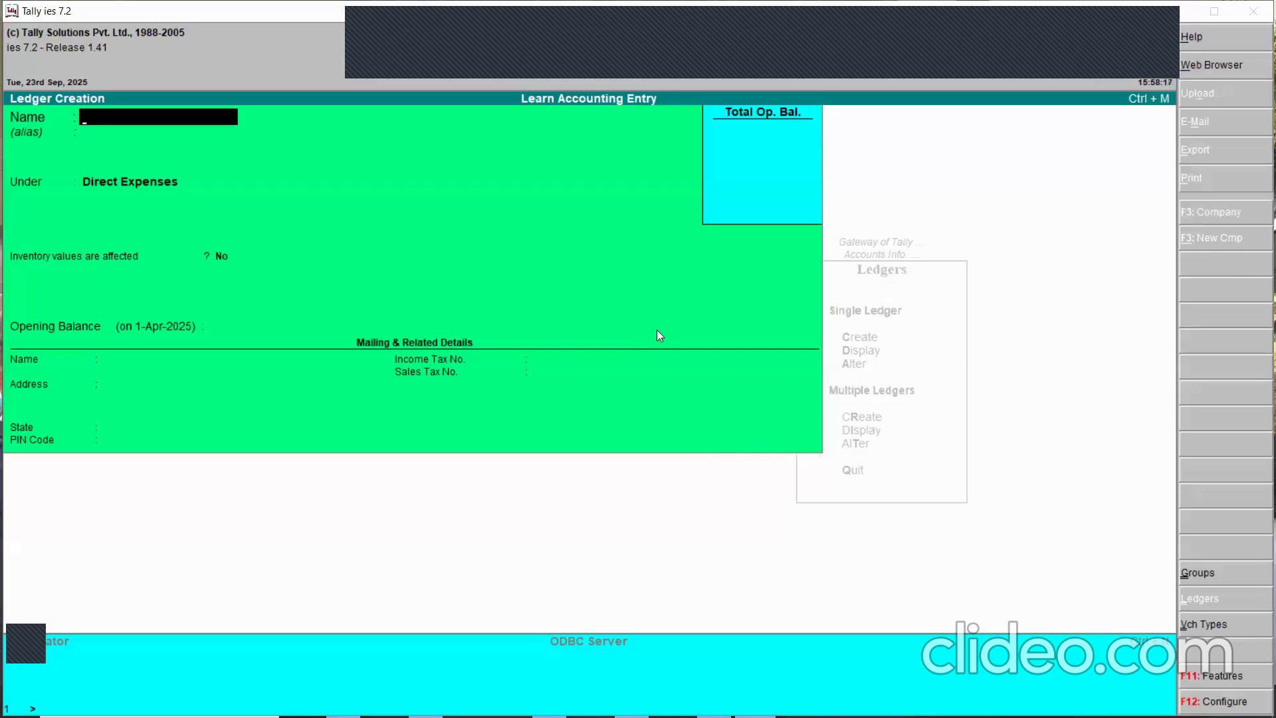
- Create a ledger named Office Rent under Indirect Expenses, with inventory values not affected
text(Office Rent)
key(Return)
text(Indire)
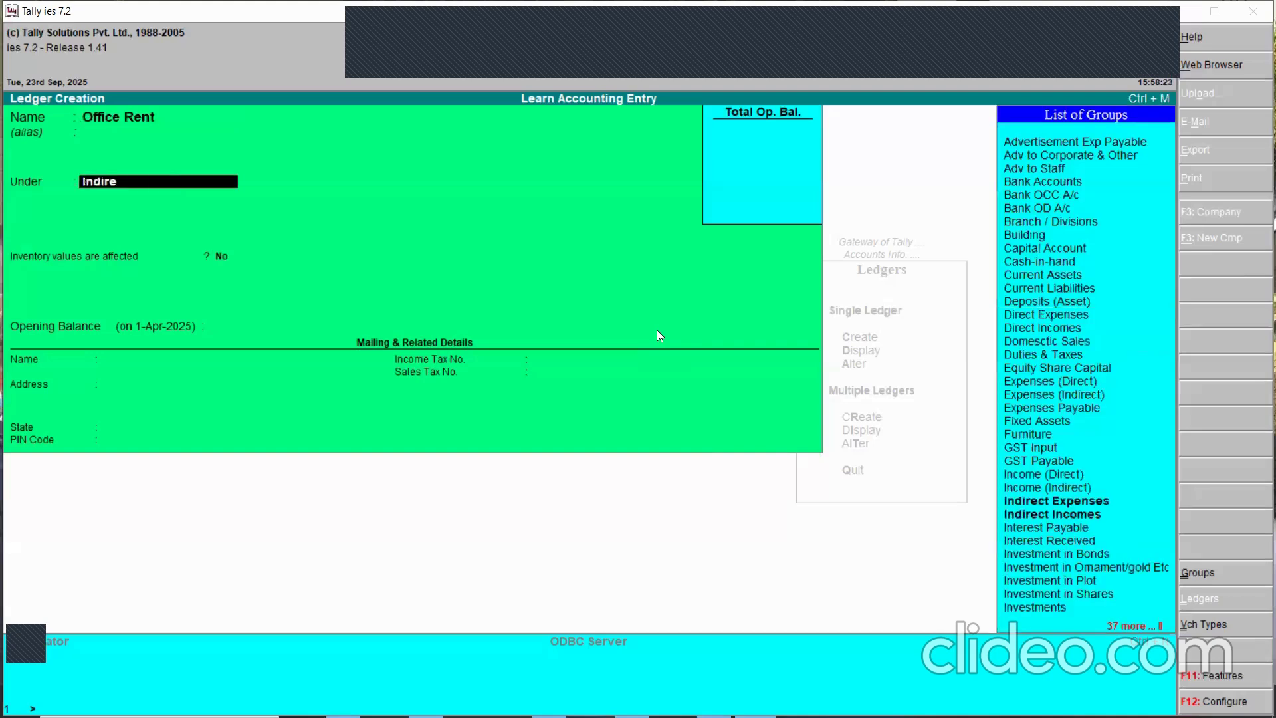
key(Down)
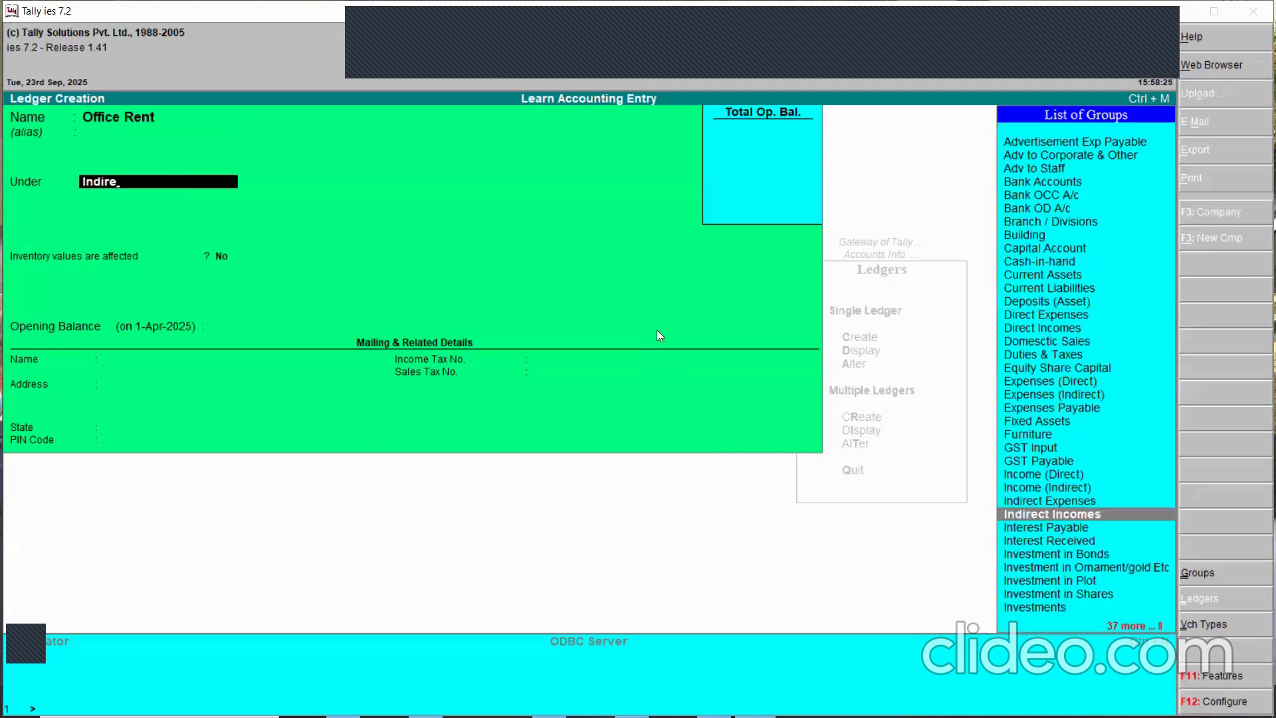
key(Up)
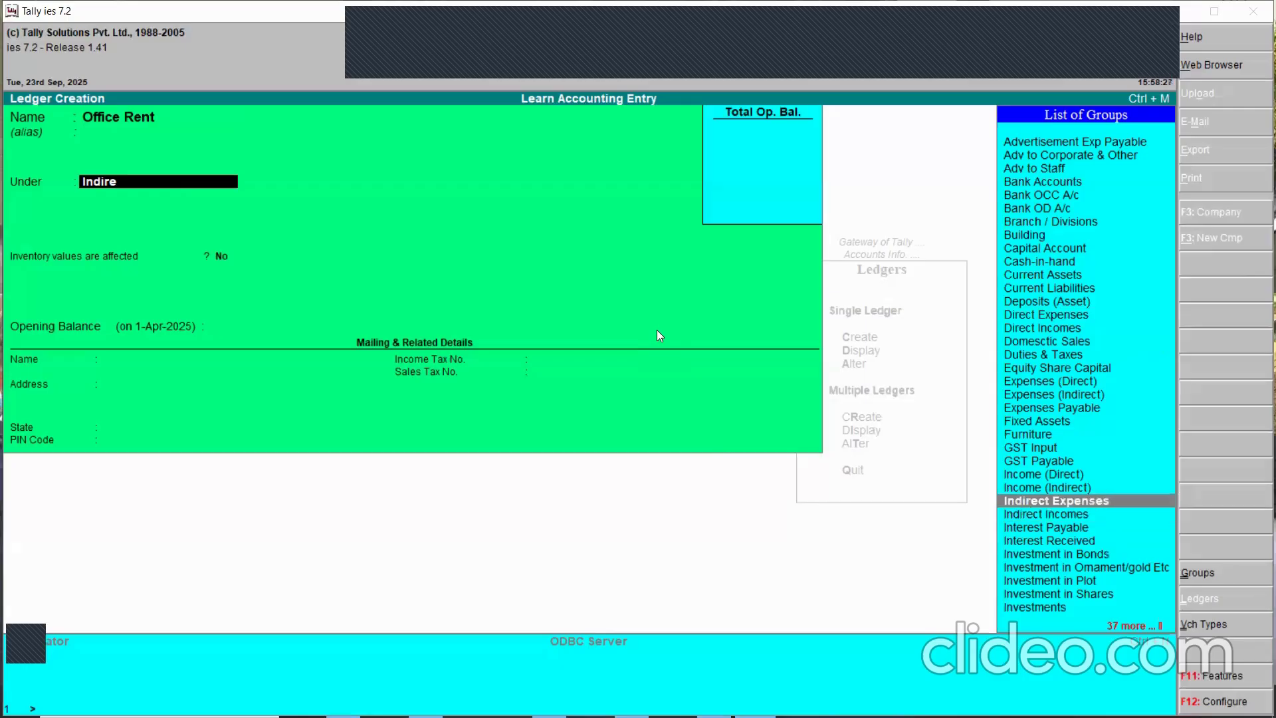
key(ctrl+a)
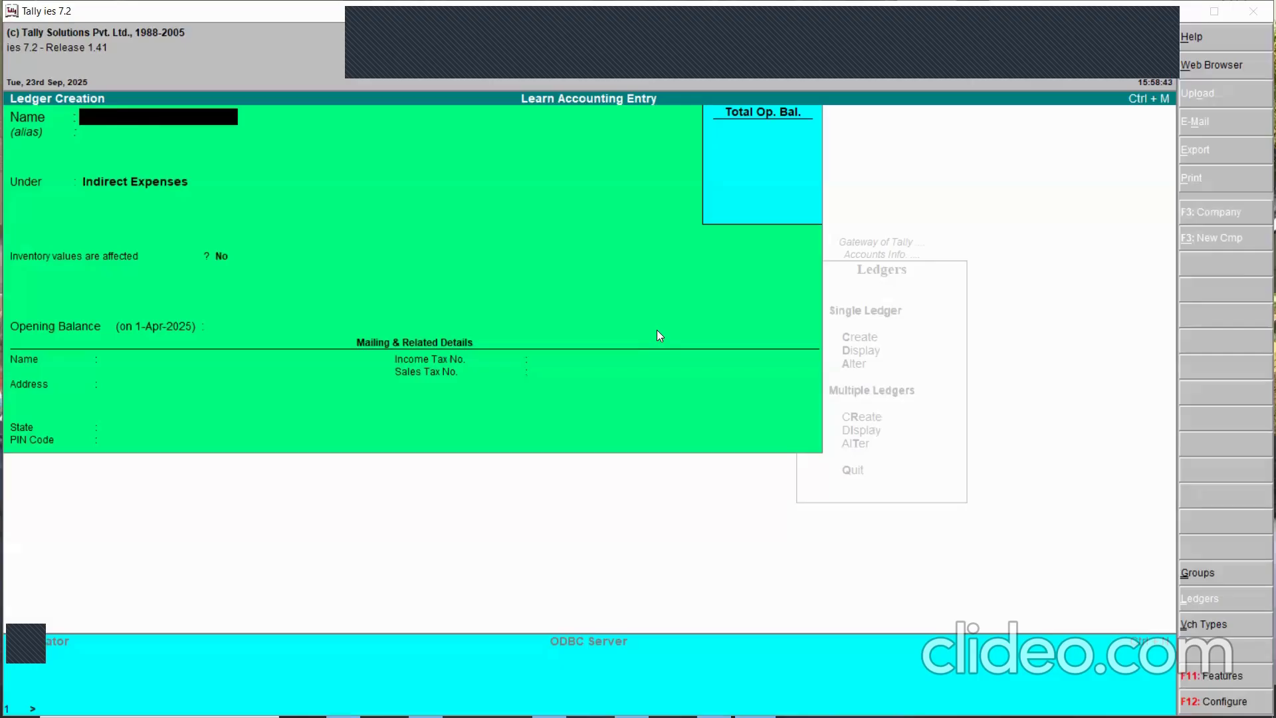
- Switch to BS_adsila_2122_5MB.pdf in Acrobat Reader and look through the notes to the financial statements for the expense notes
key(alt+Tab)
key(Tab)
key(Tab)
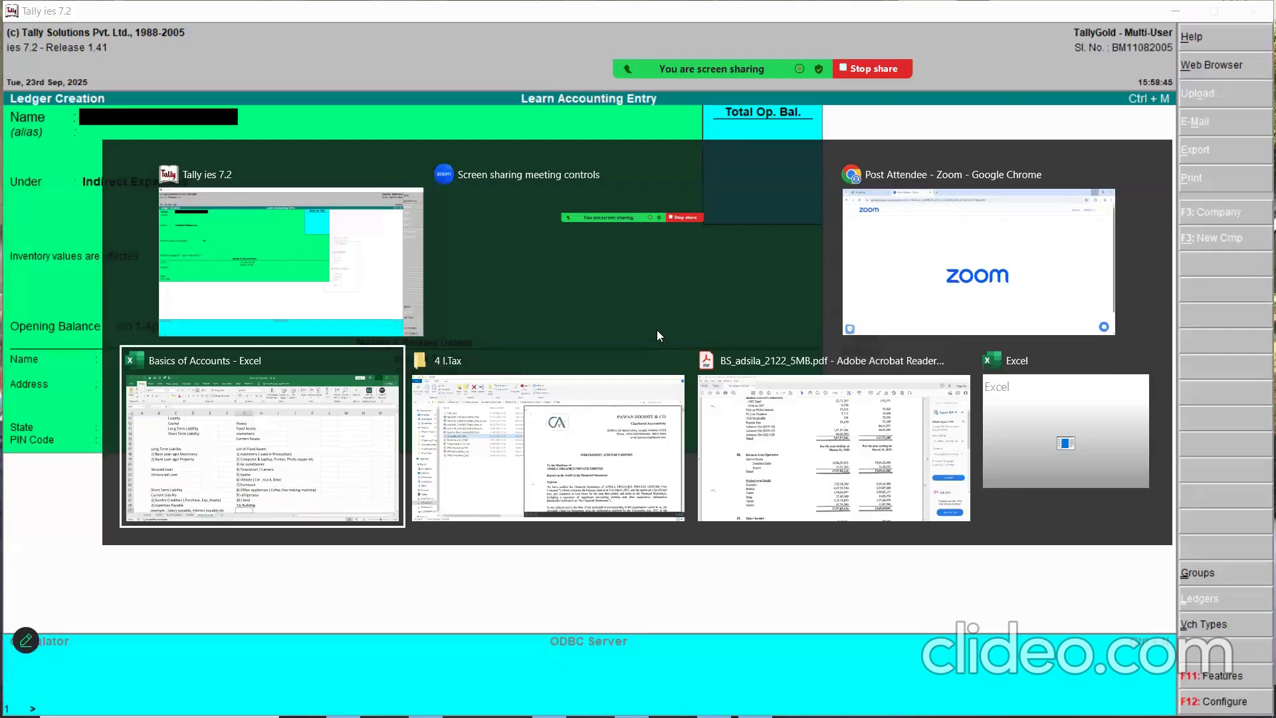
key(Tab)
key(Tab)
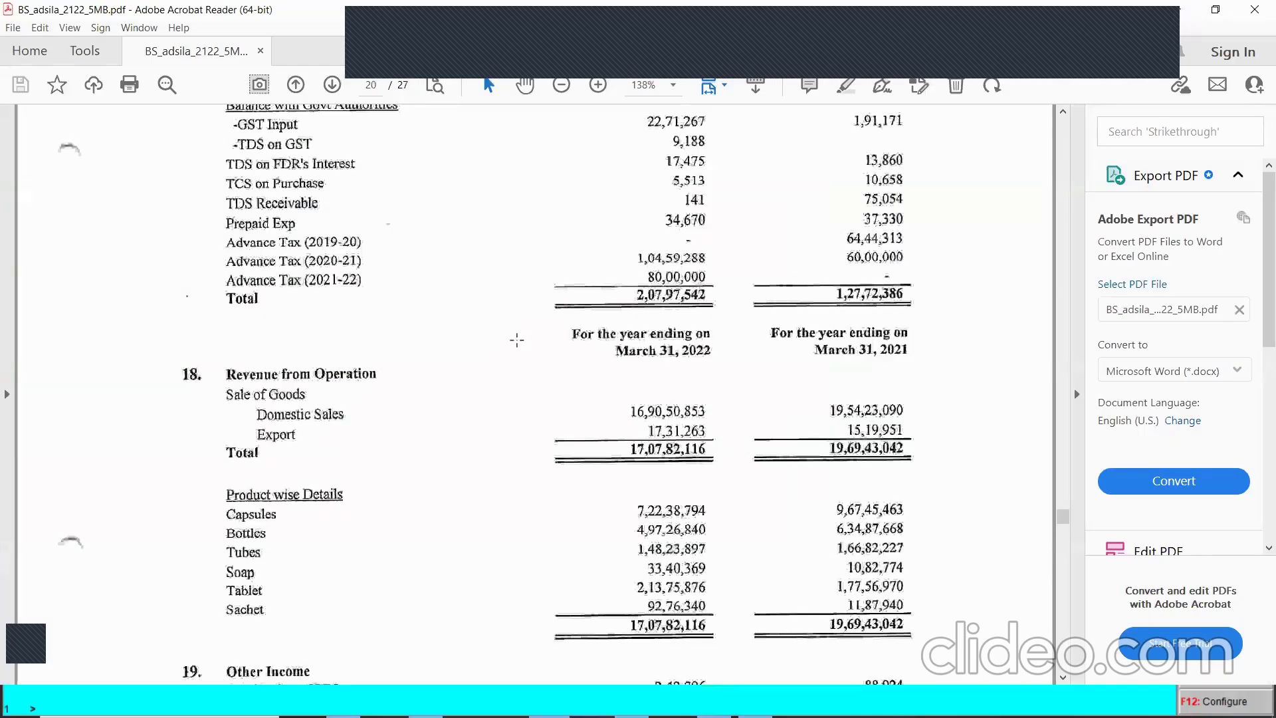
scroll(516, 340, down, 2)
scroll(516, 340, down, 15)
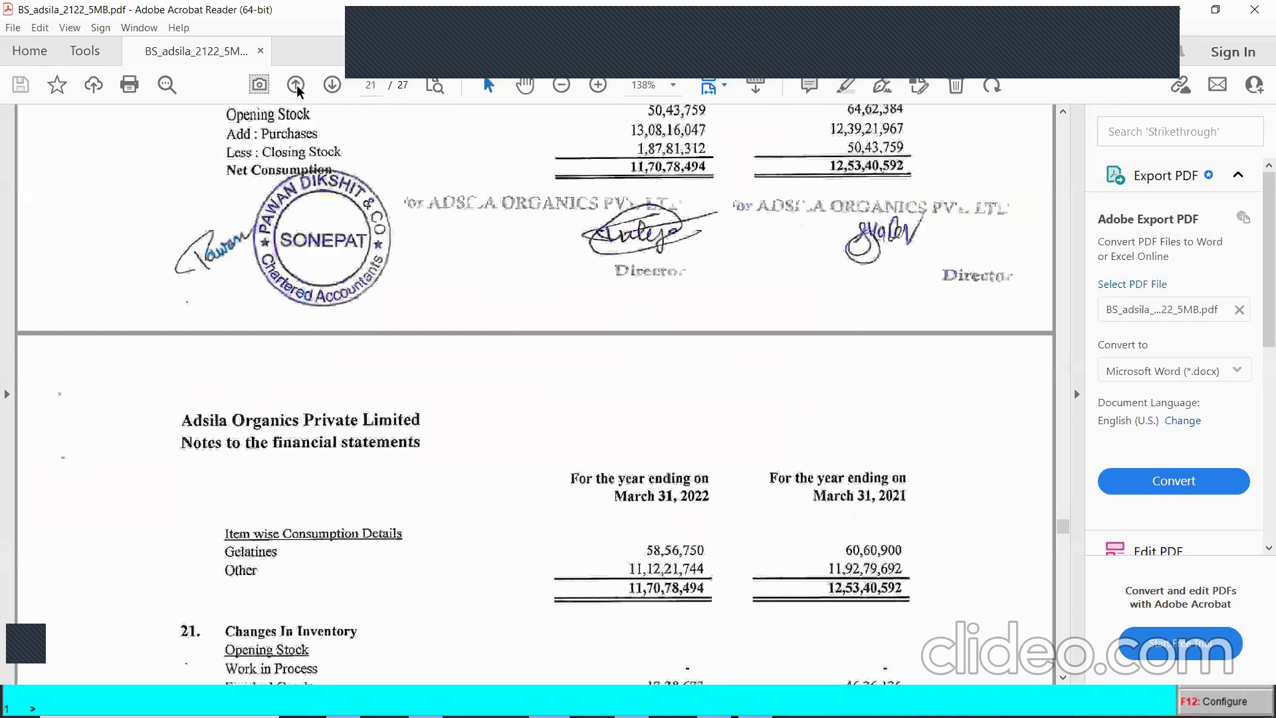
click(296, 87)
click(296, 86)
click(296, 86)
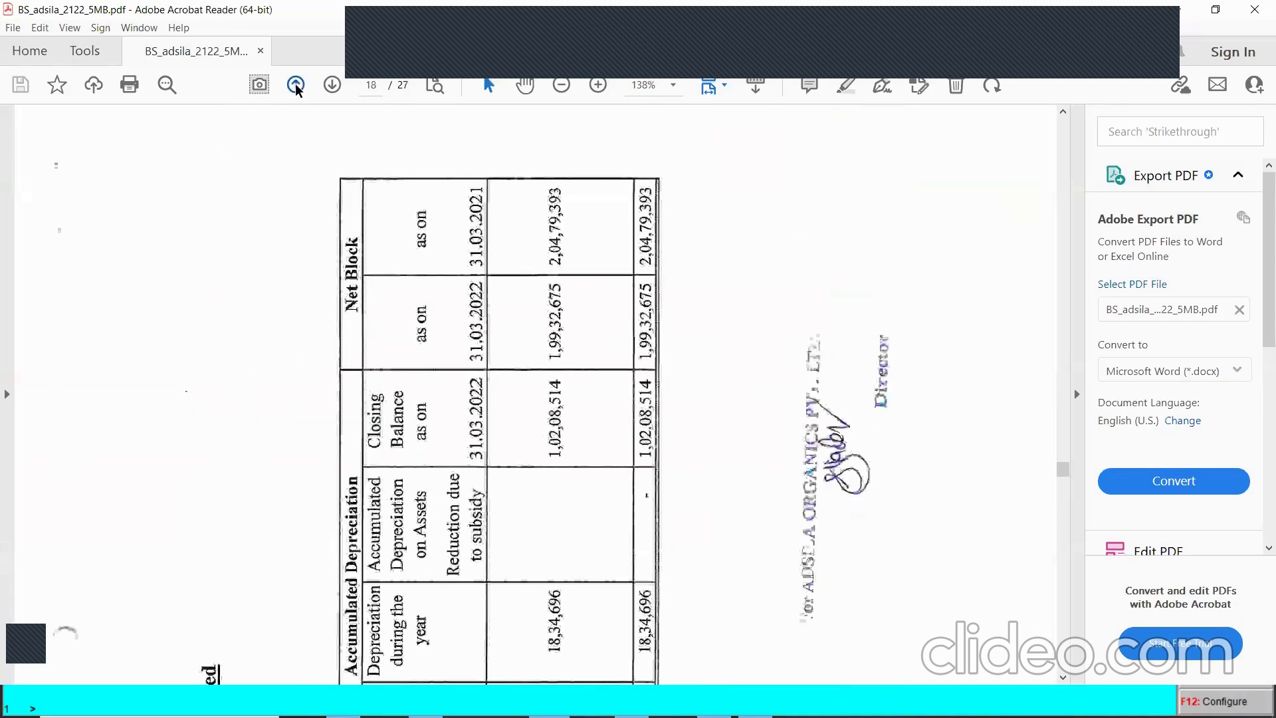
click(297, 86)
click(296, 87)
click(296, 87)
click(296, 86)
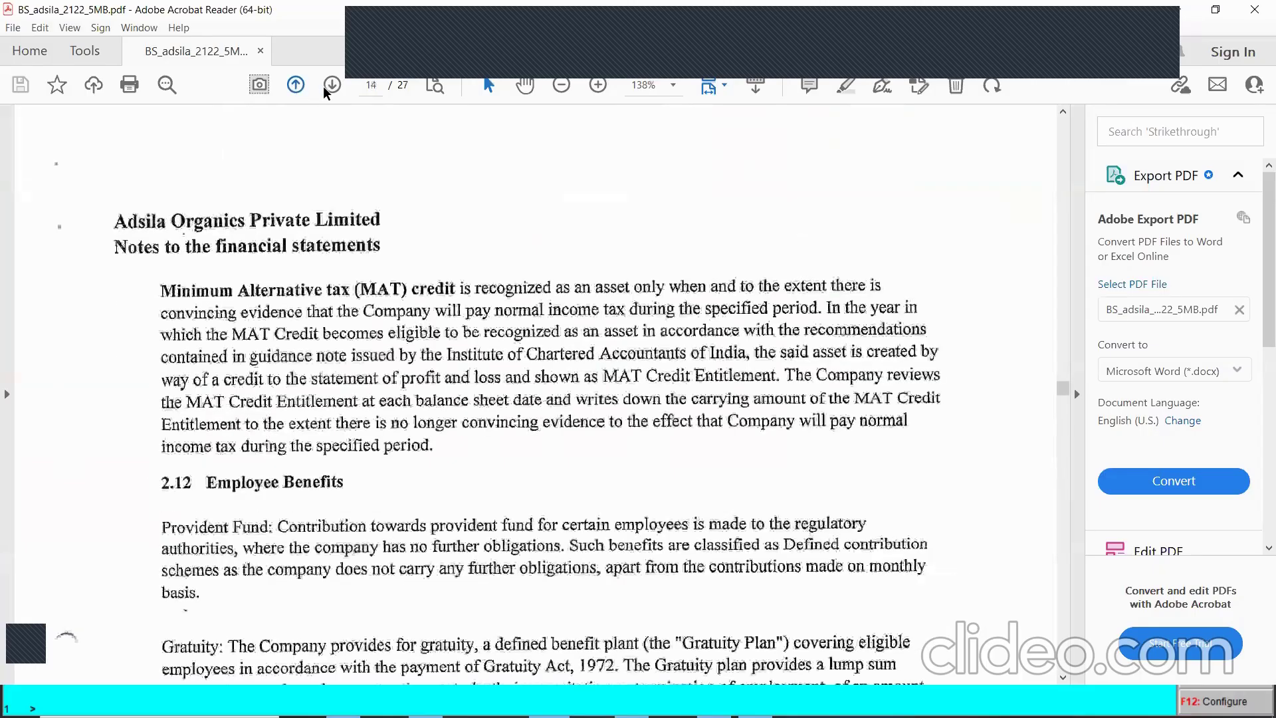
click(332, 87)
click(333, 86)
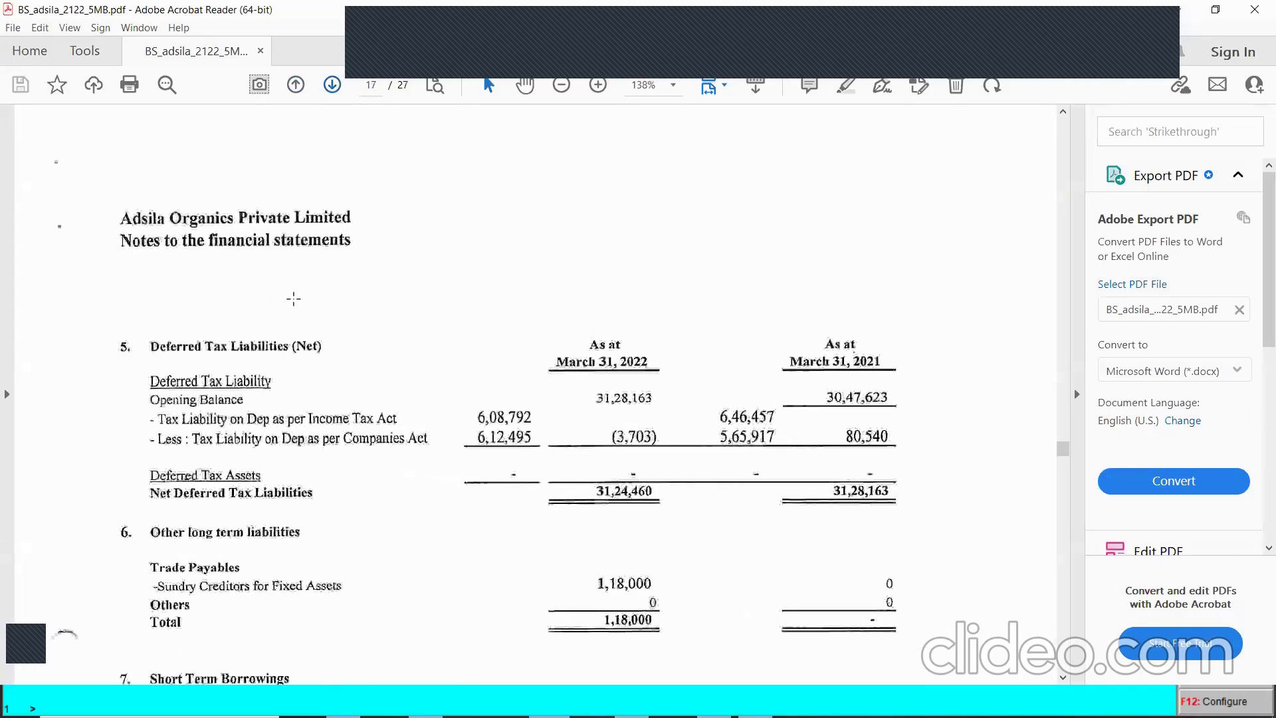
scroll(283, 330, down, 15)
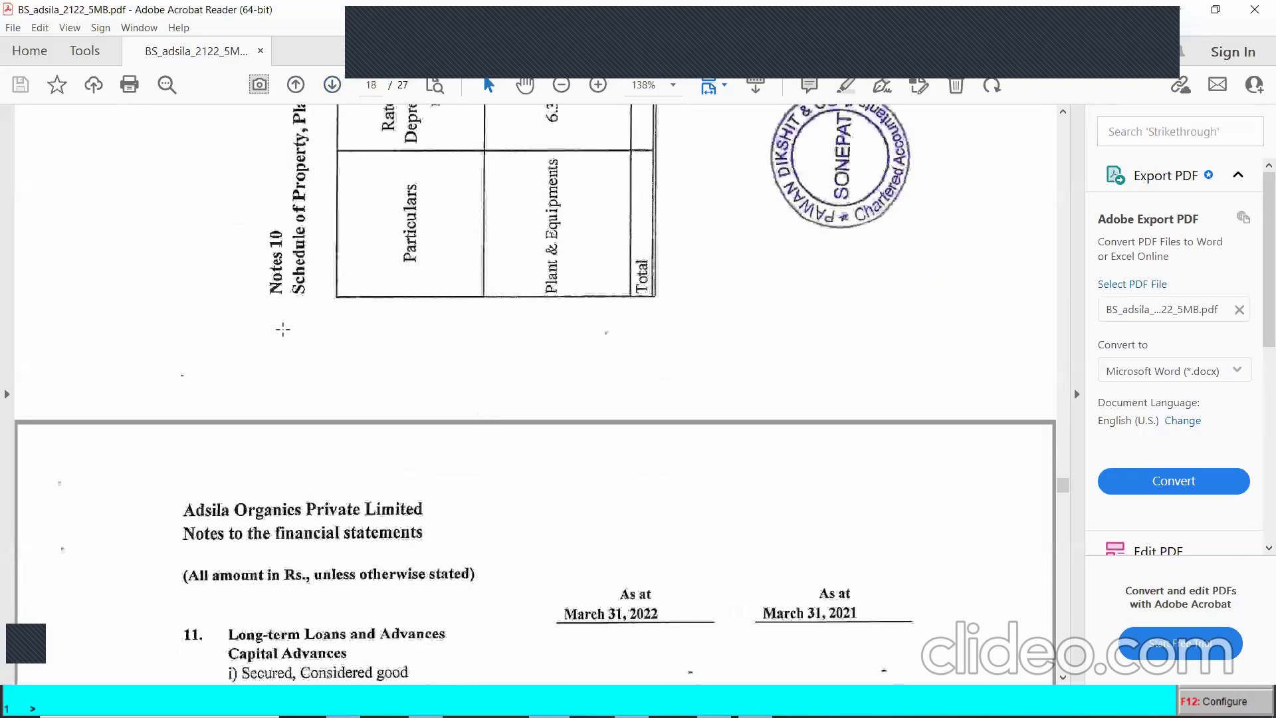
scroll(283, 329, down, 5)
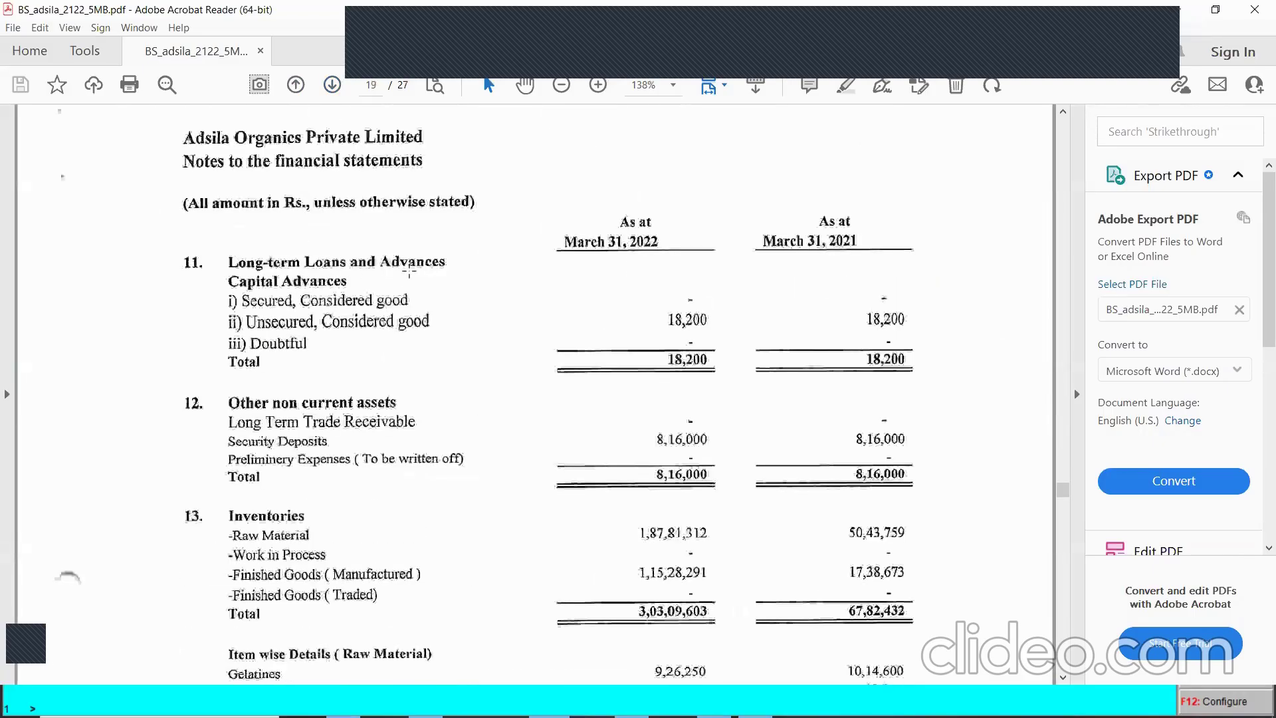
scroll(407, 275, down, 5)
scroll(407, 274, down, 5)
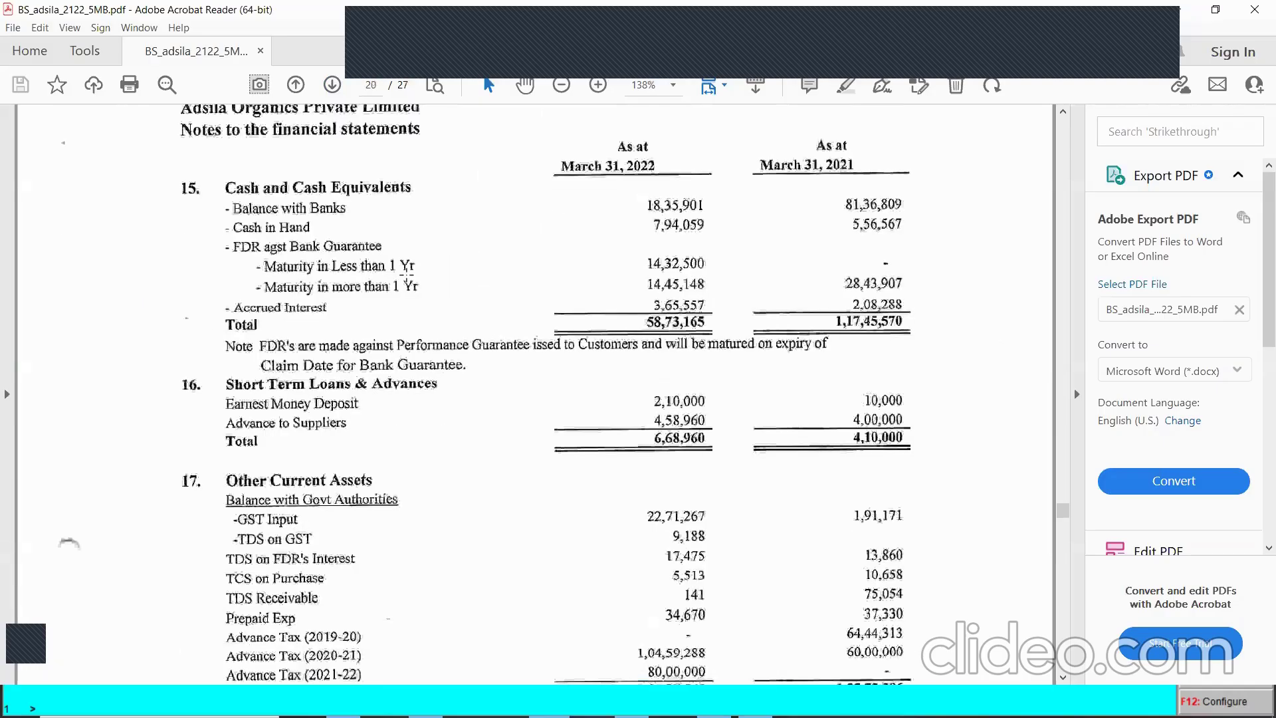
scroll(364, 289, down, 1)
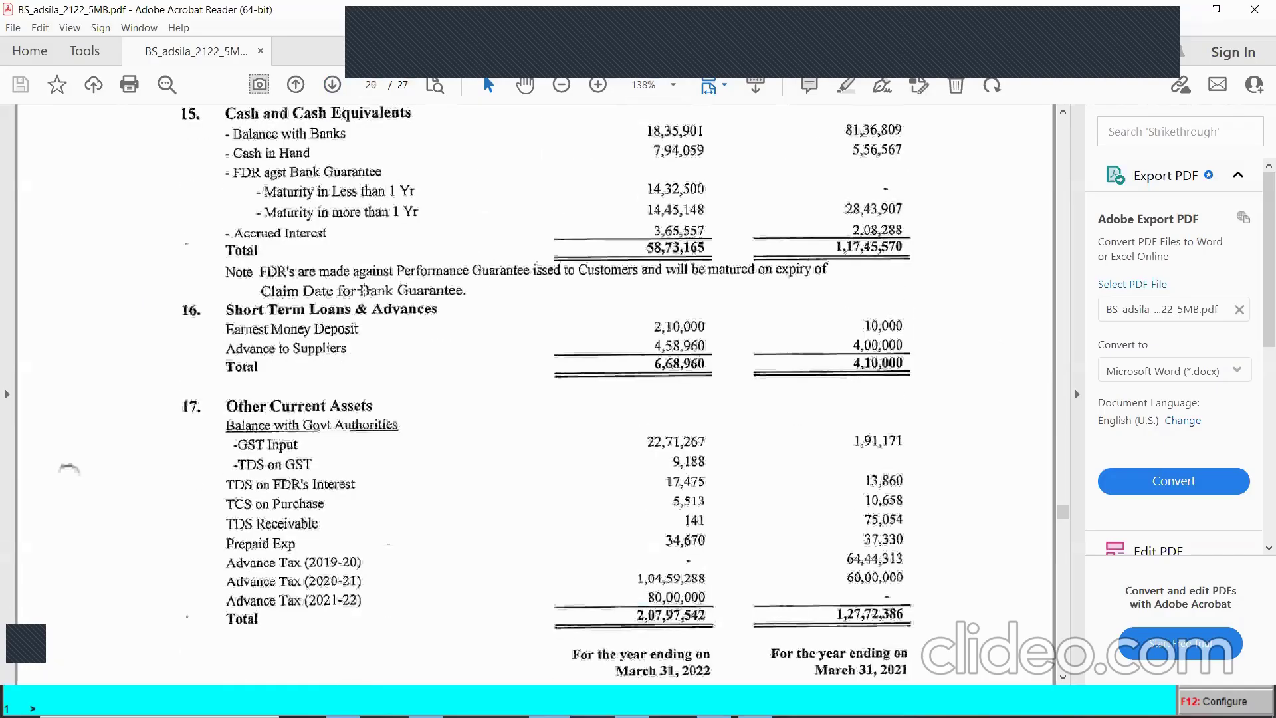
scroll(479, 362, down, 2)
scroll(479, 363, down, 10)
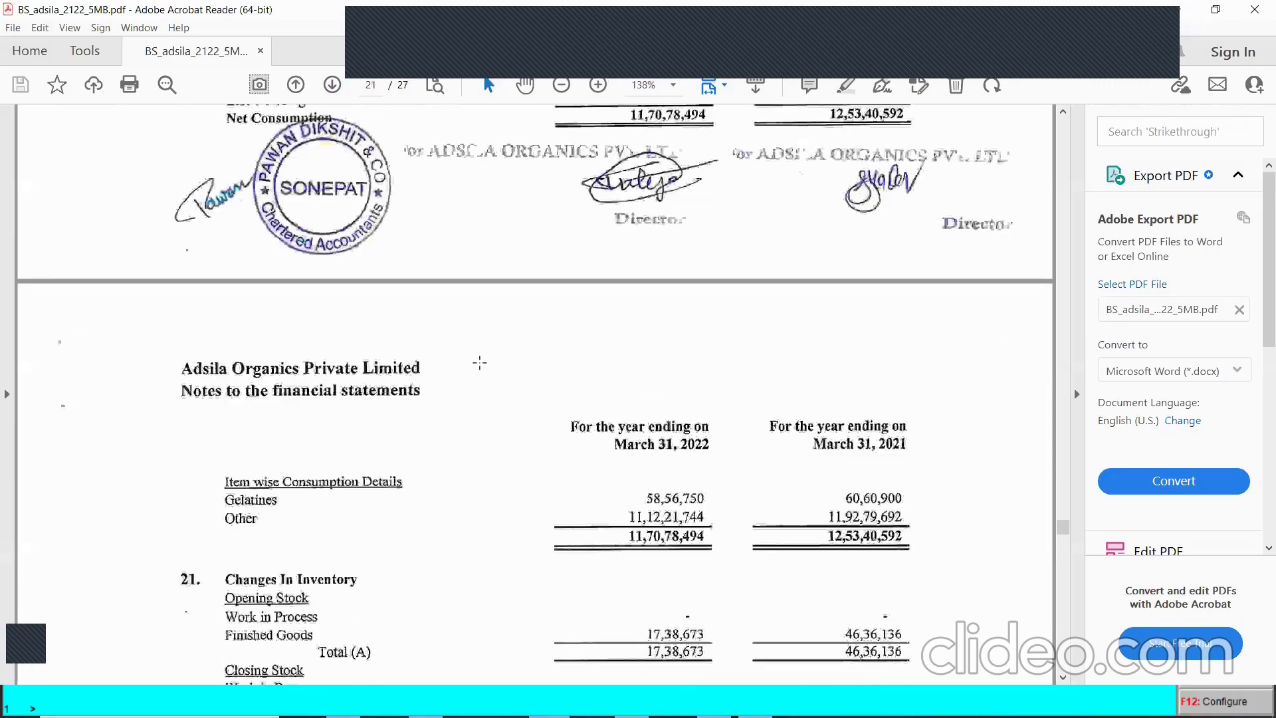
- Examine the expense heads in notes 22 to 24, covering Employee Benefits Expenses, Finance Costs and other expenses
scroll(479, 362, down, 5)
scroll(479, 362, down, 5)
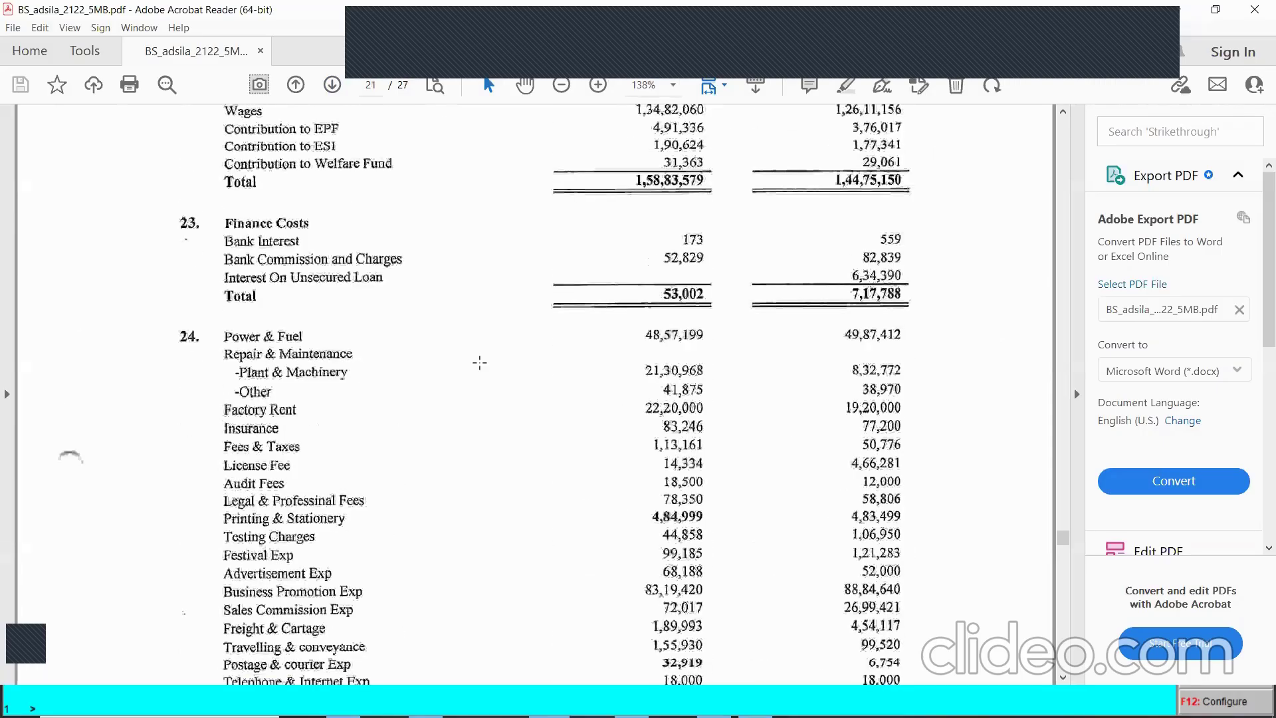
scroll(479, 362, up, 1)
scroll(217, 222, up, 1)
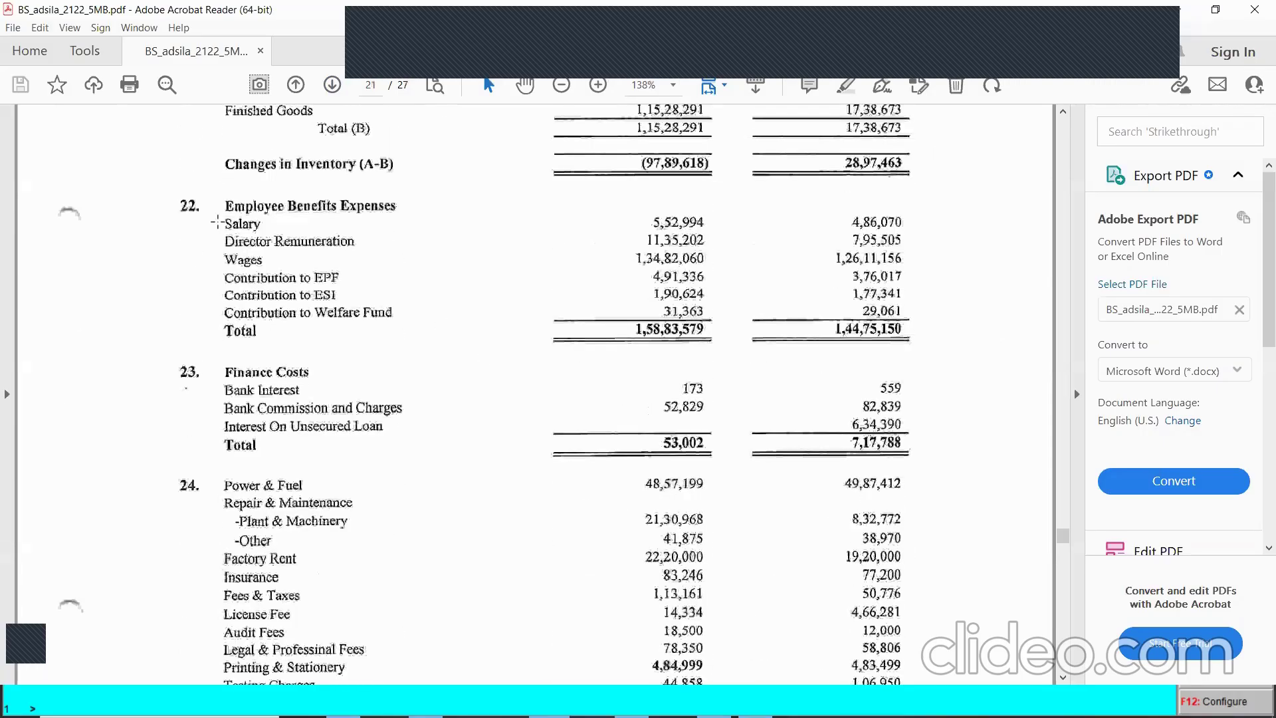
drag(221, 198, 413, 227)
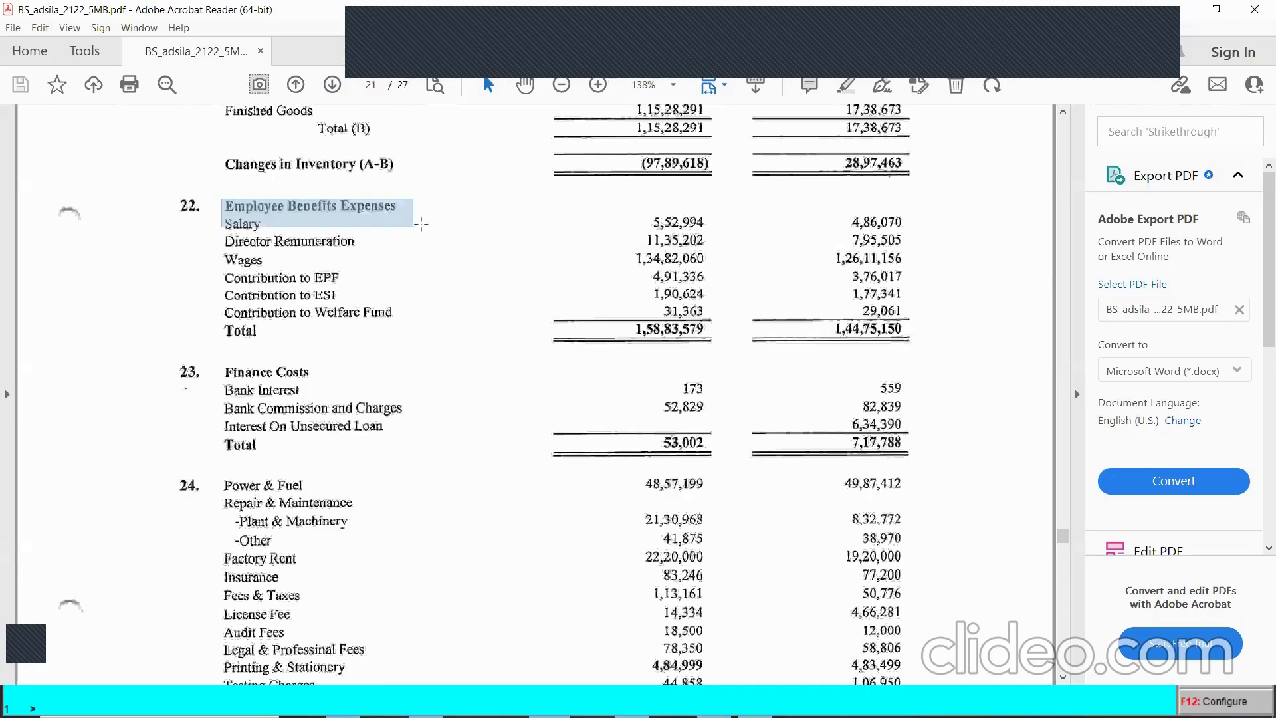
click(265, 392)
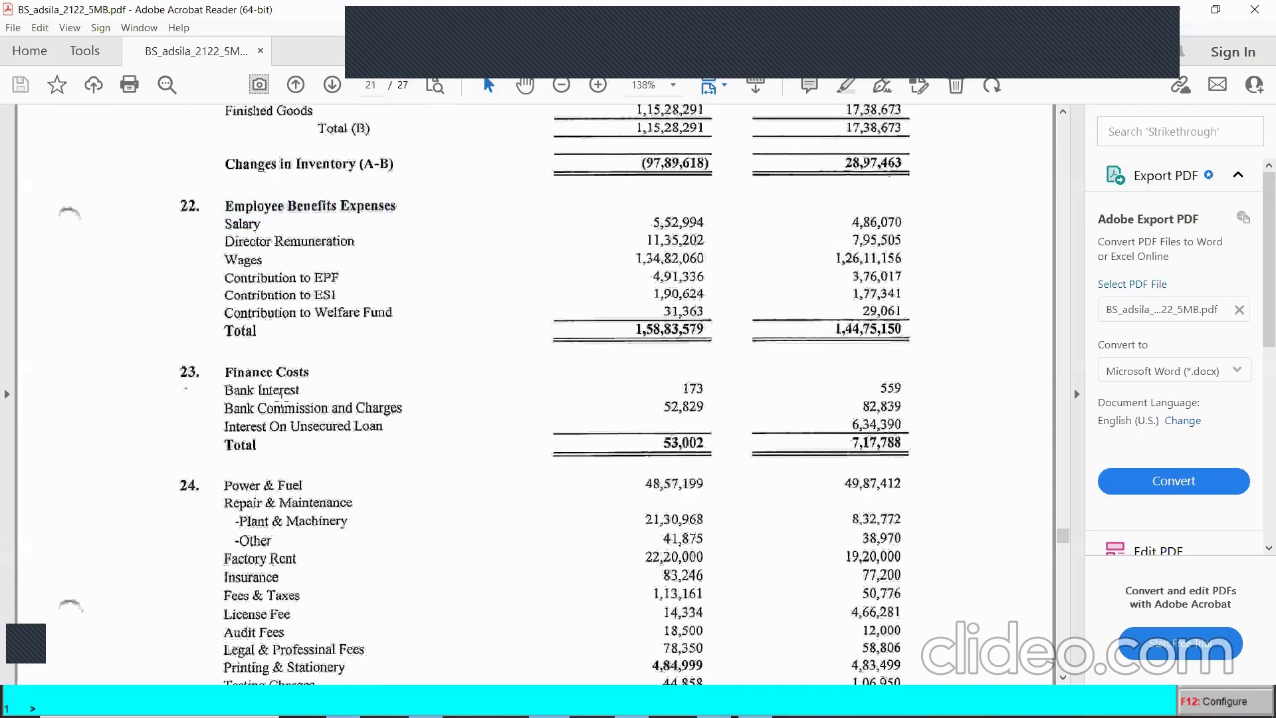
scroll(264, 410, down, 1)
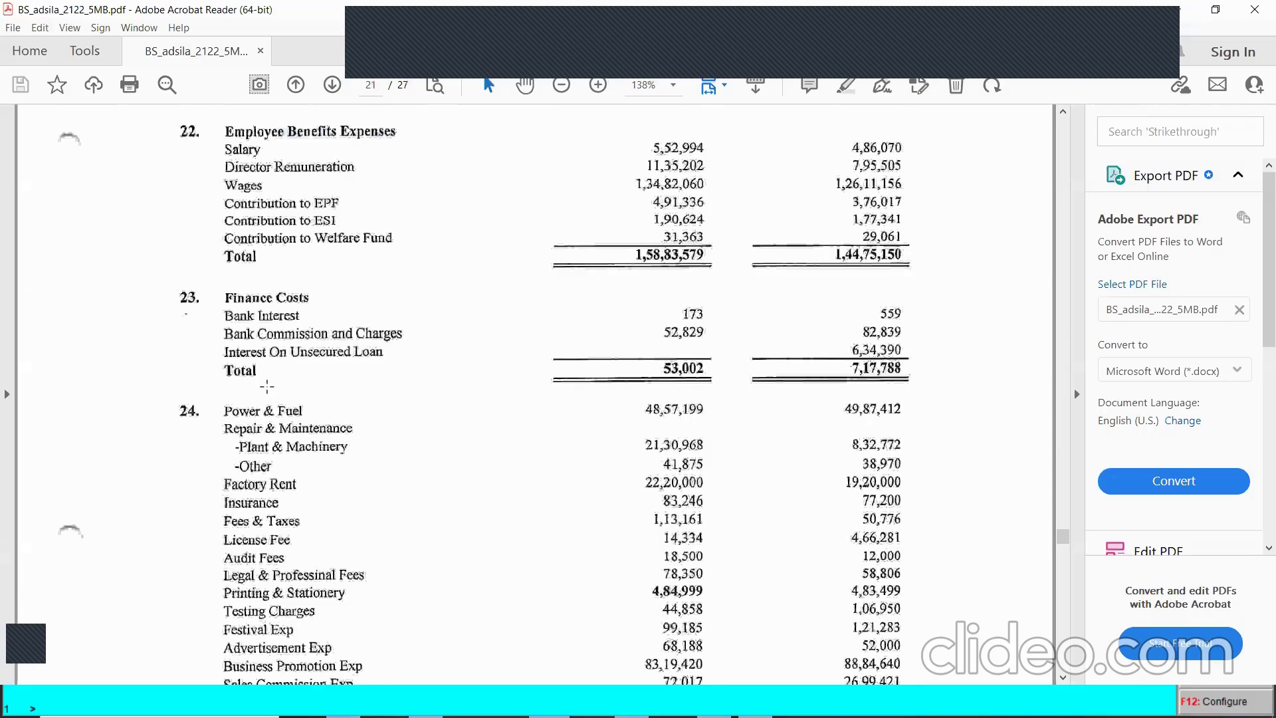
scroll(295, 336, down, 1)
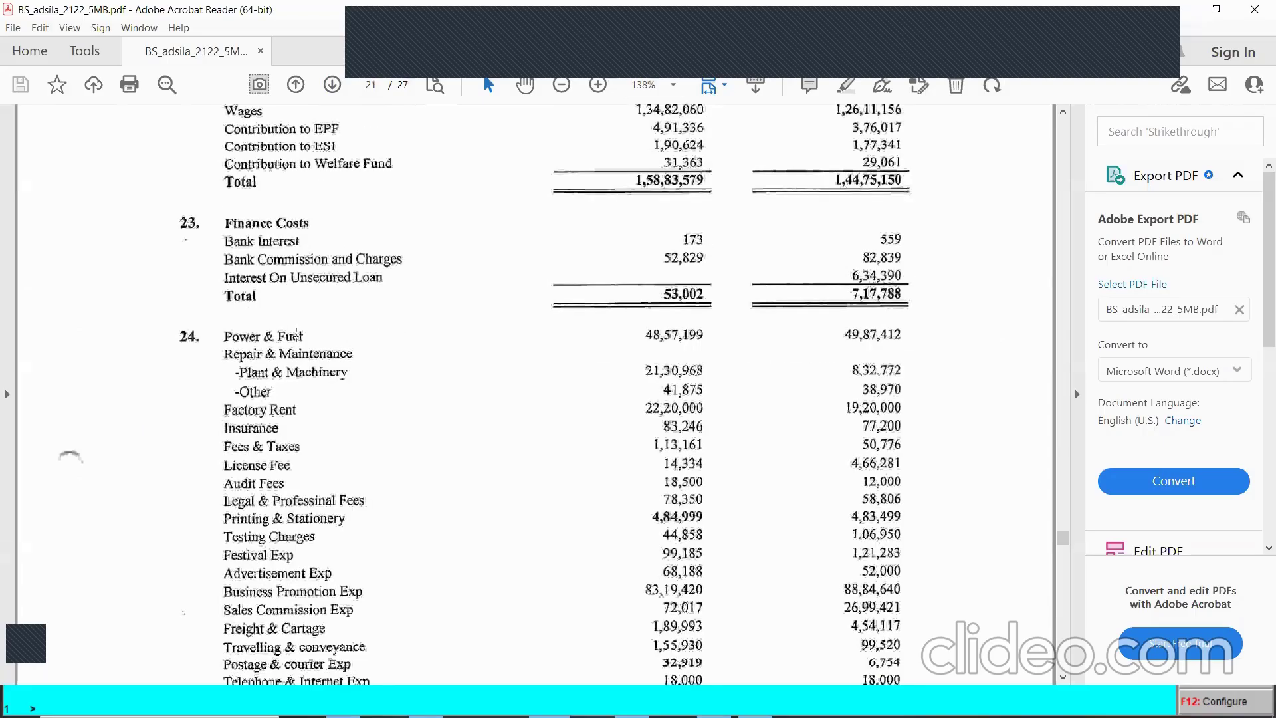
scroll(370, 430, down, 2)
scroll(370, 430, up, 4)
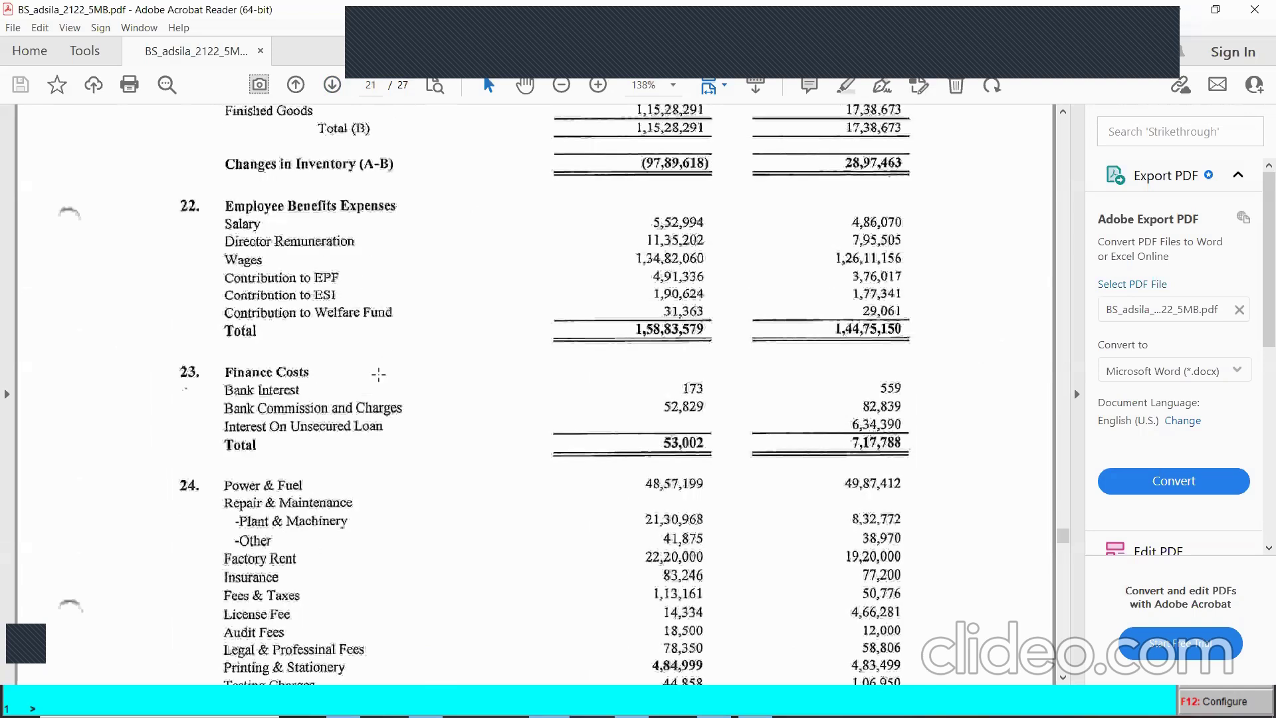
key(alt+Tab)
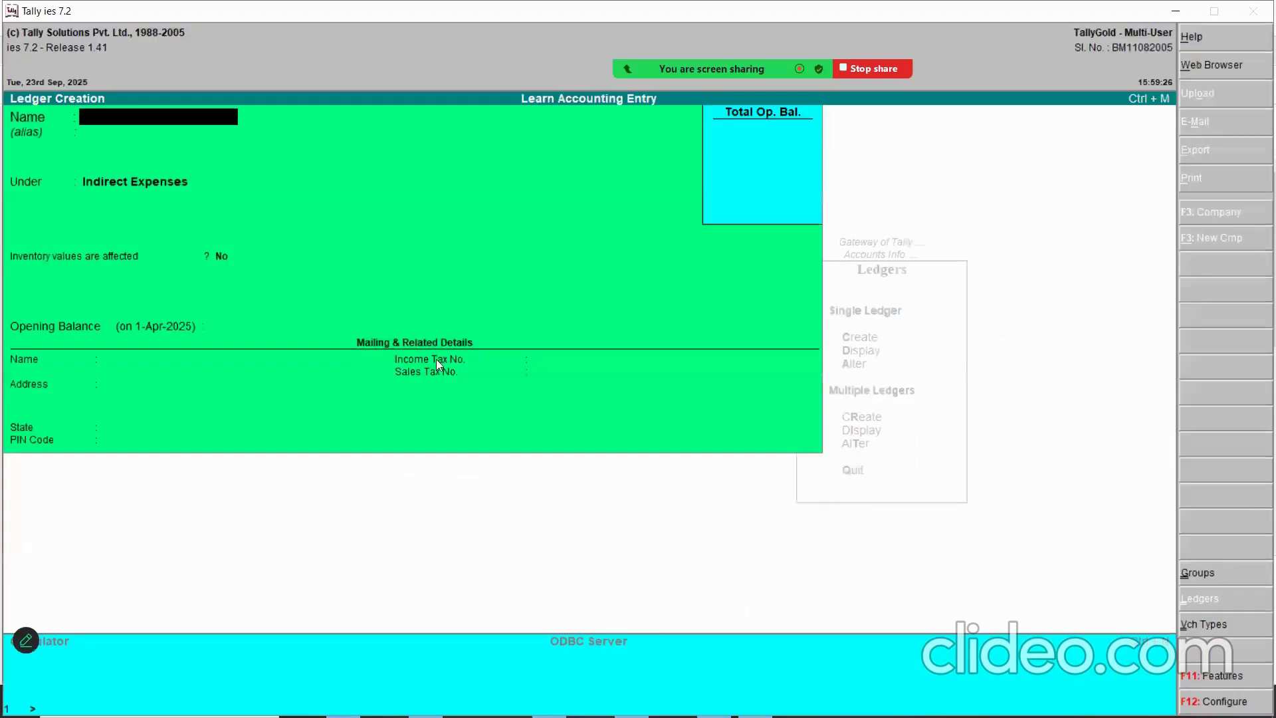
key(alt+Tab)
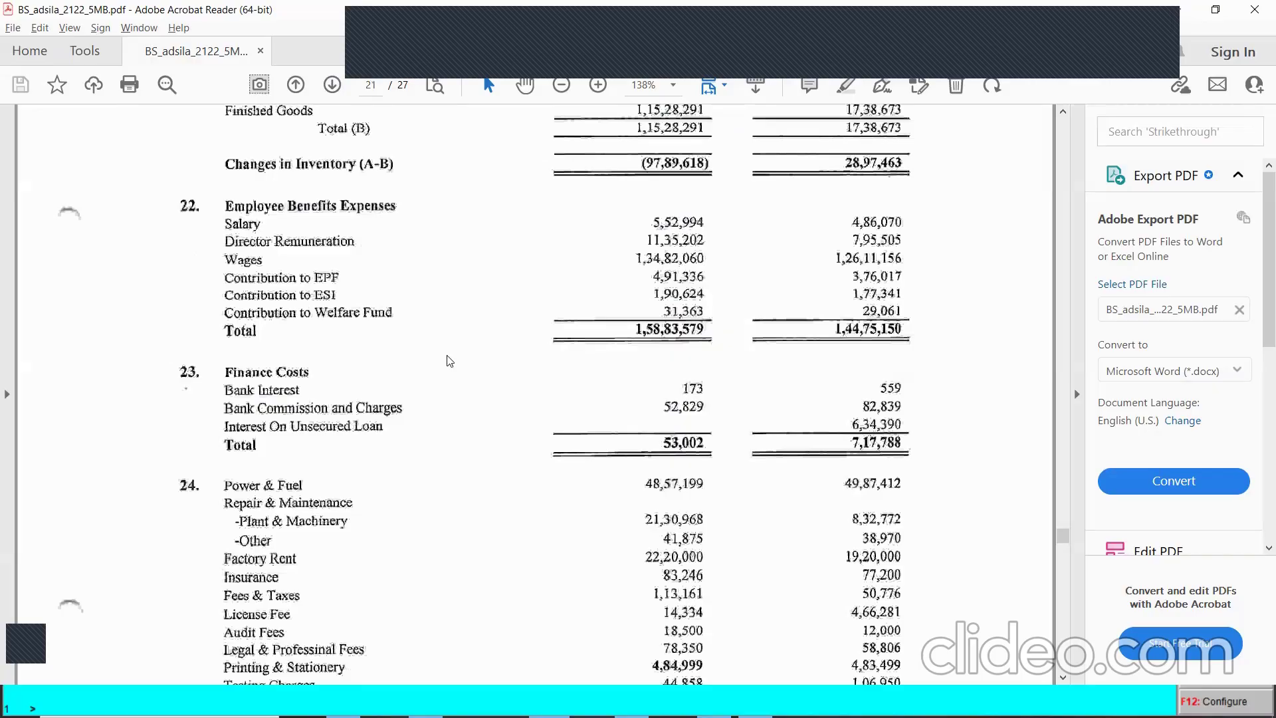
key(alt+Tab)
key(alt+Tab)
key(alt+Tab)
key(alt+Tab)
key(alt+Tab)
key(alt+Tab)
key(alt+Tab)
key(alt+Tab)
key(alt+Tab)
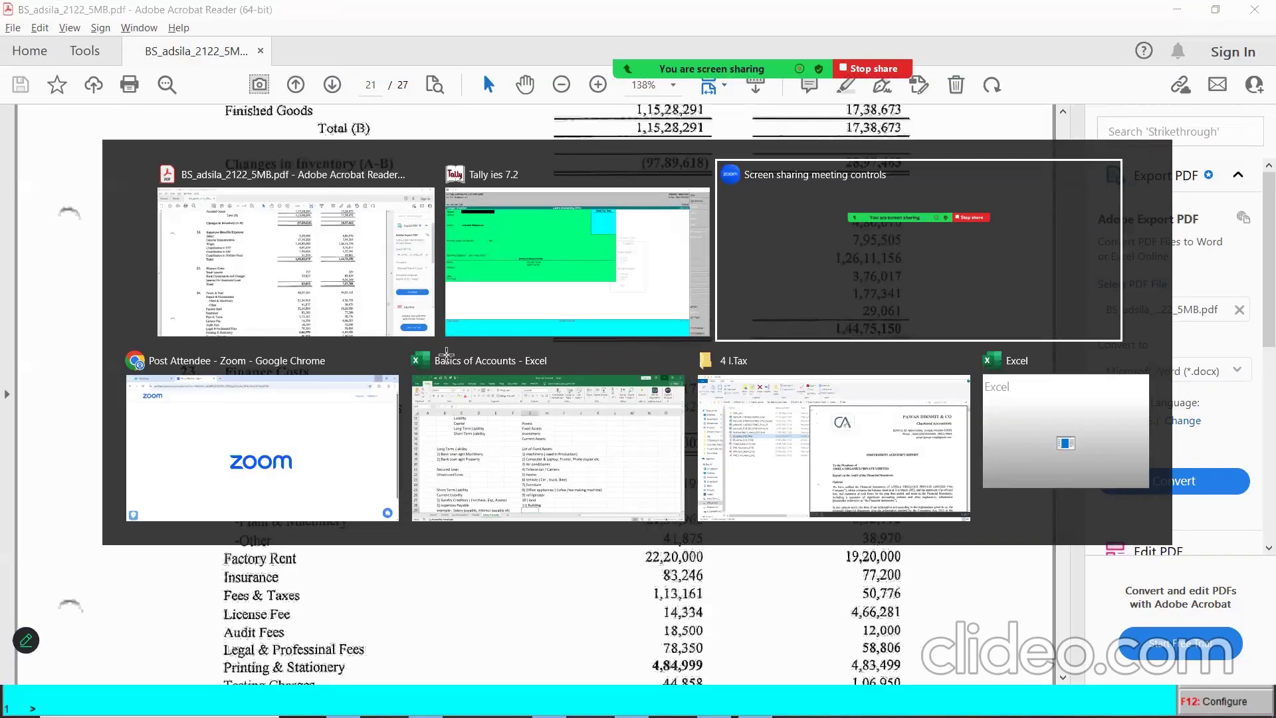
- Switch back to Tally, leave ledger creation and return to Accounts Info
key(super)
click(754, 702)
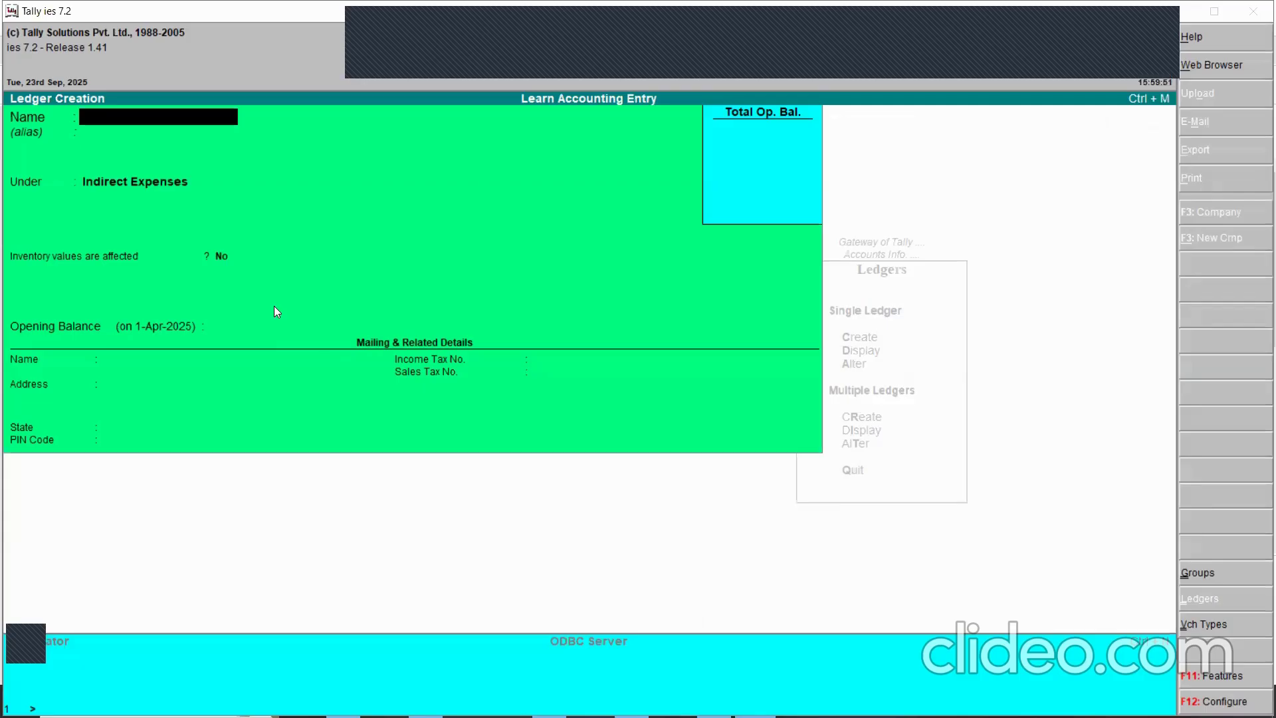
key(Escape)
key(Down)
key(Down)
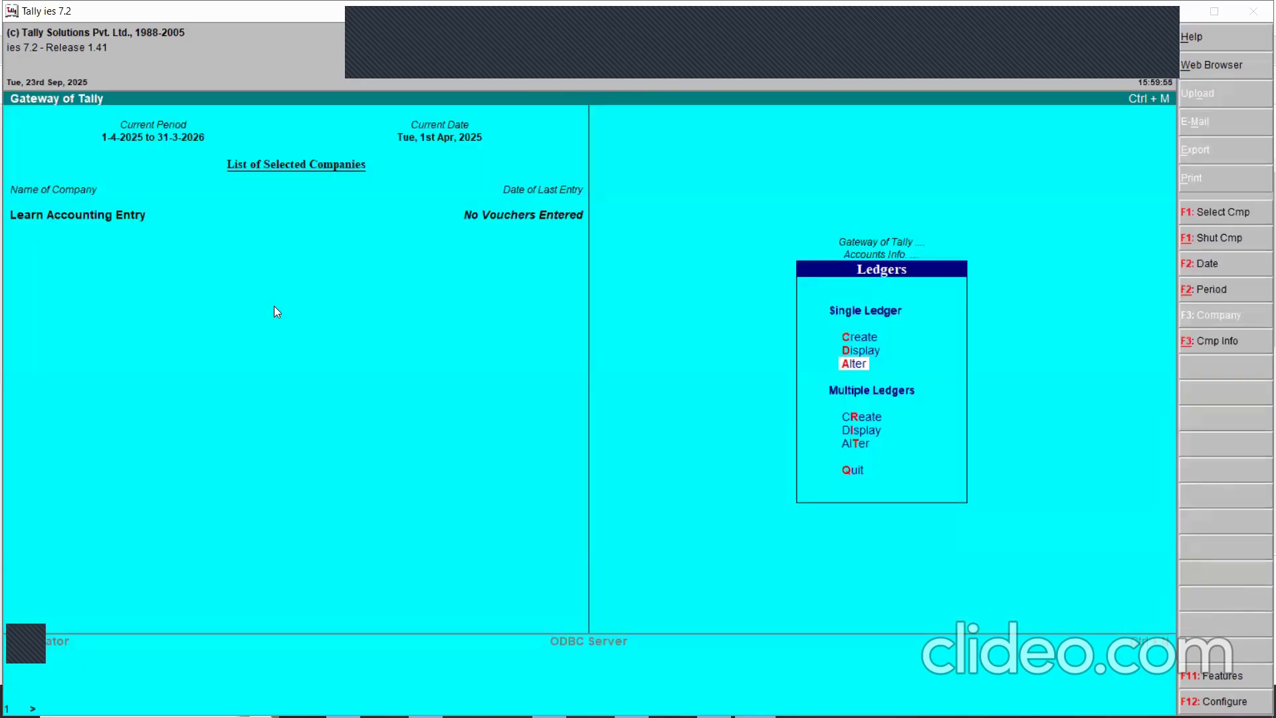
key(Escape)
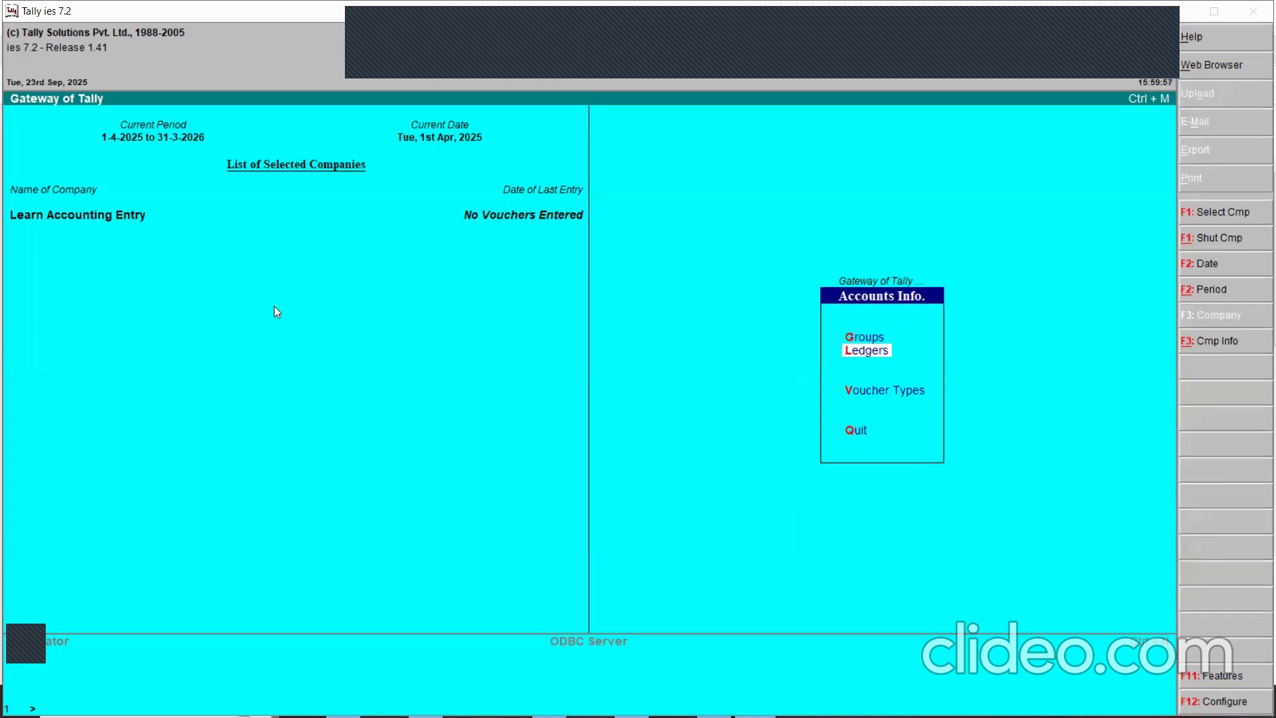
- Create a group named Employee Benefit Exp under Indirect Incomes, keeping the default group options
key(Up)
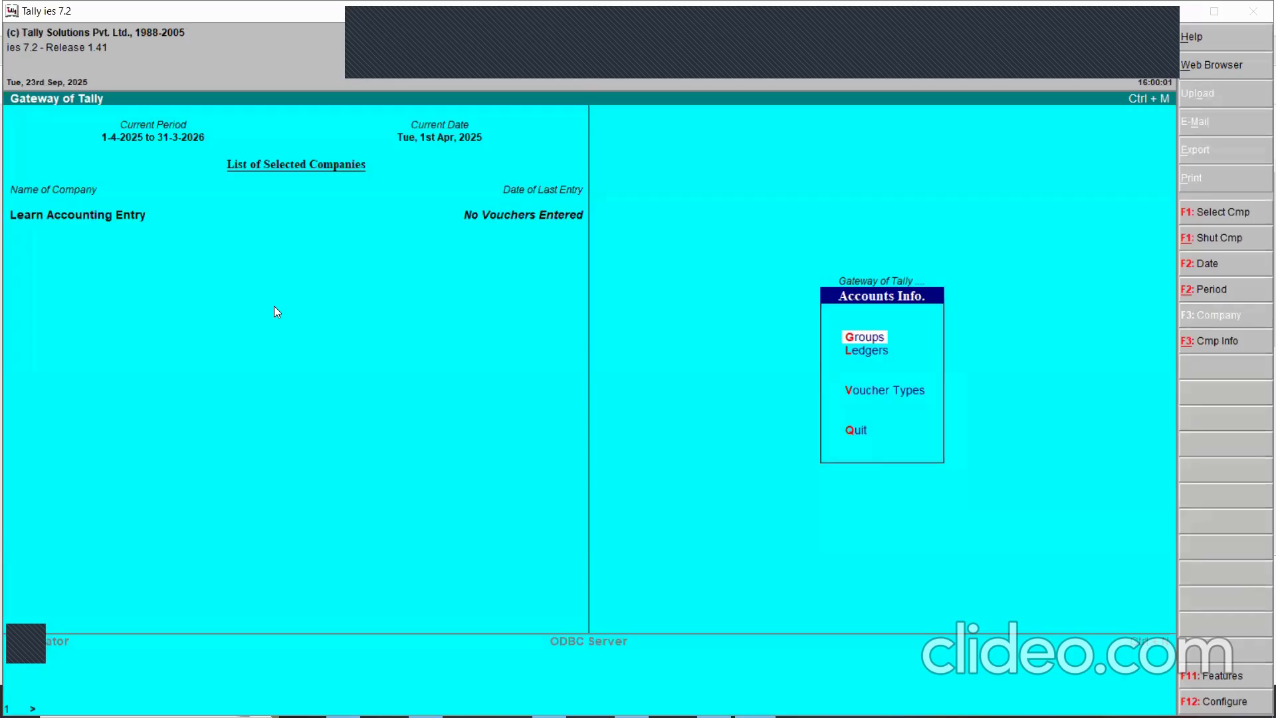
key(Return)
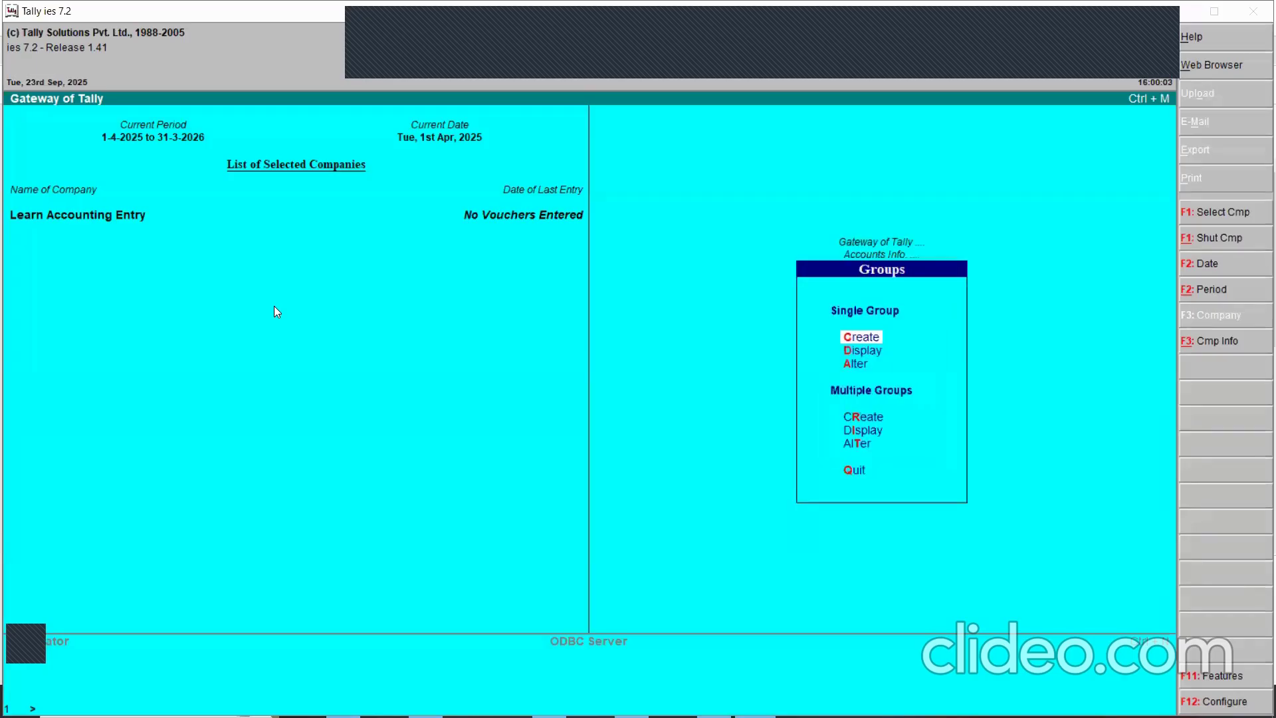
key(Return)
text(Employee ben)
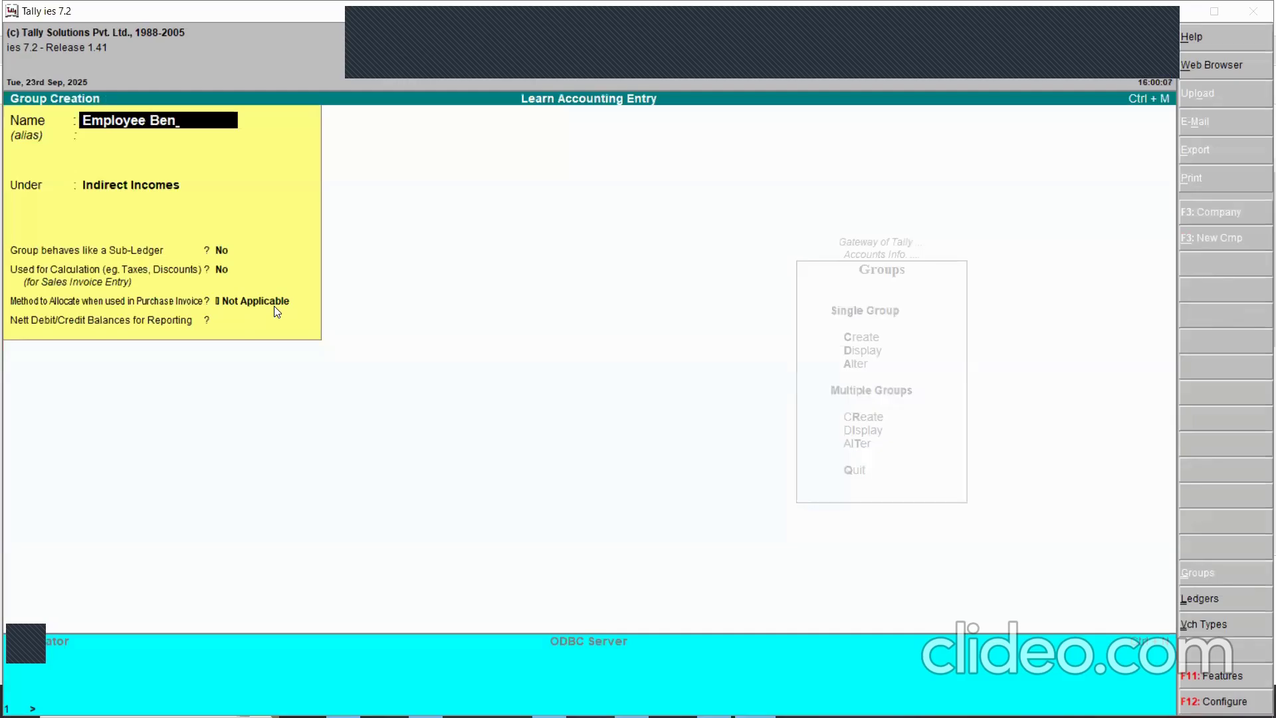
text(efit Exp)
key(Return)
key(Return)
key(Return)
key(Return)
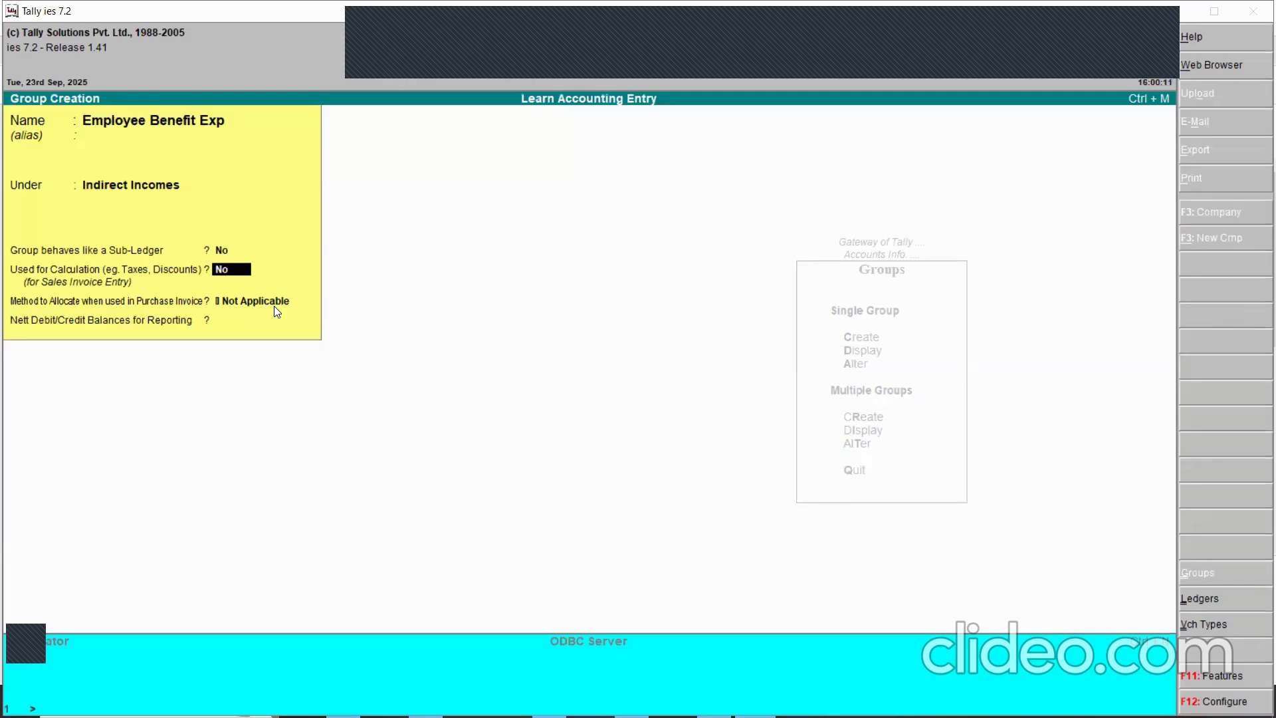
key(Return)
key(Return)
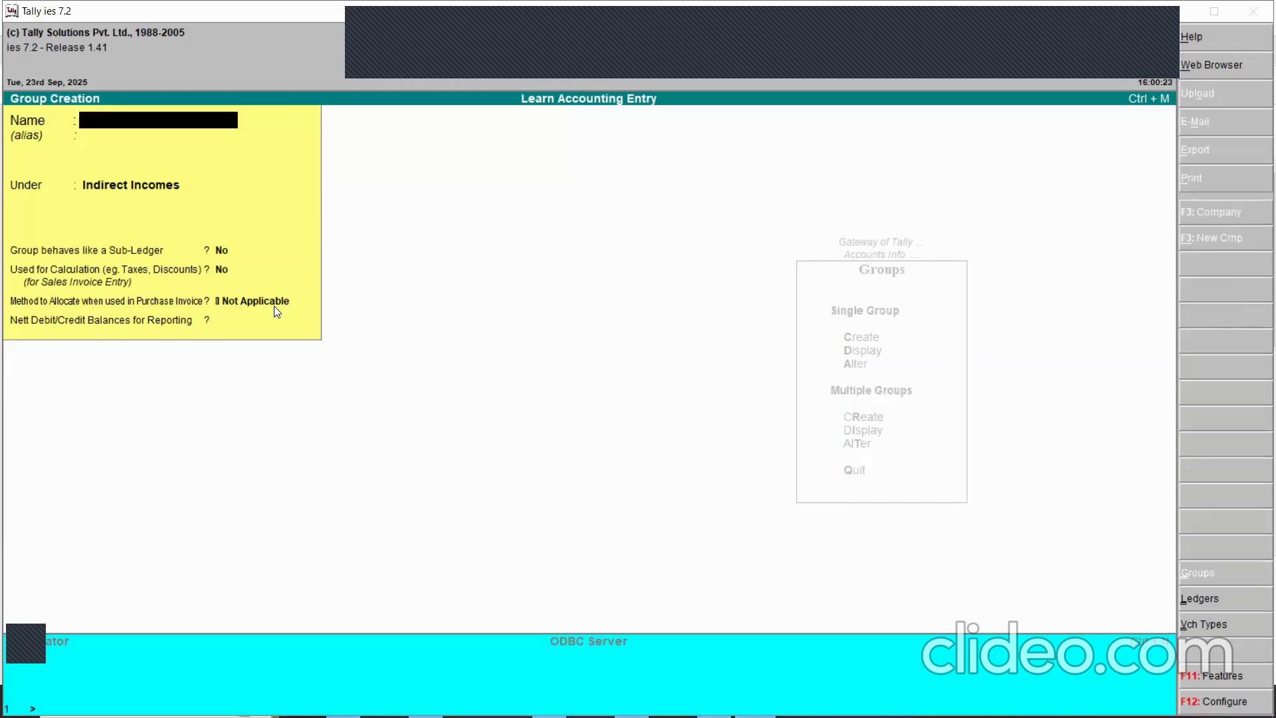
- Create a group named Salary to Staff under Employee Benefit Exp
text(Salary to Staff)
key(Return)
key(Return)
text(Emp)
key(Return)
key(Return)
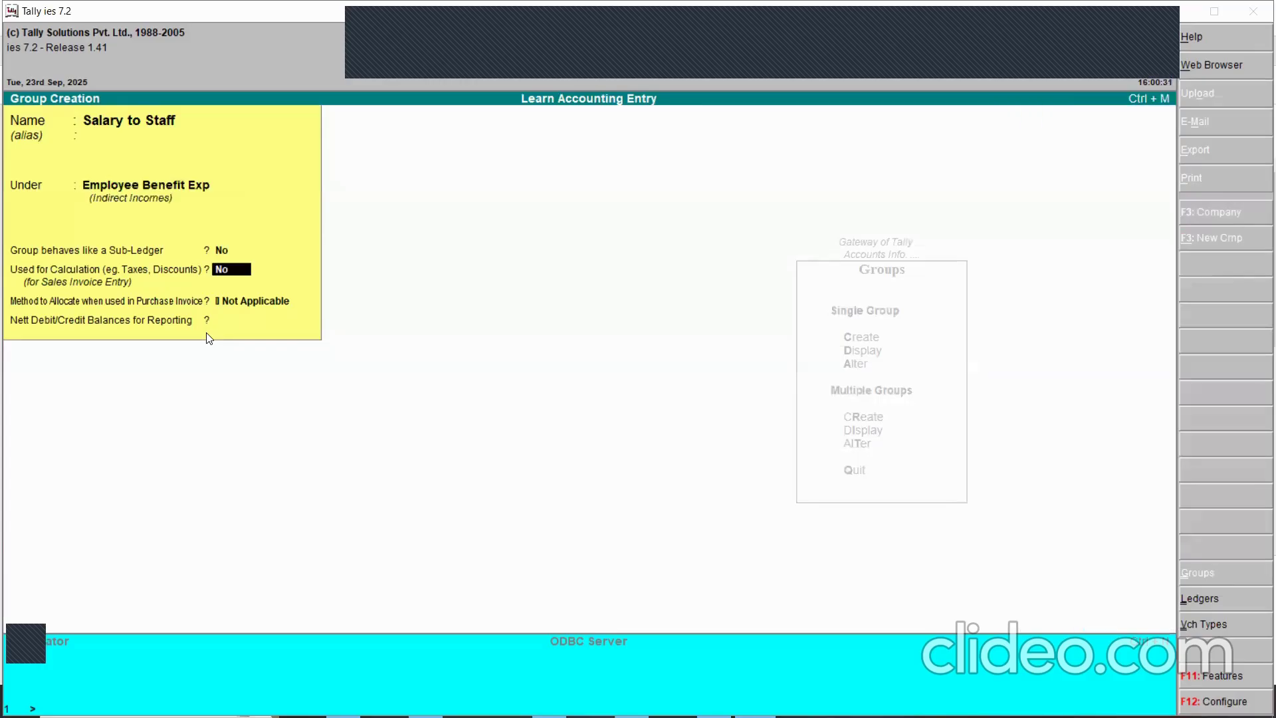
key(ctrl+a)
- Create a group named Wages to Workers under Employee Benefit Exp, keeping the default group options
text(Wages to Wor)
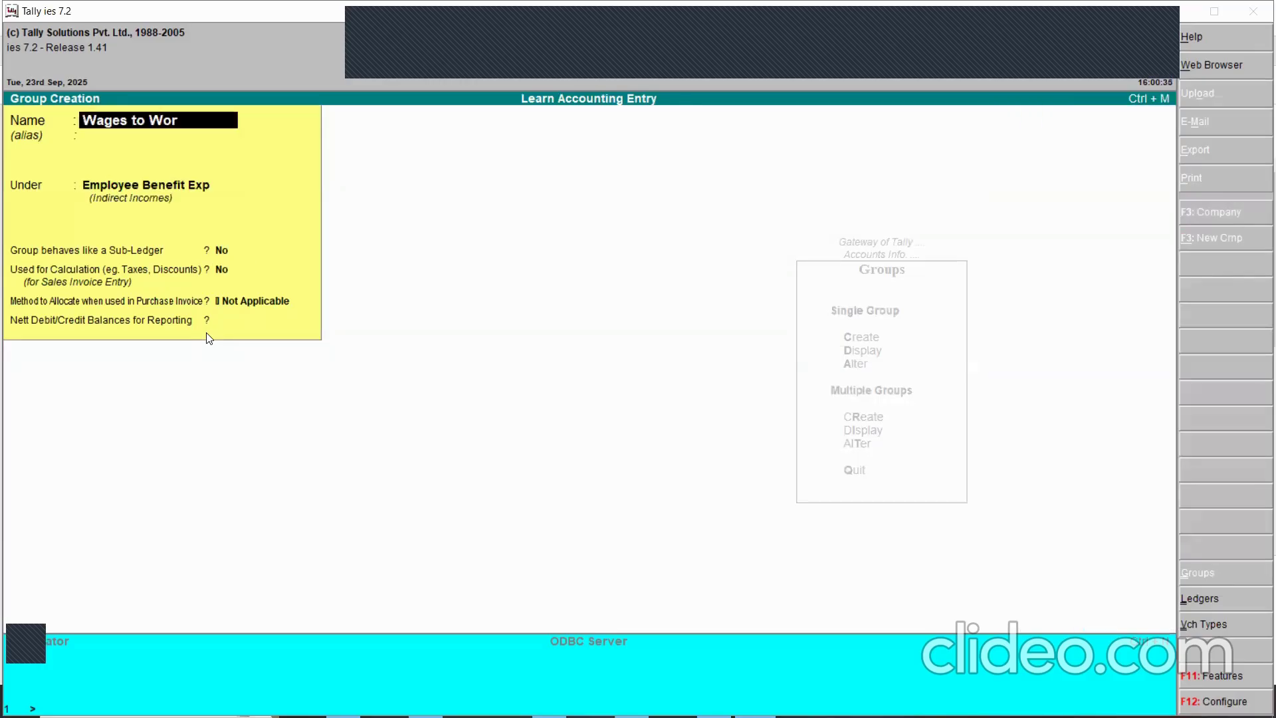
text(kers)
key(Return)
key(Return)
key(Return)
key(Return)
key(Return)
key(Return)
key(Return)
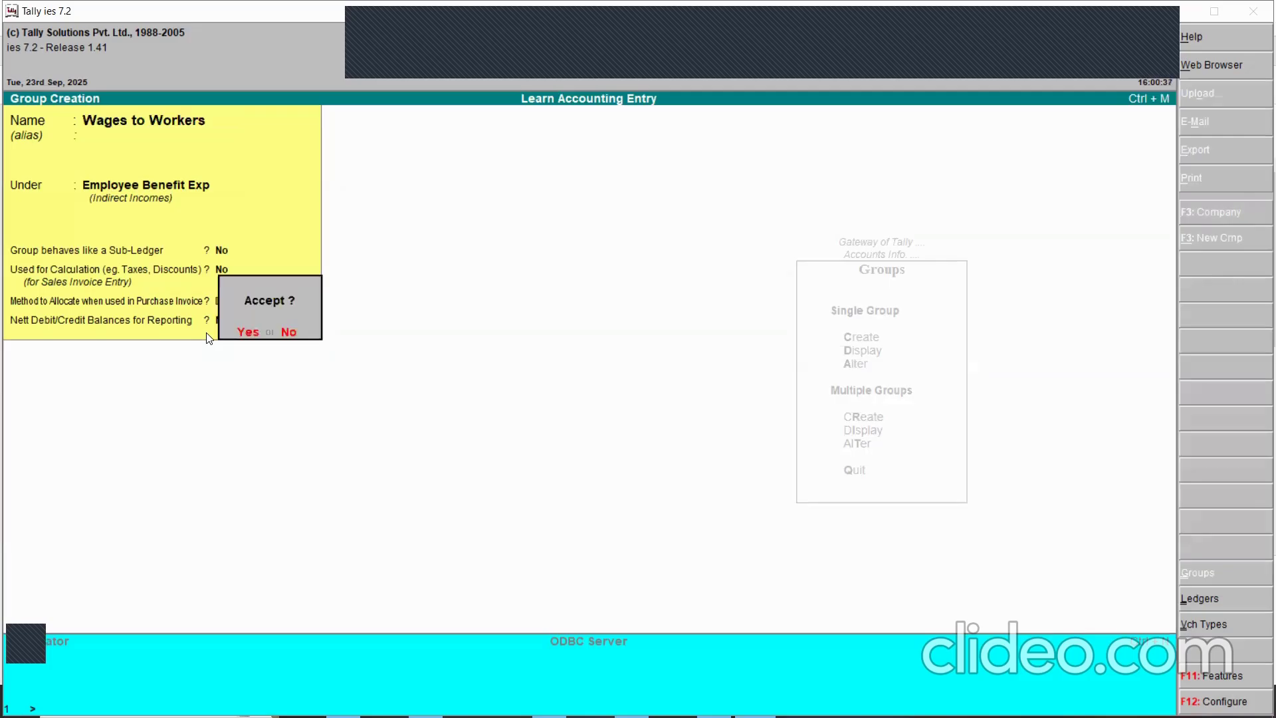
key(Return)
- Create a group named Employer Contribution to PF under Employee Benefit Exp
text(Em)
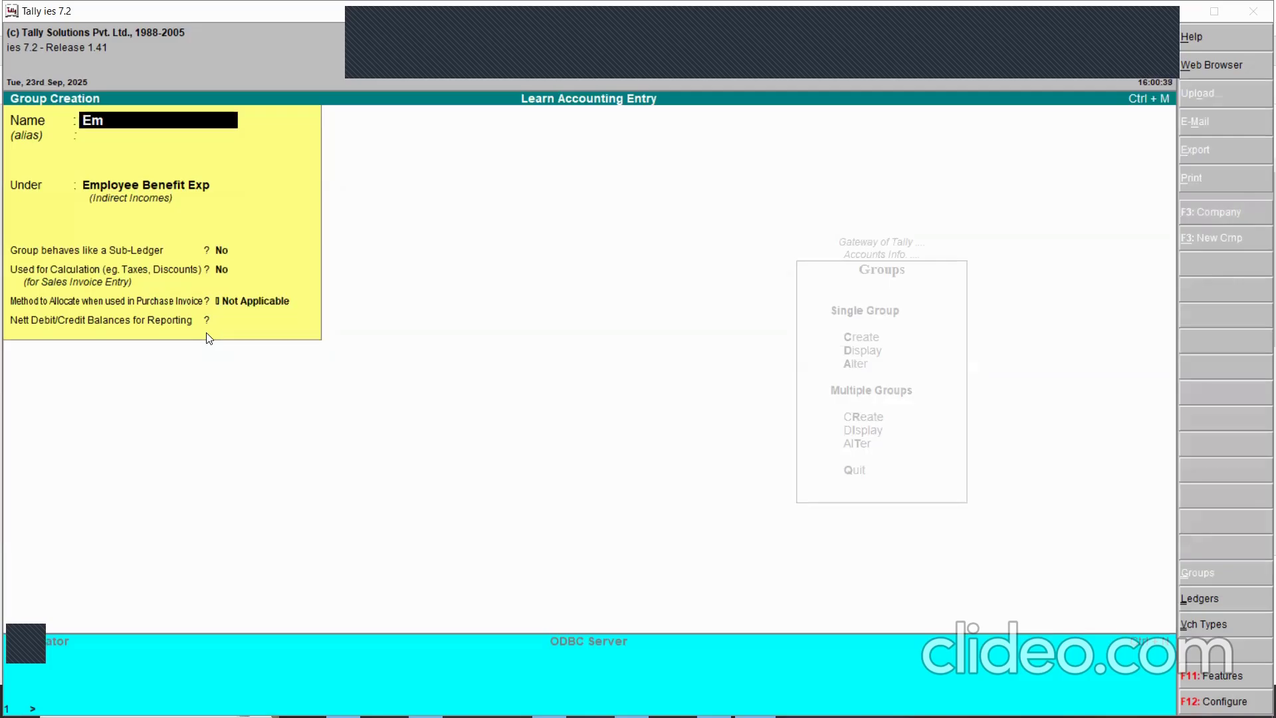
text(ployer Contribution)
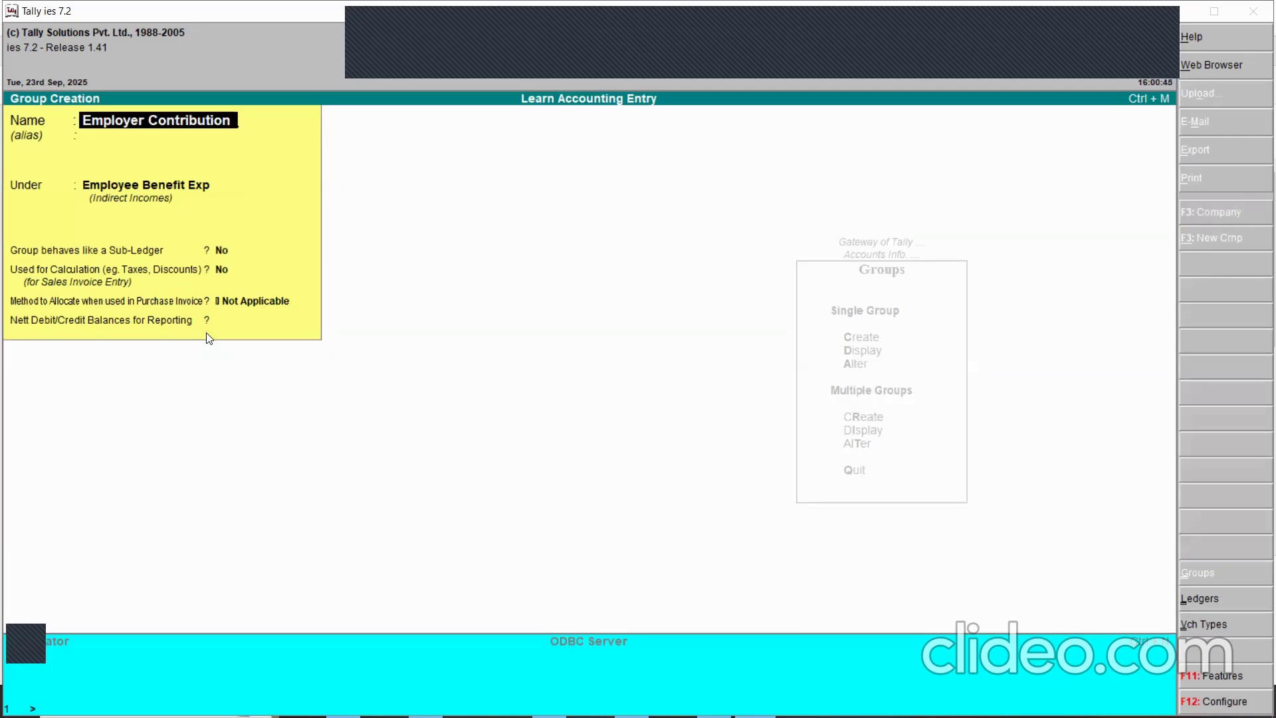
text( to PF)
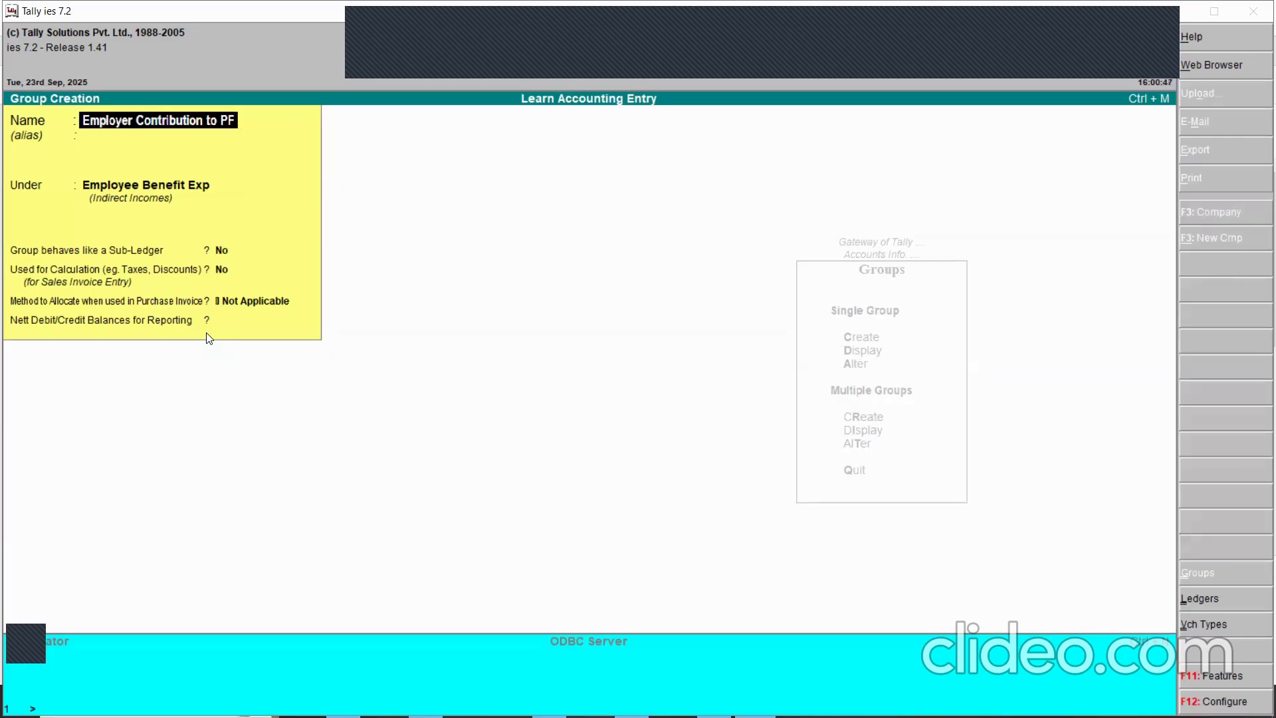
key(Return)
key(Return)
key(Return)
key(Return)
key(Return)
key(Return)
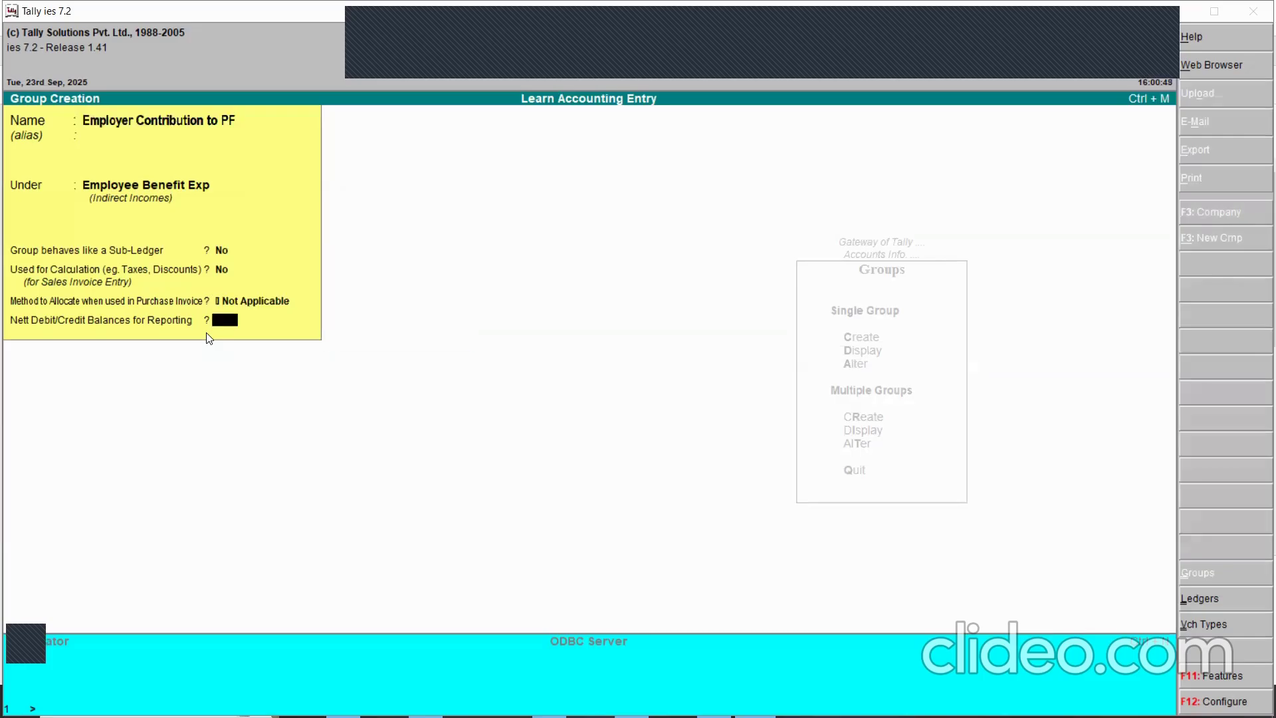
key(Return)
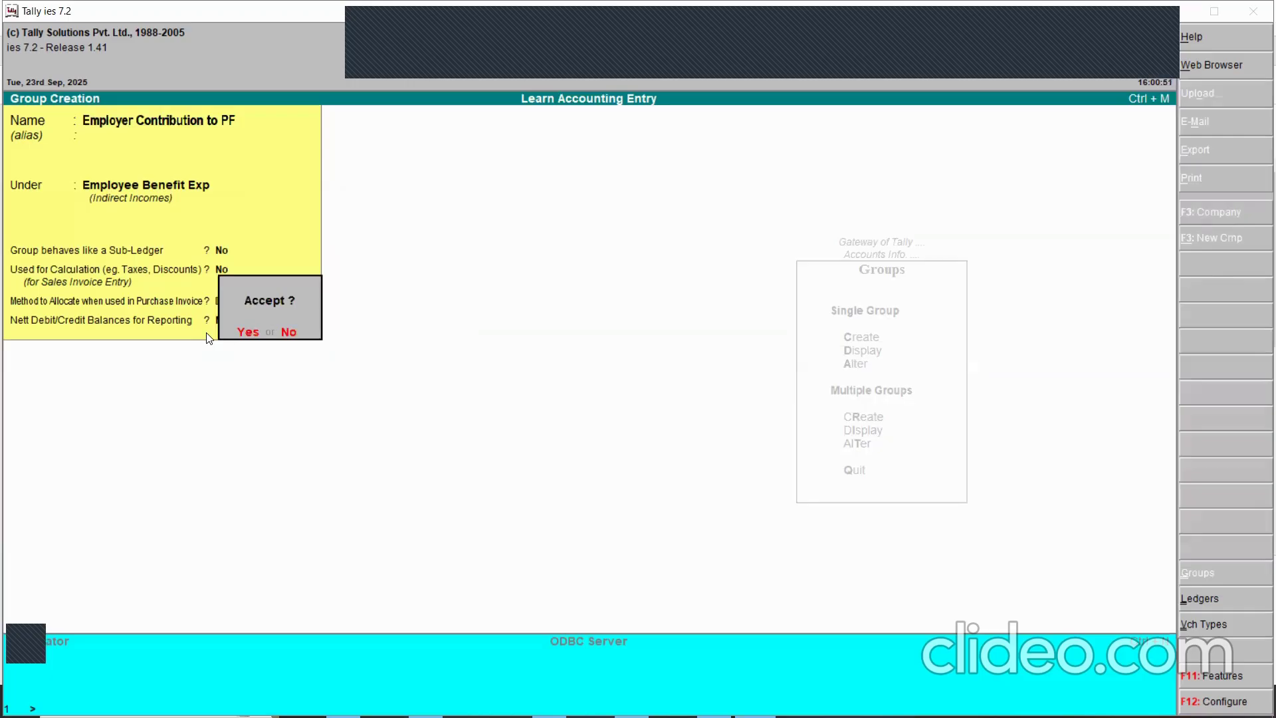
key(Return)
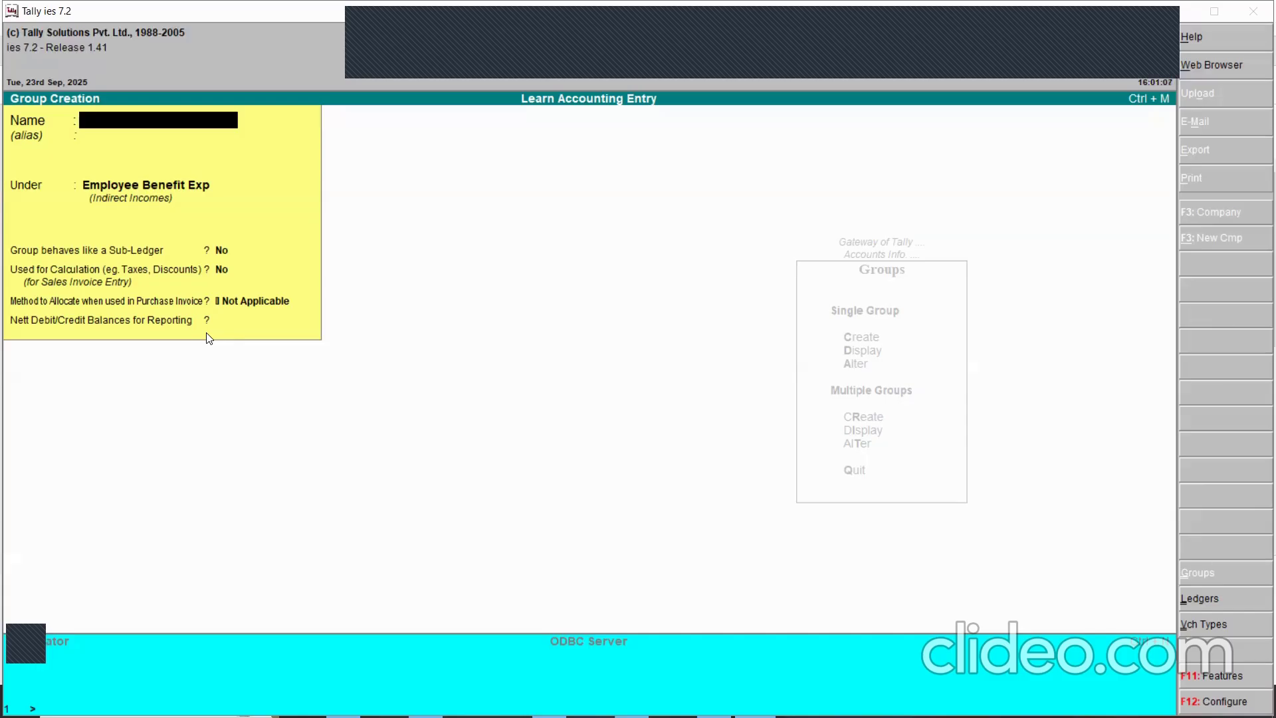
- Rename the Employer Contribution to PF group as Employer Contribution to PF-Staff and return to Accounts Info
key(Escape)
key(Down)
key(Down)
key(Down)
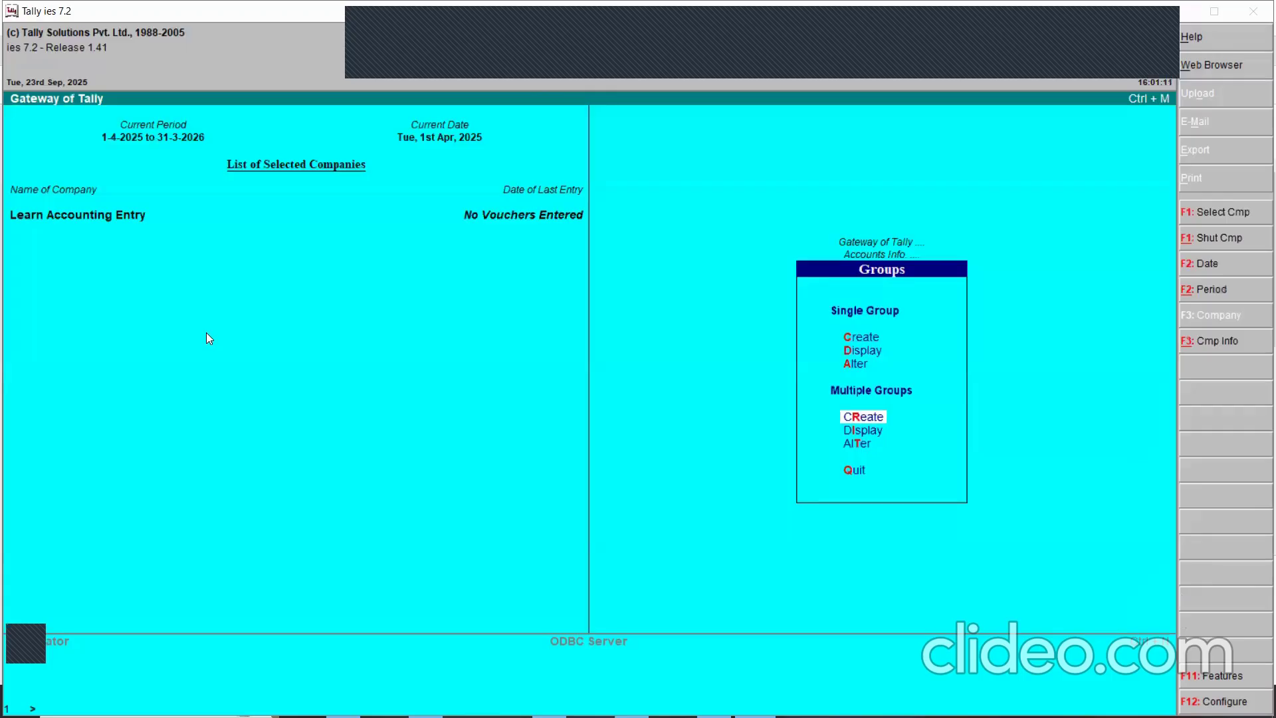
key(Up)
key(Return)
text(Emp)
key(Down)
key(Return)
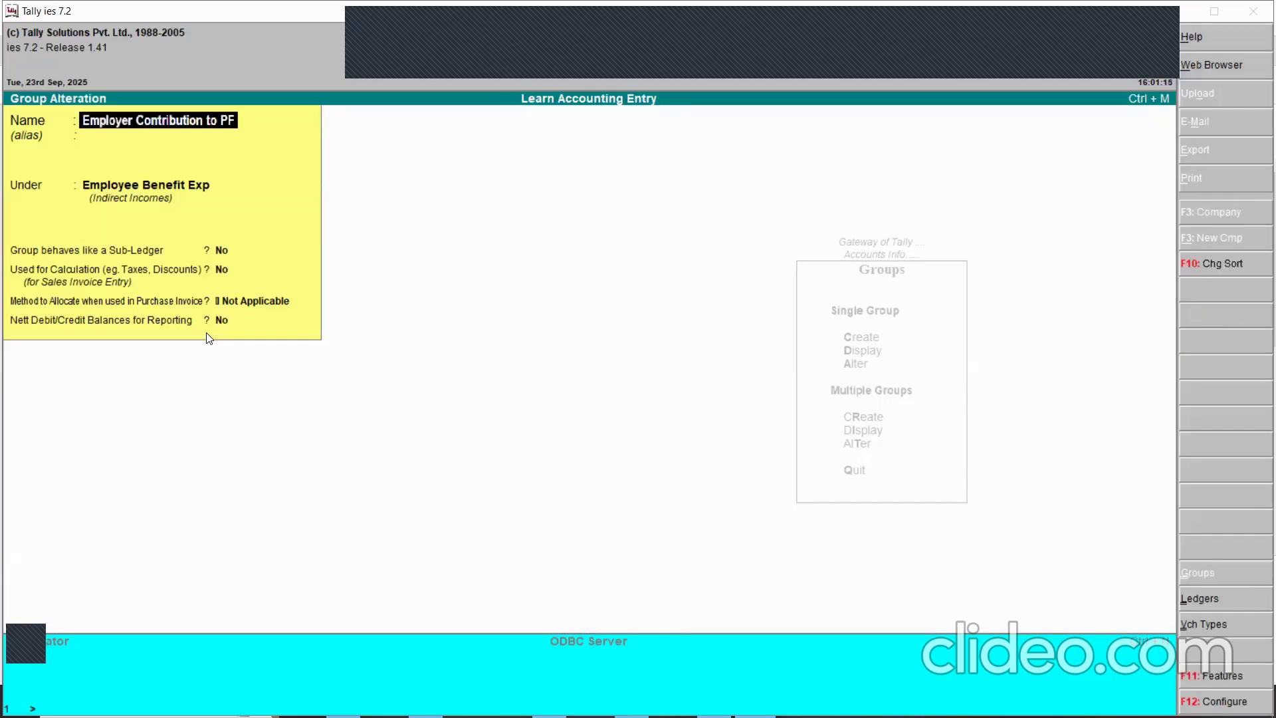
text(-Staff)
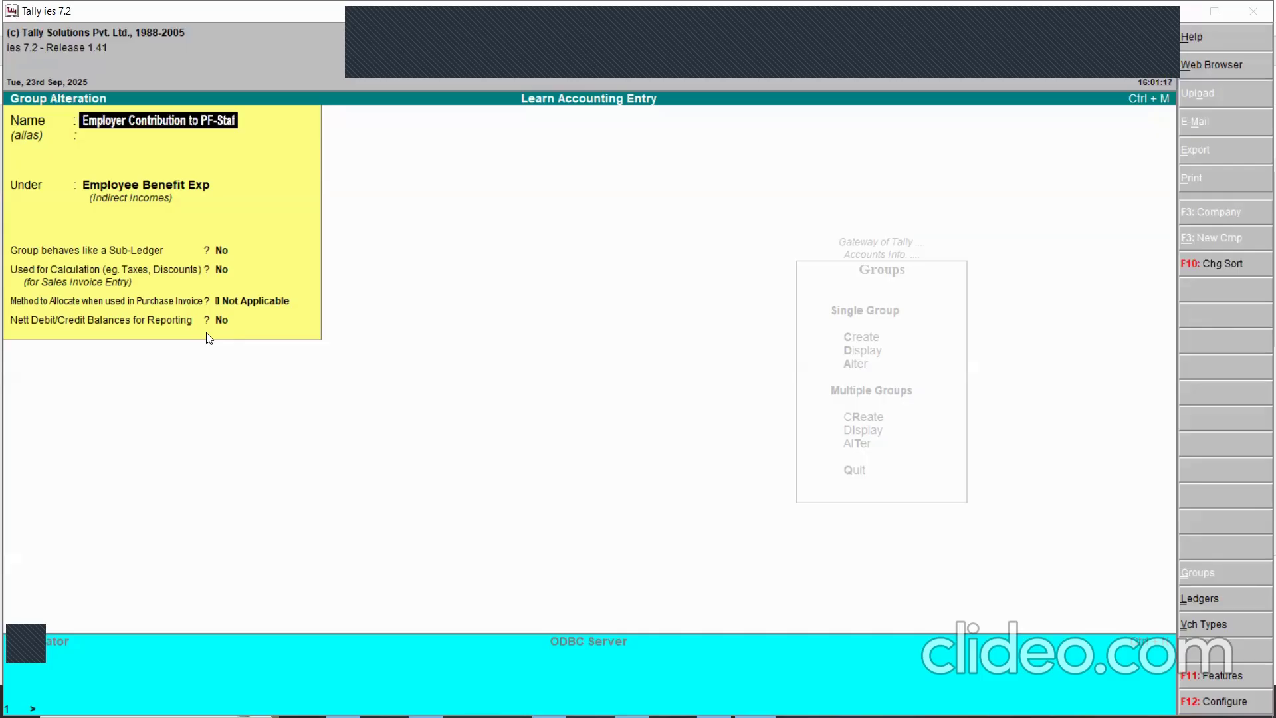
key(Return)
key(Return)
key(Return)
key(Return)
key(Return)
key(Return)
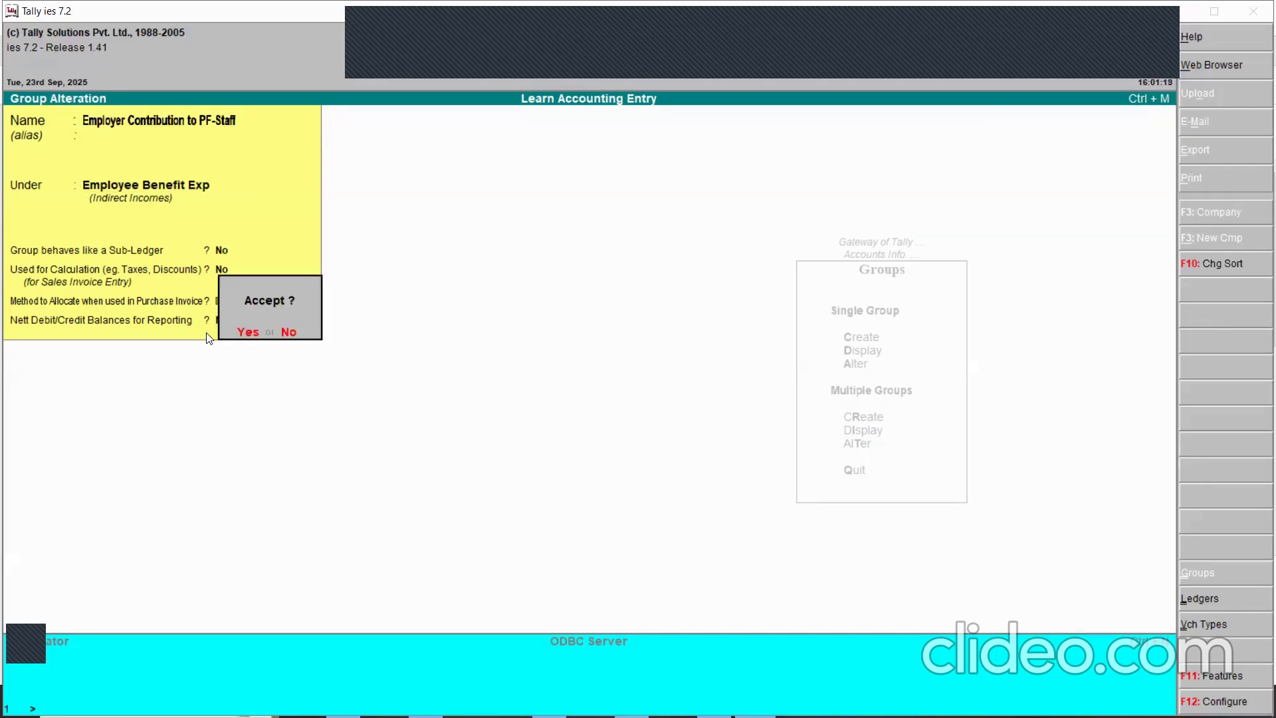
key(Return)
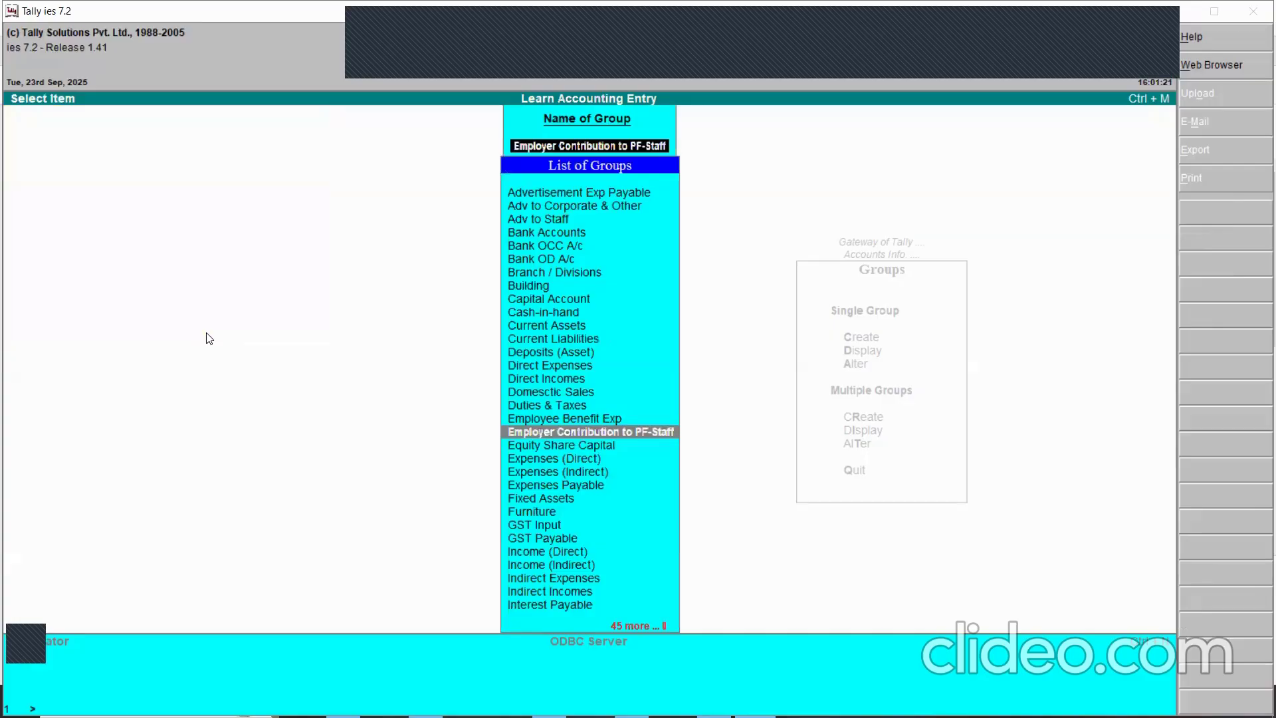
key(Escape)
key(Escape)
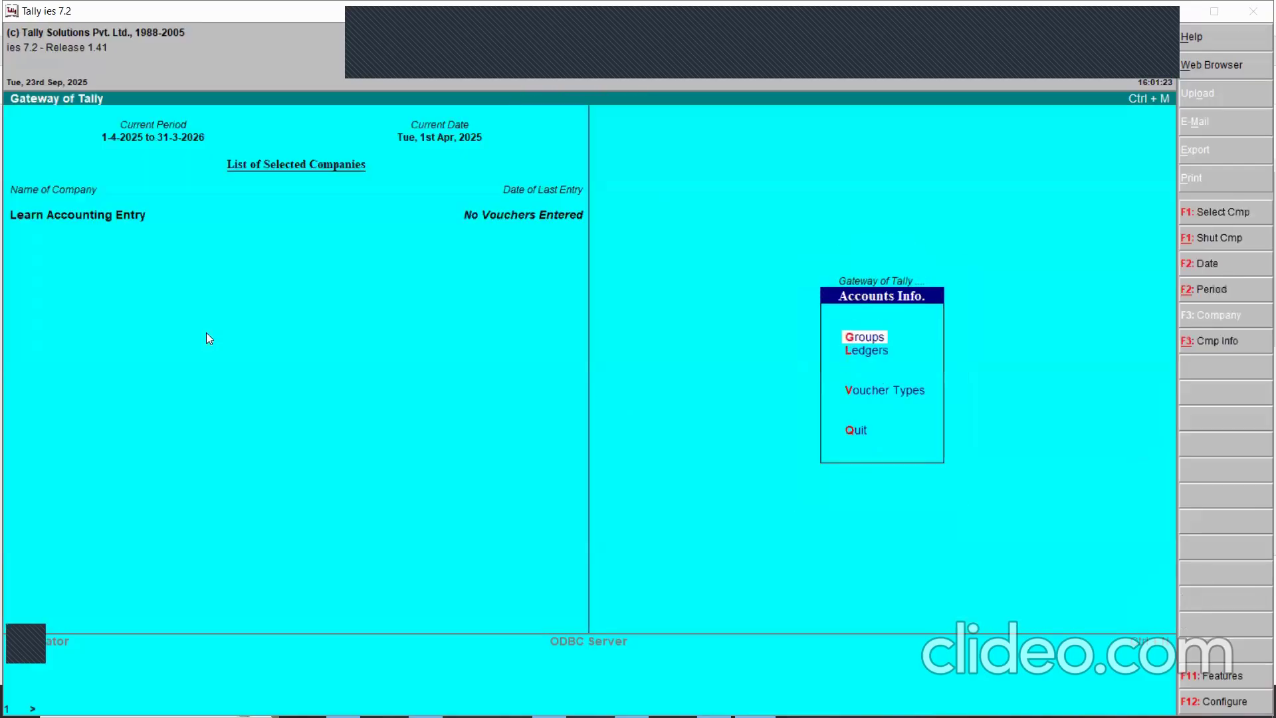
- Create a ledger named Employer Cont to PF-Workers under the Employee Benefit Exp group
key(Escape)
key(Return)
text(lcE)
text(mploye)
text(r Cont)
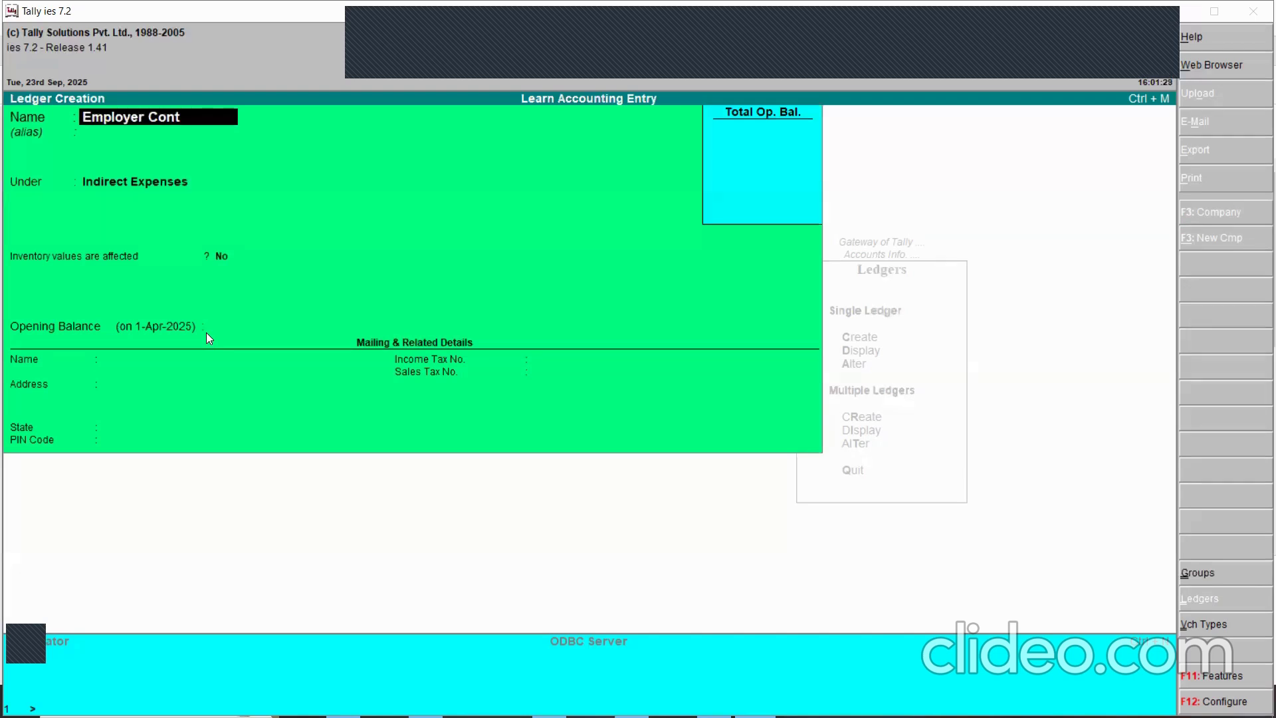
text( to PF-Workers)
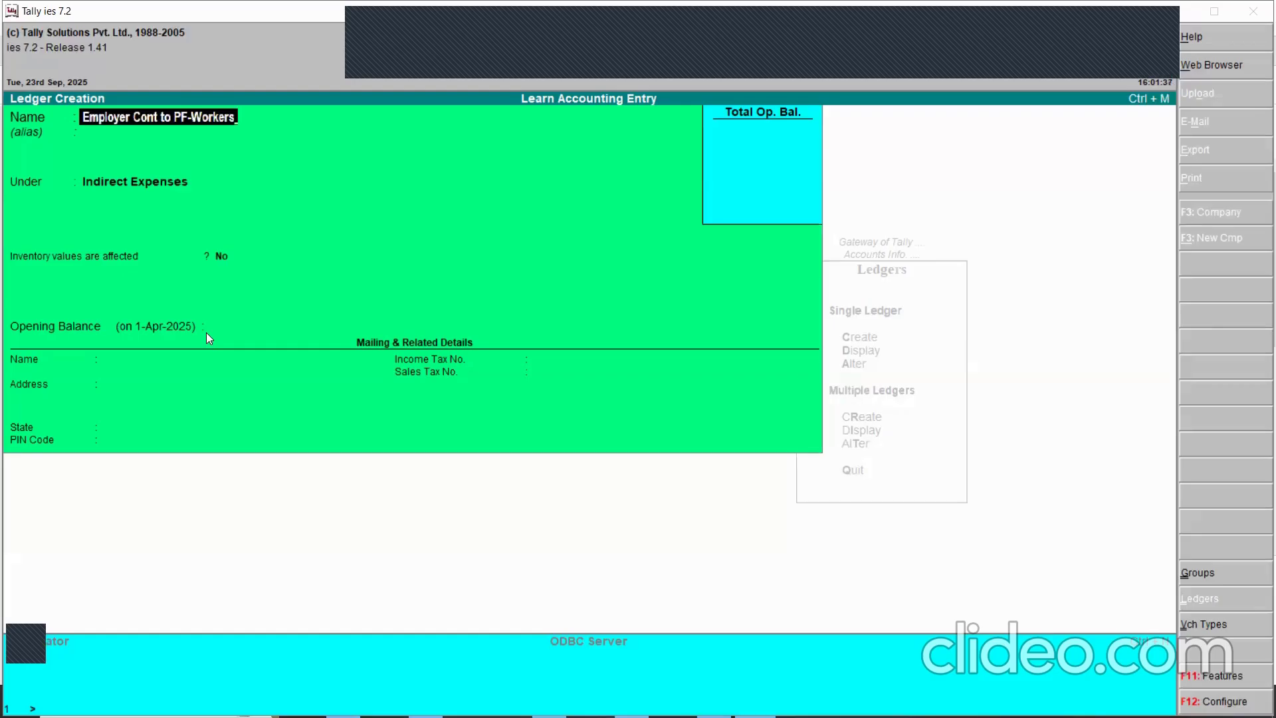
key(Return)
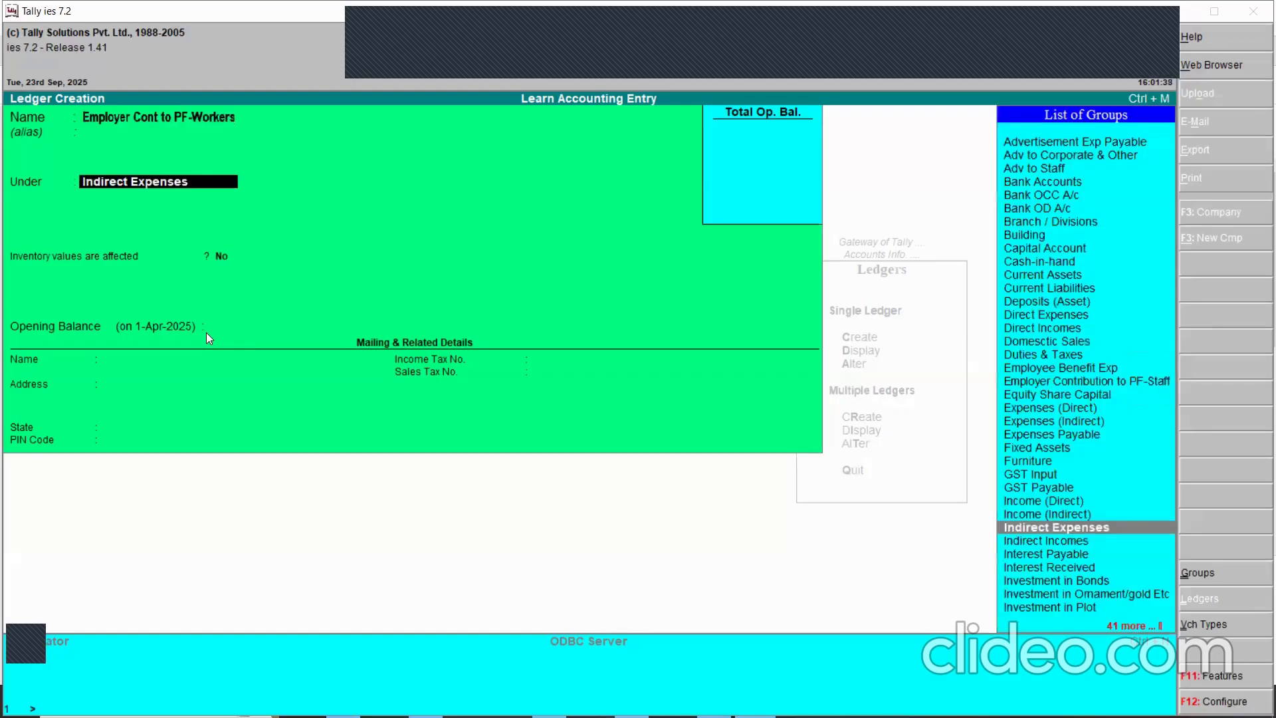
text(Em)
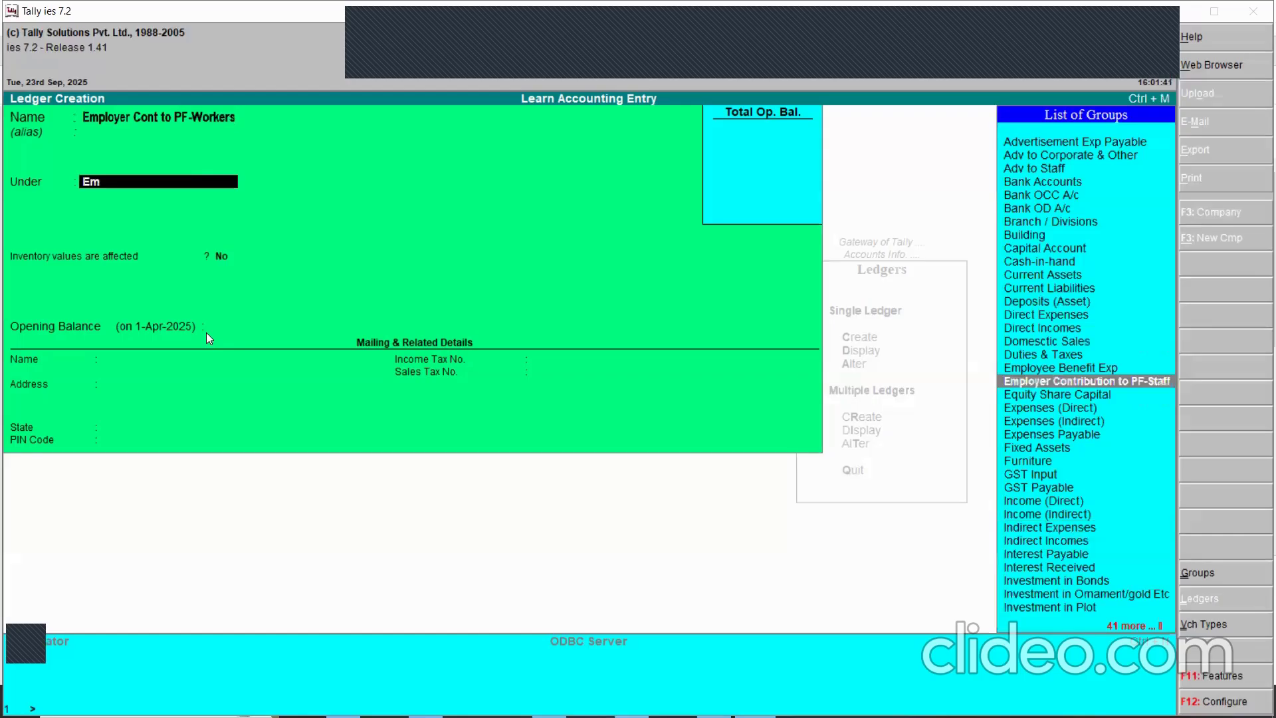
key(Up)
key(Return)
key(ctrl+a)
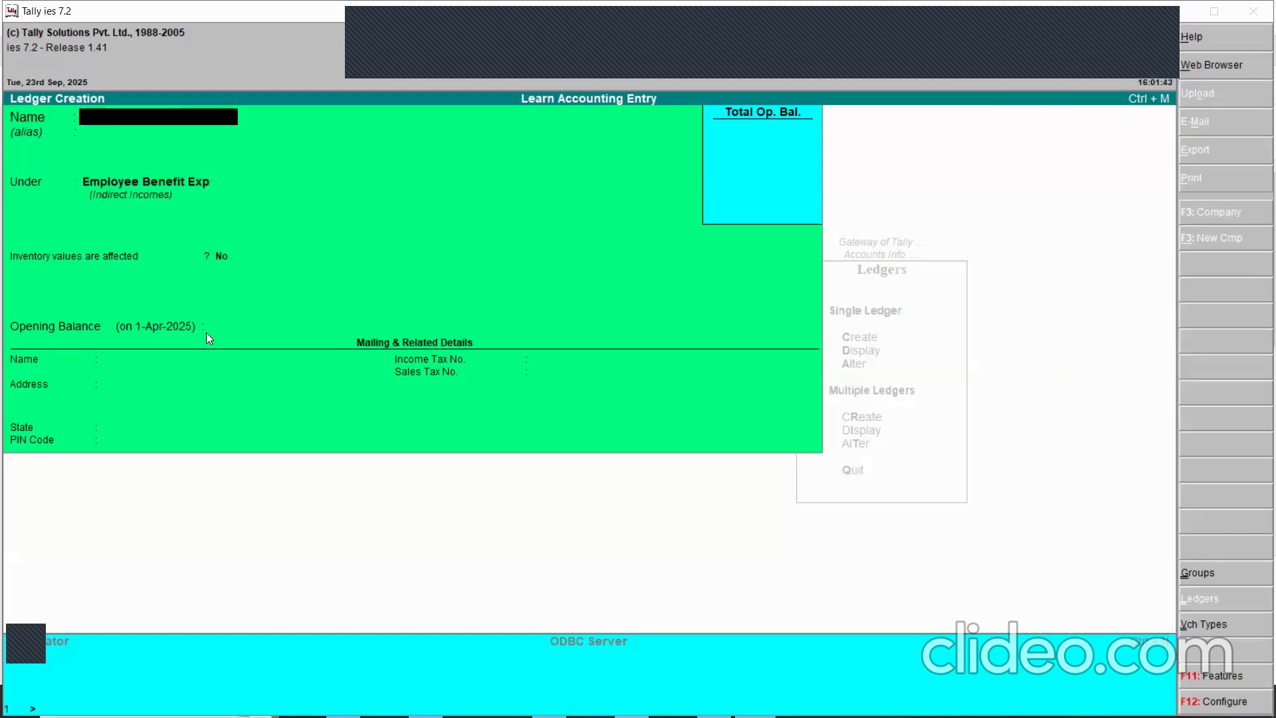
- Create ledgers named Employer Cont to ESI-Staff and Employer Cont to ESI-Workers under Employee Benefit Exp
text(Employer Cont to ESI-Staf)
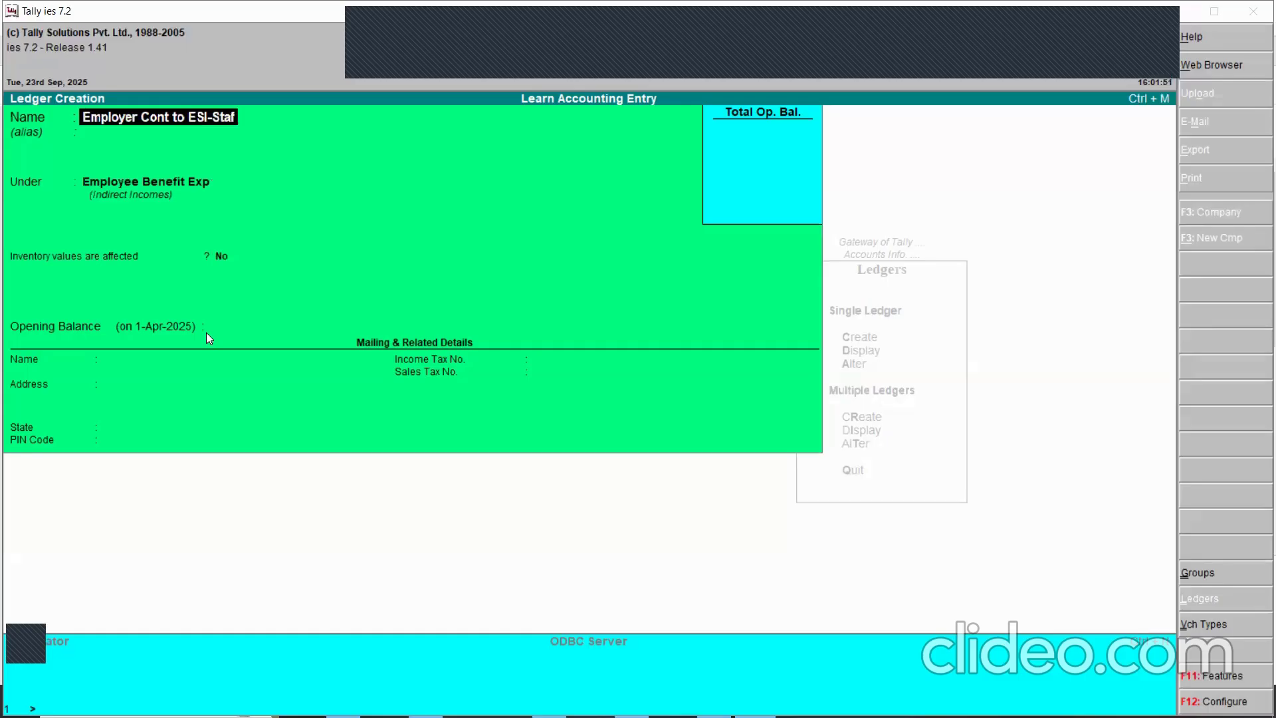
text(f)
click(206, 332)
key(ctrl+a)
text(Employer Cont to ESI-Workers)
key(Return)
key(Return)
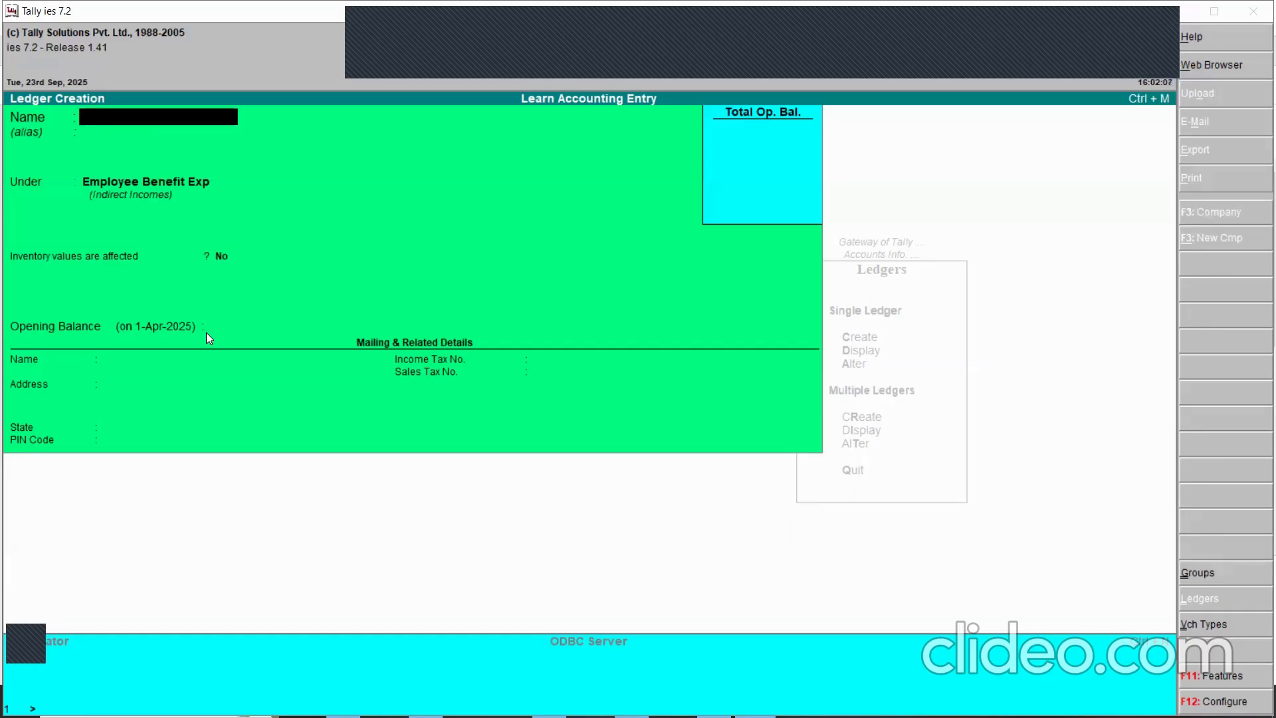
- Create a ledger named Employer Cont to EWF-Staff under Employee Benefit Exp
text(Employers)
key(BackSpace)
text(Cont to EWF)
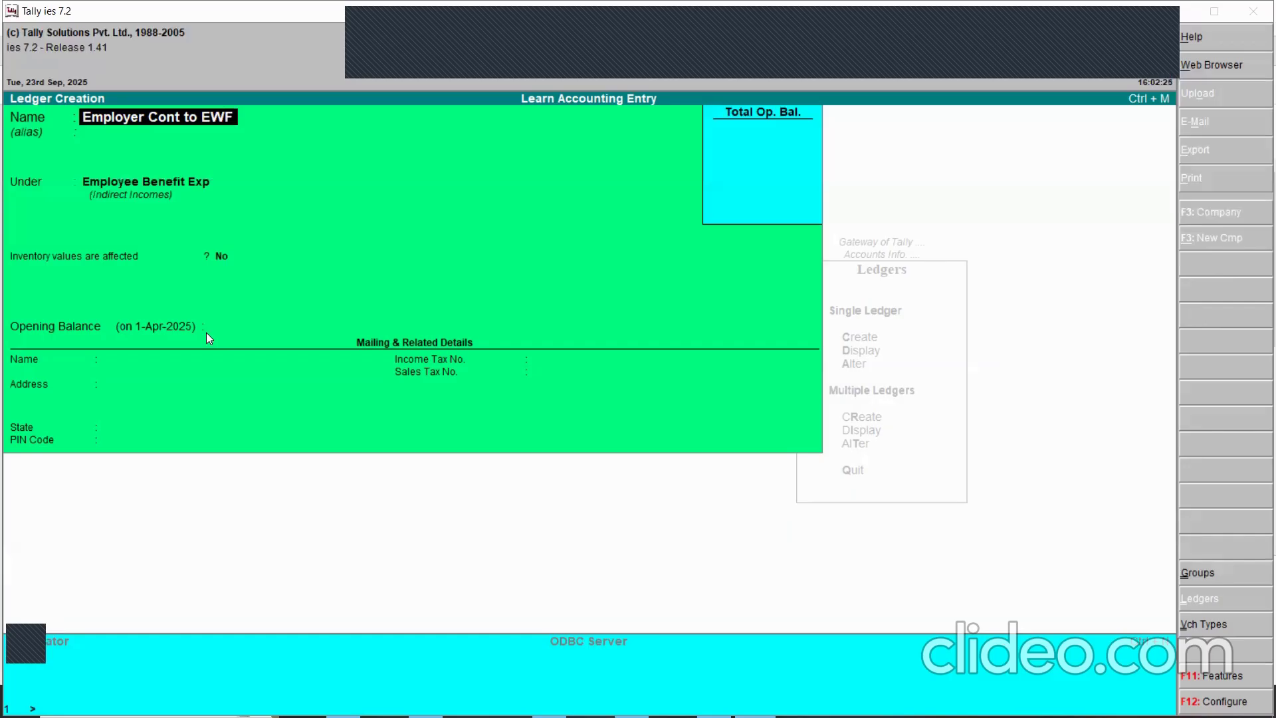
text(-Staff)
key(Return)
key(BackSpace)
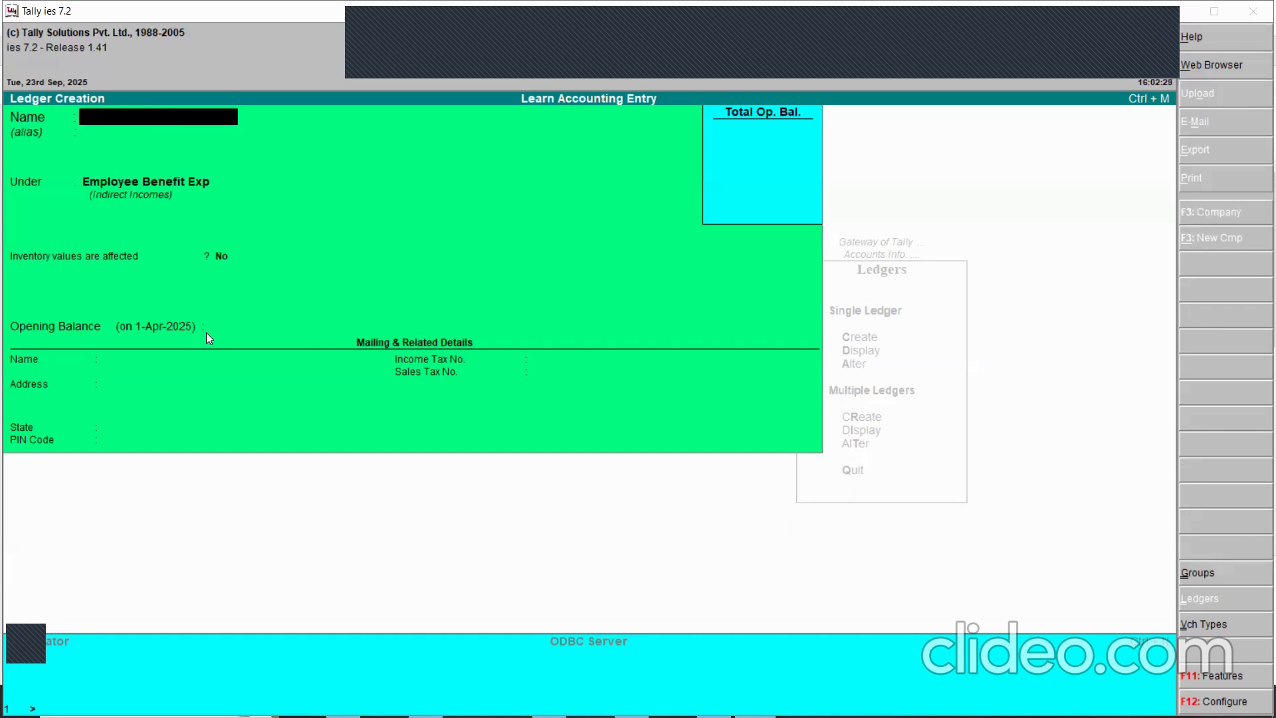
- Create a ledger named Empoyer Cont to EWF-Workers under Employee Benefit Exp
text(Empoyer Cont to EWF-)
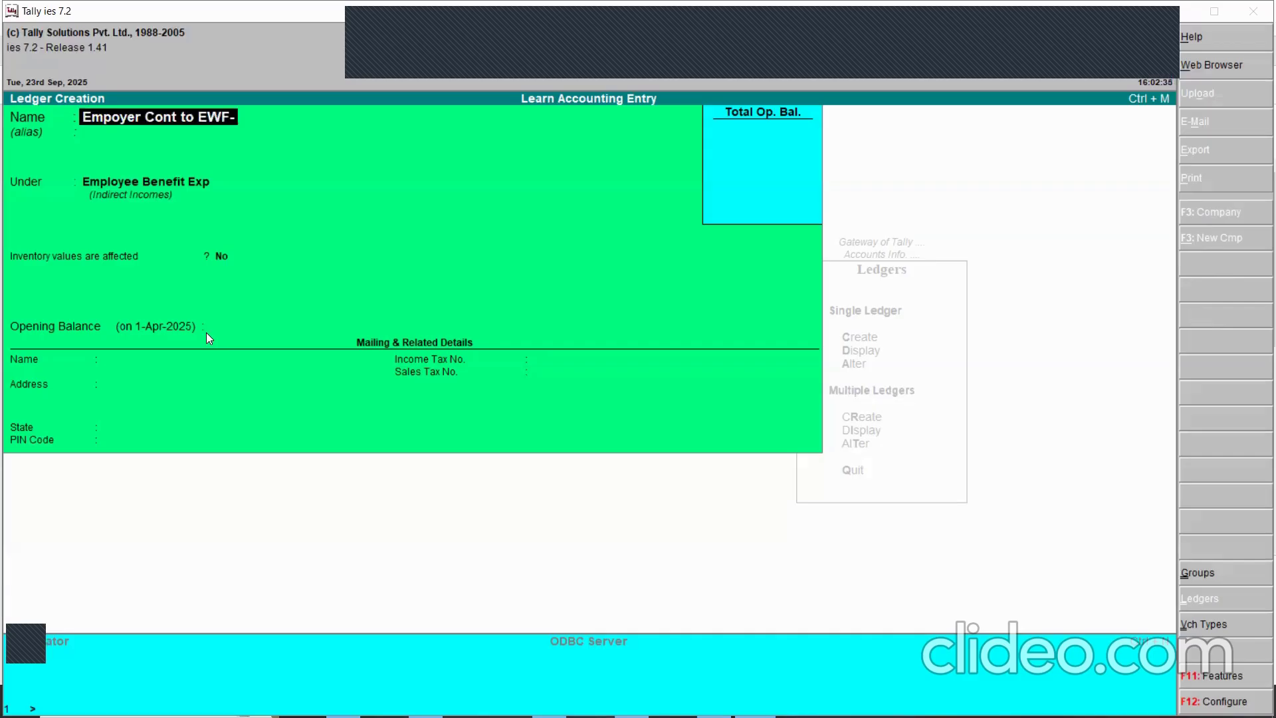
text(Workers)
key(Return)
key(ctrl+a)
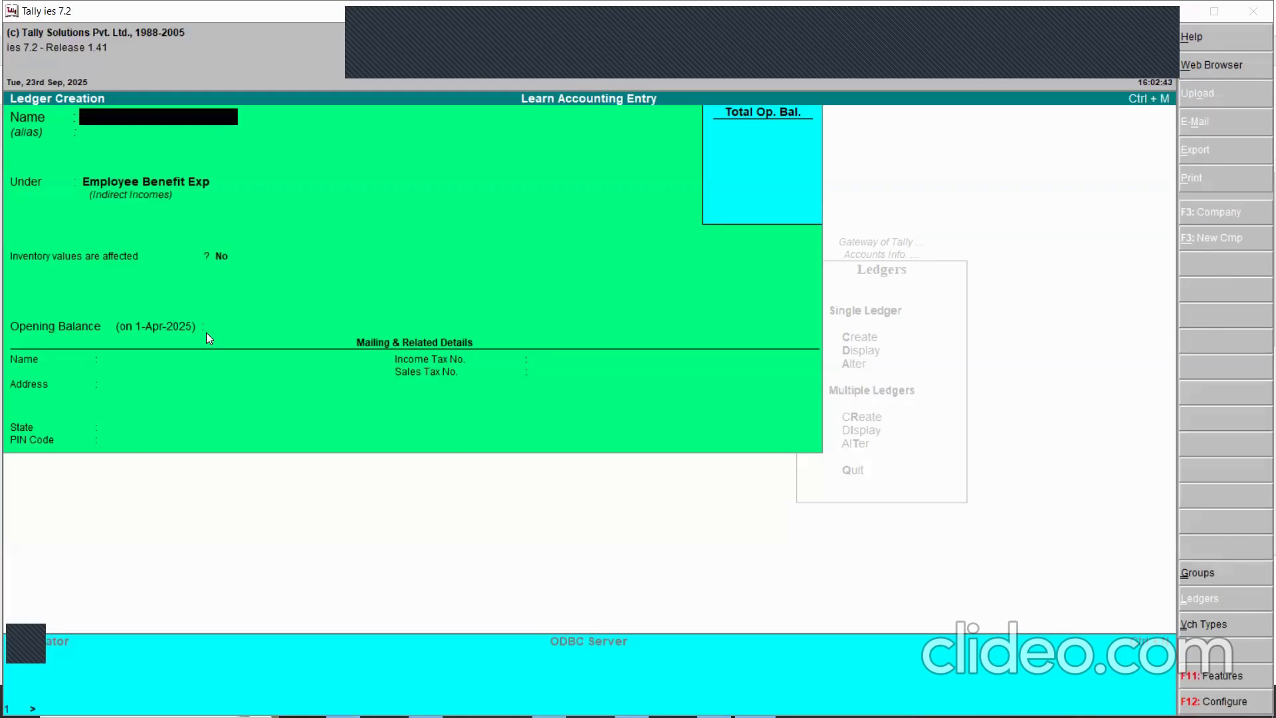
- Create a ledger named Staff Welfare Exp under Employee Benefit Exp, with inventory values not affected
text(Staff Welfare Exp)
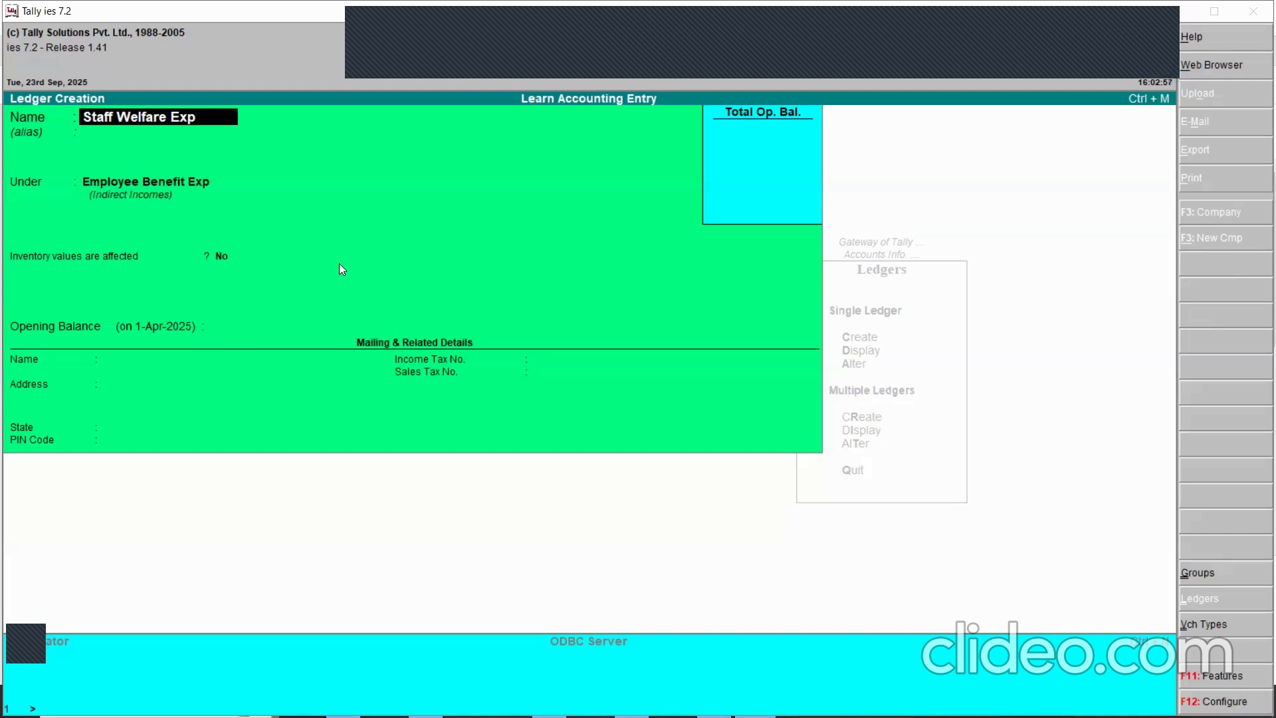
key(Return)
key(Return)
key(Return)
key(Return)
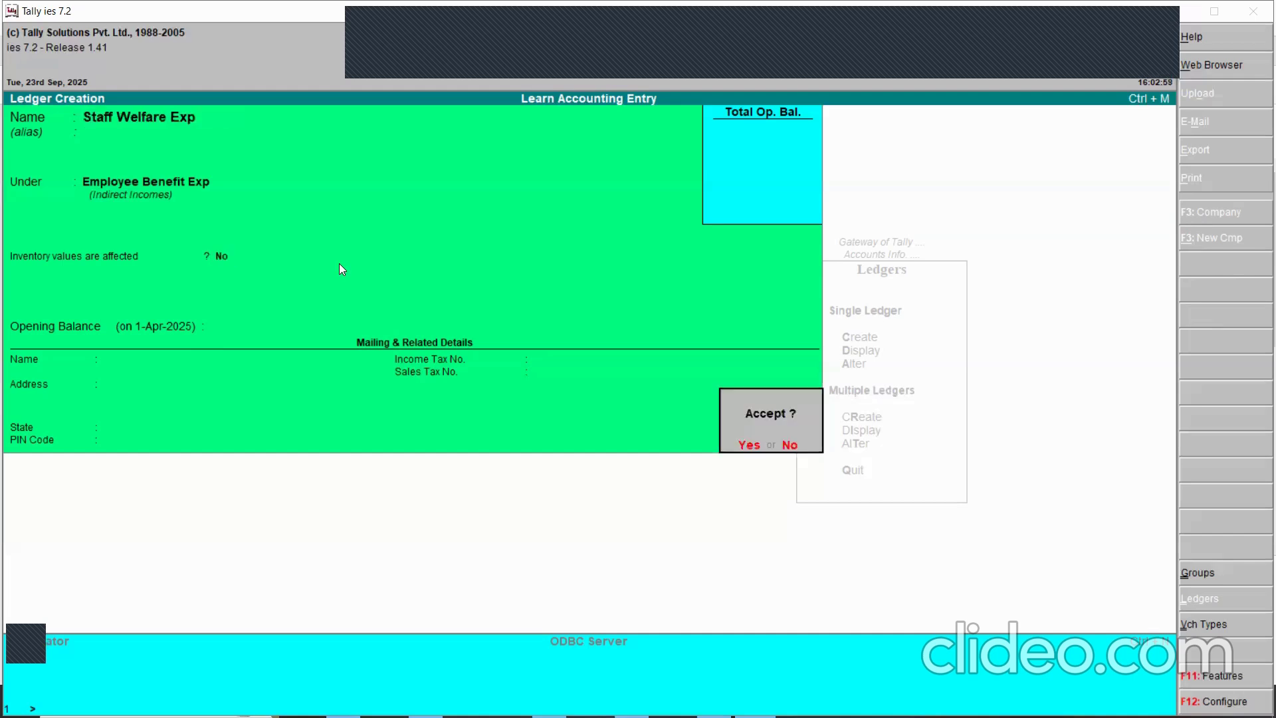
key(Return)
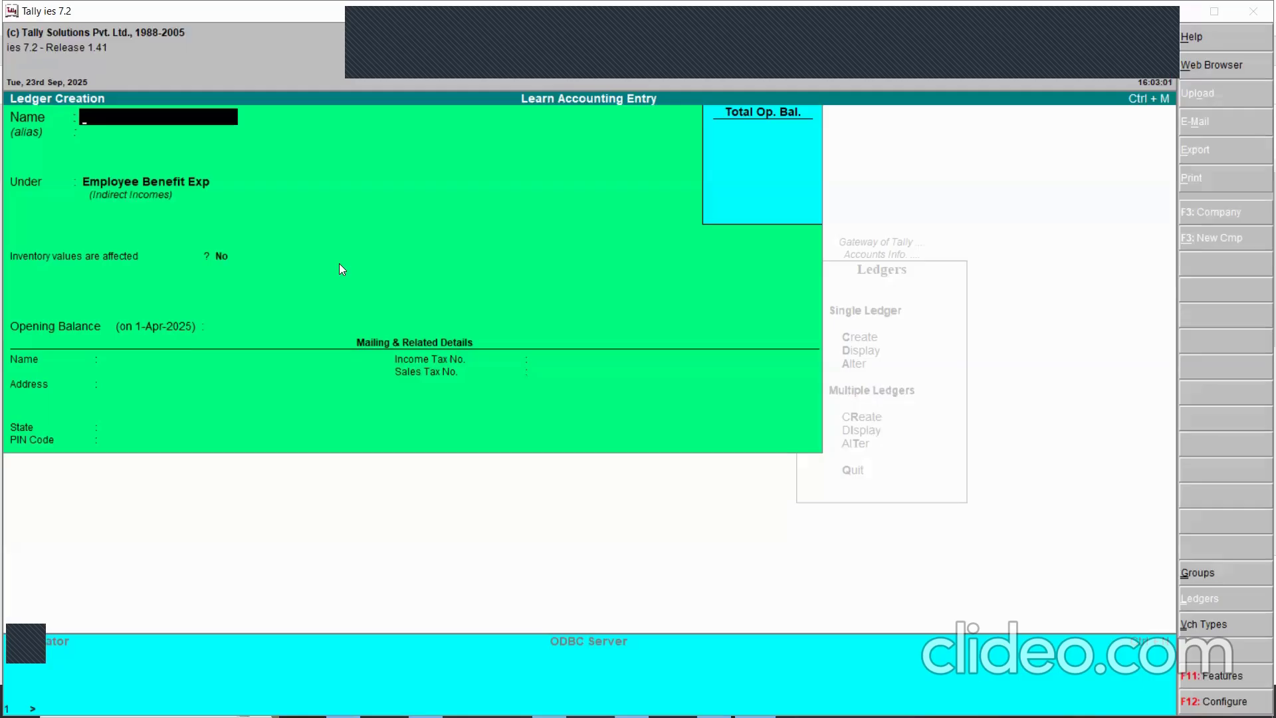
- Create a ledger named Director Remuneration under Employee Benefit Exp, with inventory values not affected
text(Dire)
text(ct)
text(or R)
text(emur)
text(nera)
text(tion)
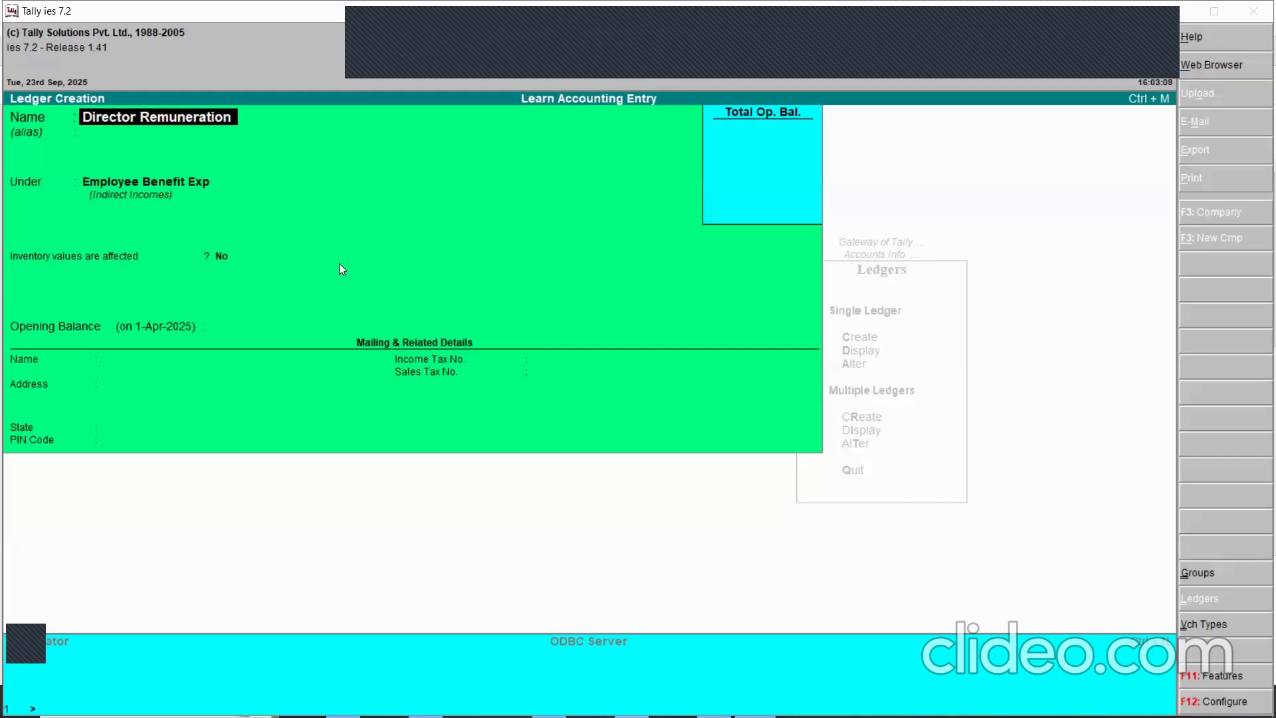
key(ctrl+a)
key(Return)
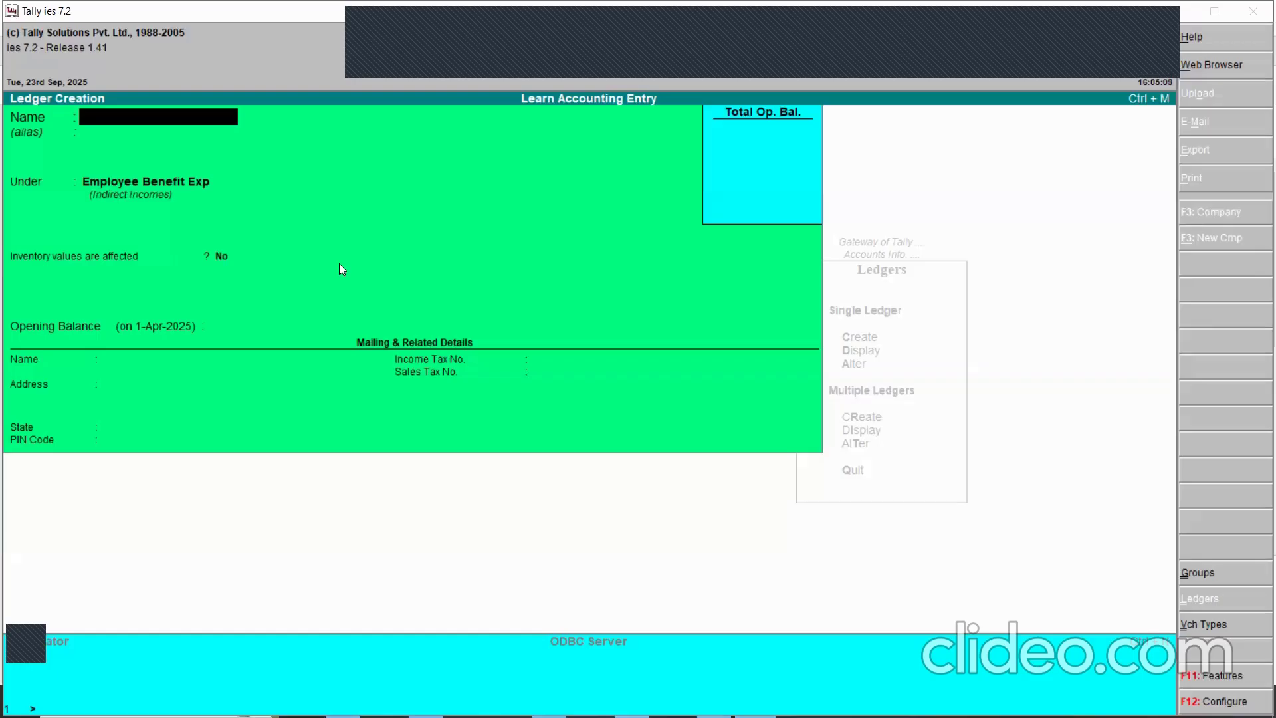
- Start a new ledger and name it Depreciation-P&M, without an alias
text(Depreciation-P&M)
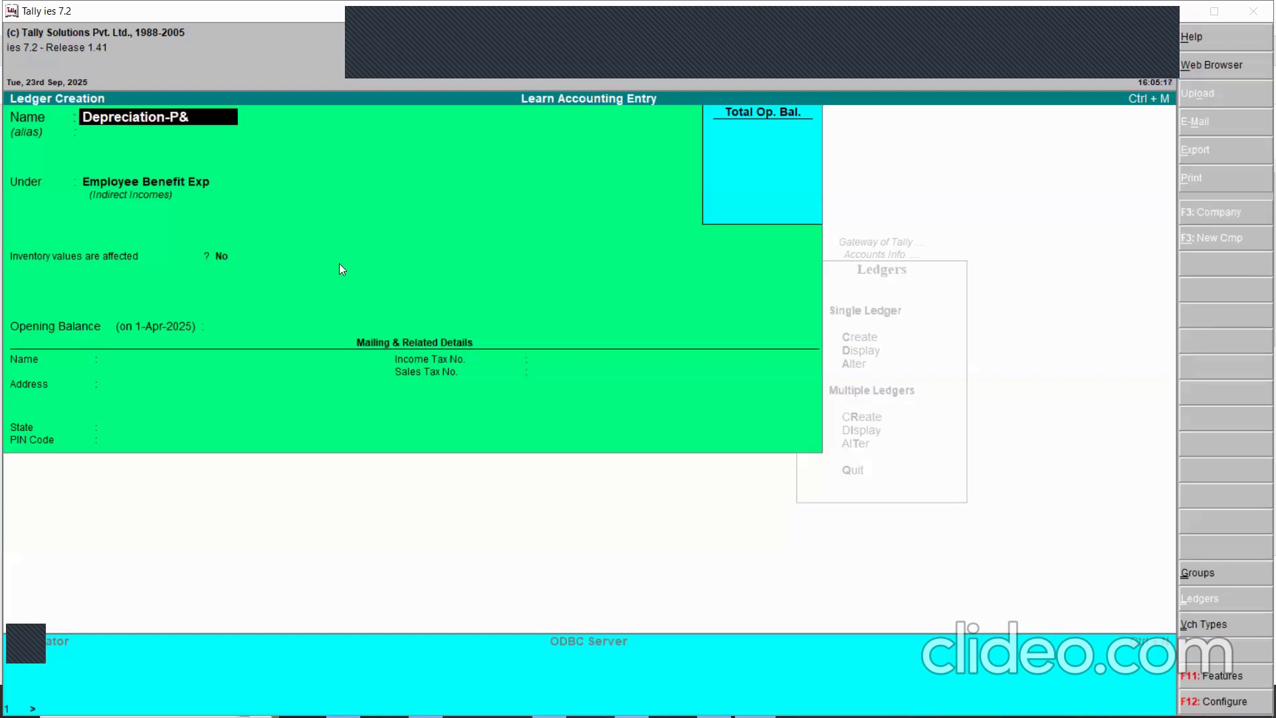
key(Return)
key(Return)
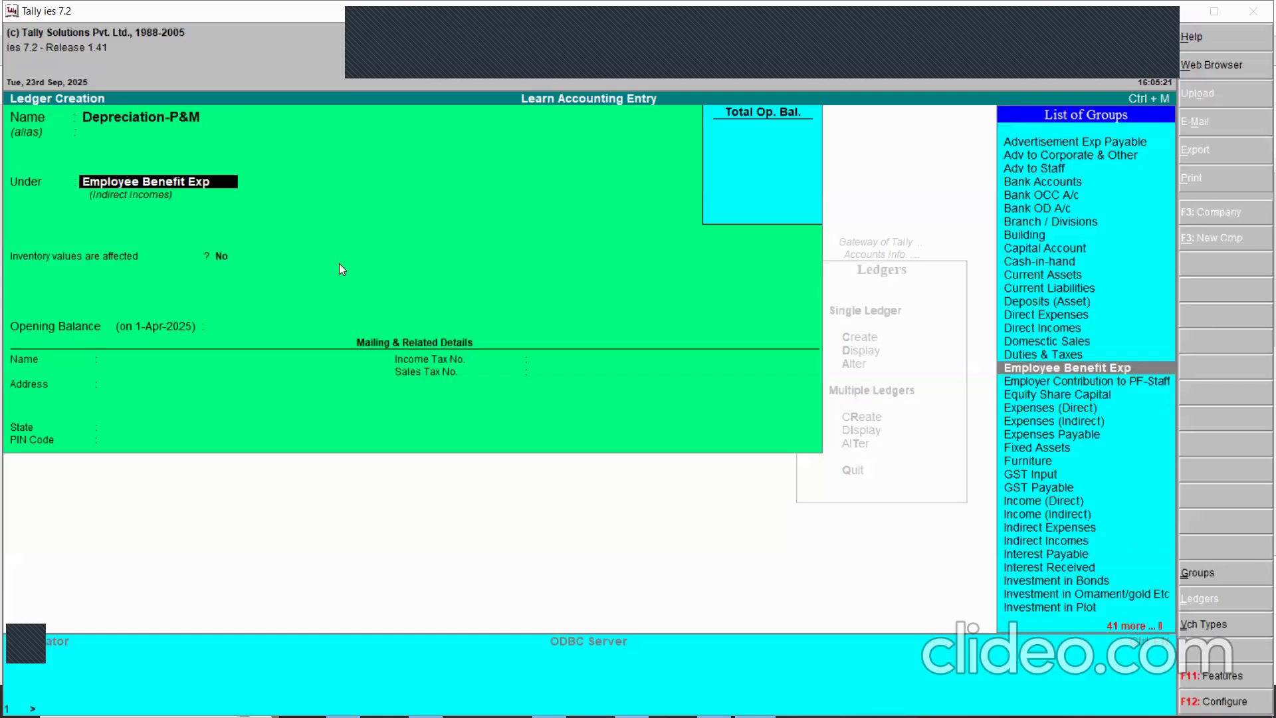
- Create a Depreciation group under Indirect Expenses as the parent of the Depreciation-P&M ledger, and save the ledger
key(alt+c)
text(Depreciation)
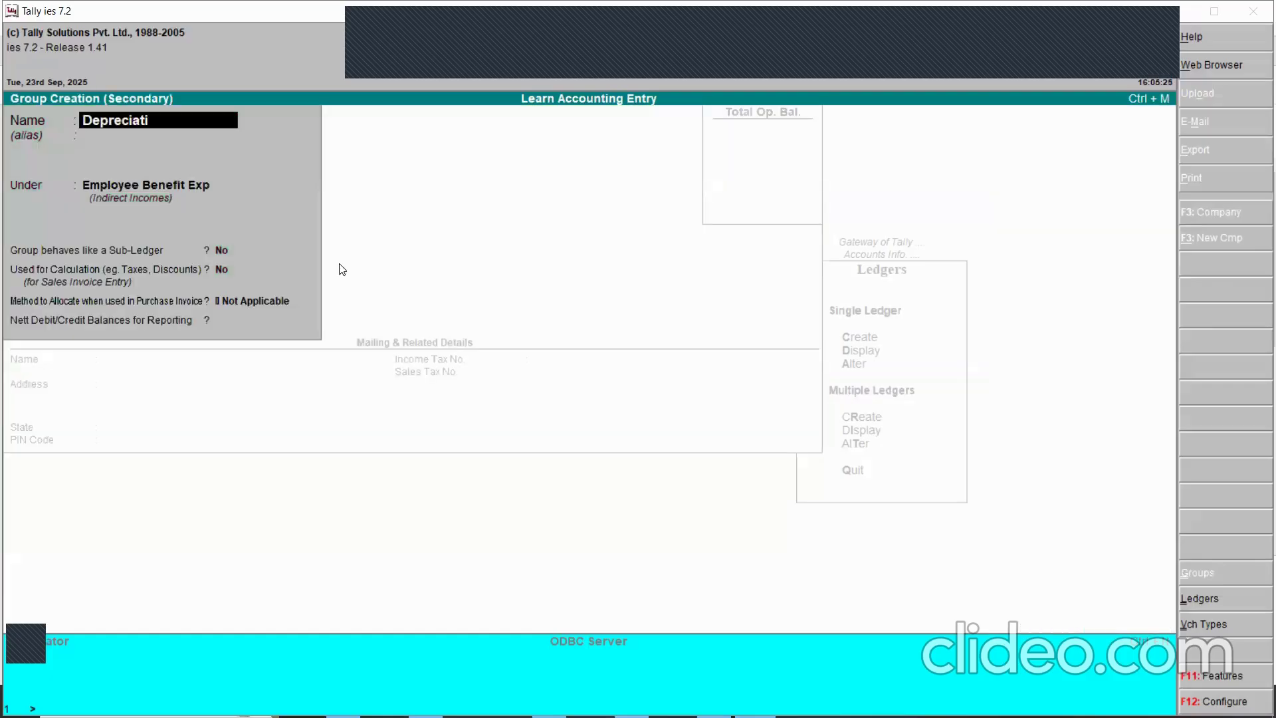
key(Return)
key(Return)
text(In)
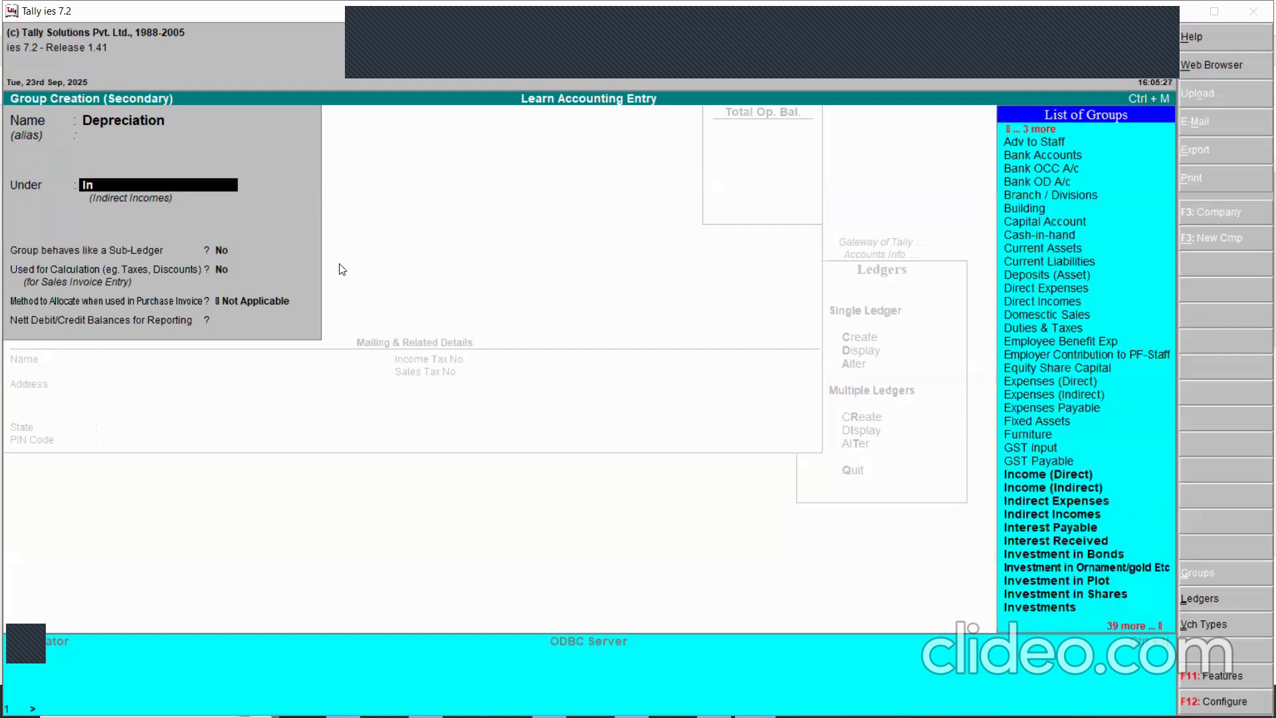
key(Up)
key(Up)
key(Up)
key(Up)
key(Up)
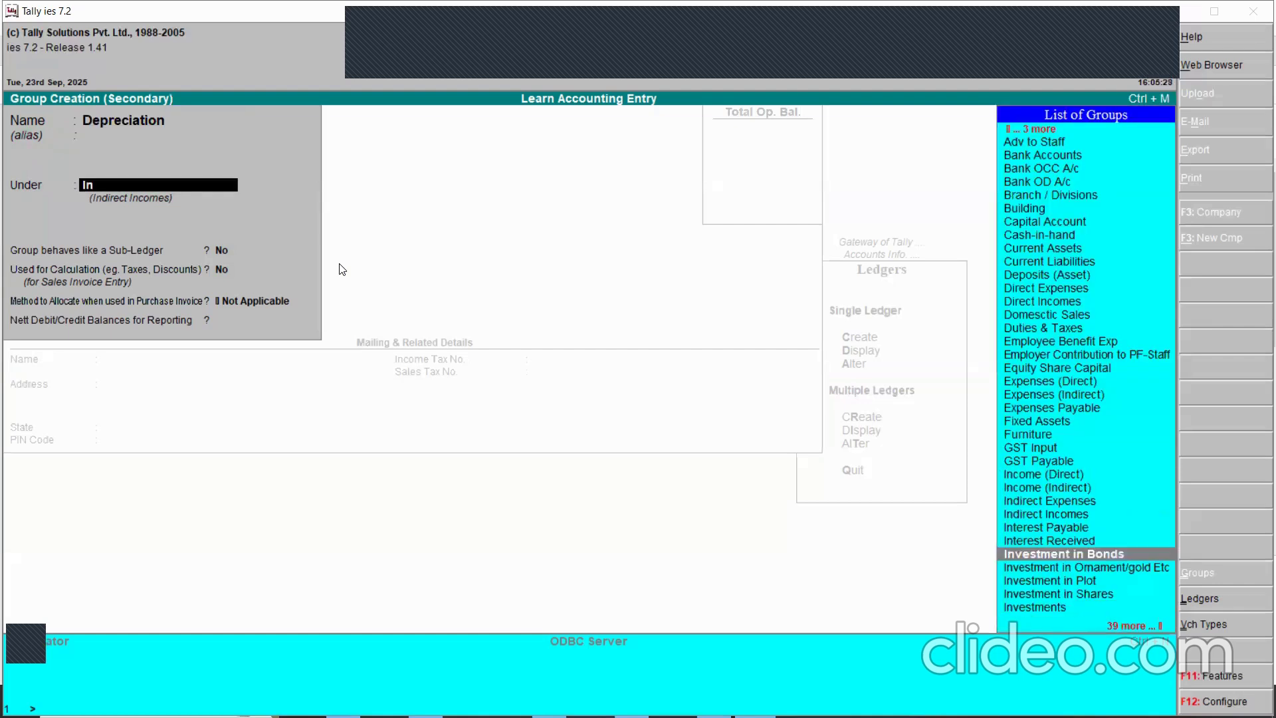
key(Up)
key(Up)
key(Up)
key(Up)
key(Return)
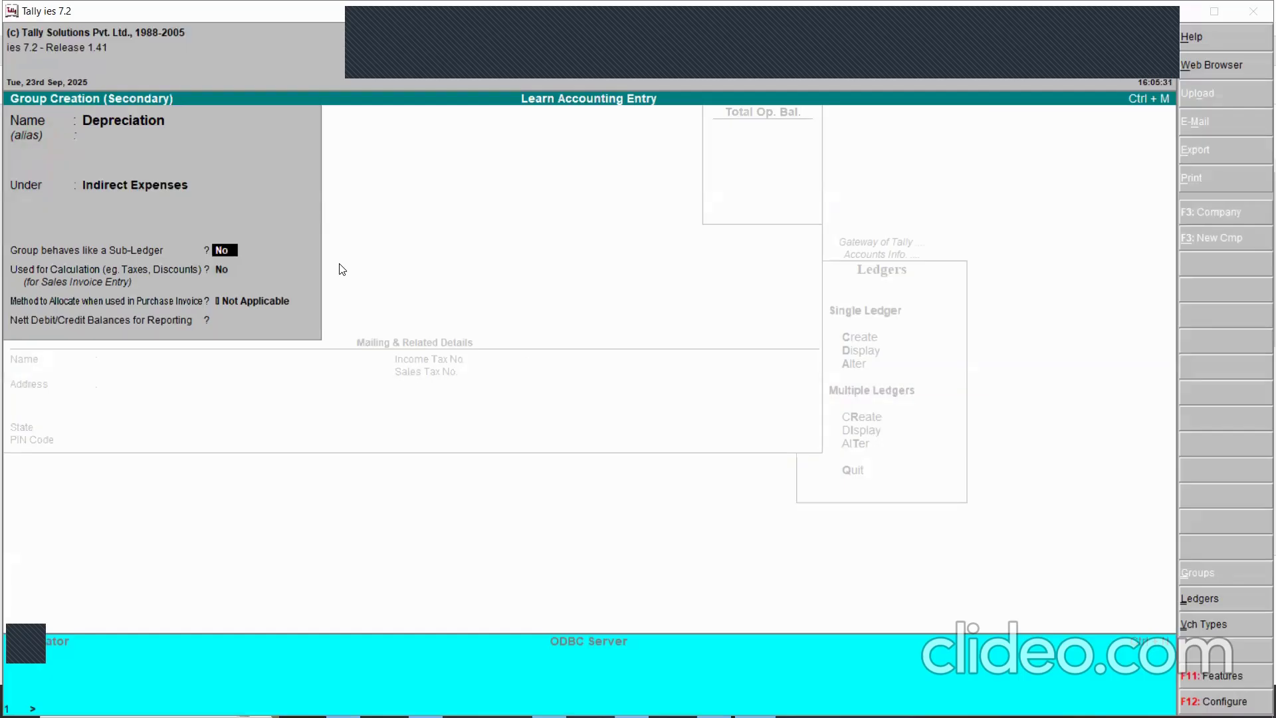
key(Return)
key(Return)
key(Return)
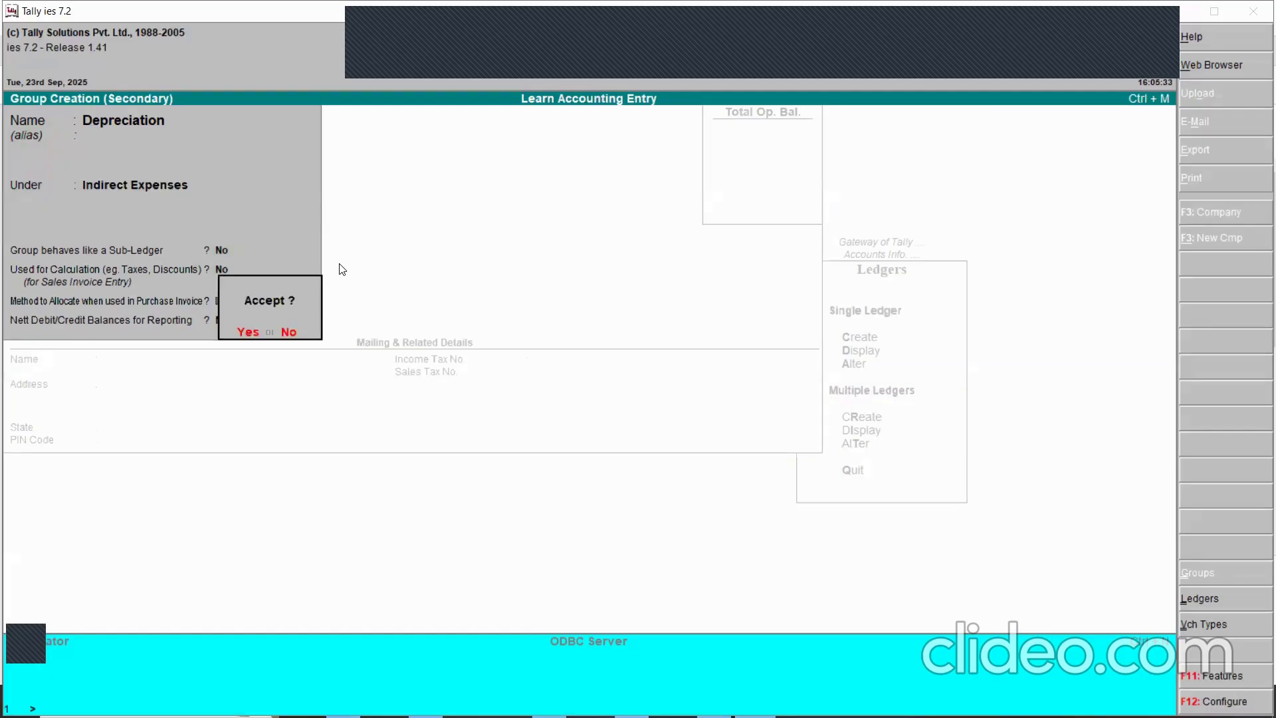
key(Return)
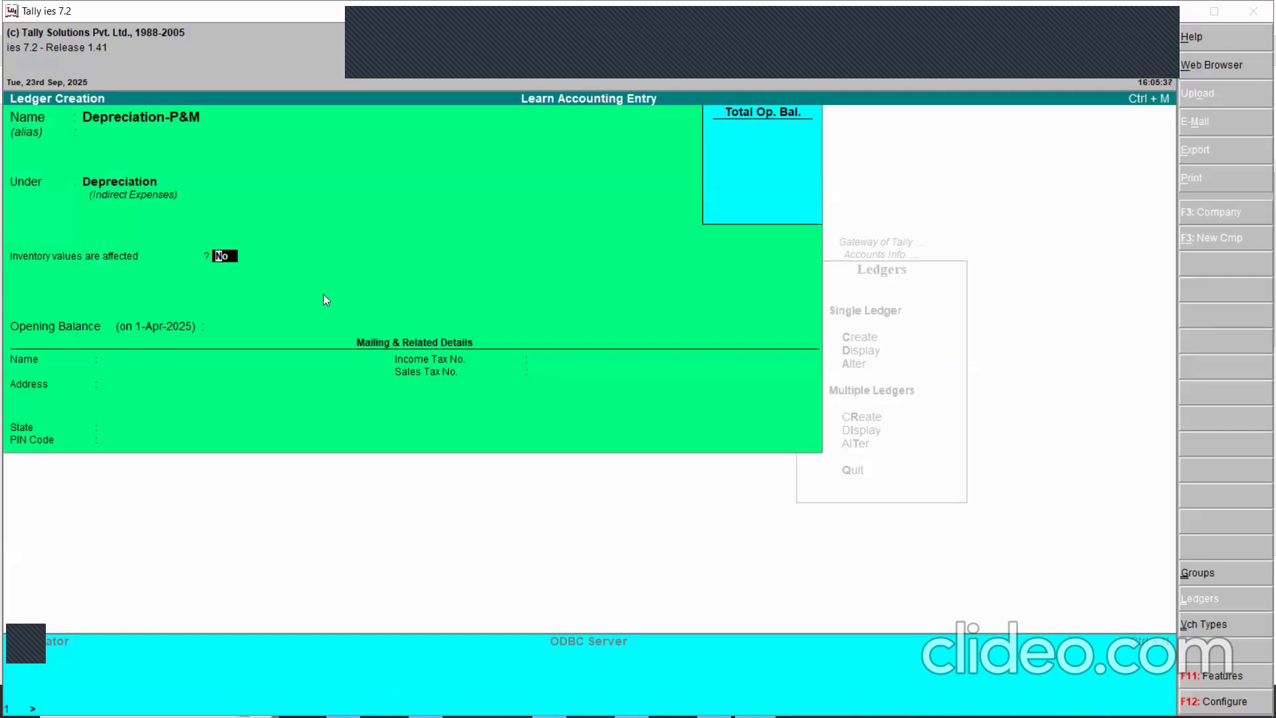
key(Return)
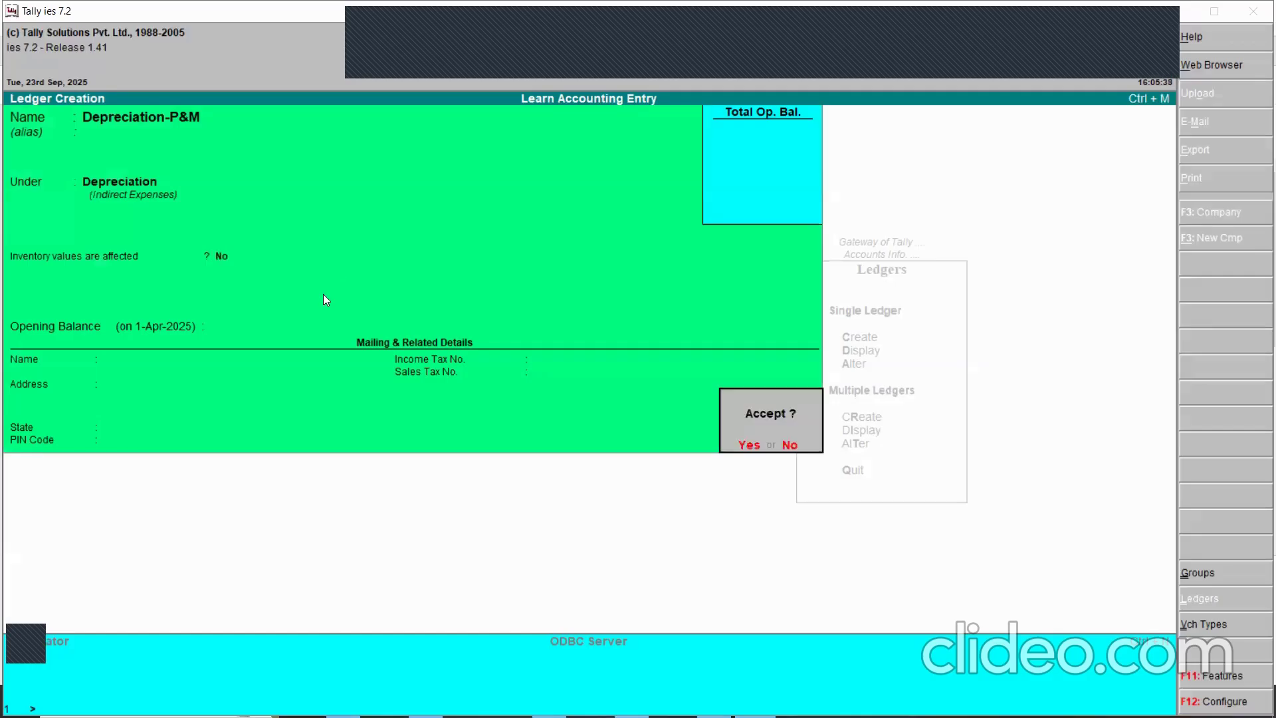
key(Return)
- Create a ledger named Depreciation-Office equipment under the Depreciation group
text(Depre)
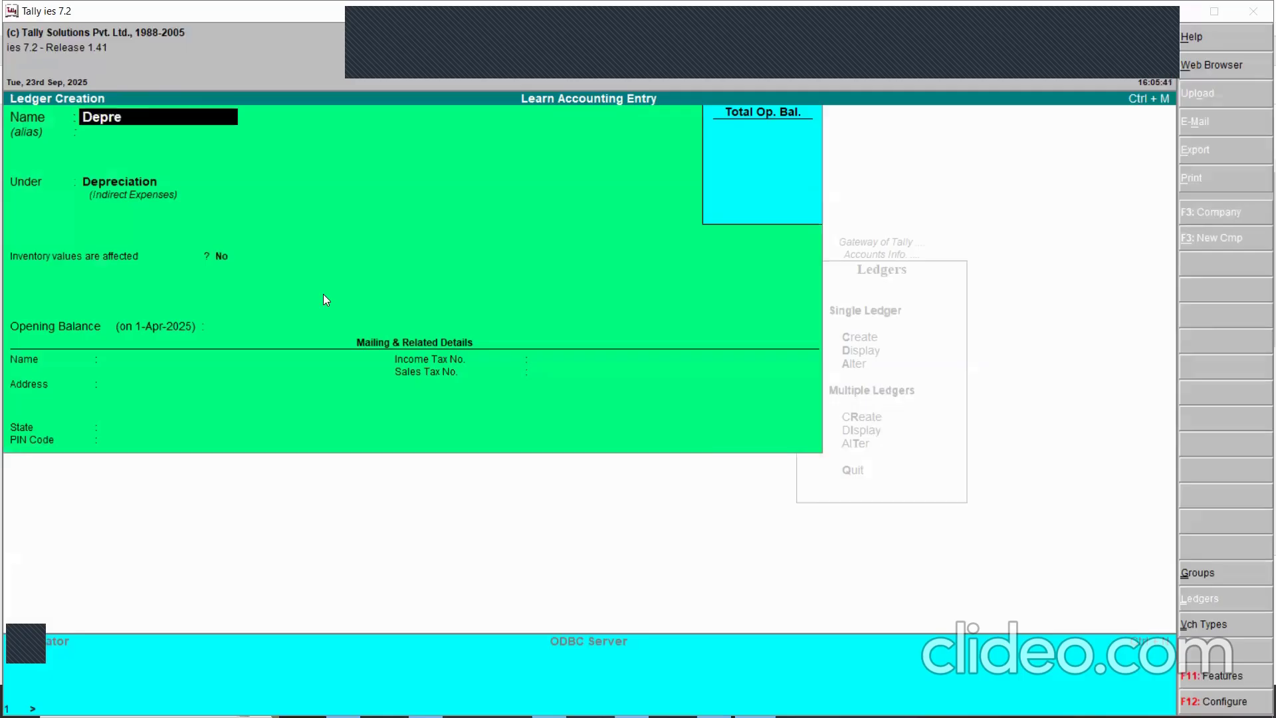
text(ciation-)
text(Office)
text( e)
text(qui)
text(pment)
key(Return)
key(ctrl+a)
- Create a ledger named Depreciation-Furniture under the Depreciation group
text(Depreciation-Furnitur)
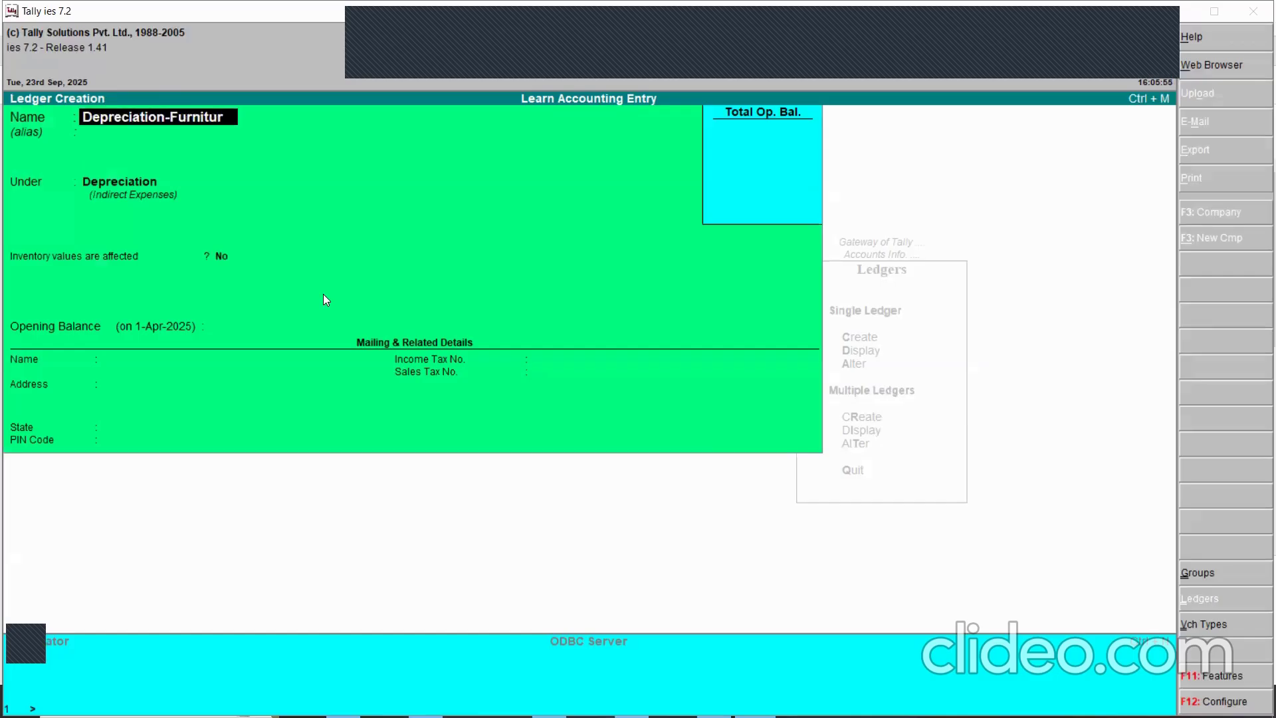
text(e)
key(Return)
key(Return)
key(Return)
key(Return)
key(ctrl+a)
- Create ledgers named Depreciation-Building and Depreciation-Computer under the Depreciation group
text(Depreciation-Building)
key(ctrl+a)
key(Return)
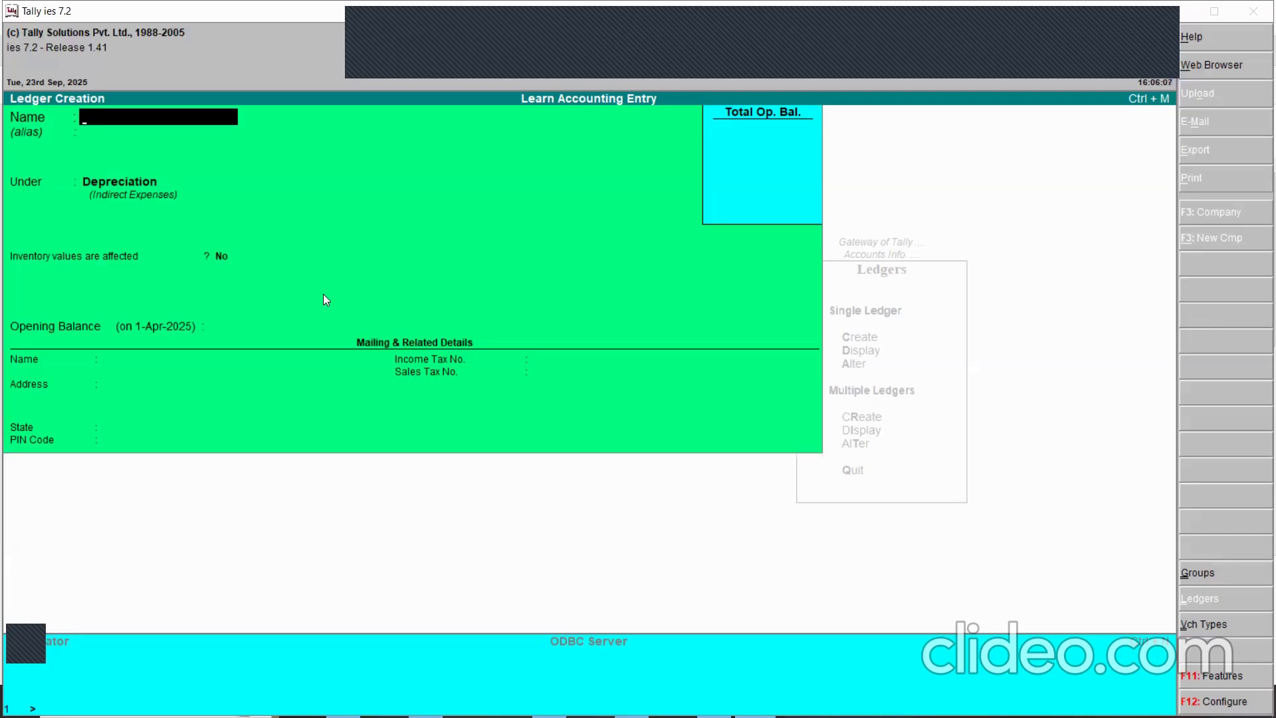
text(Depreciation-Computer)
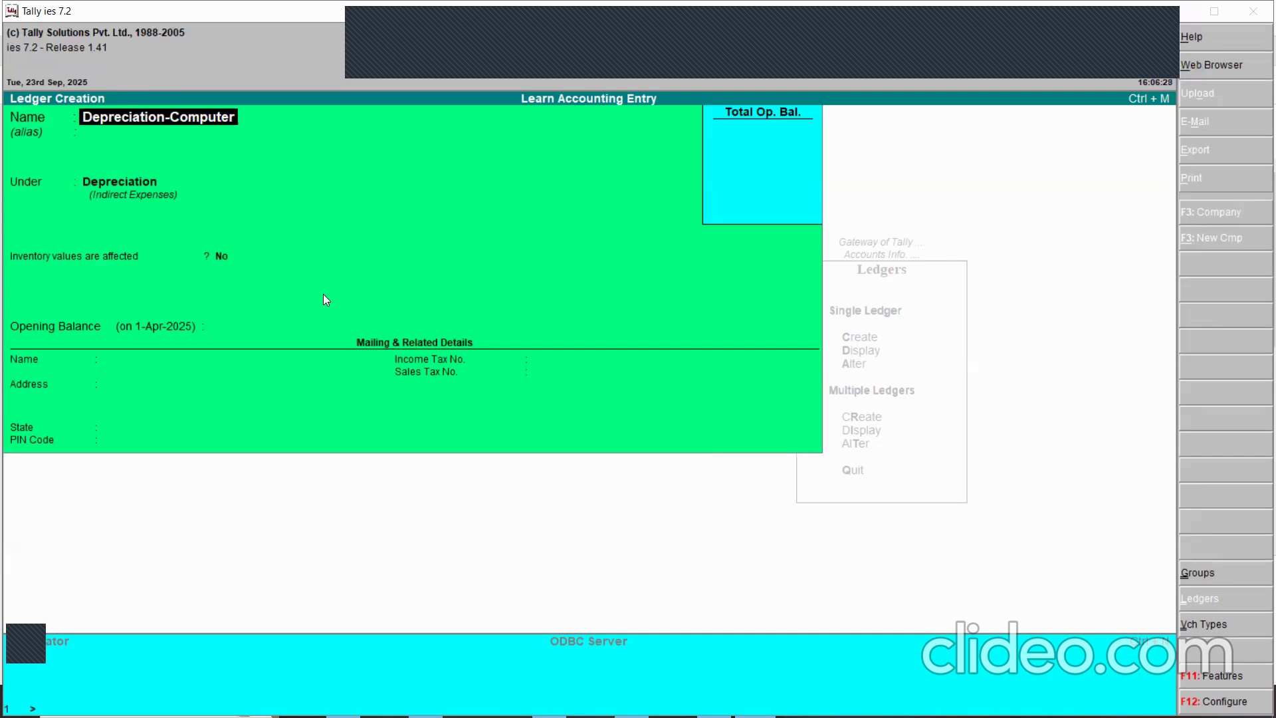
key(ctrl+a)
key(Return)
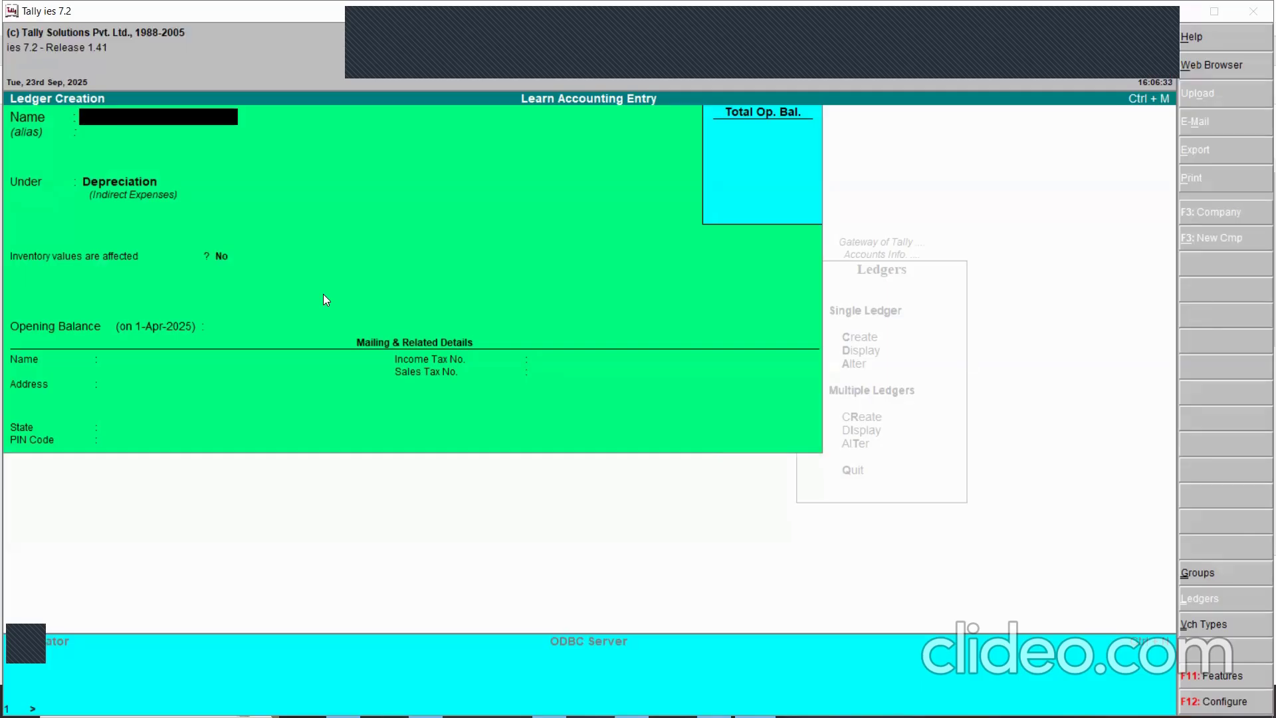
- Start a new ledger and name it Accumulated Dep-P&M, without an alias
text(Accumulated Dep)
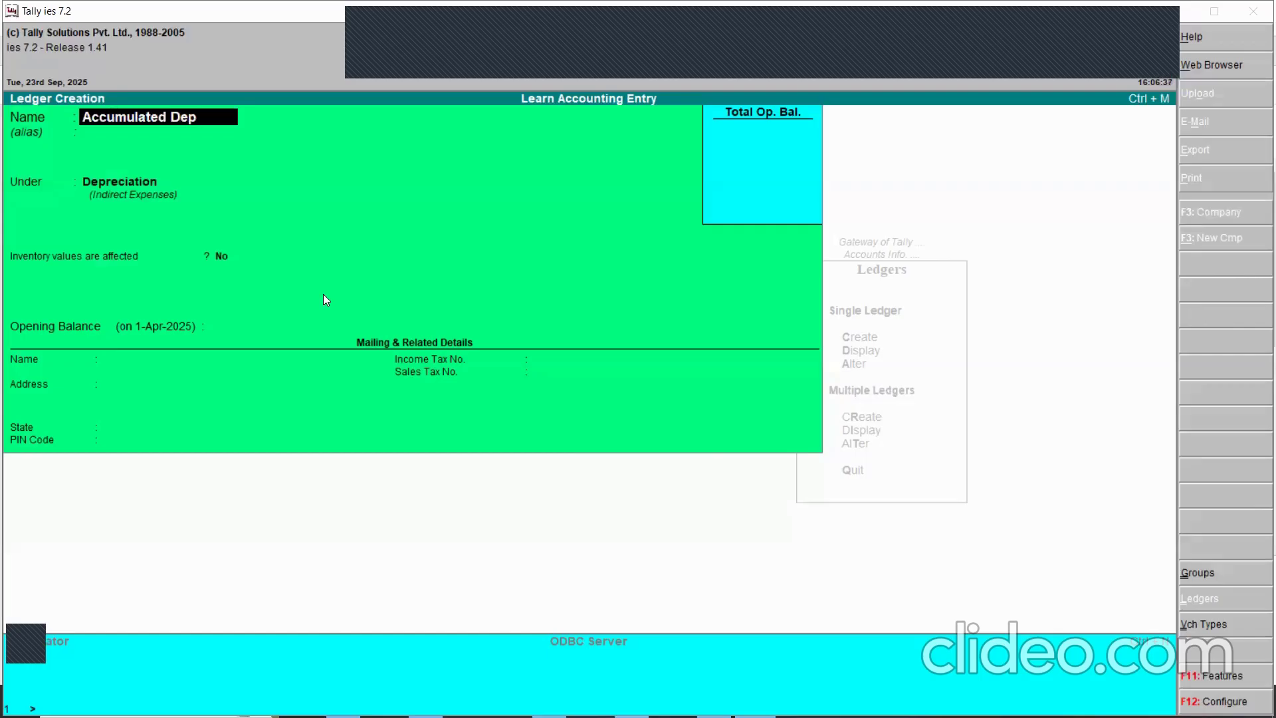
text(P&M)
key(Return)
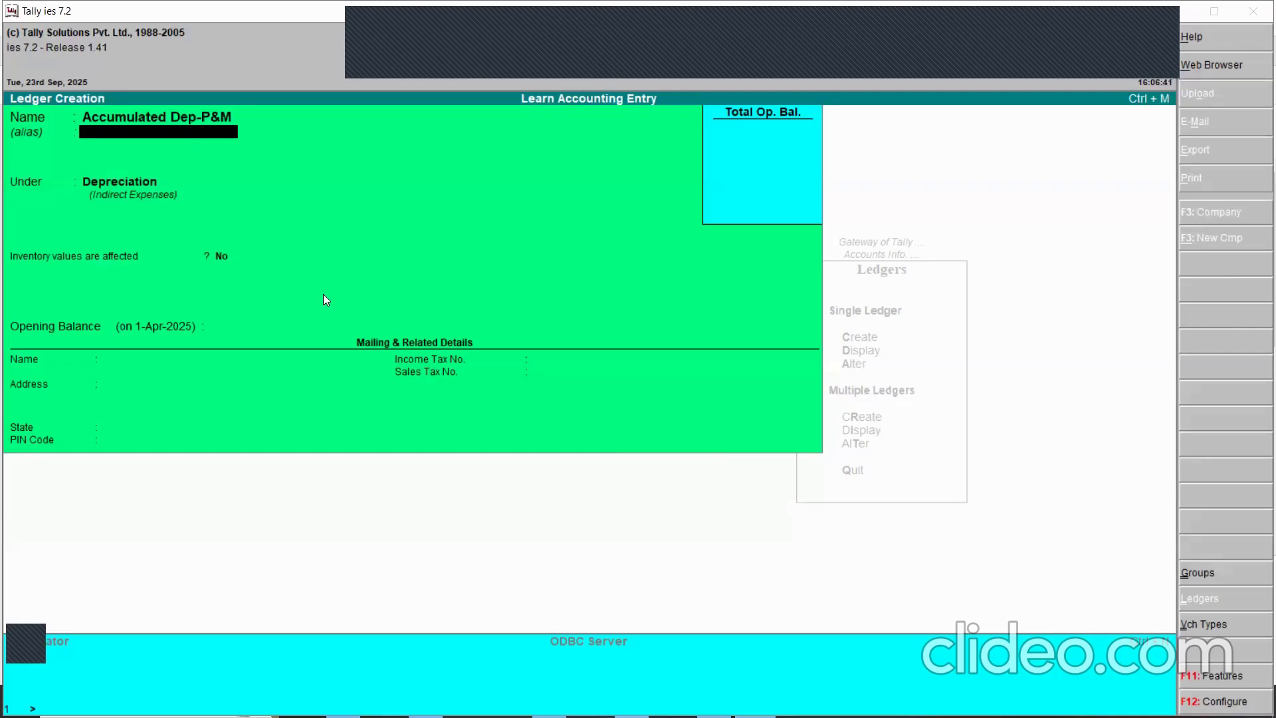
key(Return)
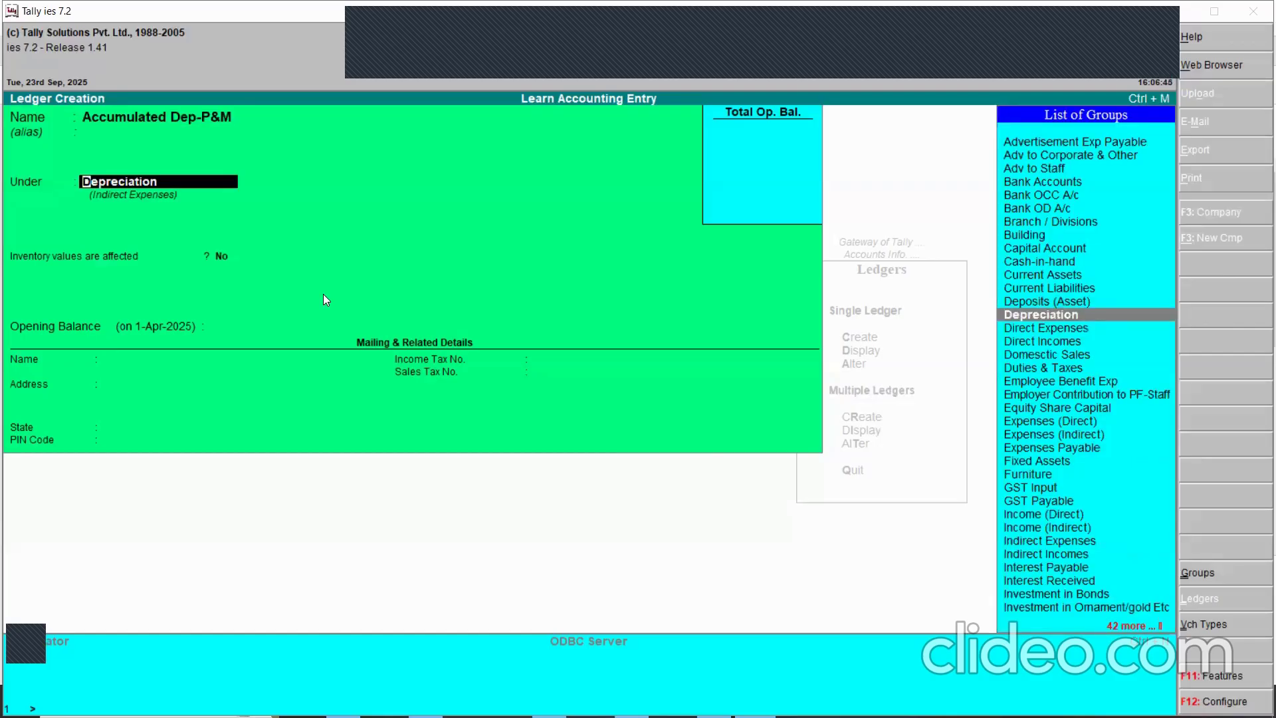
- Create an Accumulated Dep group under Fixed Assets as the parent of the Accumulated Dep-P&M ledger, and save the ledger
key(alt+c)
text(Accumu)
key(BackSpace)
key(BackSpace)
key(BackSpace)
key(BackSpace)
key(BackSpace)
key(BackSpace)
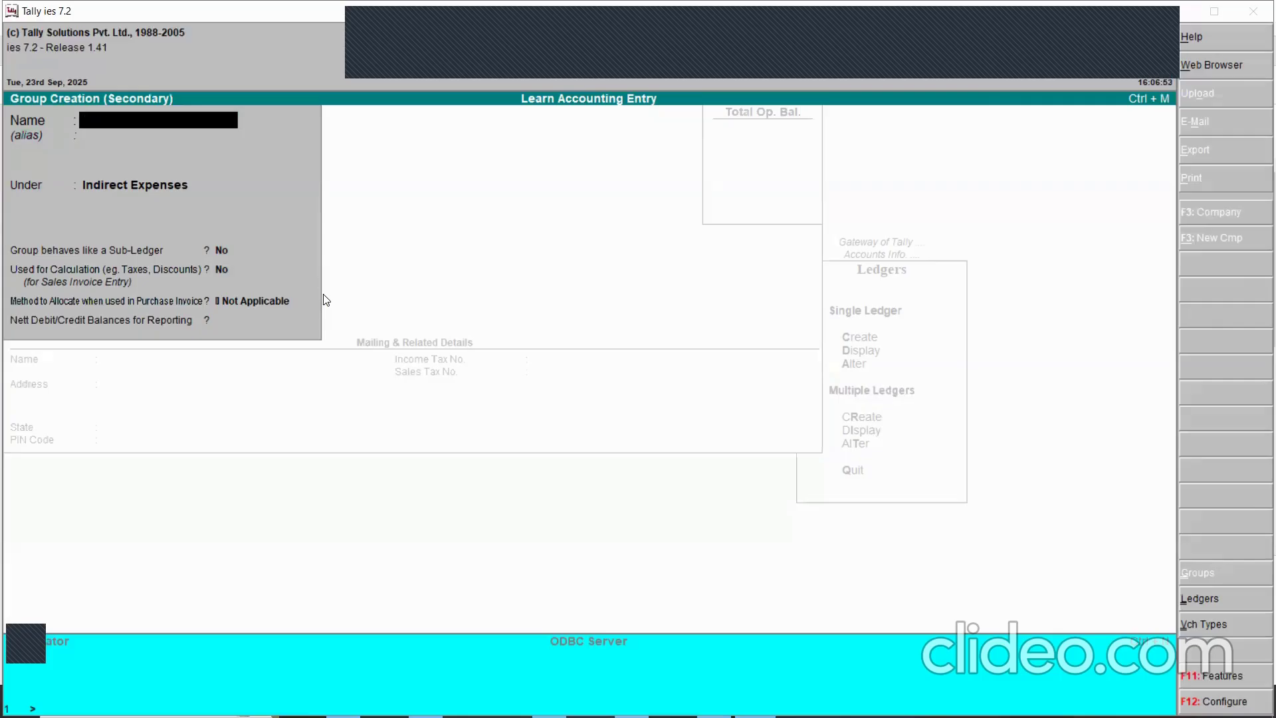
text(Accumulated Dep)
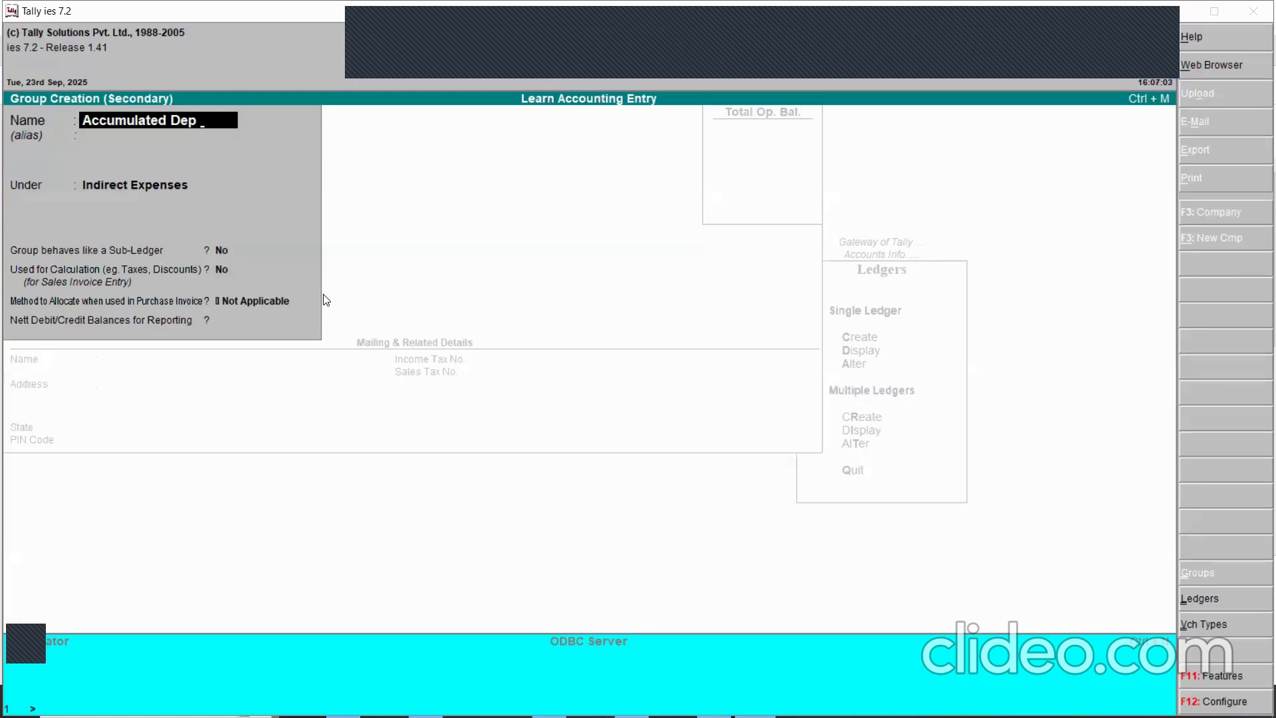
key(Return)
text(Fi)
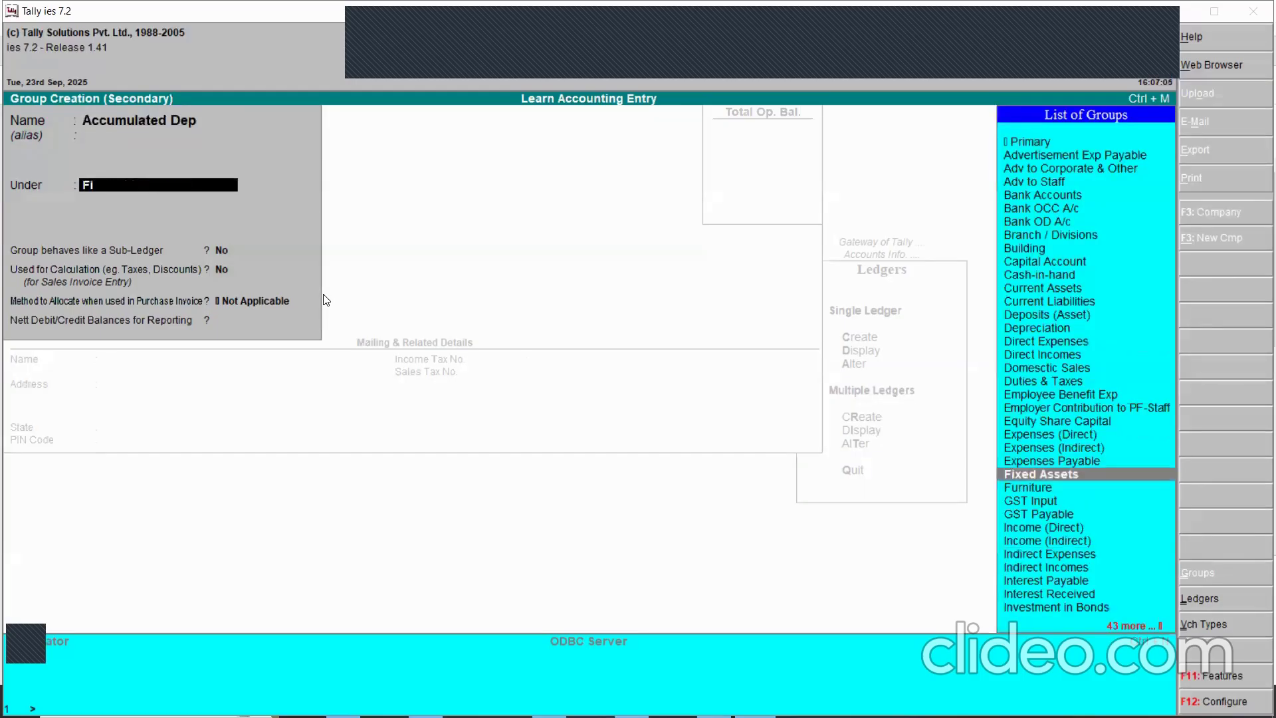
key(Return)
key(Return)
key(Return)
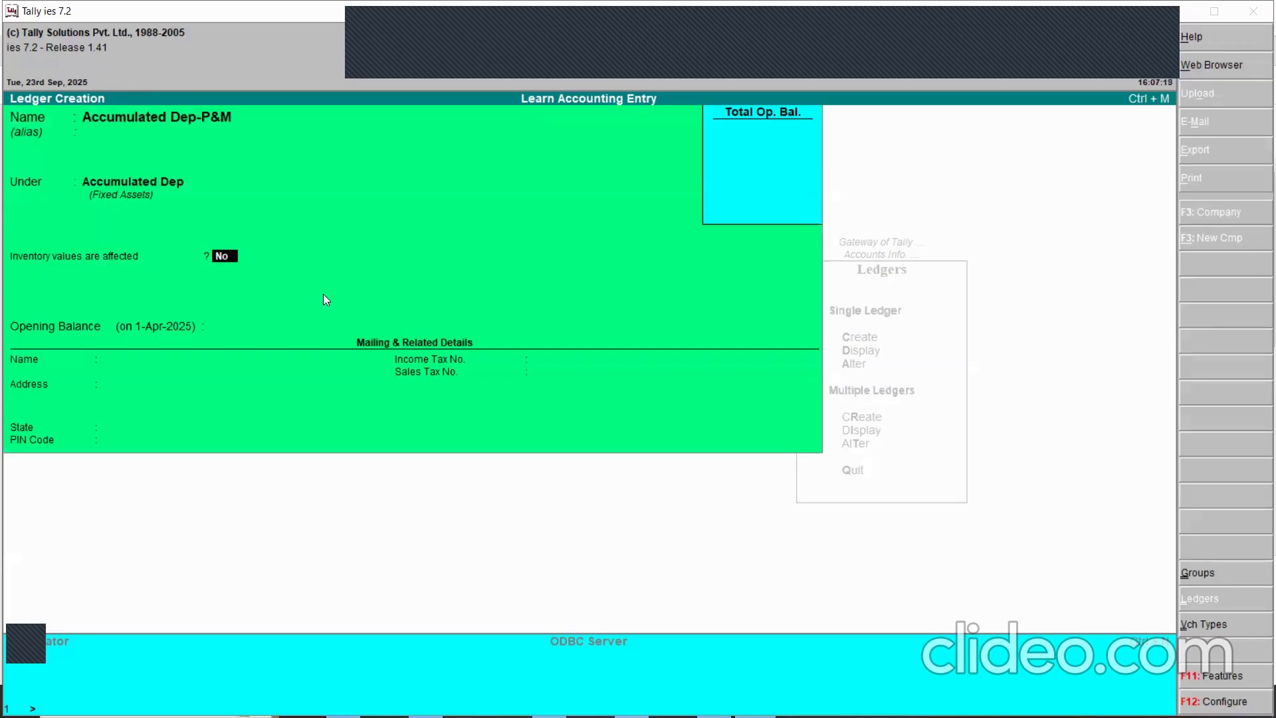
key(Return)
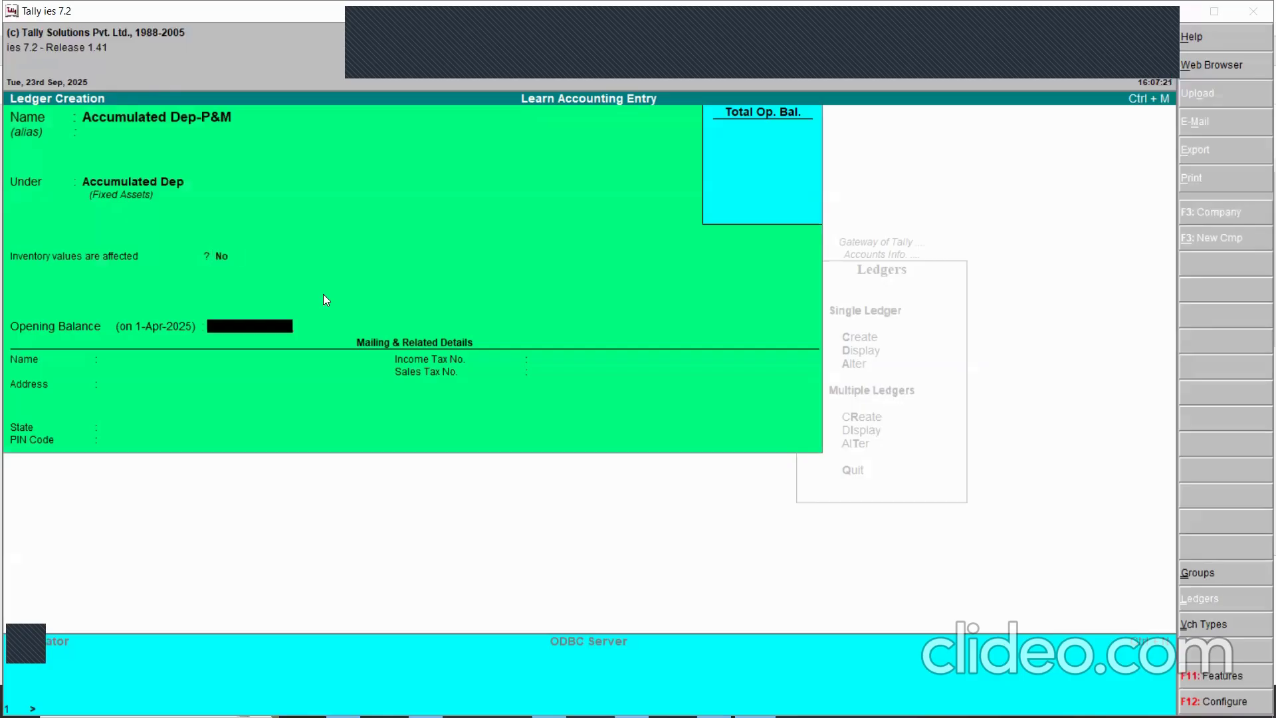
key(ctrl+a)
- Create a ledger named Accumulated Dep-Furniture under the Accumulated Dep group
text(Acc)
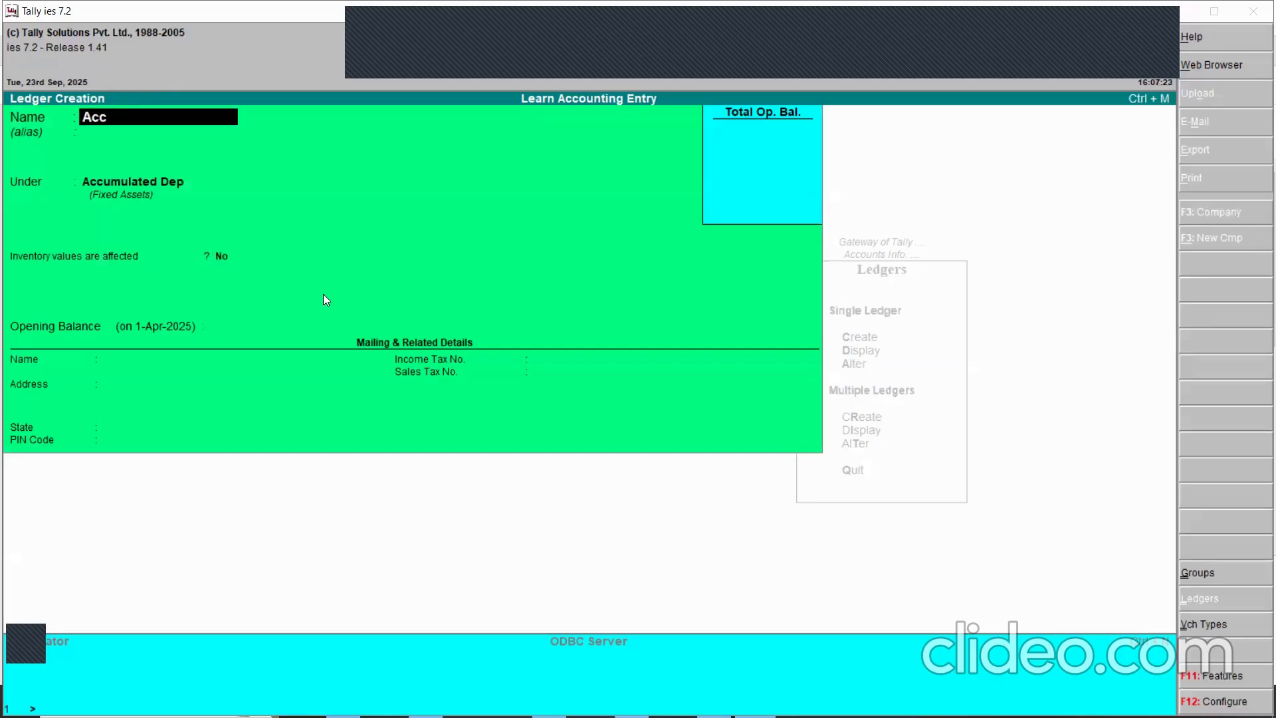
text(umulated Dep-Furnit)
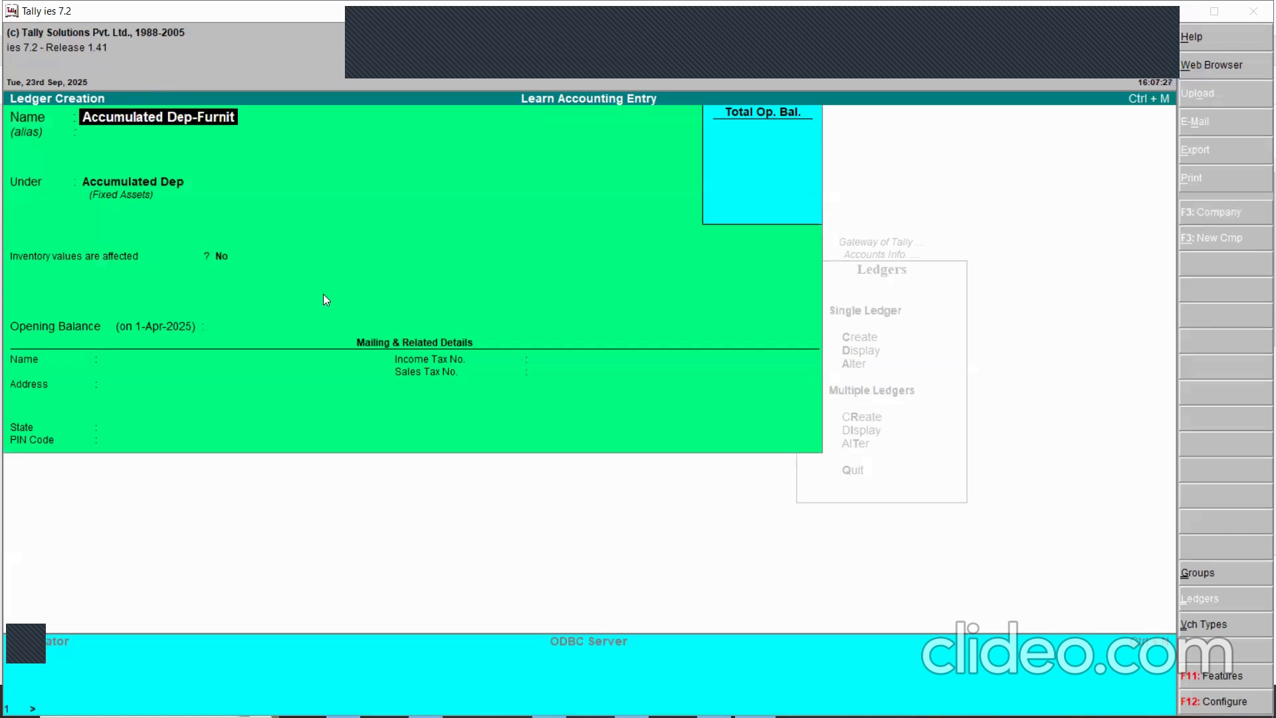
text(ure)
key(Return)
key(ctrl+a)
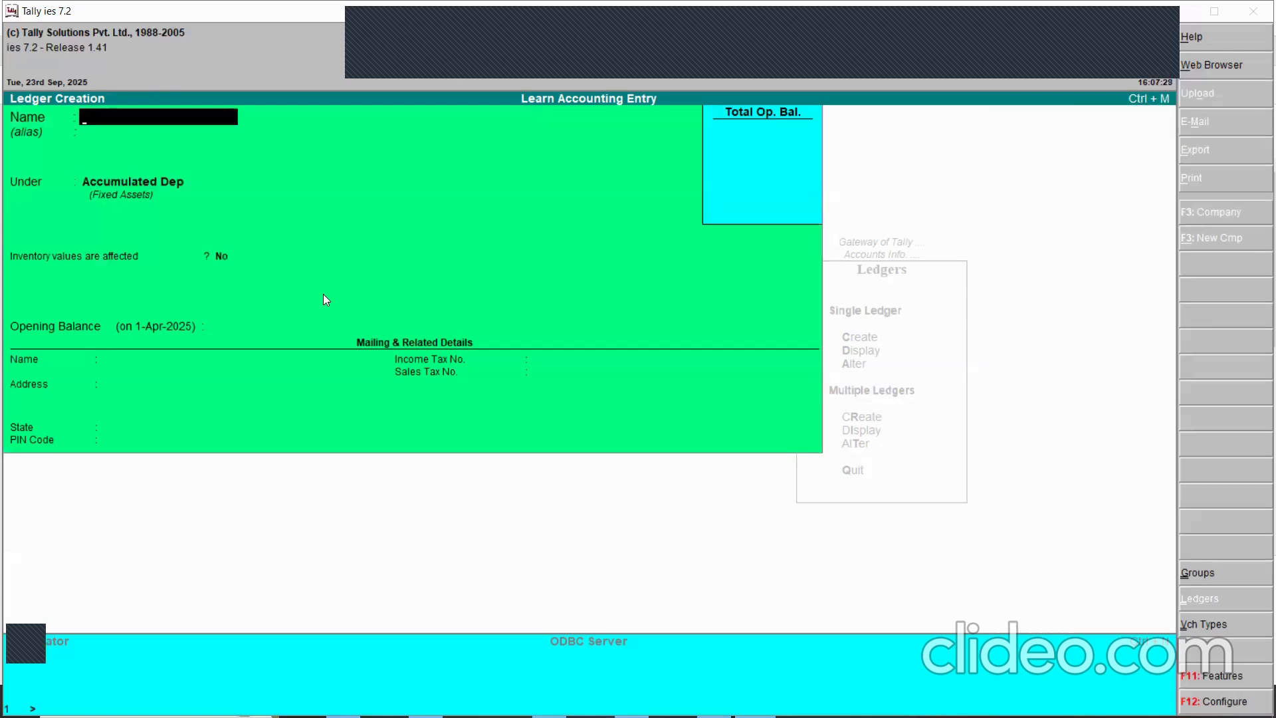
- Create a ledger named Accumulated Dep -Office Equipment under the Accumulated Dep group
text(Accumulated Dep -Office Equip)
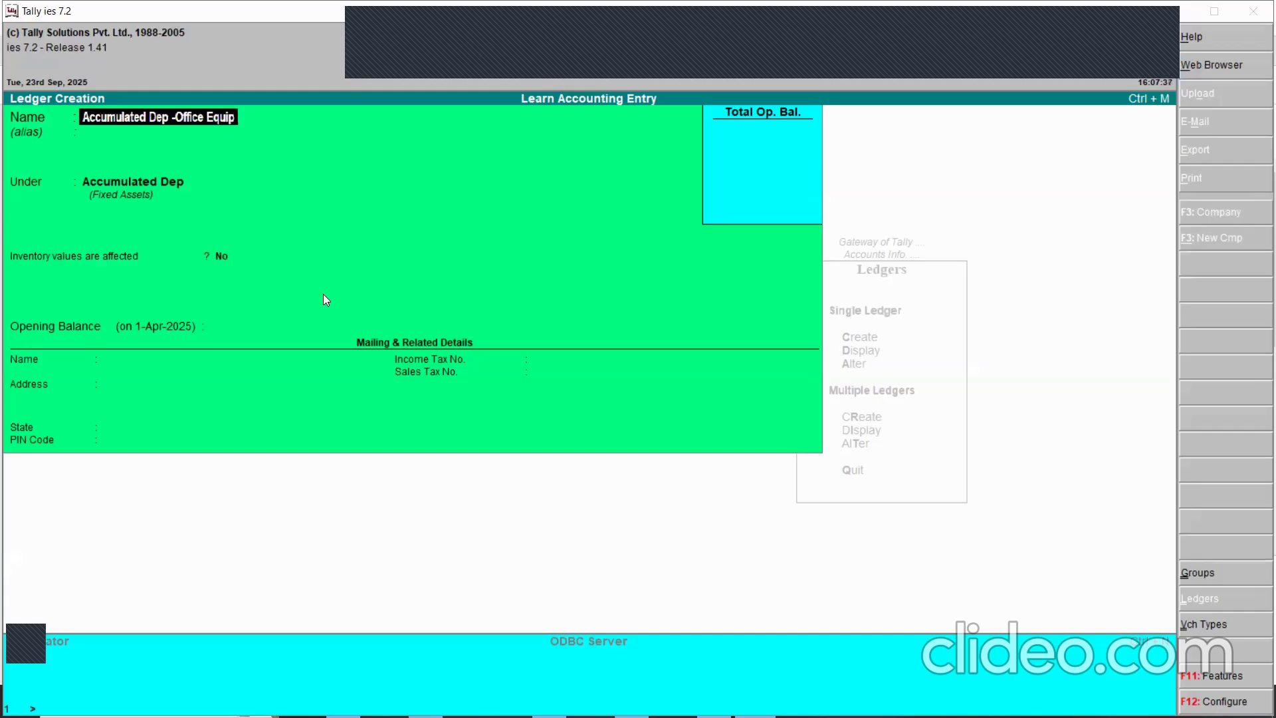
text(ment)
key(Return)
key(ctrl+a)
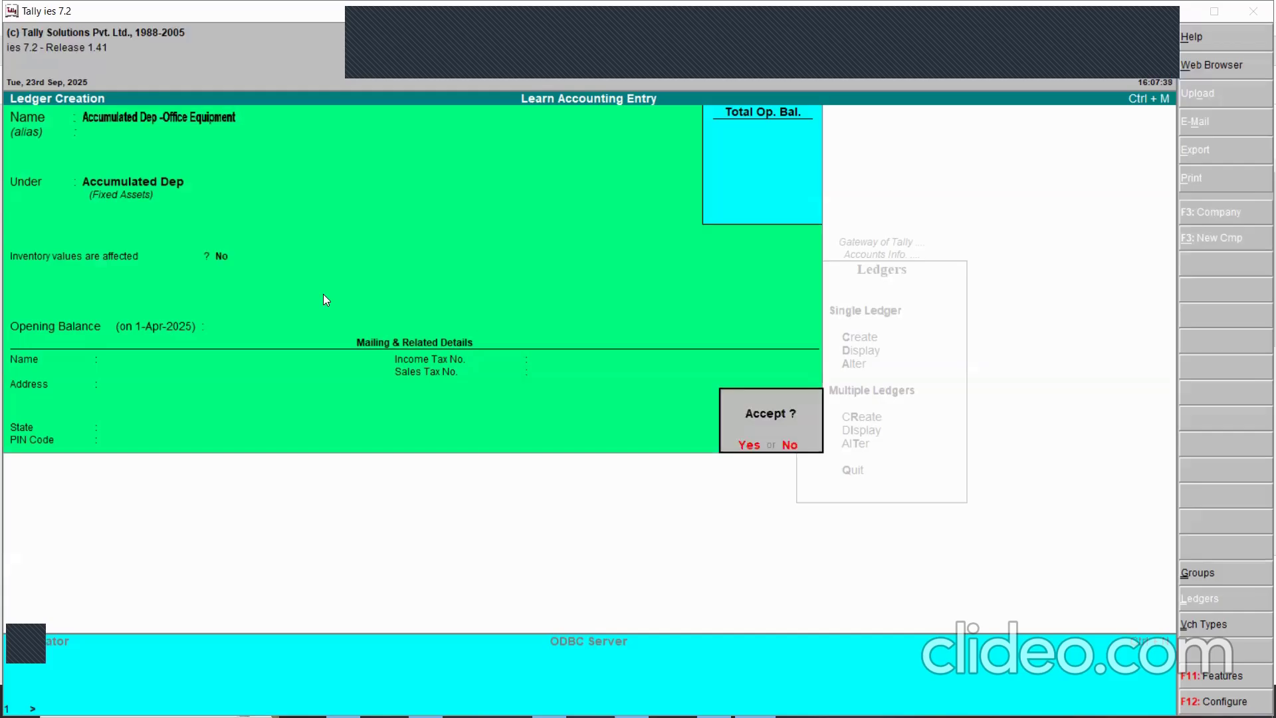
key(Return)
- Create a ledger named Accumulated Dep-Computer under the Accumulated Dep group
text(Accumu)
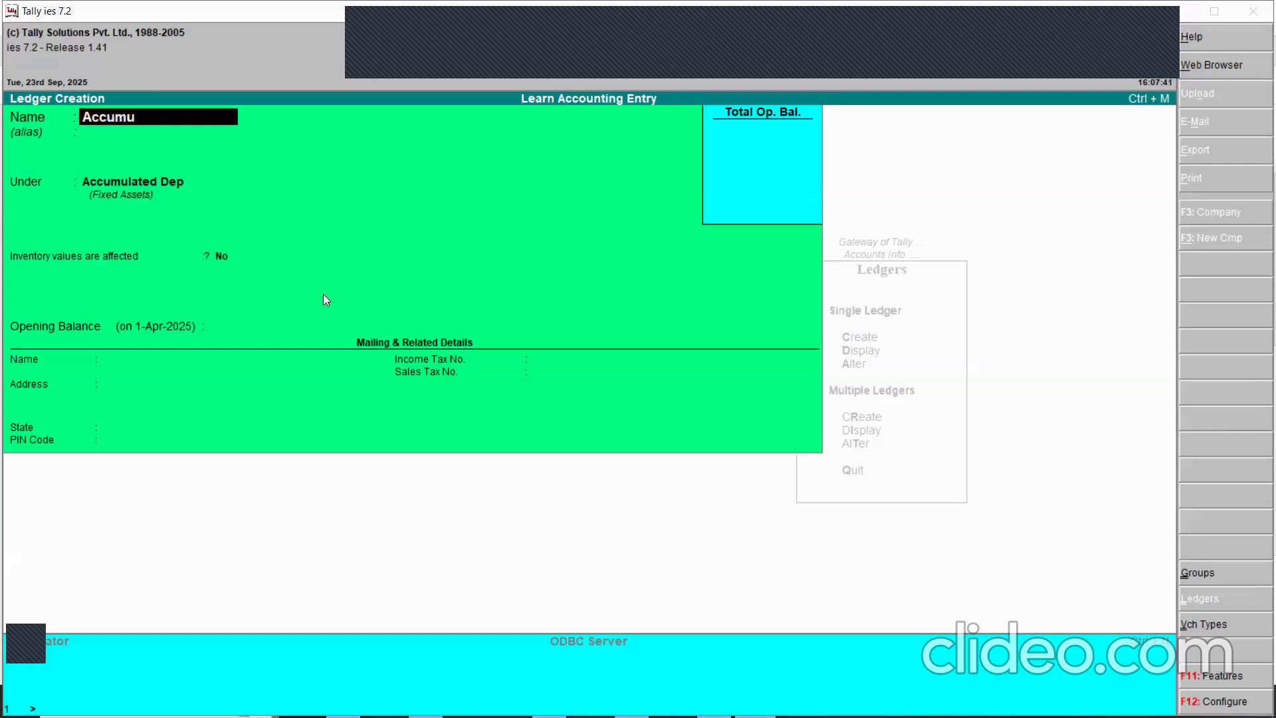
text(lated Dep-Comp)
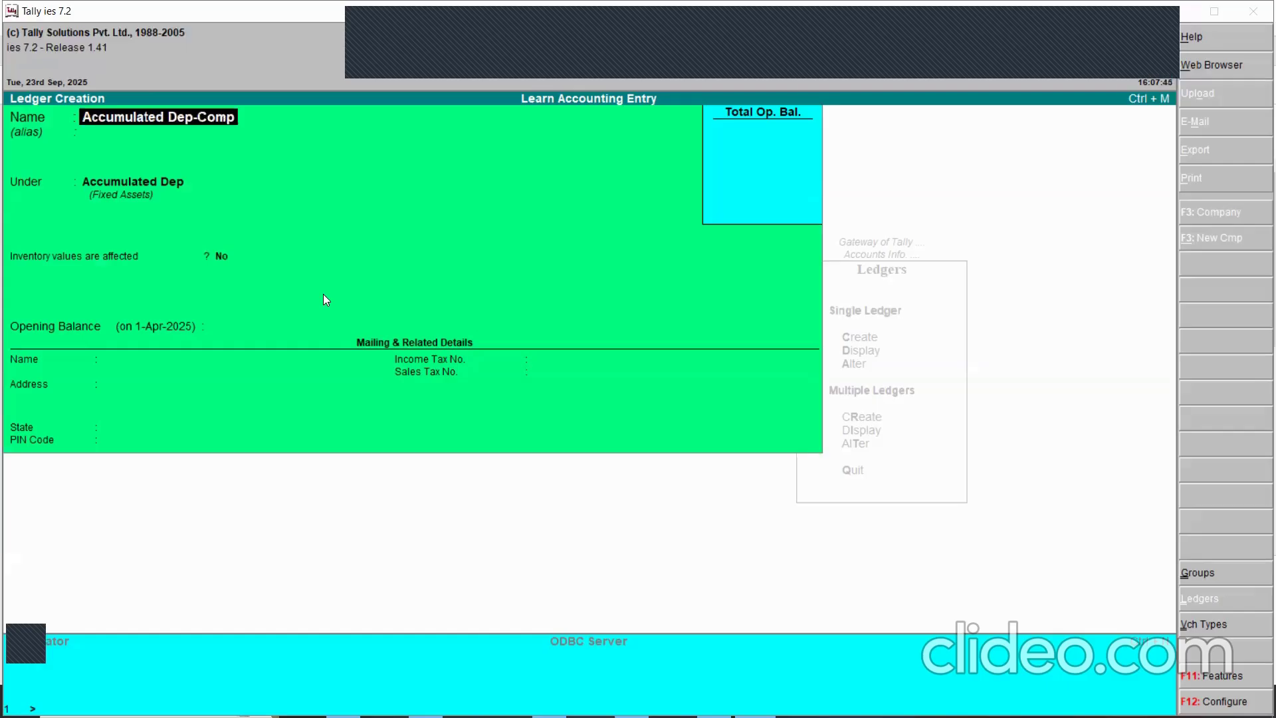
text(uter)
key(Return)
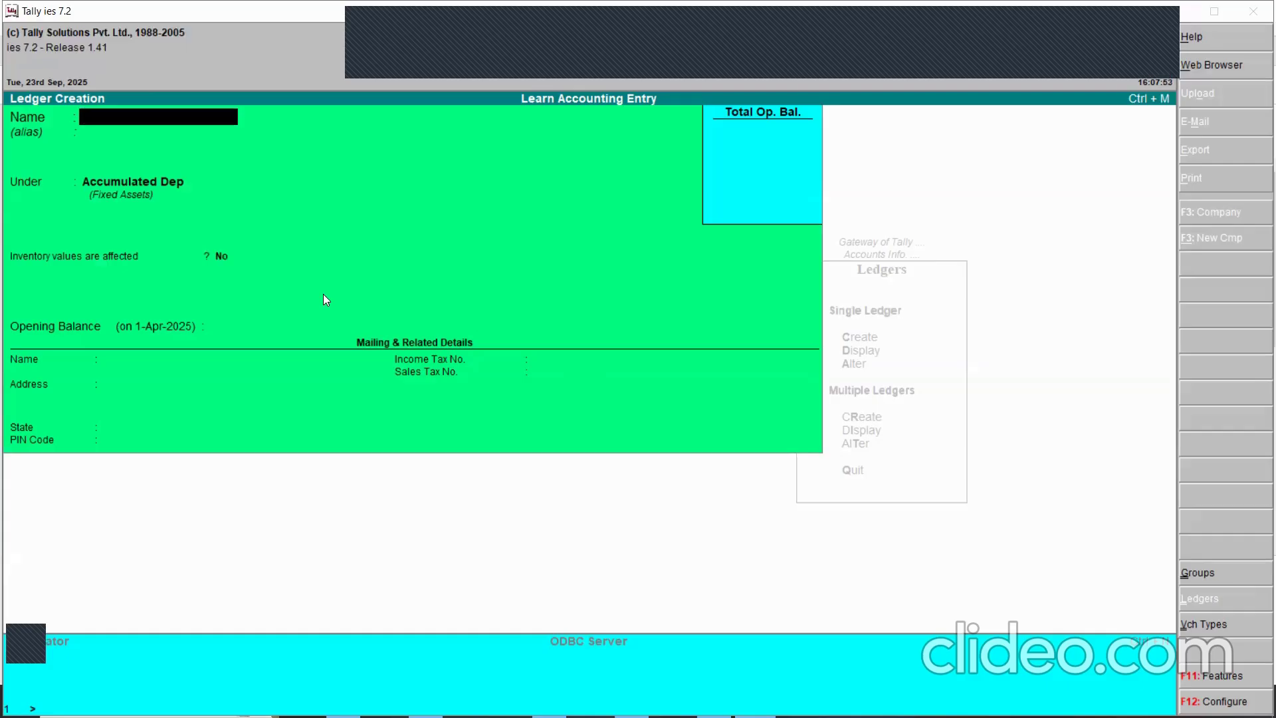
- Create a group named Finance Cost under Indirect Expenses
key(Escape)
key(Escape)
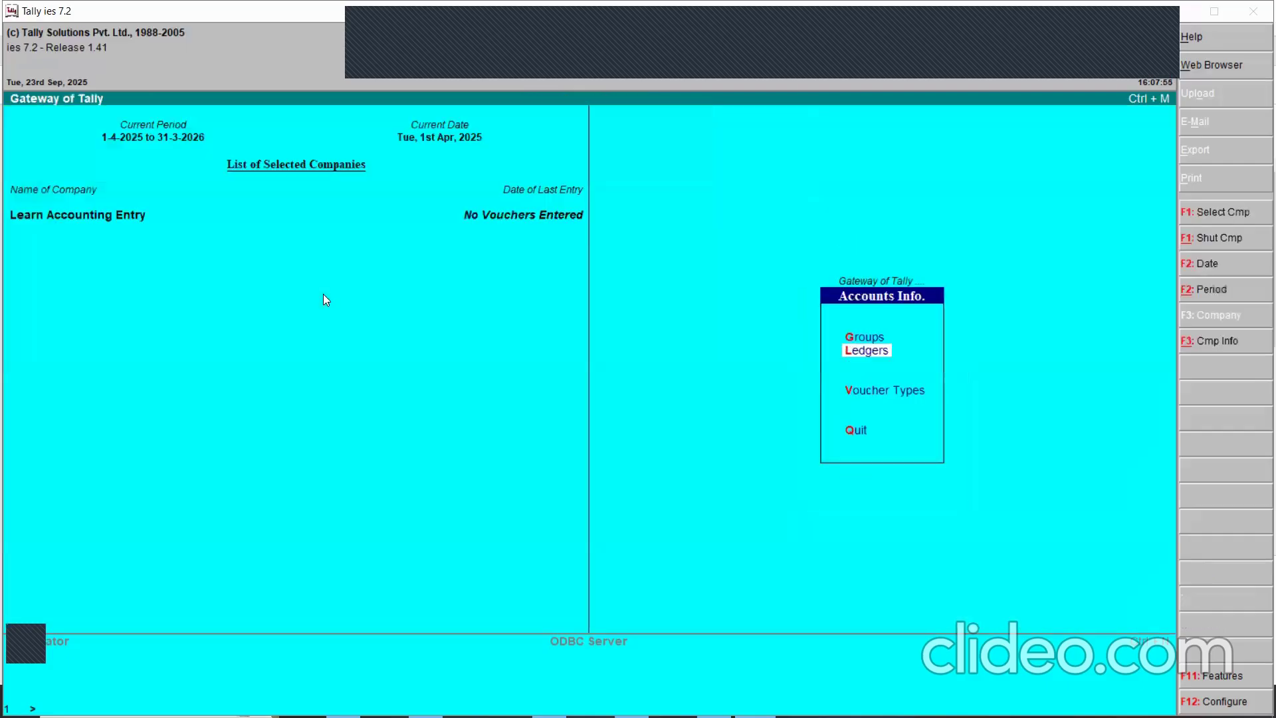
key(g)
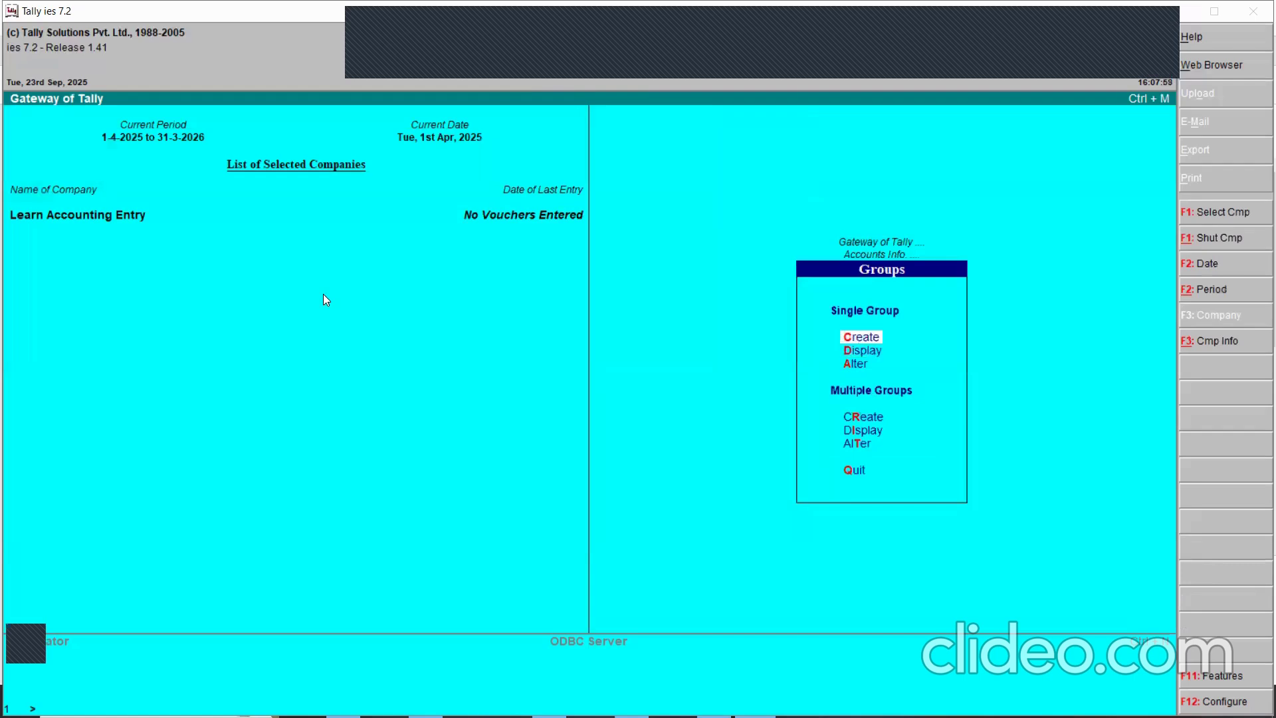
key(Return)
text(Fio)
key(BackSpace)
text(nance Cost)
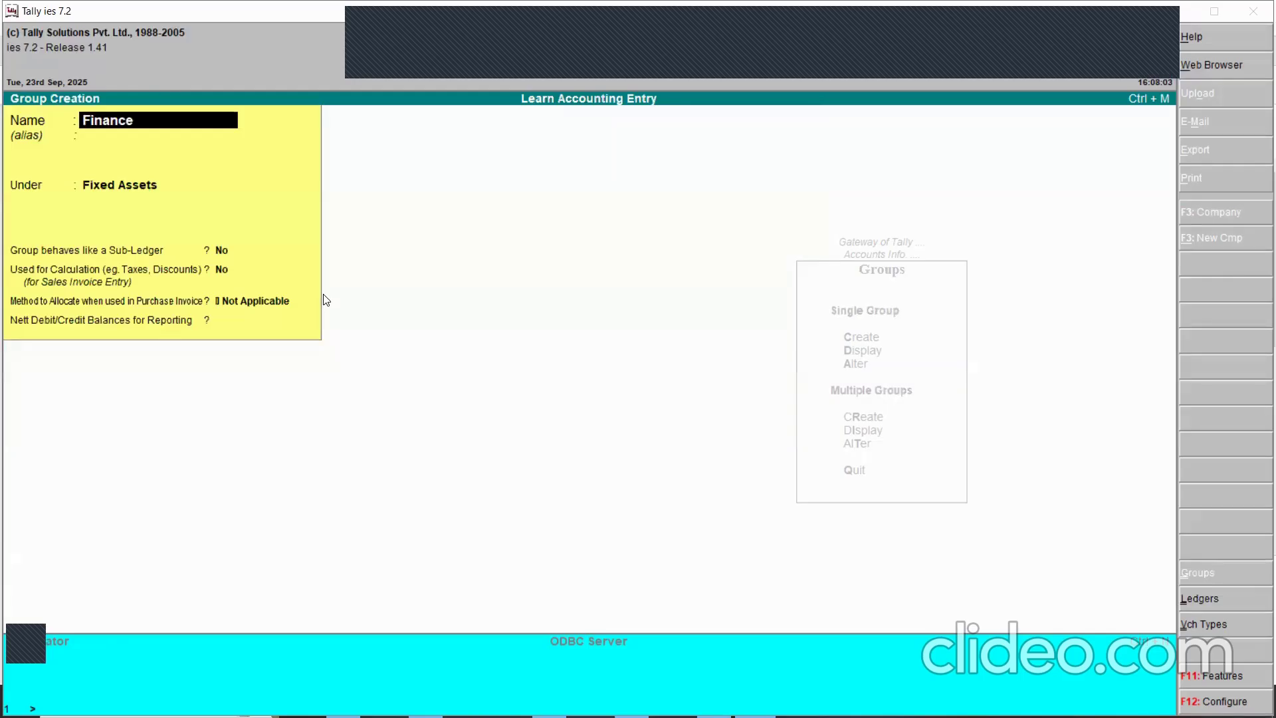
key(Return)
key(Return)
text(Indir)
key(Return)
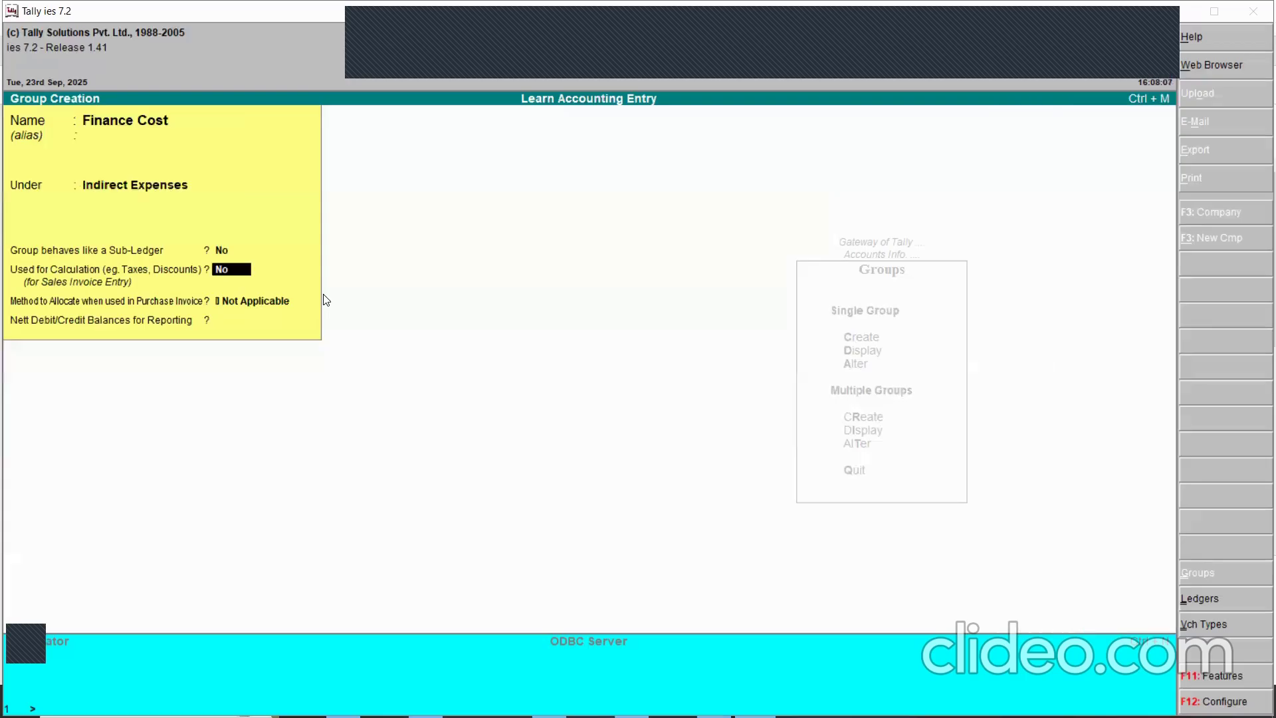
key(Return)
key(Return)
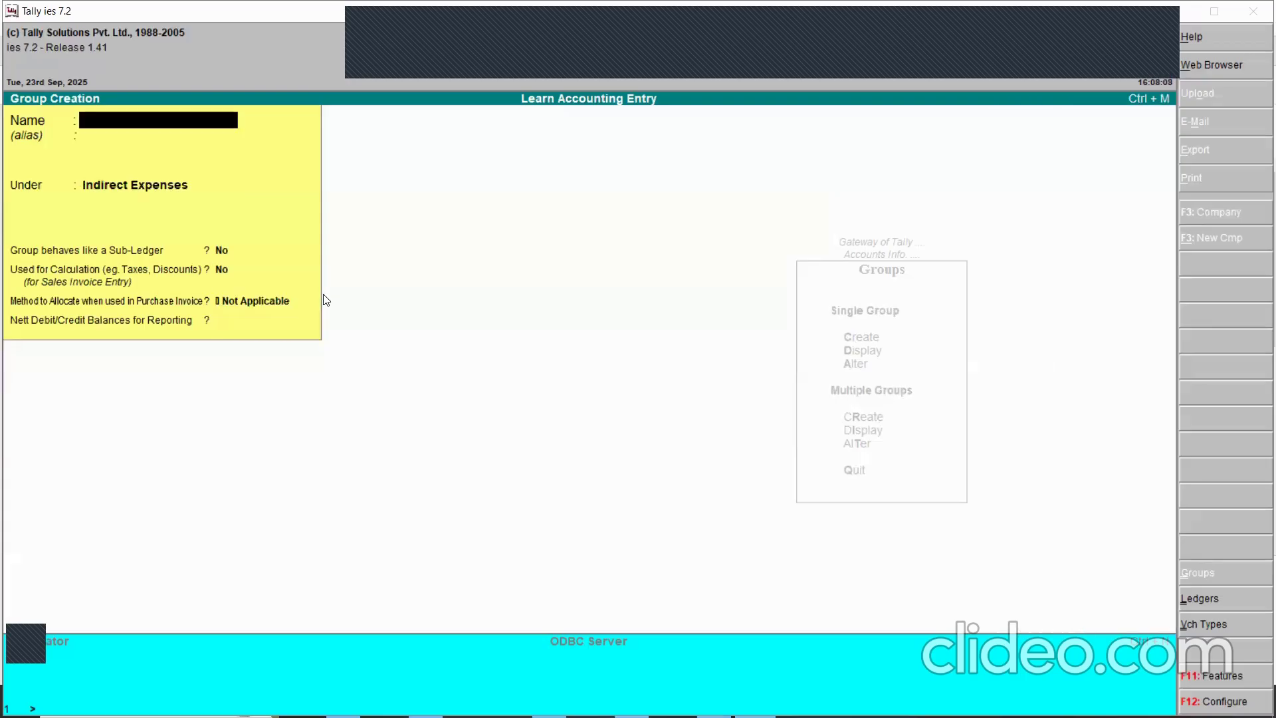
key(Escape)
key(Escape)
- Create a ledger named Bank Charges under the Finance Cost group
key(l)
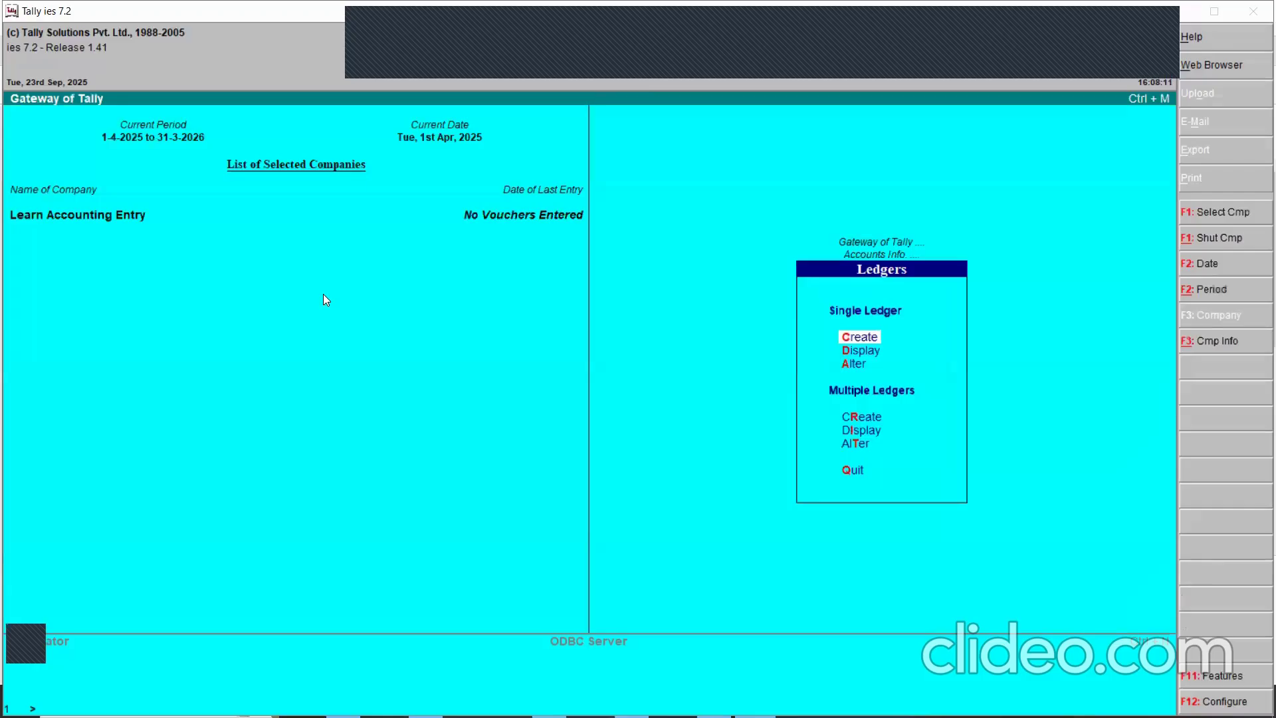
key(Return)
text(Bank Chag)
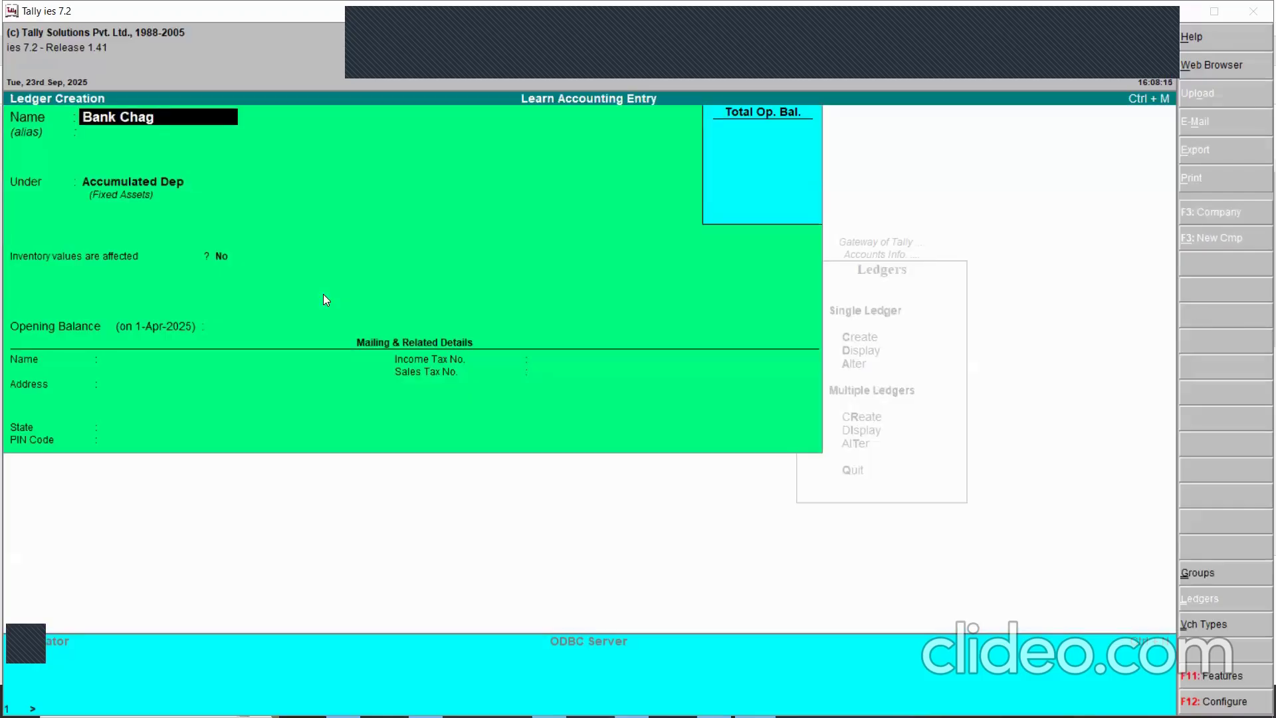
key(BackSpace)
text(rges)
key(Return)
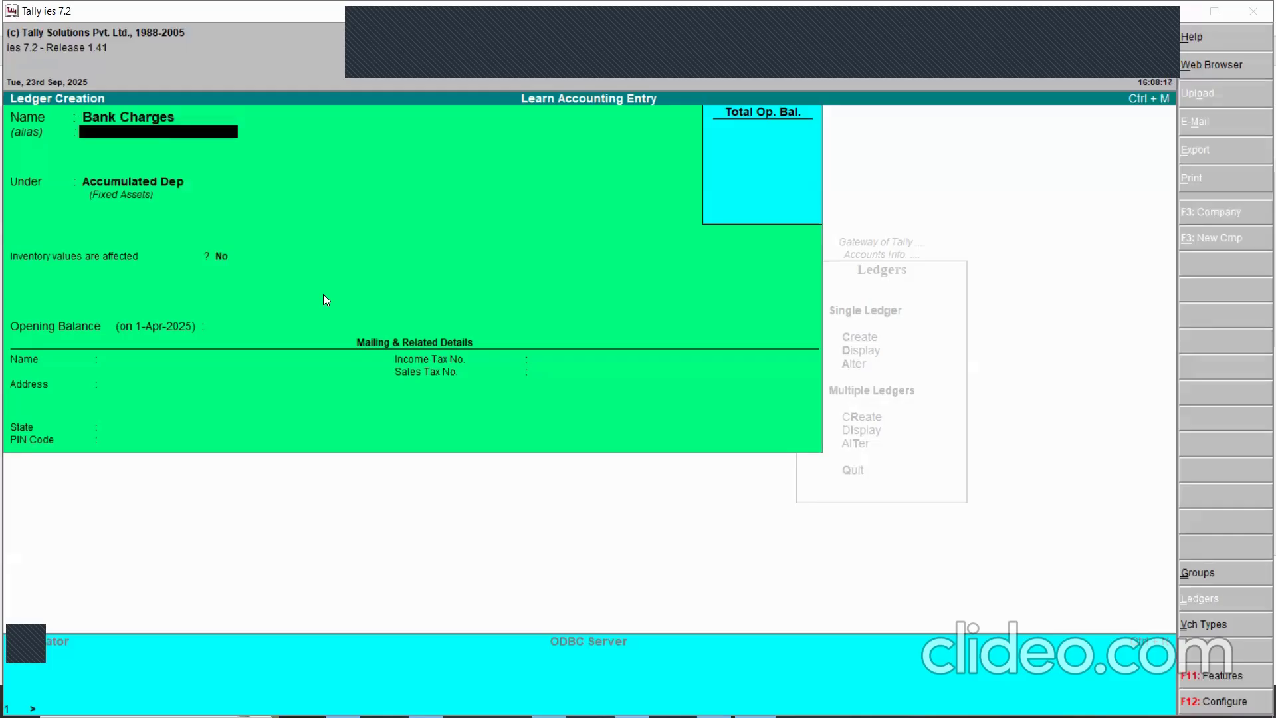
key(Return)
text(Fin)
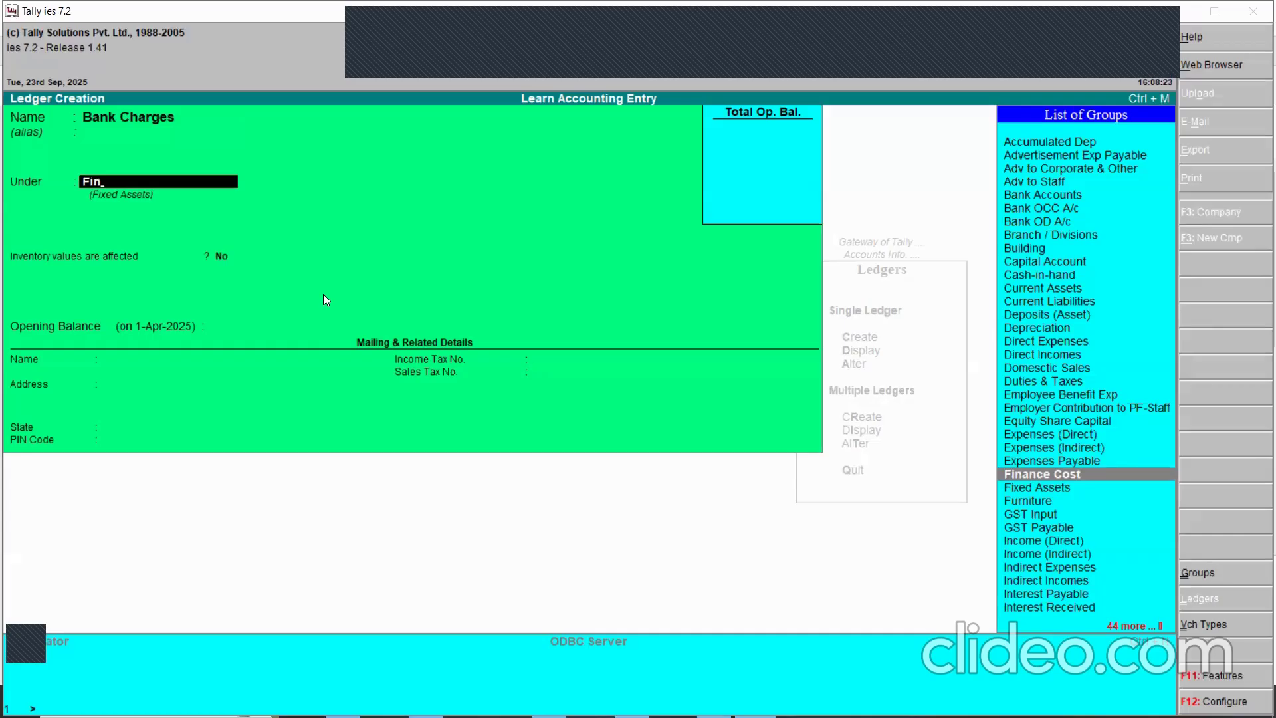
key(ctrl+a)
- Create a ledger named Interest Paid on Loan to Bank under the Finance Cost group
text(Interest)
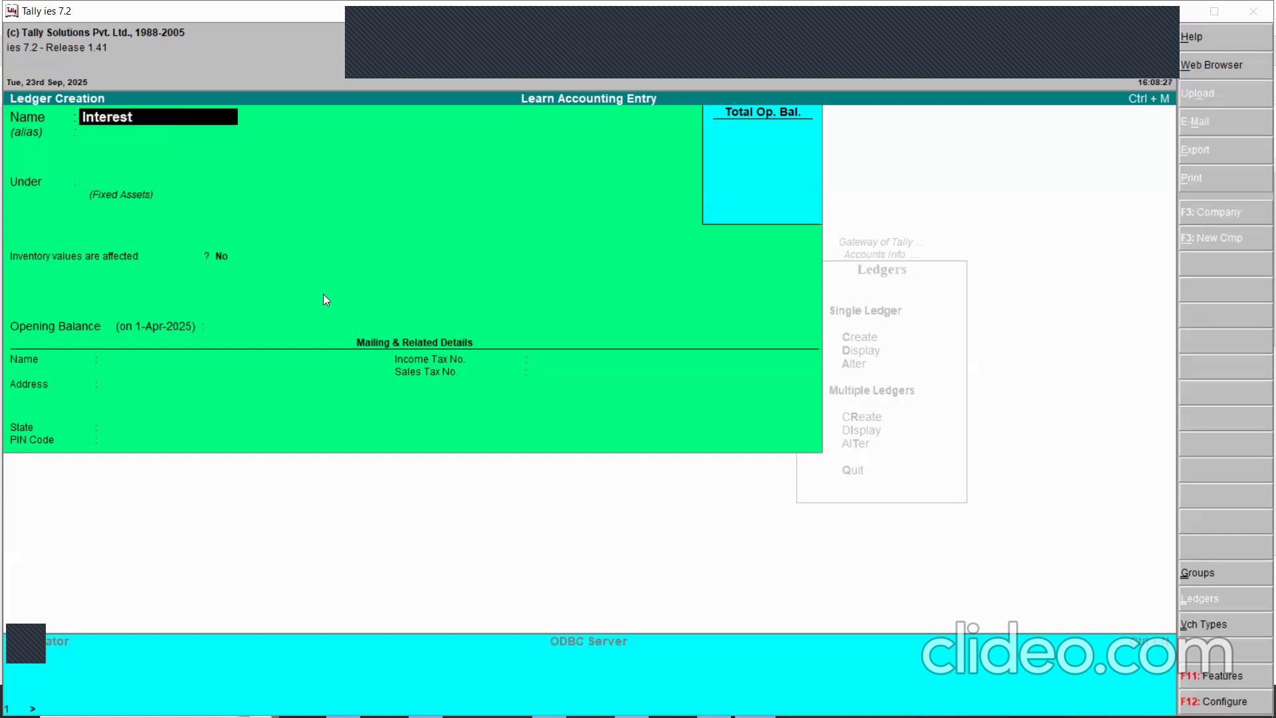
text( Paid on Loan to Bank)
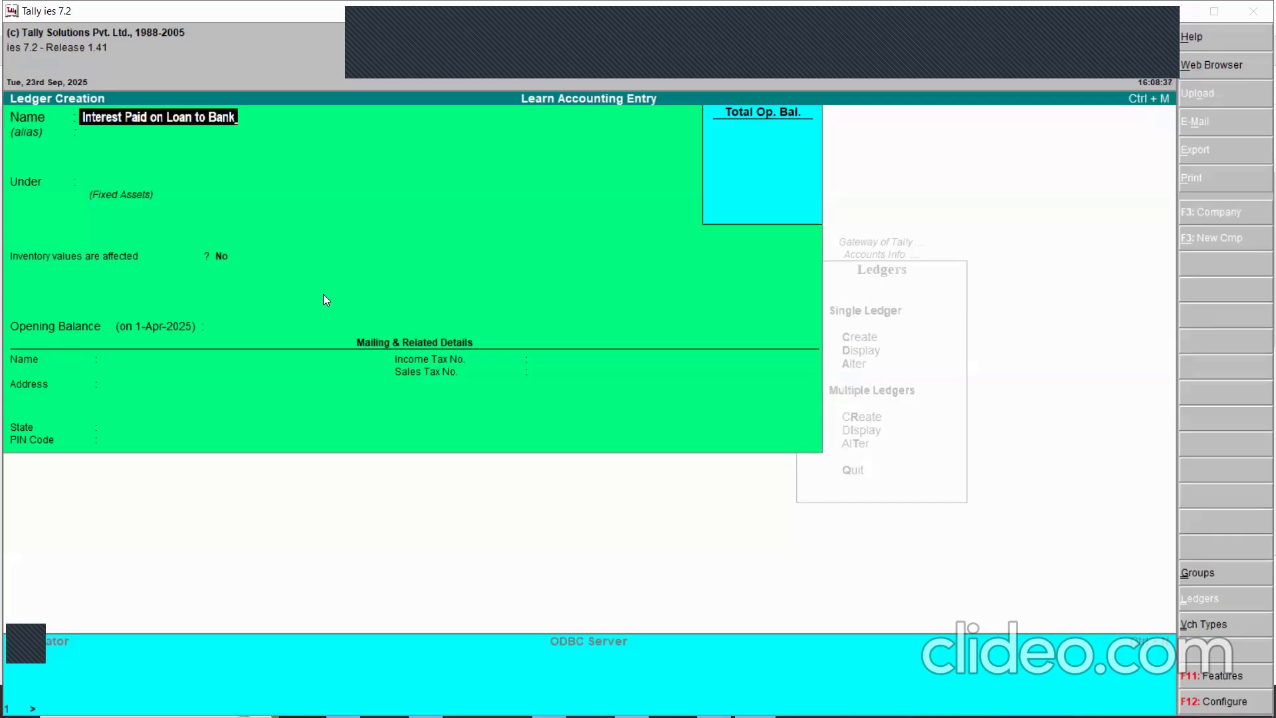
key(Return)
text(Fin)
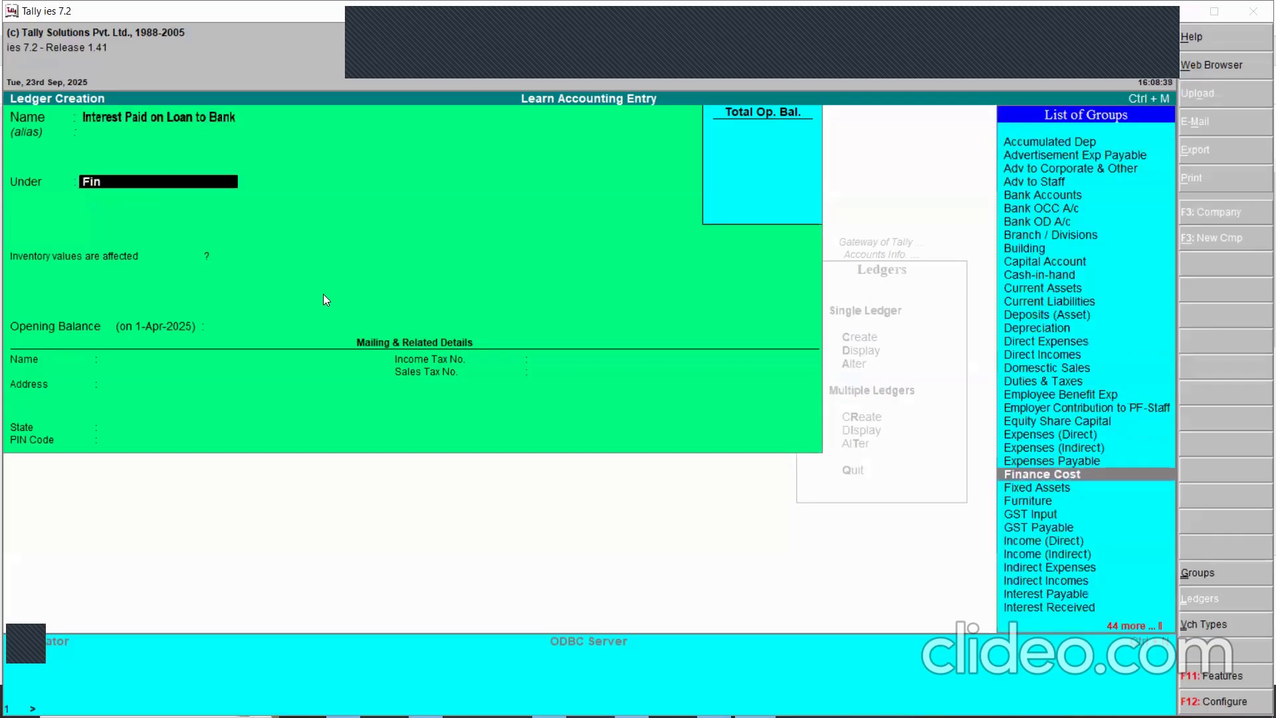
key(Return)
key(ctrl+a)
- Create a ledger named Interest Paid to Others under the Finance Cost group
text(Interest)
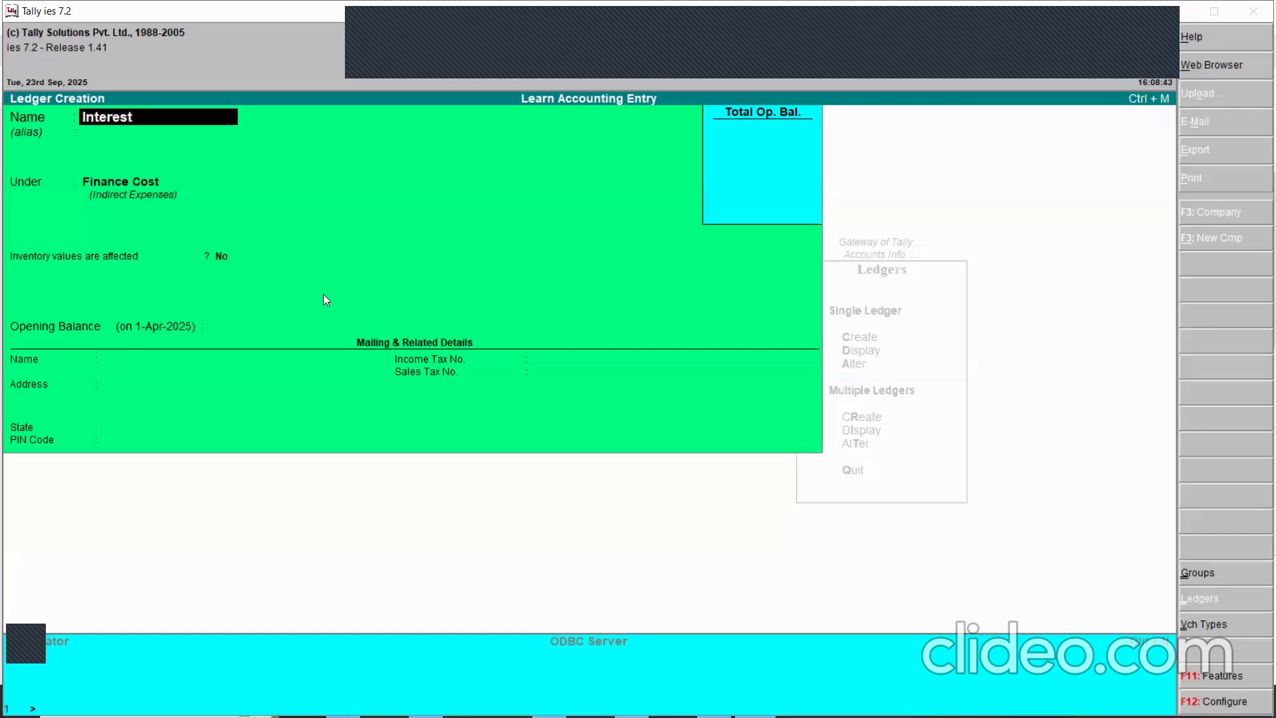
text( Paid to Others)
key(ctrl+a)
text(Bank)
key(BackSpace)
key(BackSpace)
key(BackSpace)
key(BackSpace)
key(Escape)
key(Escape)
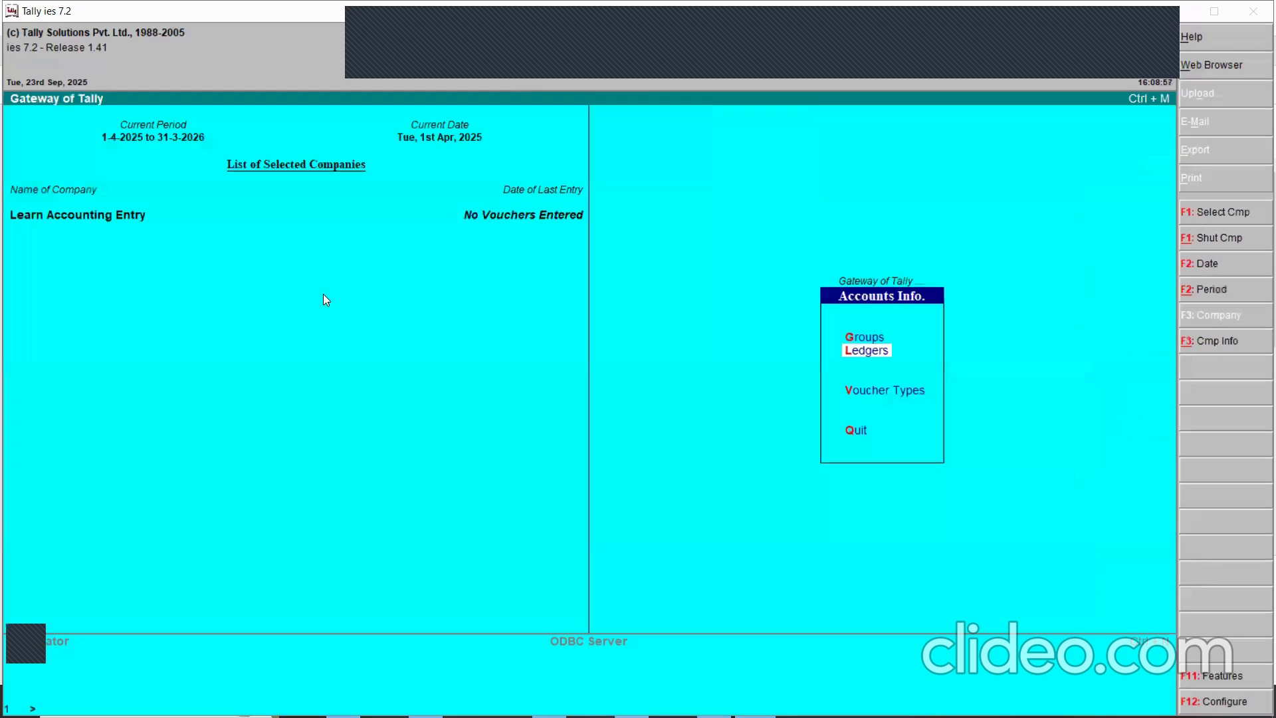
text(g)
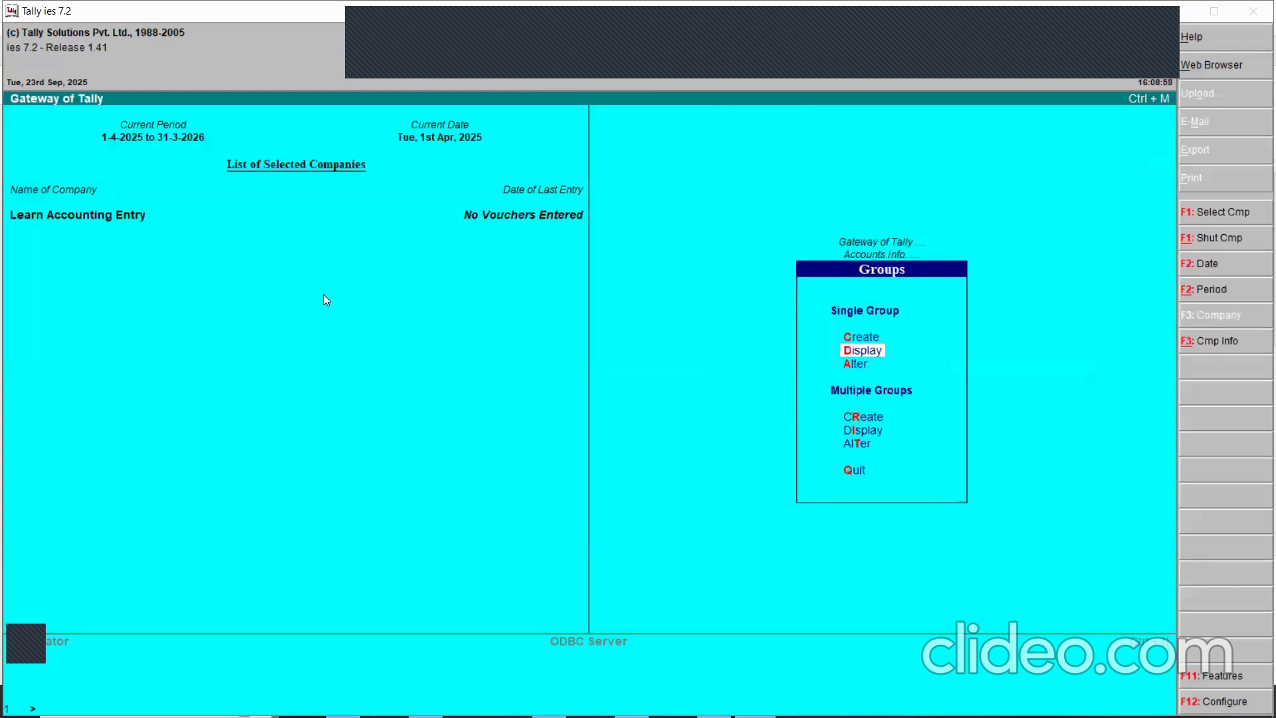
text(cOther Exp)
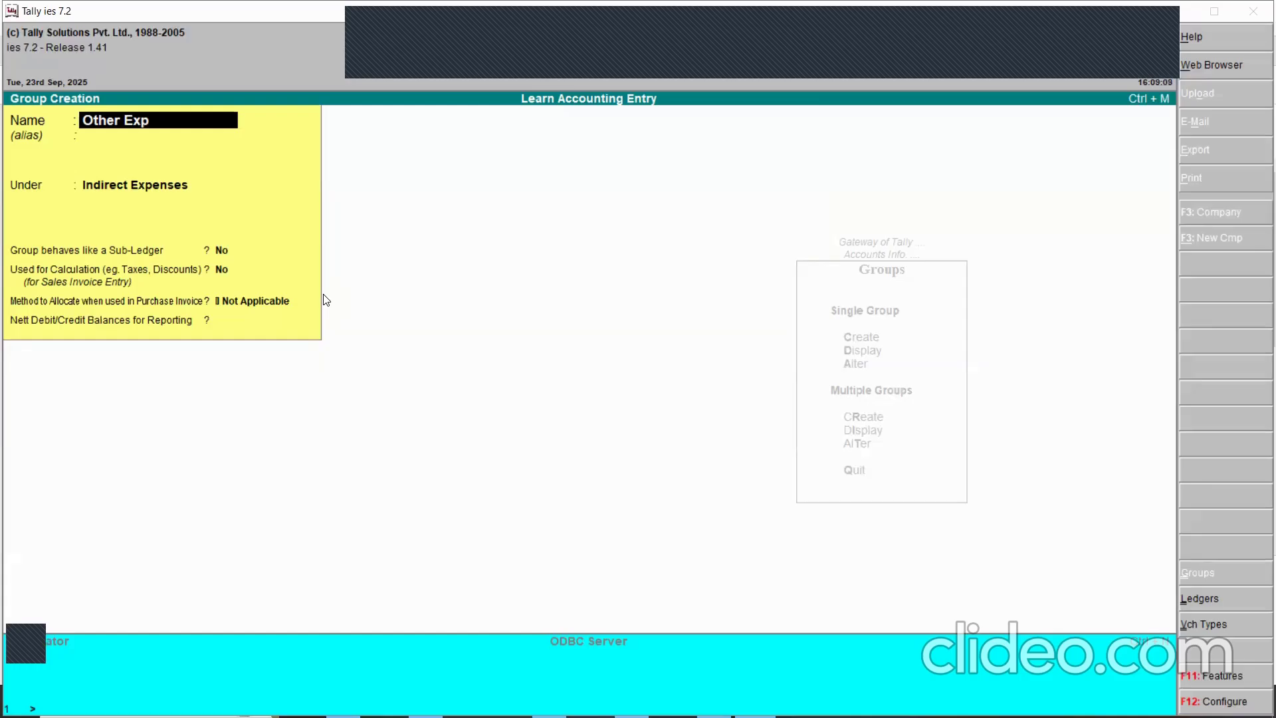
key(Escape)
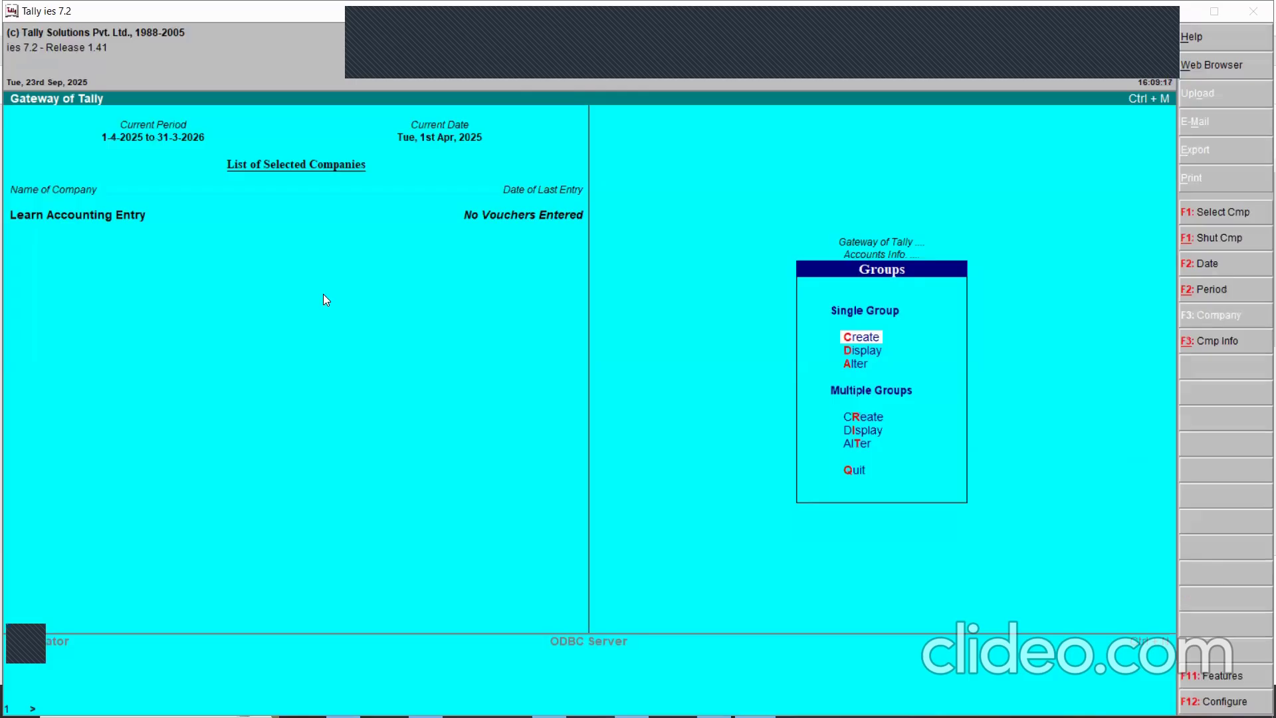
key(Escape)
- Create a ledger named Advertisement Exp under Indirect Expenses
key(Down)
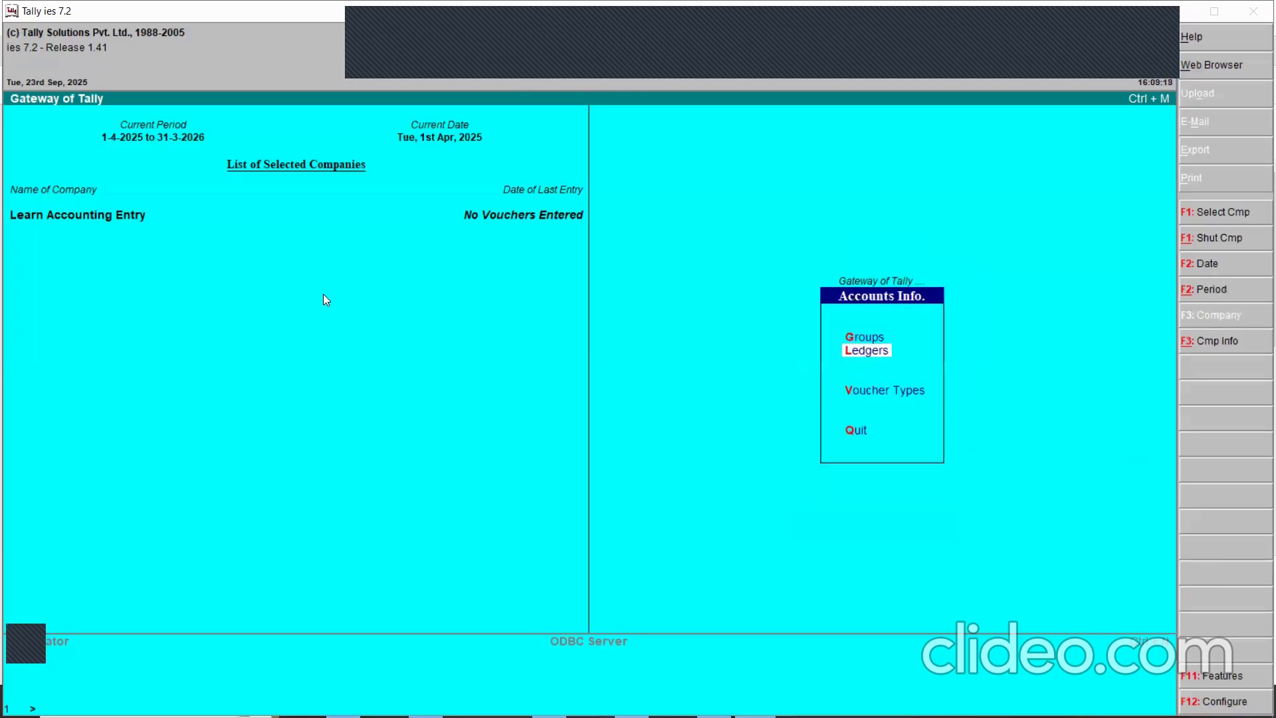
key(Return)
key(Return)
text(Advertisement Exp)
key(Return)
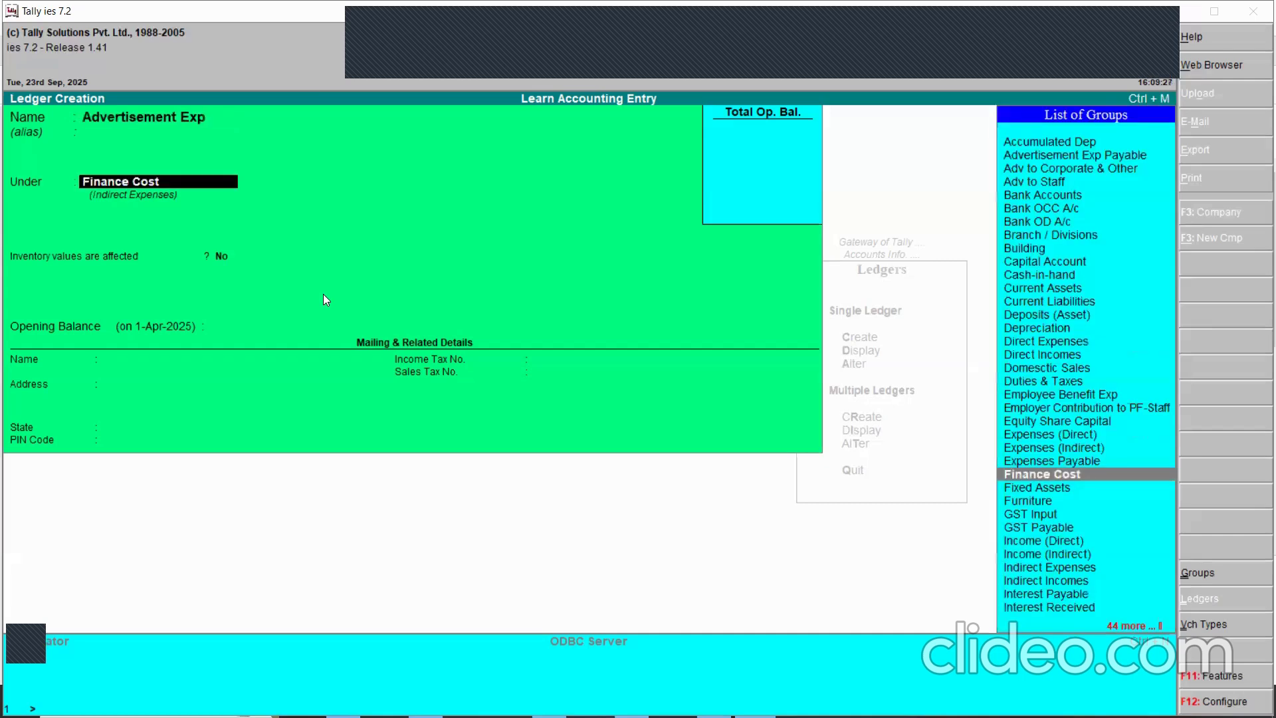
text(Indi)
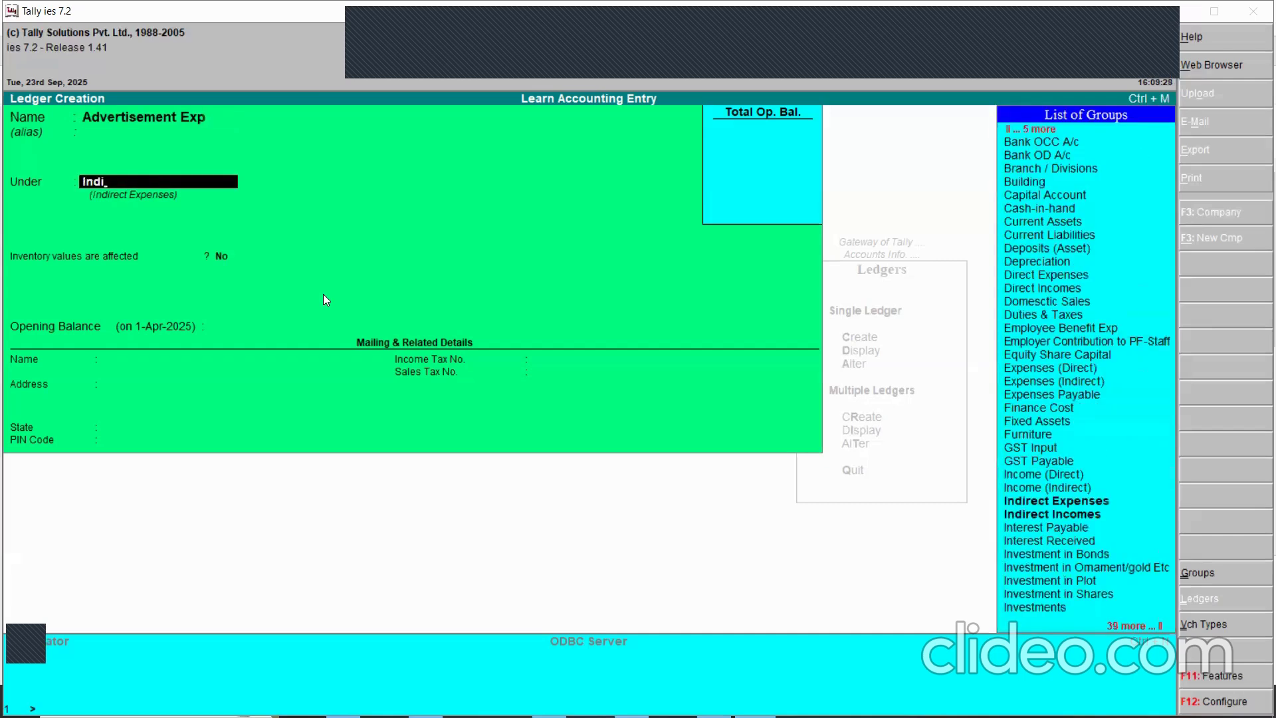
key(Down)
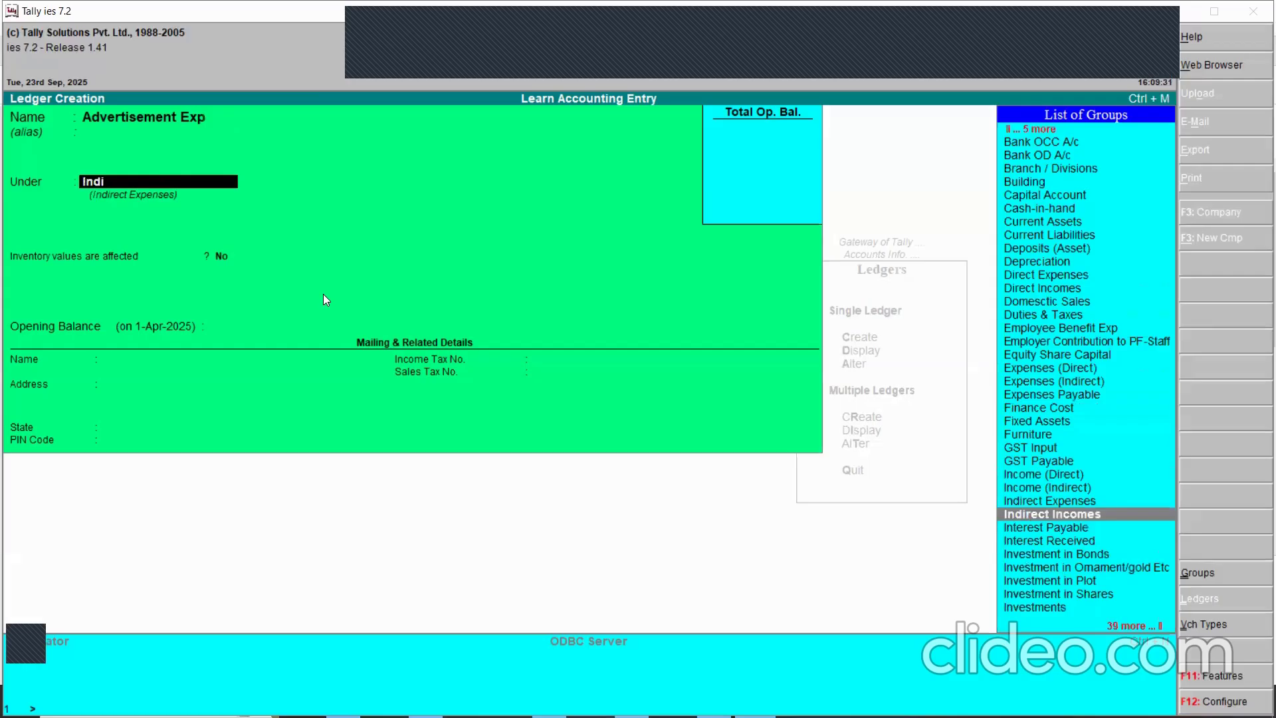
key(Return)
key(Return)
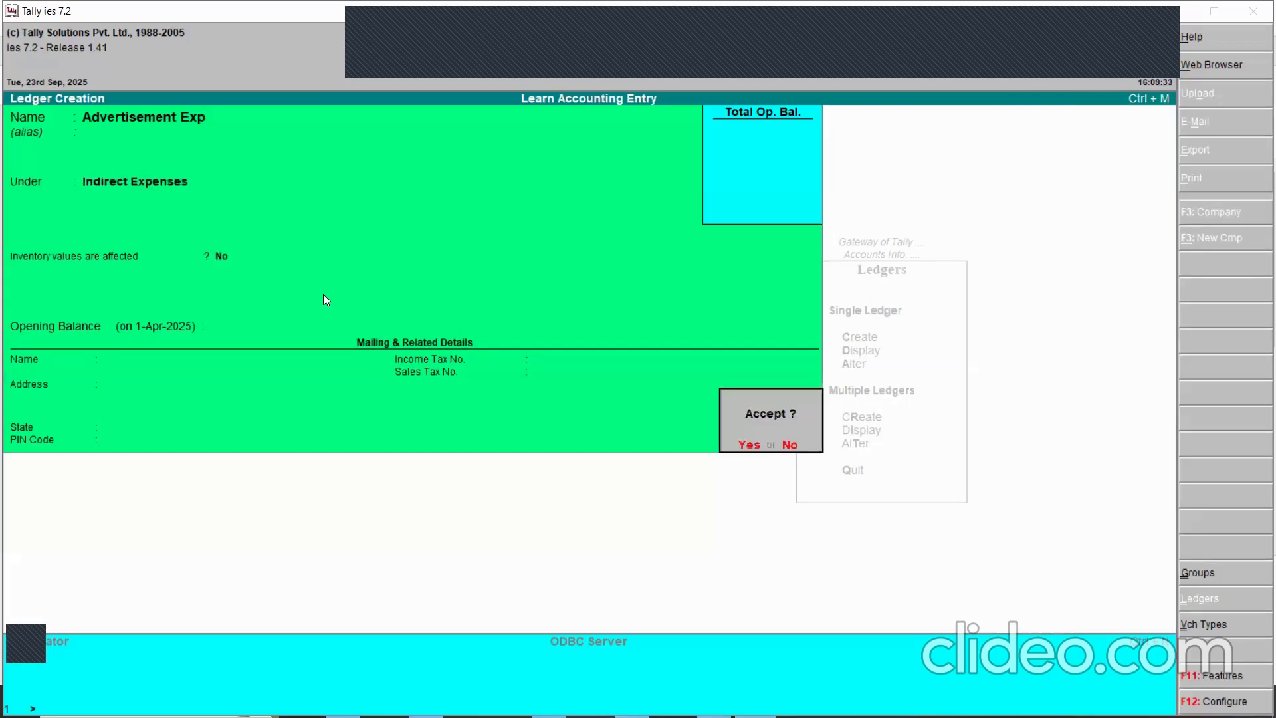
key(Return)
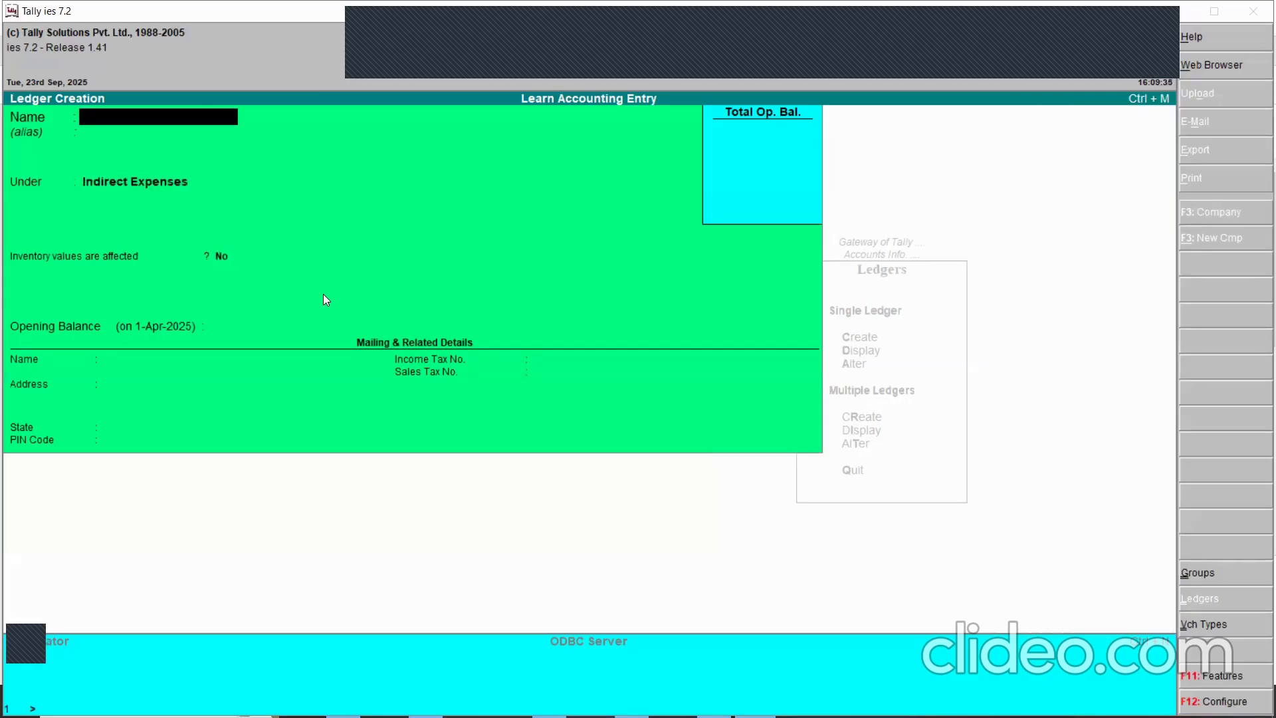
- Try to create a ledger named Bank Charges under Indirect Expenses
text(Bank Charges)
key(ctrl+a)
key(Return)
text(Power & Fuel)
key(BackSpace)
key(BackSpace)
key(BackSpace)
key(BackSpace)
key(BackSpace)
key(BackSpace)
key(BackSpace)
key(BackSpace)
key(BackSpace)
key(BackSpace)
key(BackSpace)
- Create a ledger named Electricity Exp-Factory under Direct Expenses
text(Elec)
text(tricity Exp-Factory)
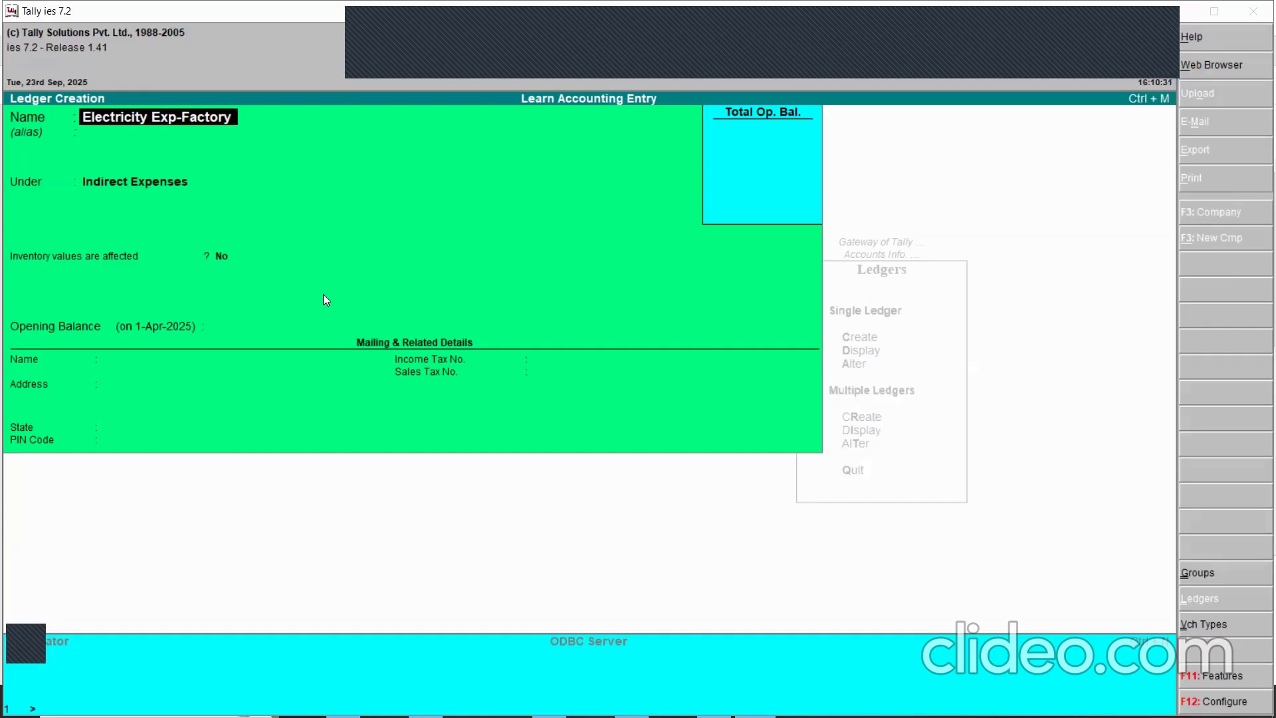
key(Return)
key(BackSpace)
key(BackSpace)
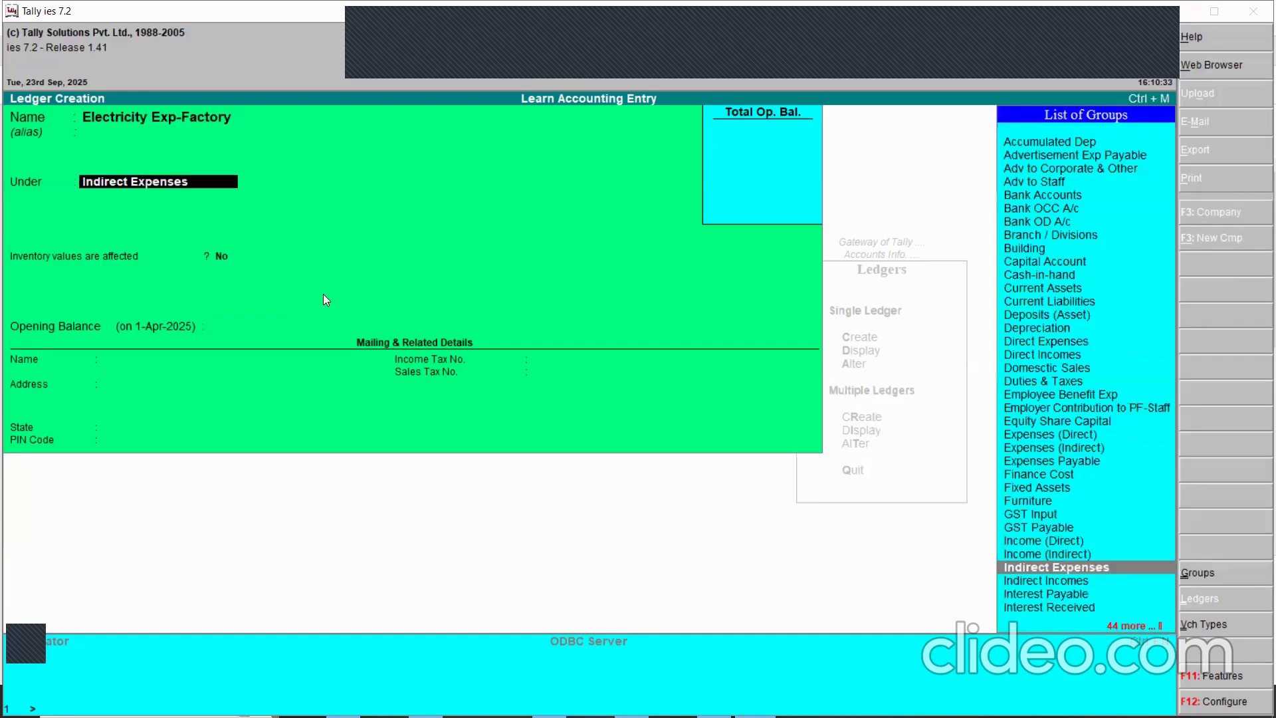
text(Dir)
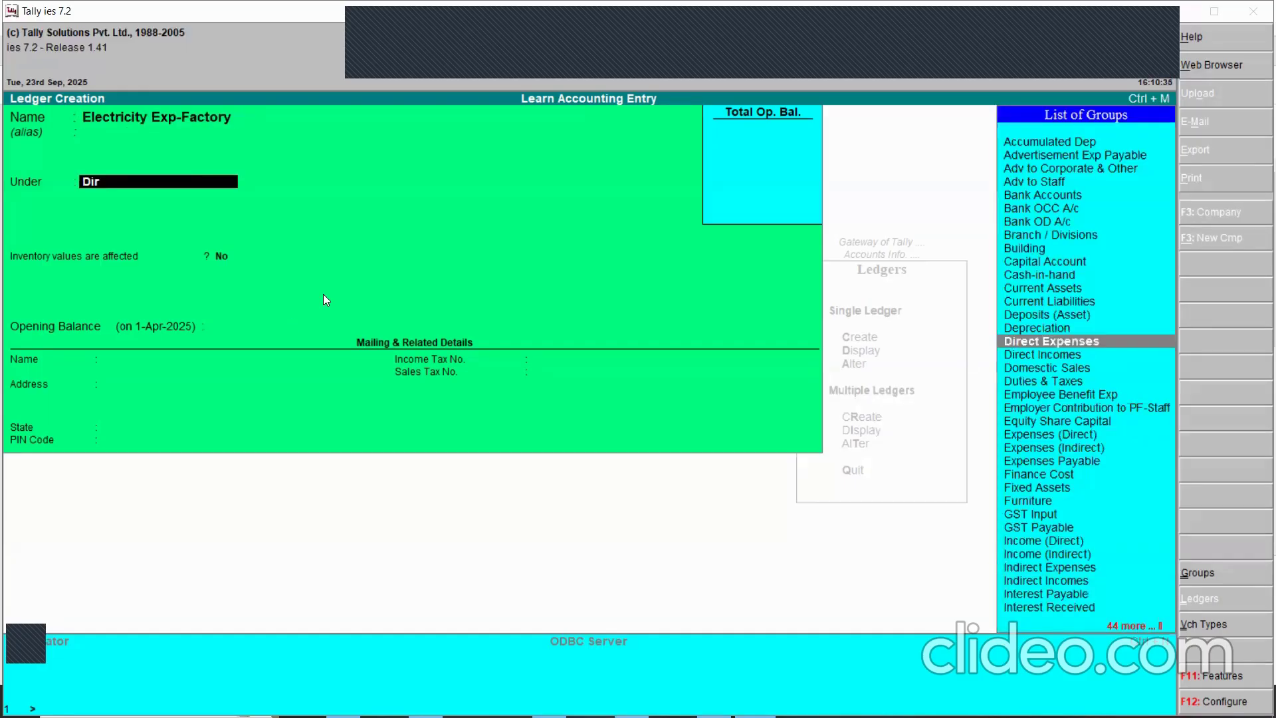
key(Return)
- Create a ledger named Diesel Exp/generator Exp under Direct Expenses
text(D)
key(BackSpace)
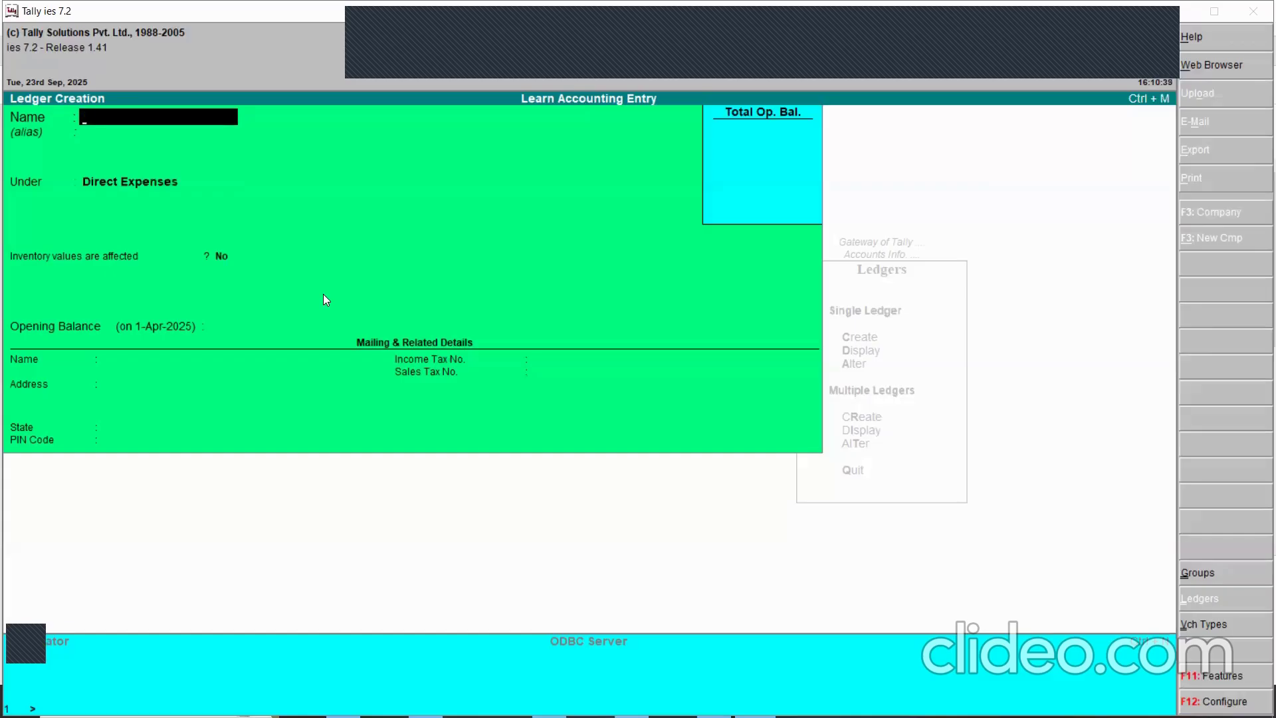
text(Diesel Exp/gener)
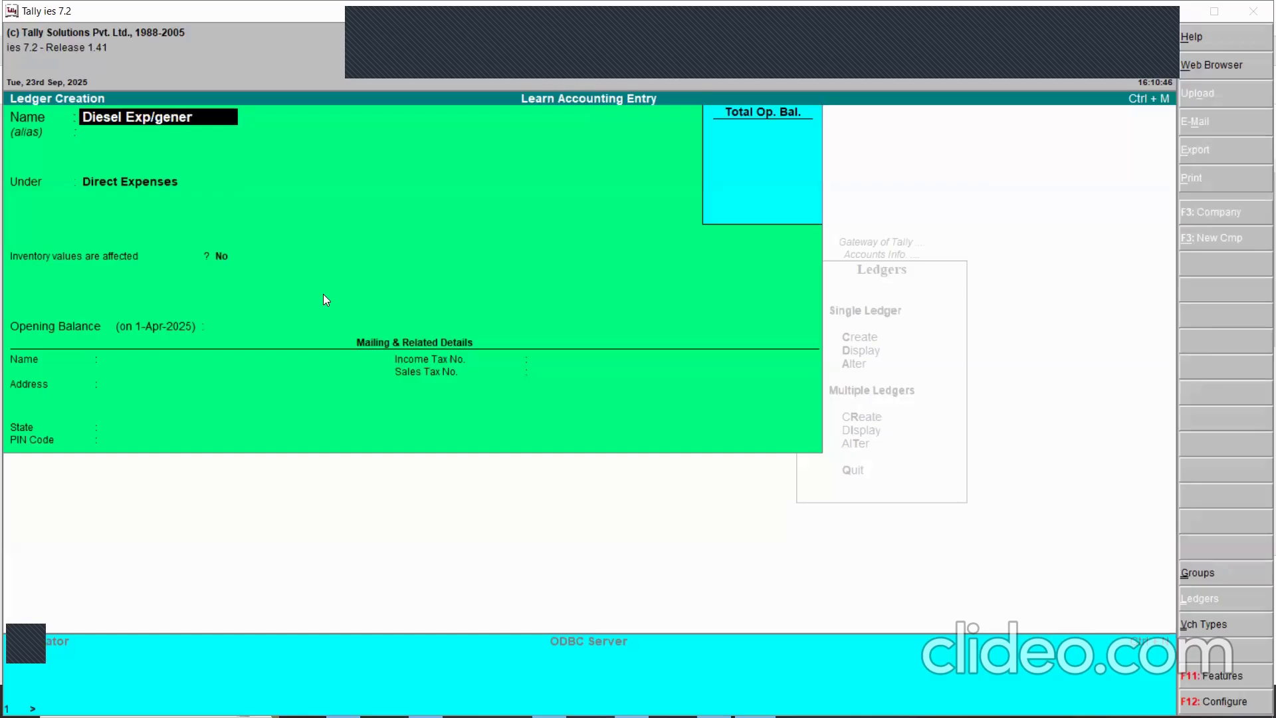
text(ator)
text( E)
text(xp)
key(Return)
key(Return)
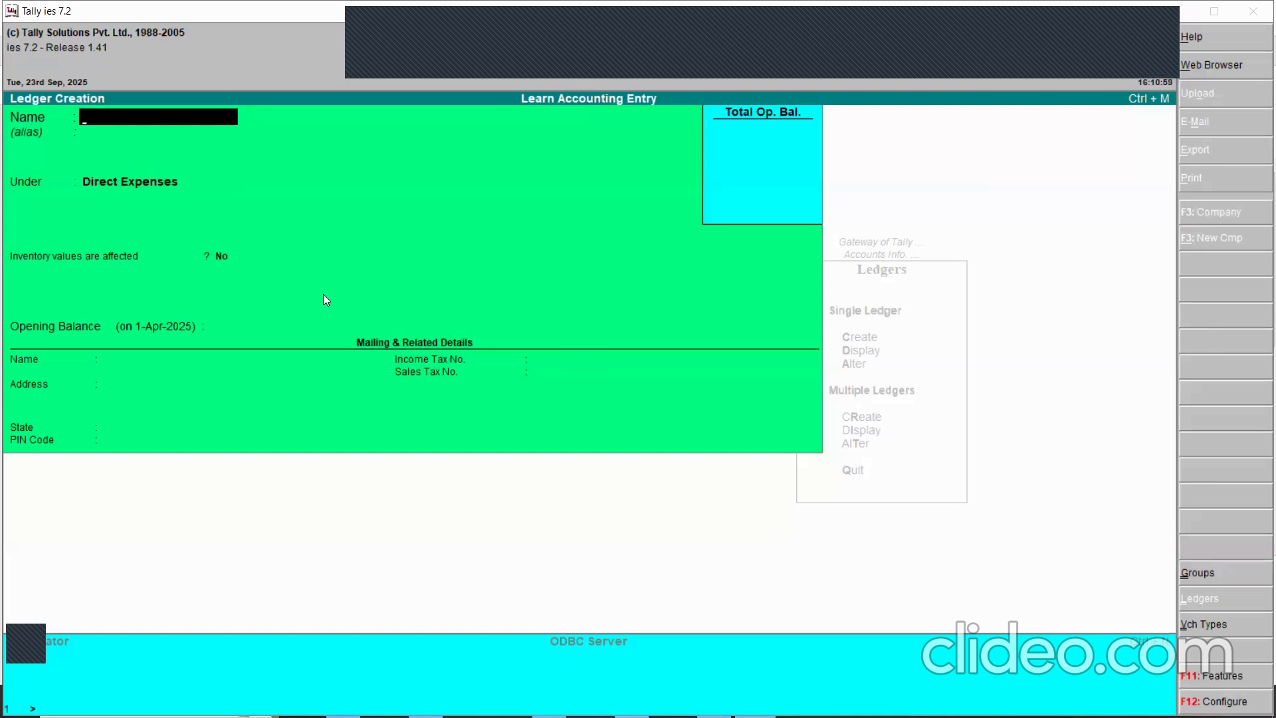
- Create a ledger named Sales Commission under Indirect Expenses
text(Sales to Commissi)
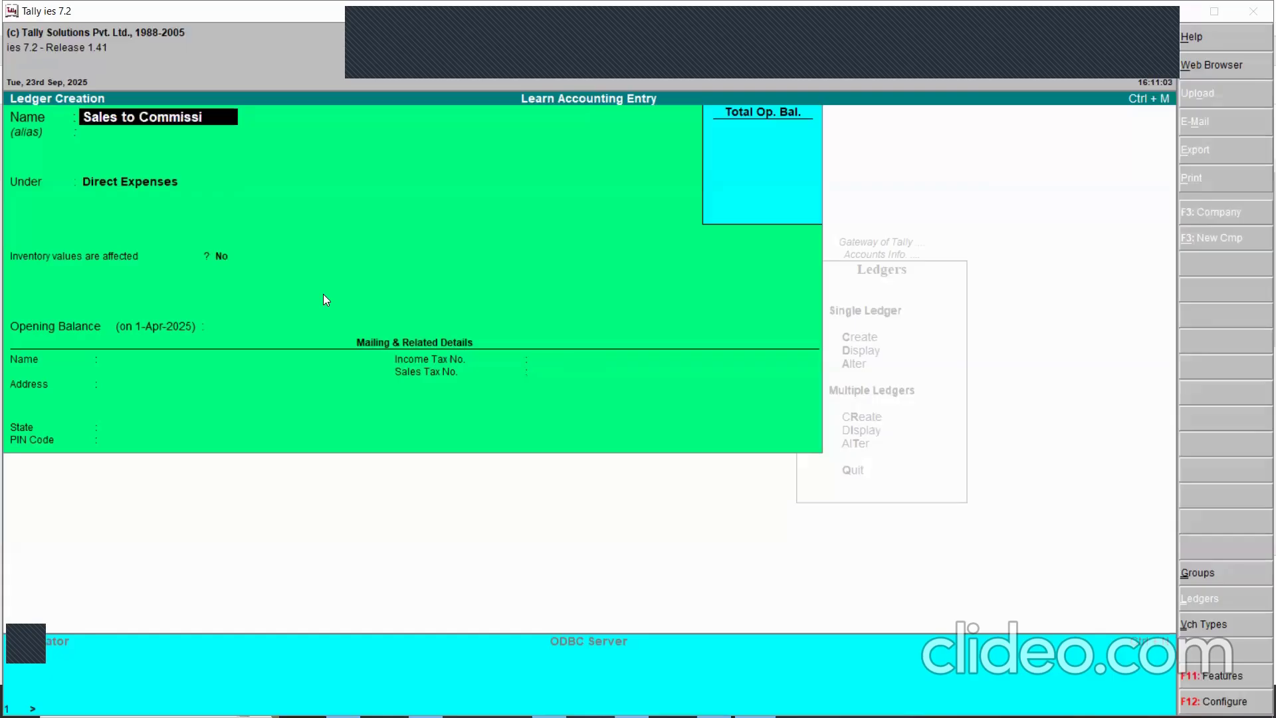
text(o)
key(BackSpace)
key(BackSpace)
key(BackSpace)
text(n)
key(Return)
text(Indi)
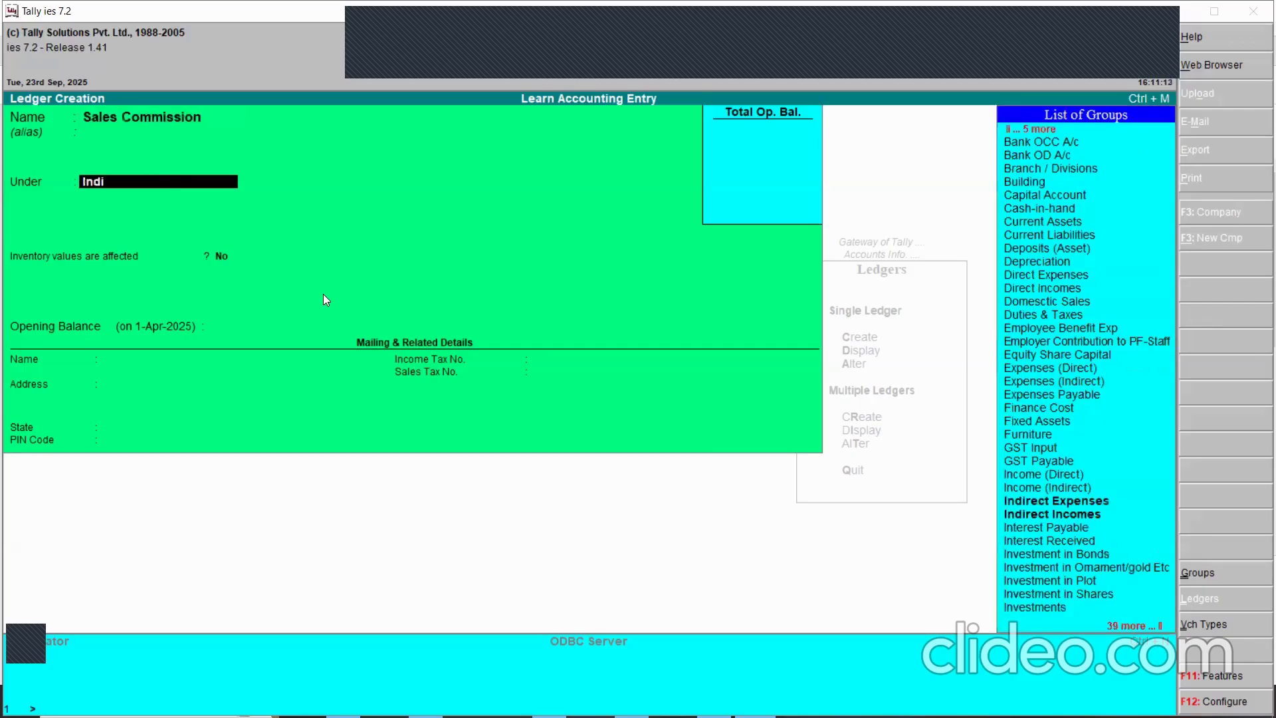
key(Return)
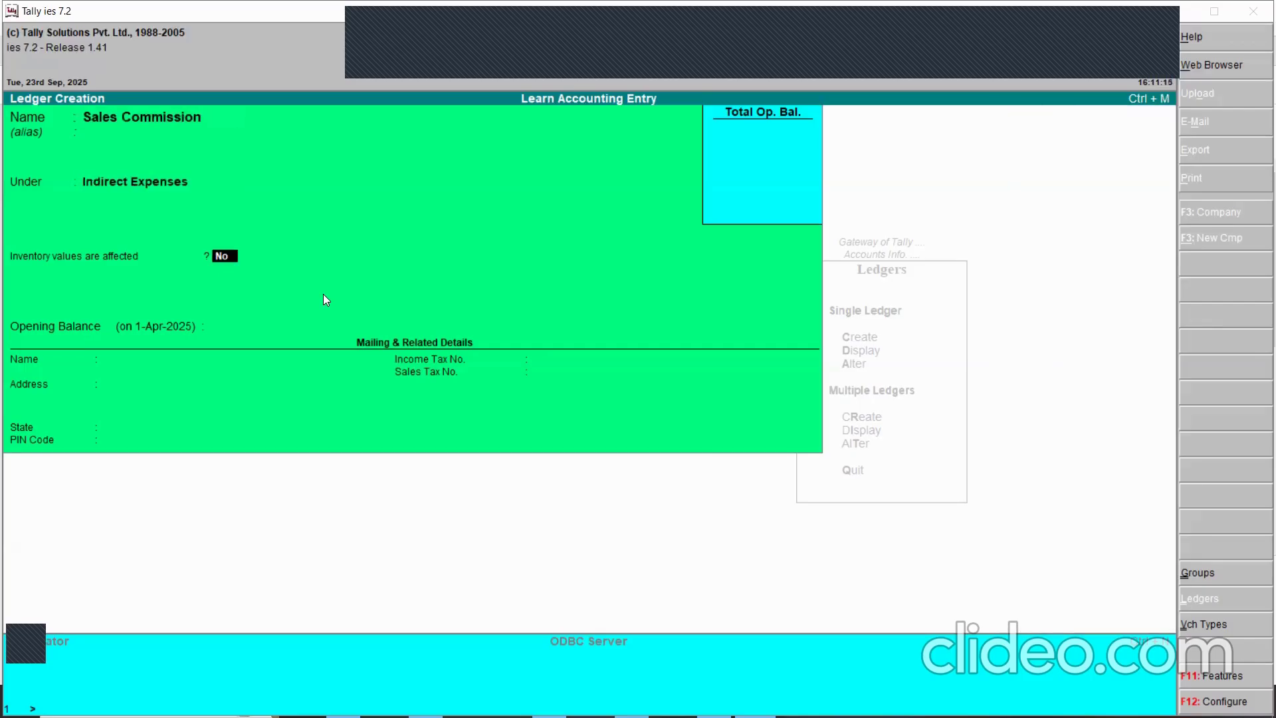
key(ctrl+a)
- Switch to BS_adsila_2122_5MB.pdf in Acrobat Reader and review the expense items listed under note 24
key(alt+Tab)
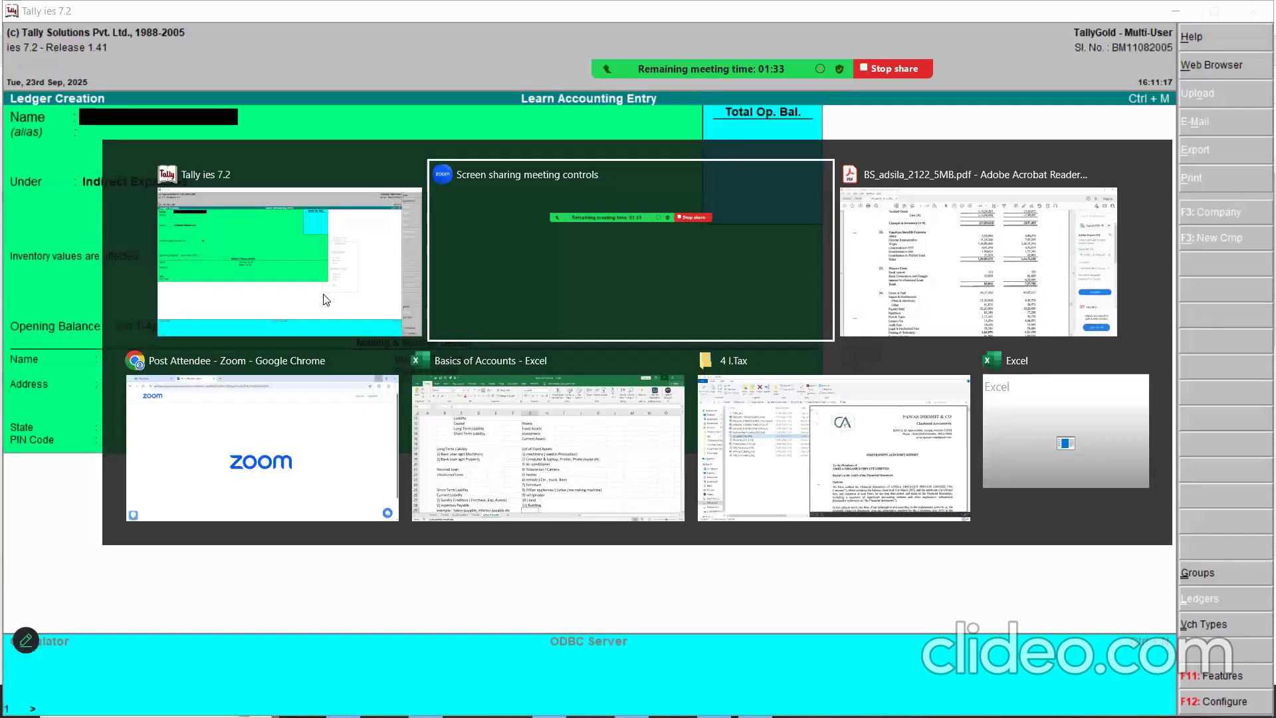
key(alt+Tab)
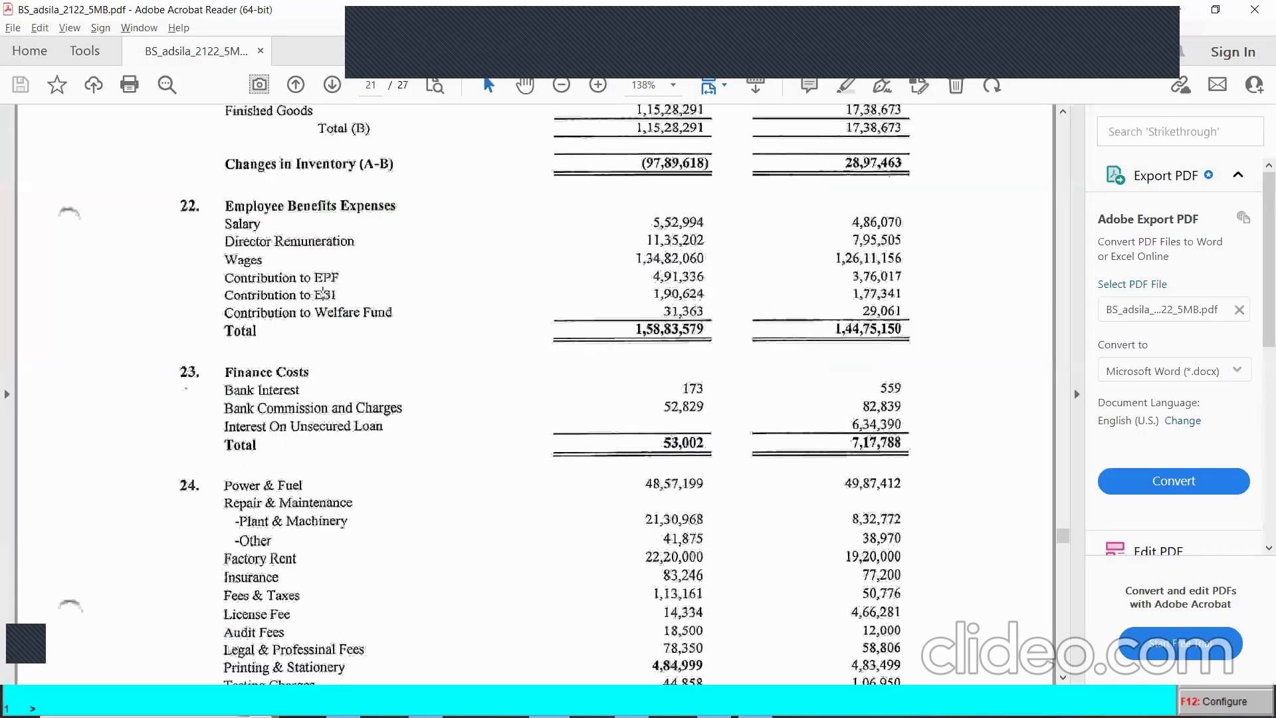
scroll(438, 355, down, 4)
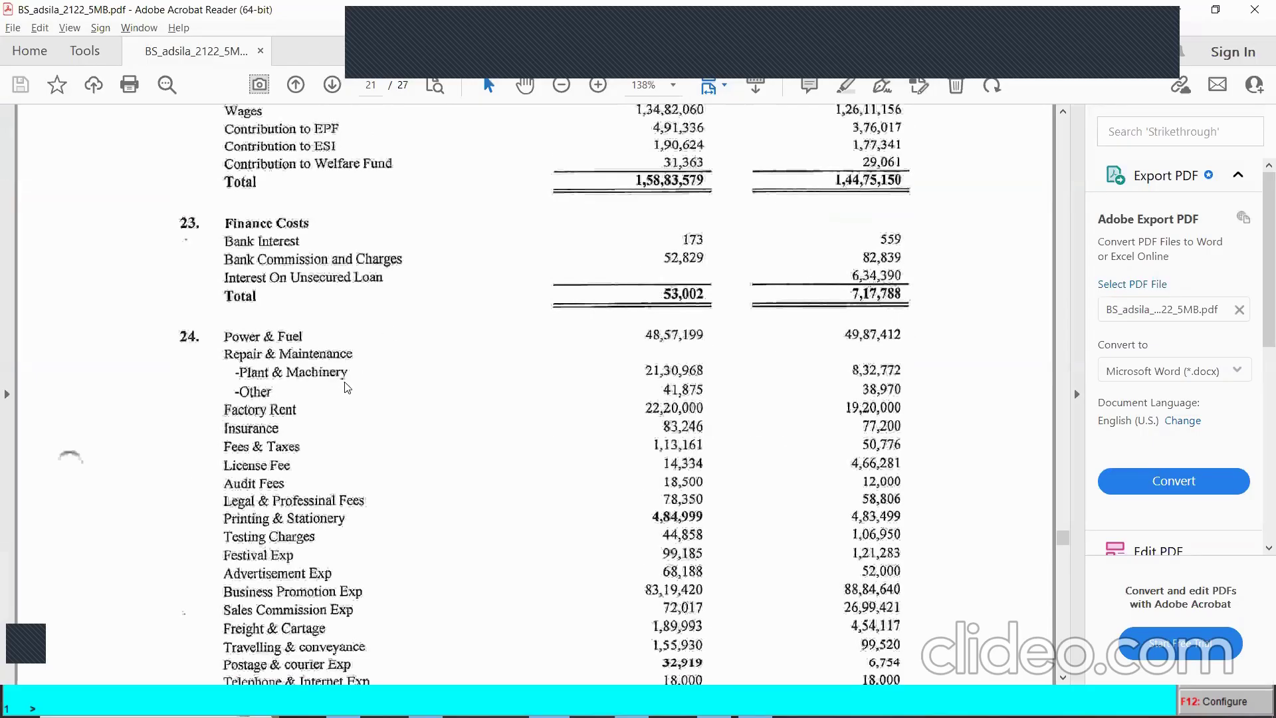
- Switch back to the ledger creation form in Tally
key(alt+Tab)
text(Repair & Ma)
key(BackSpace)
key(BackSpace)
key(BackSpace)
key(BackSpace)
key(BackSpace)
key(BackSpace)
key(BackSpace)
key(BackSpace)
key(BackSpace)
key(BackSpace)
key(BackSpace)
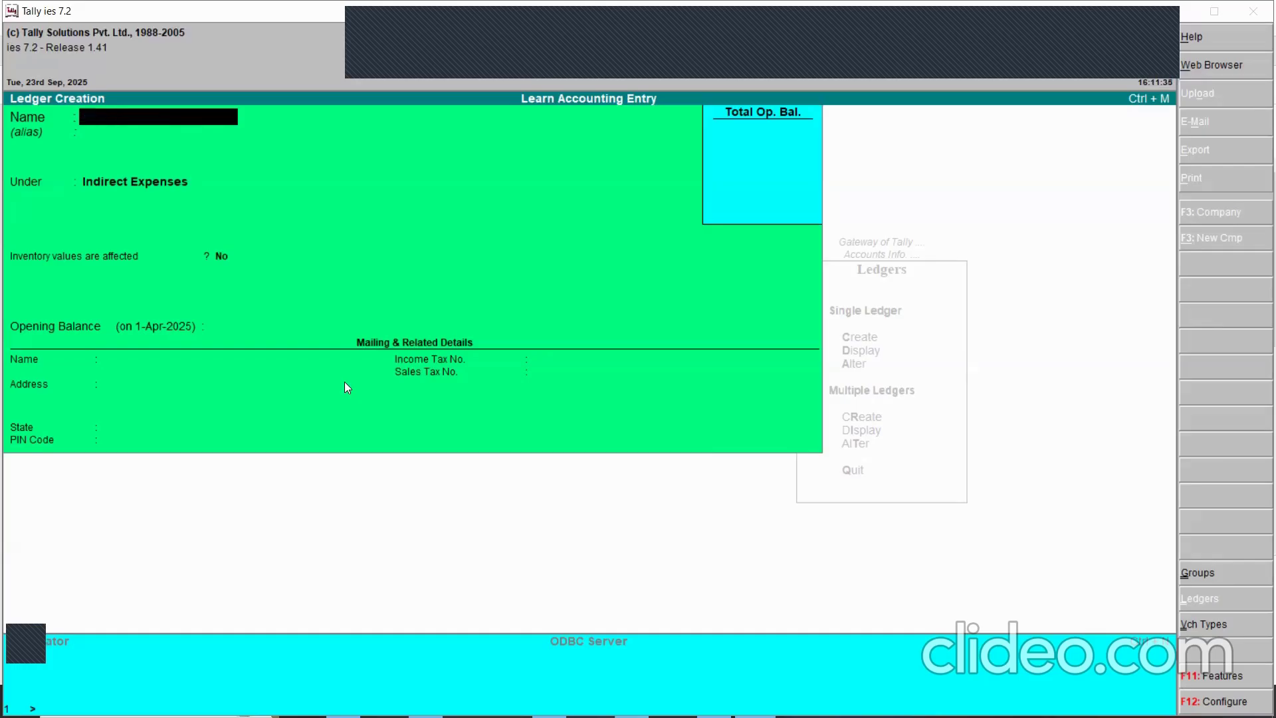
- Create a group named Repair & Maintenance under Indirect Expenses from within the ledger creation form
text(Repair)
key(Return)
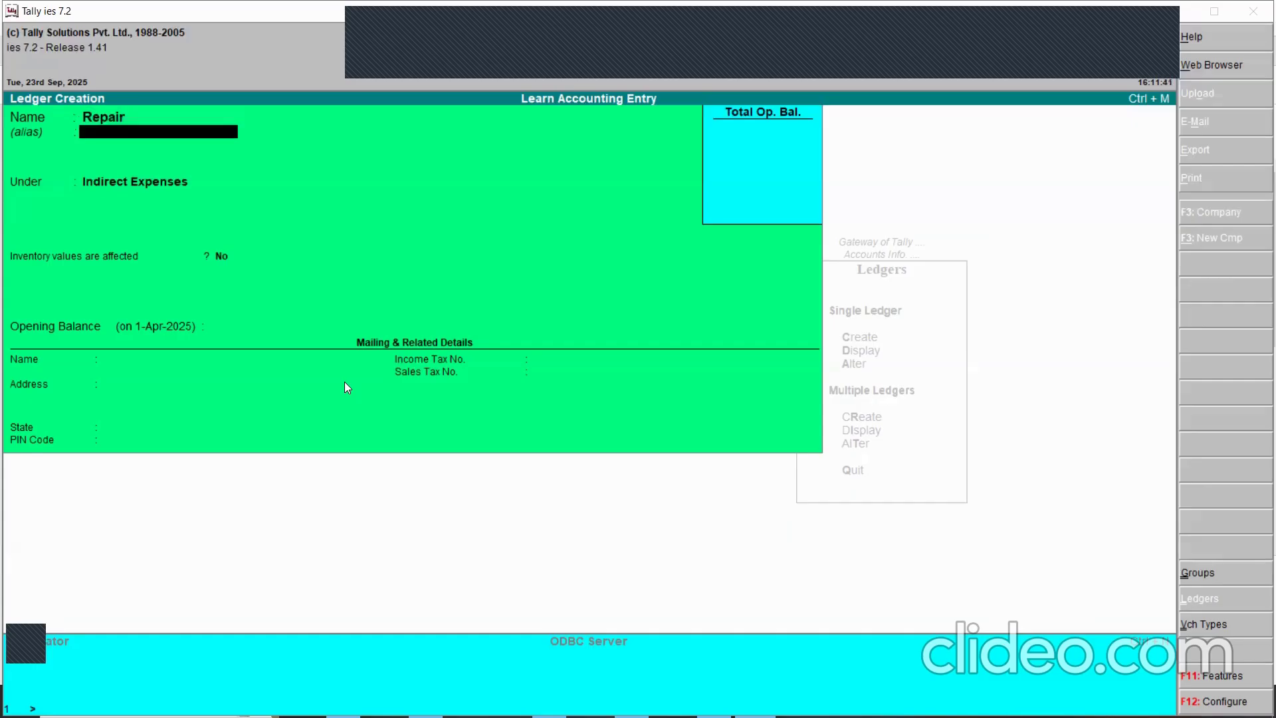
key(ctrl+g)
text(Repair & Mainten)
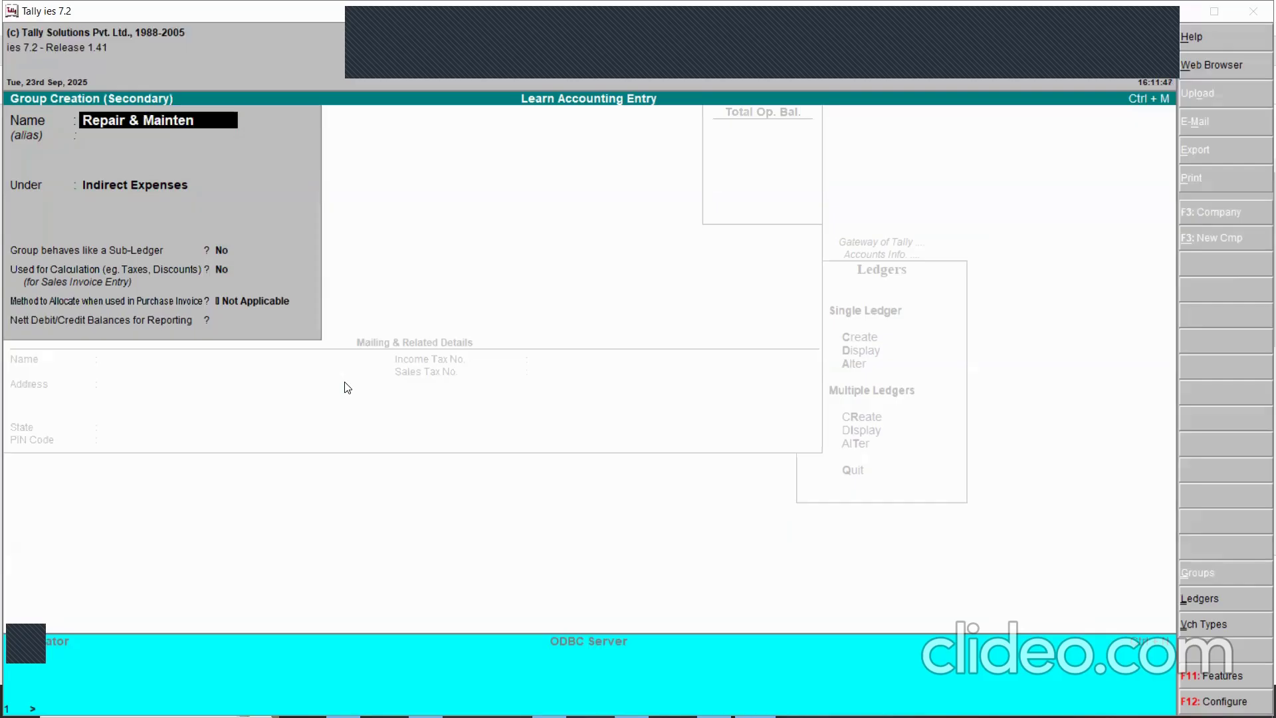
text(ance)
key(Return)
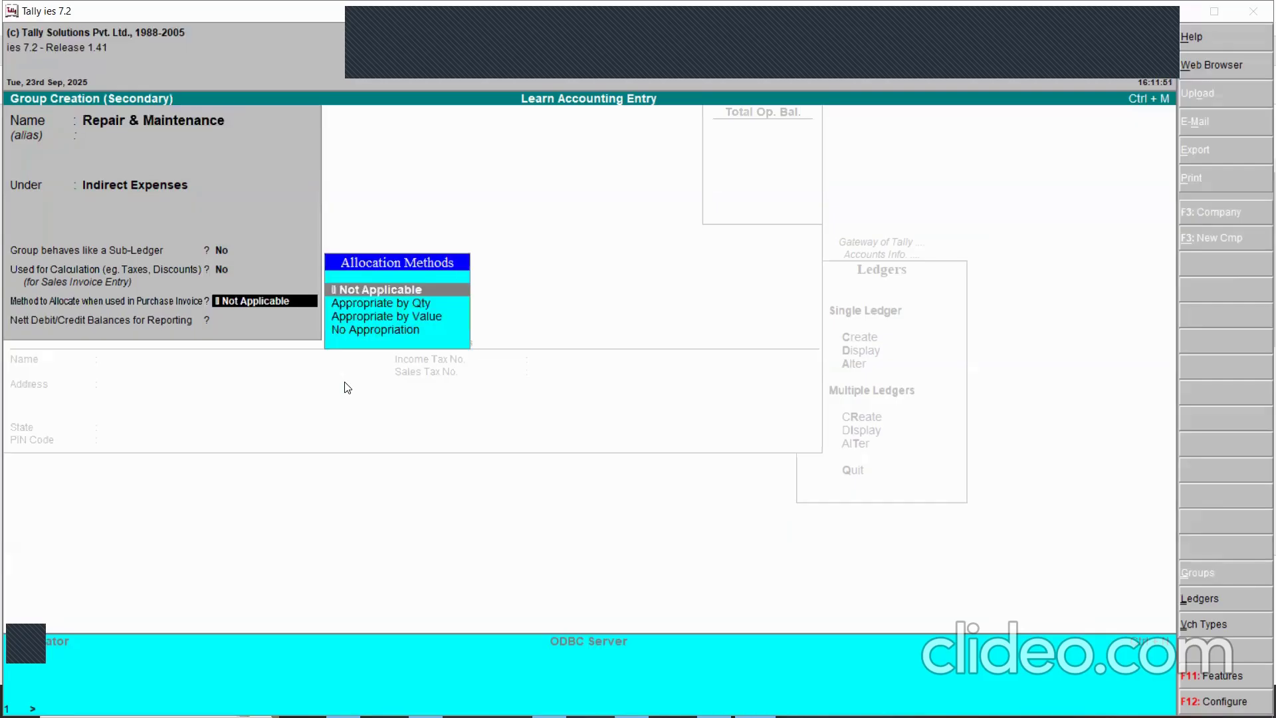
key(Return)
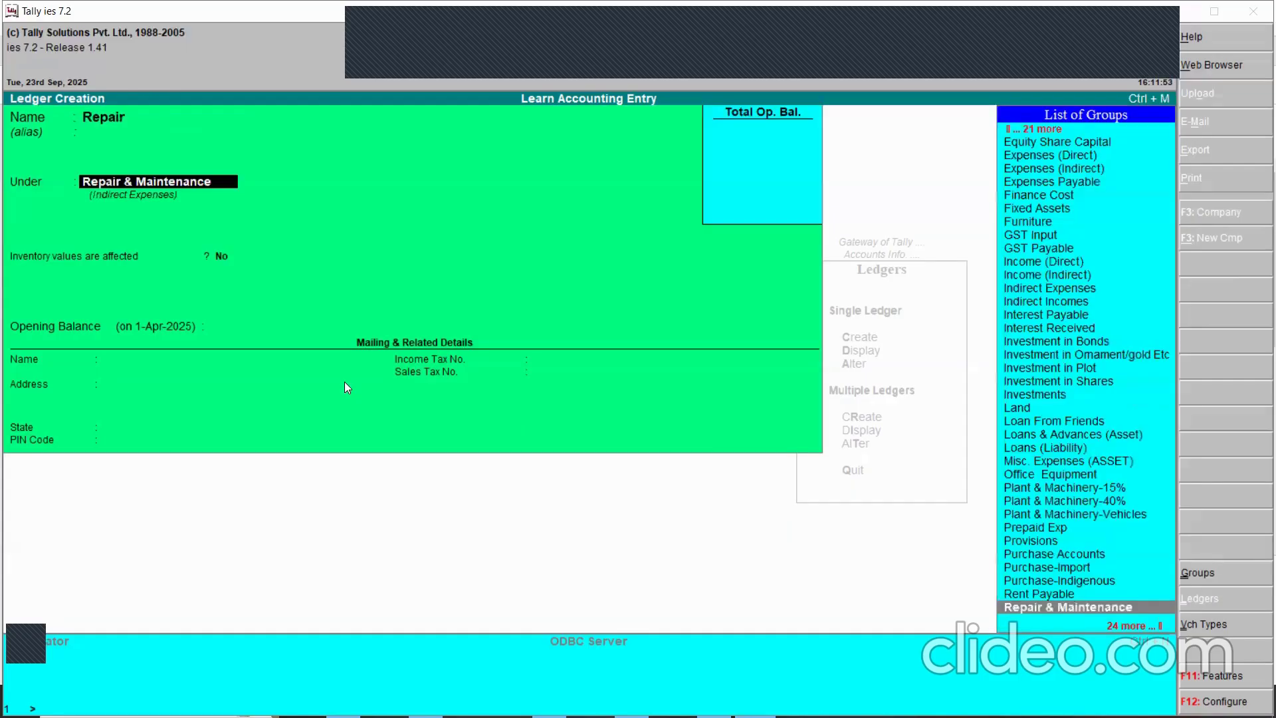
- Create a ledger named Repair-Computer under the Repair & Maintenance group
key(BackSpace)
key(BackSpace)
text(Repair-Comput)
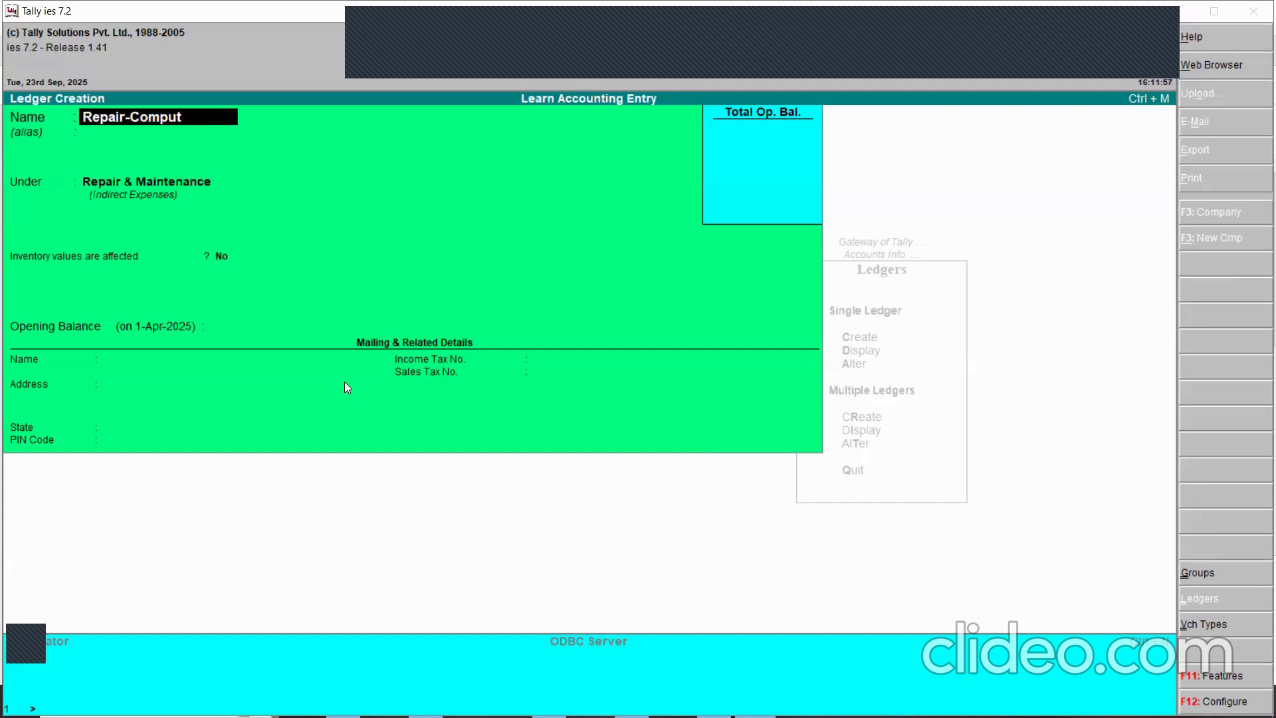
text(er)
key(Return)
key(Return)
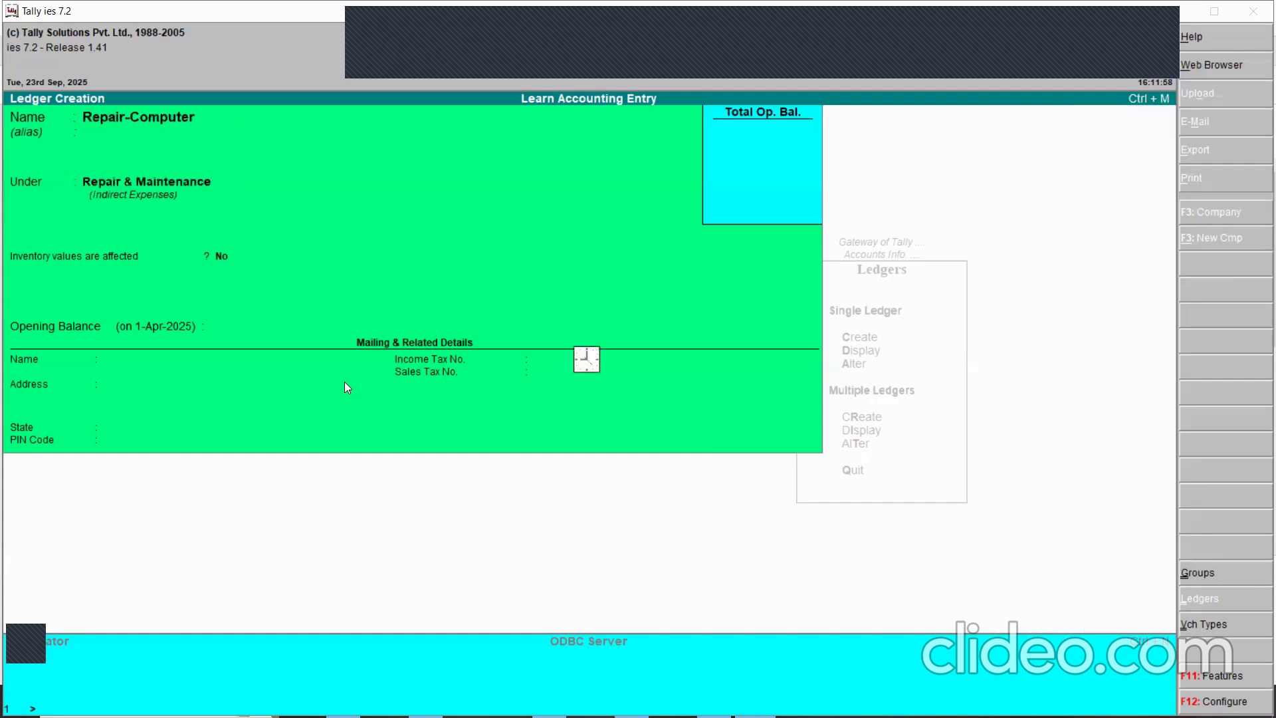
key(Return)
- Create two ledgers named Repair-Building and Repair-Vehicle under the Repair & Maintenance group
text(Repair-Building)
key(Return)
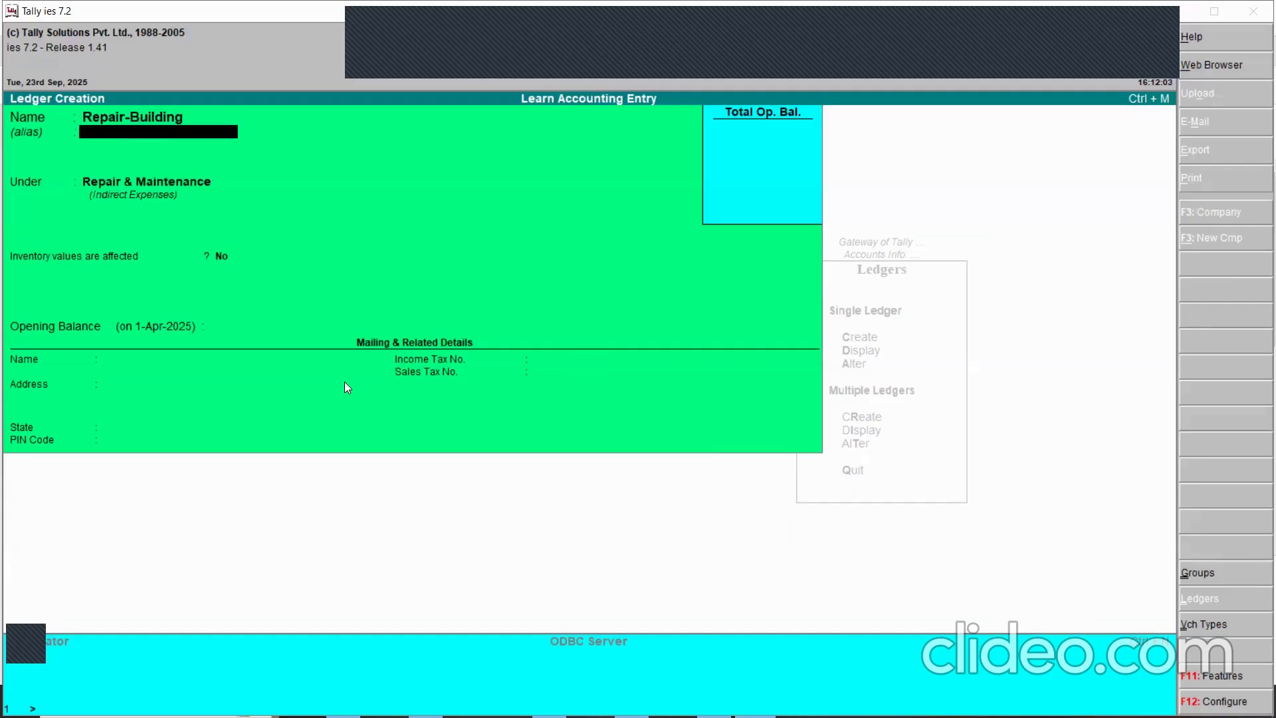
key(Return)
text(Repair-Ve)
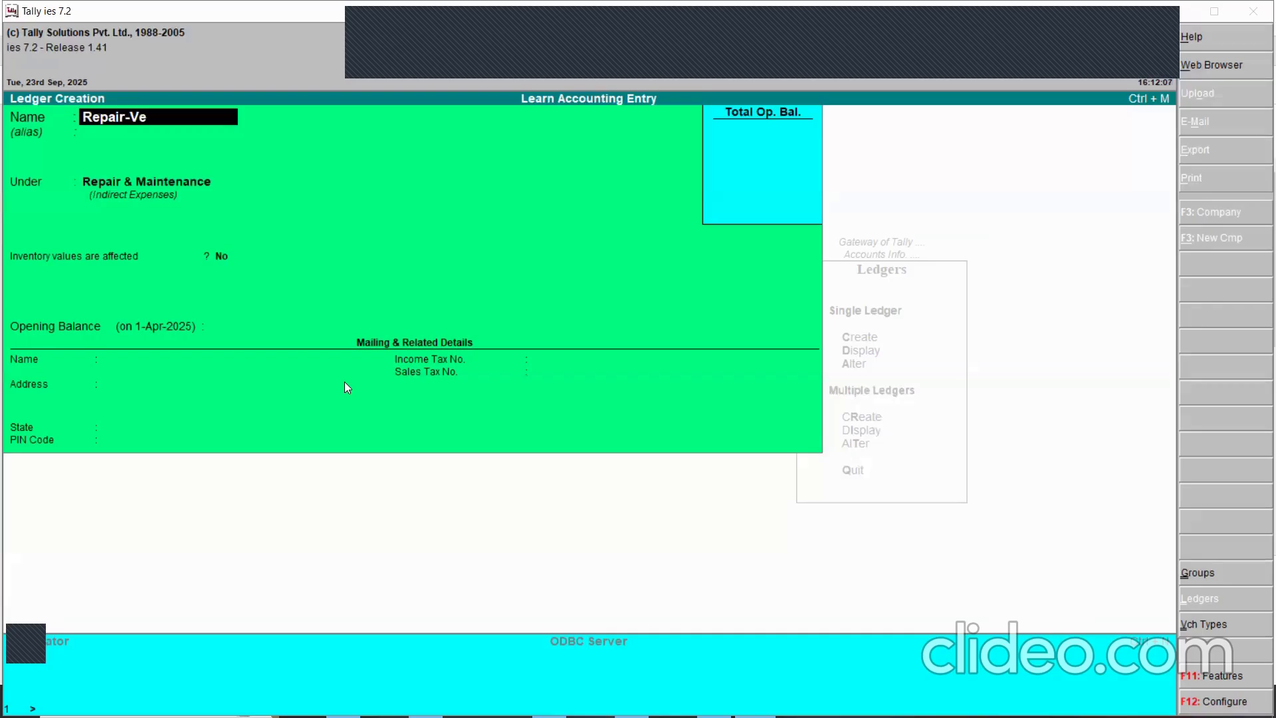
text(hicle)
key(ctrl+a)
- Create a ledger named Repair-P&M under the Repair & Maintenance group
text(yR)
text(epair)
text(-P)
text(&M)
key(Return)
key(Return)
key(Return)
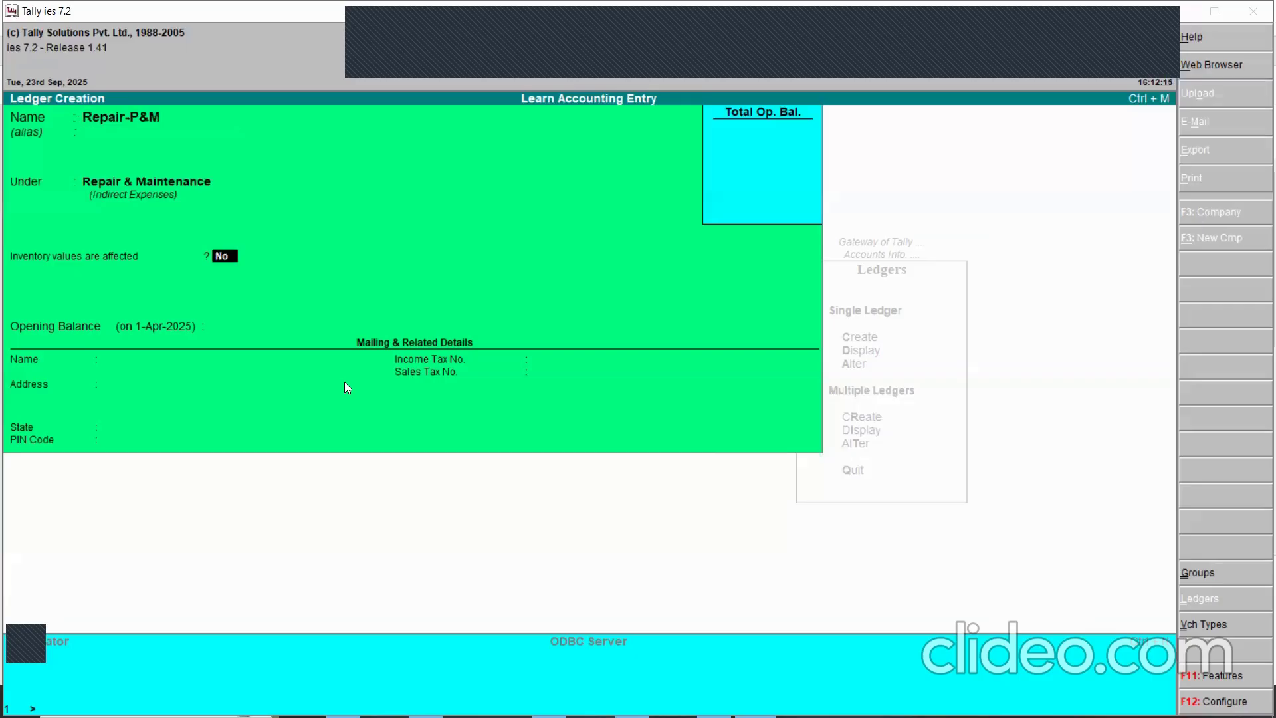
key(Return)
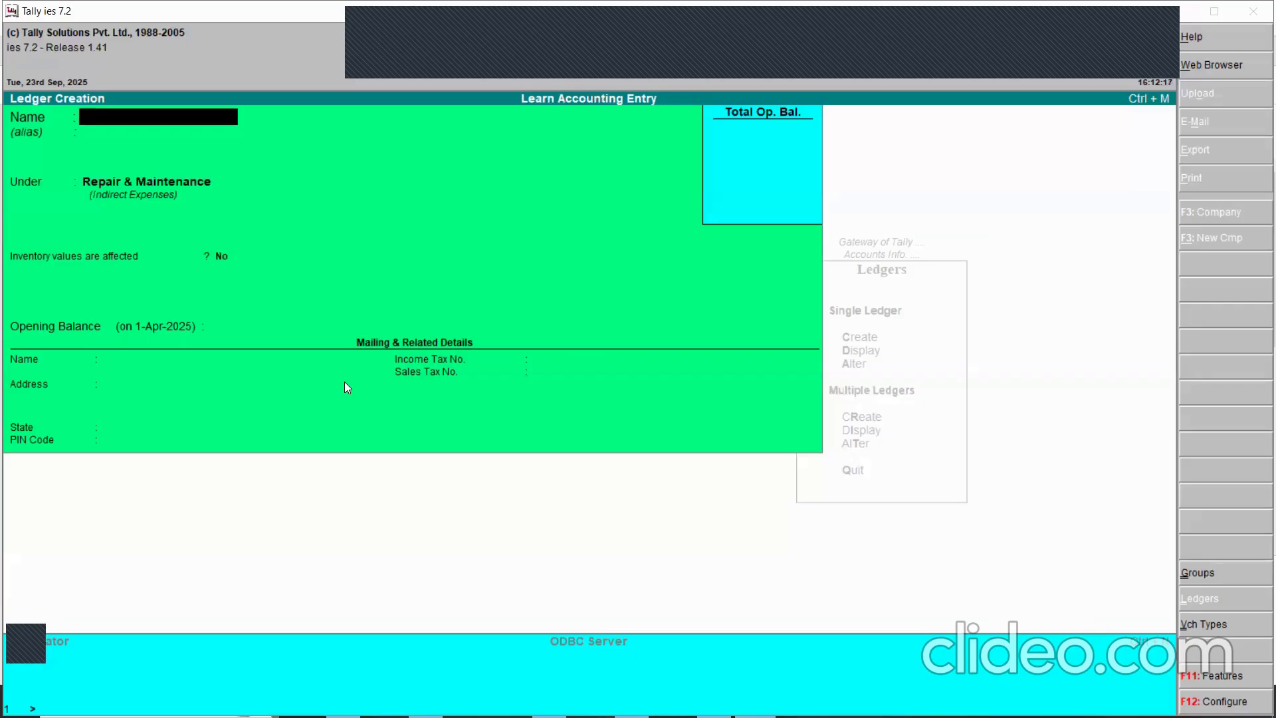
- Check the expense list in BS_adsila_2122_5MB.pdf and create a ledger named Legal & Professional Exp-GST under Indirect Expenses in Tally
key(alt+Tab)
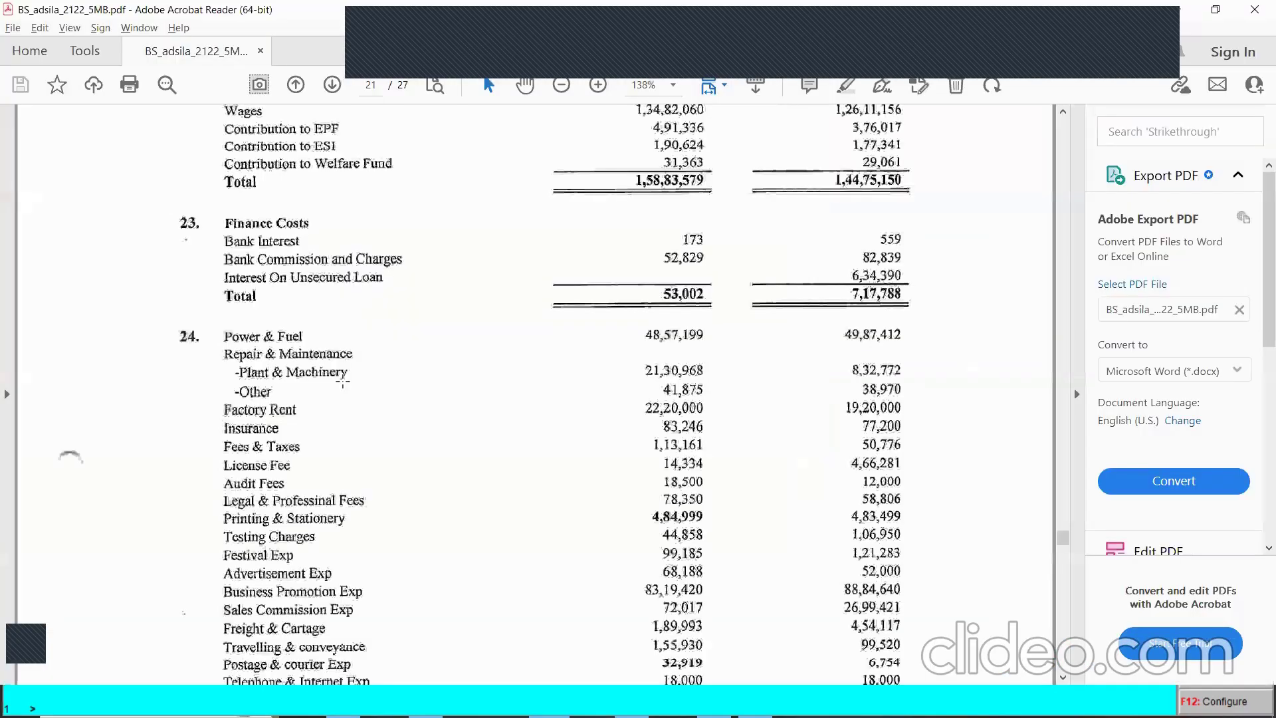
key(alt+Tab)
text(L)
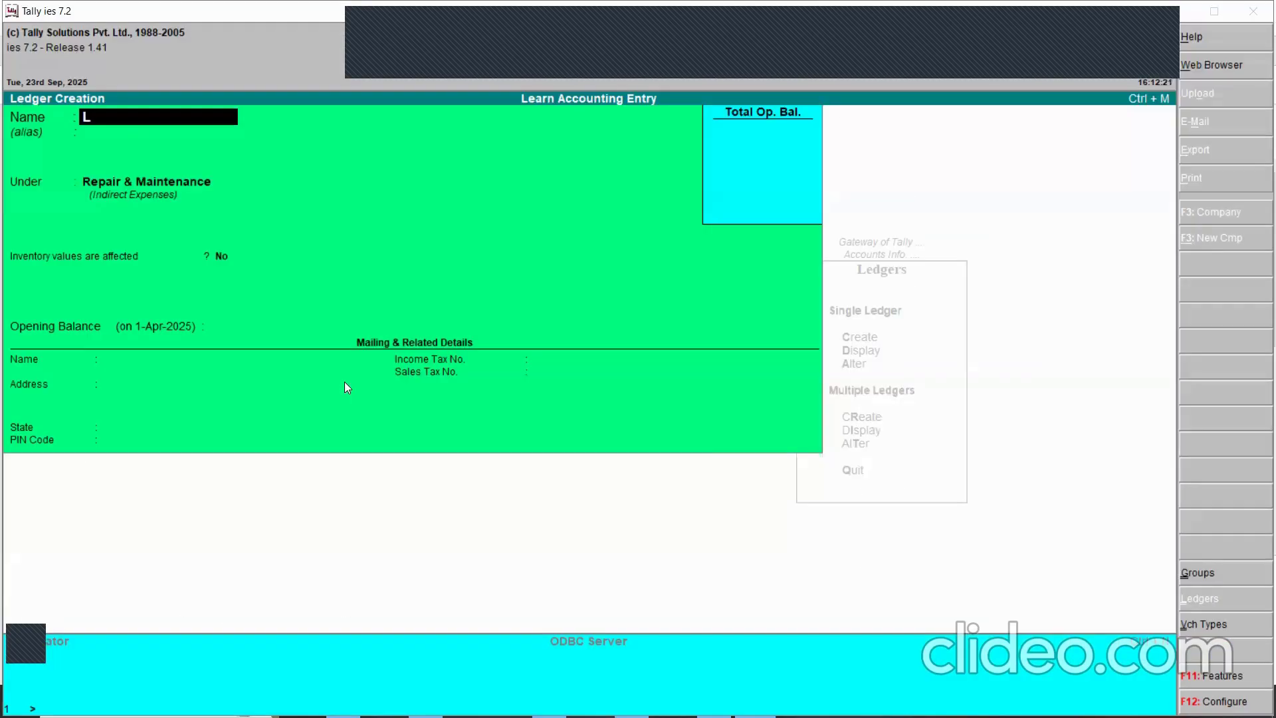
text(egal & Professional Exp)
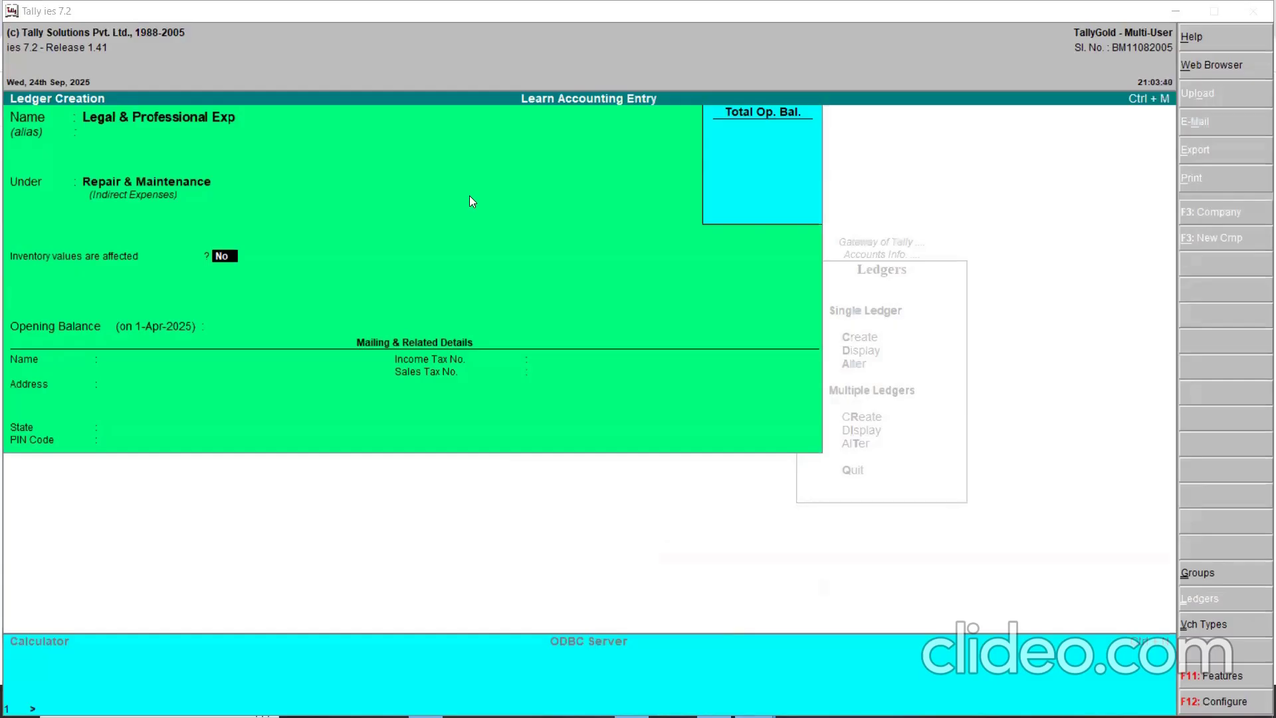
click(183, 124)
text(-GST)
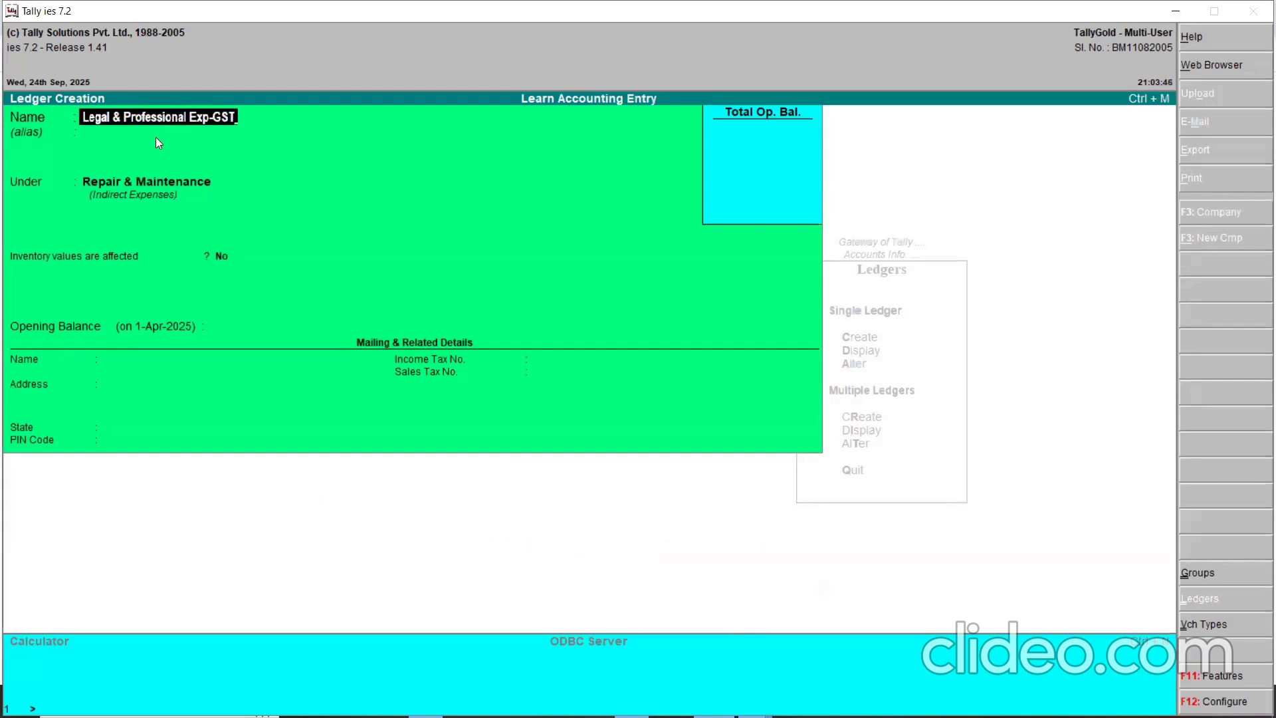
key(Return)
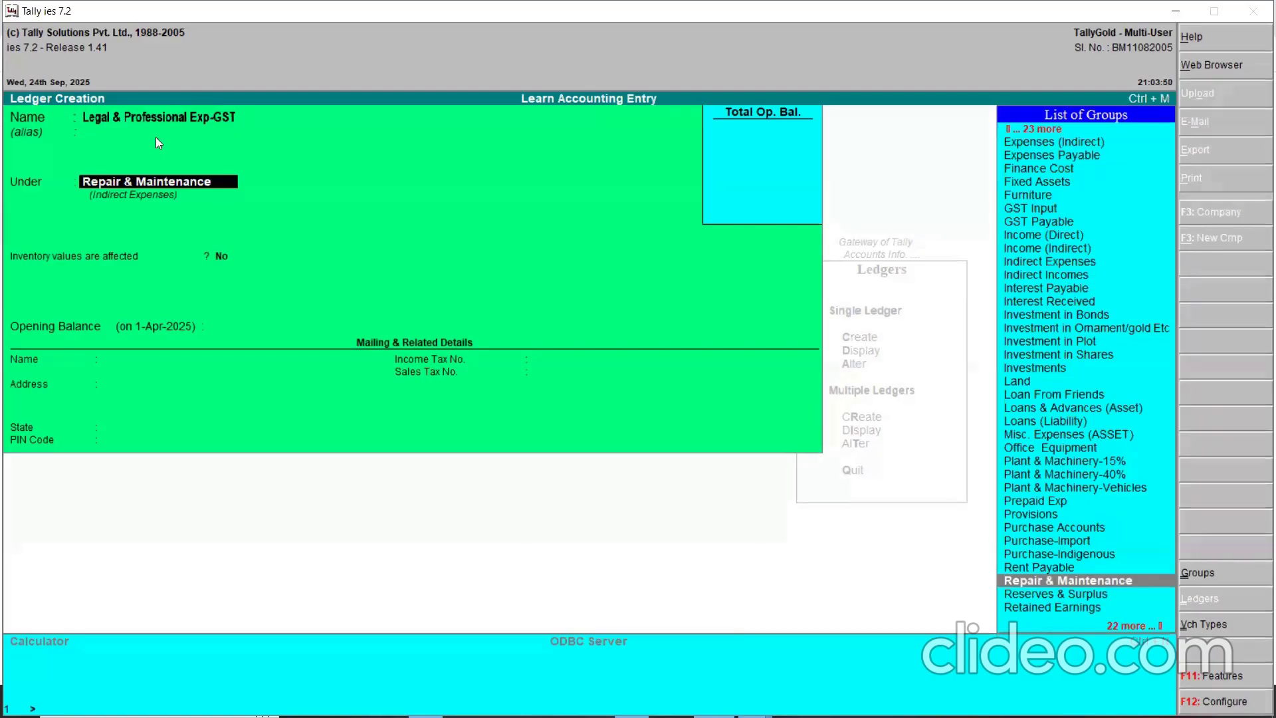
text(In)
key(Down)
key(Down)
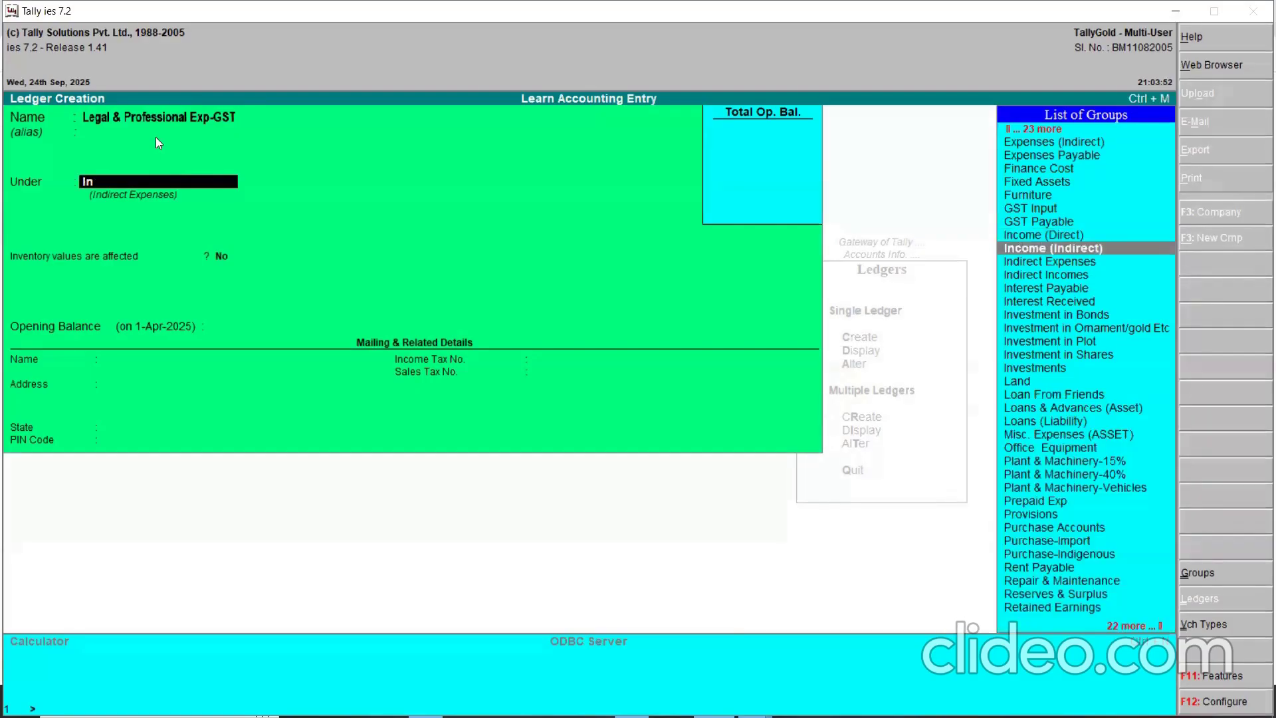
key(Return)
key(n)
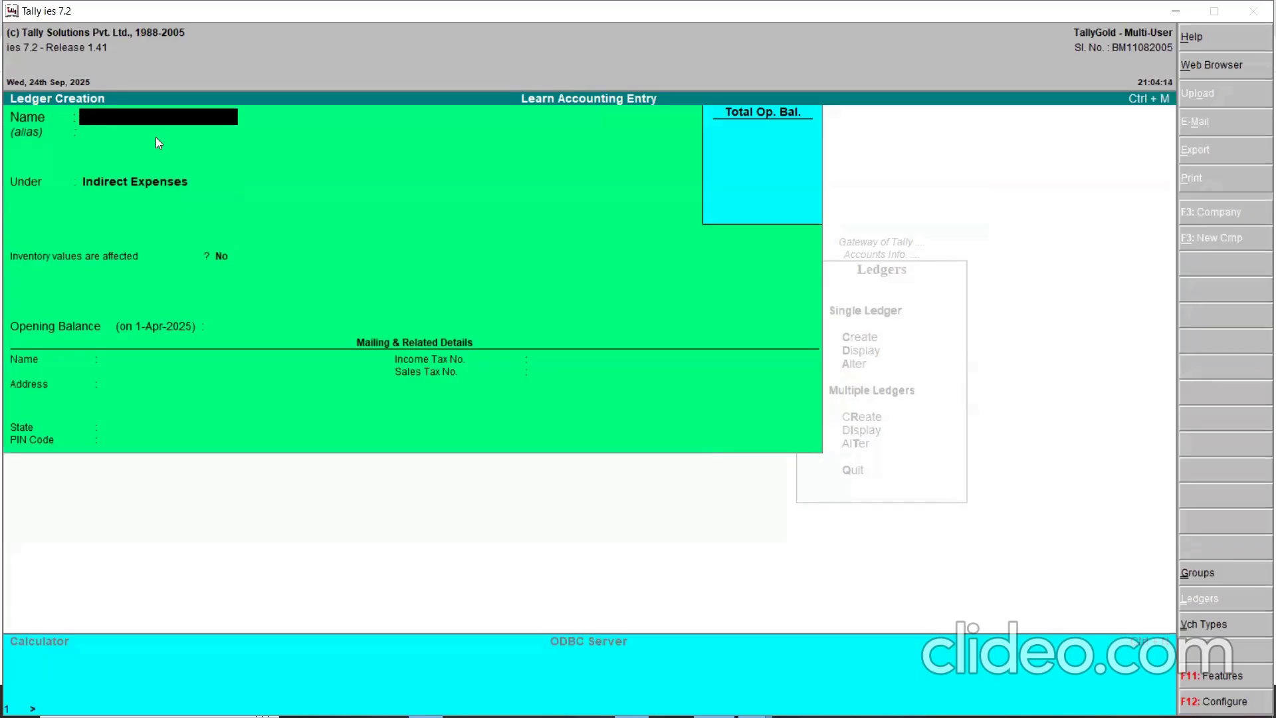
- Create a ledger named Legal & Professional Exp-RCM under Indirect Expenses
text(Legal & Professional Exp)
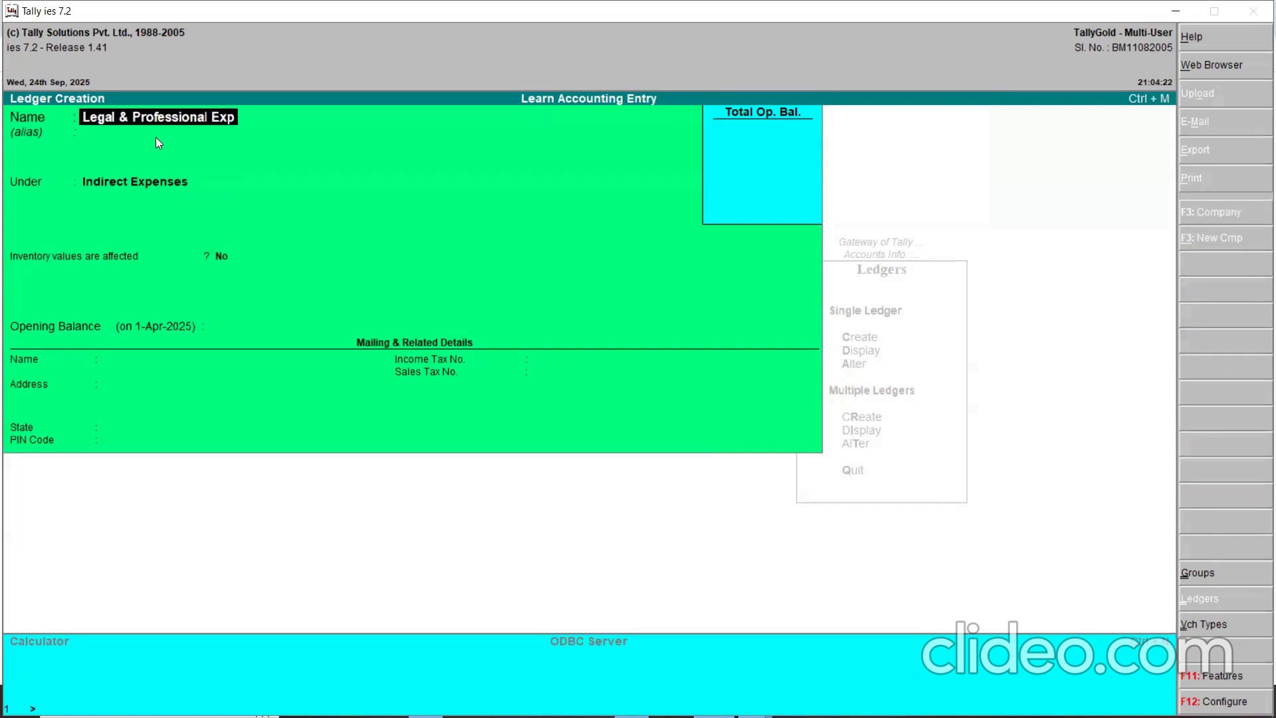
text(-RCM)
key(Return)
key(Return)
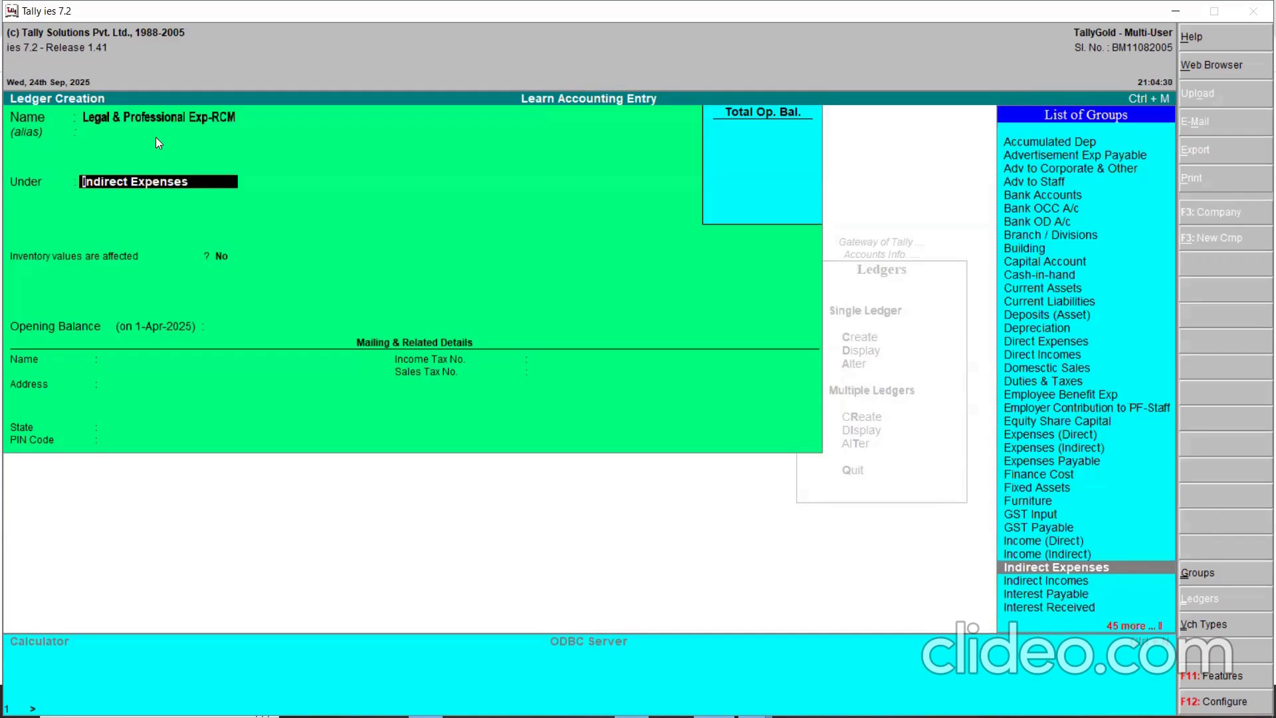
key(Return)
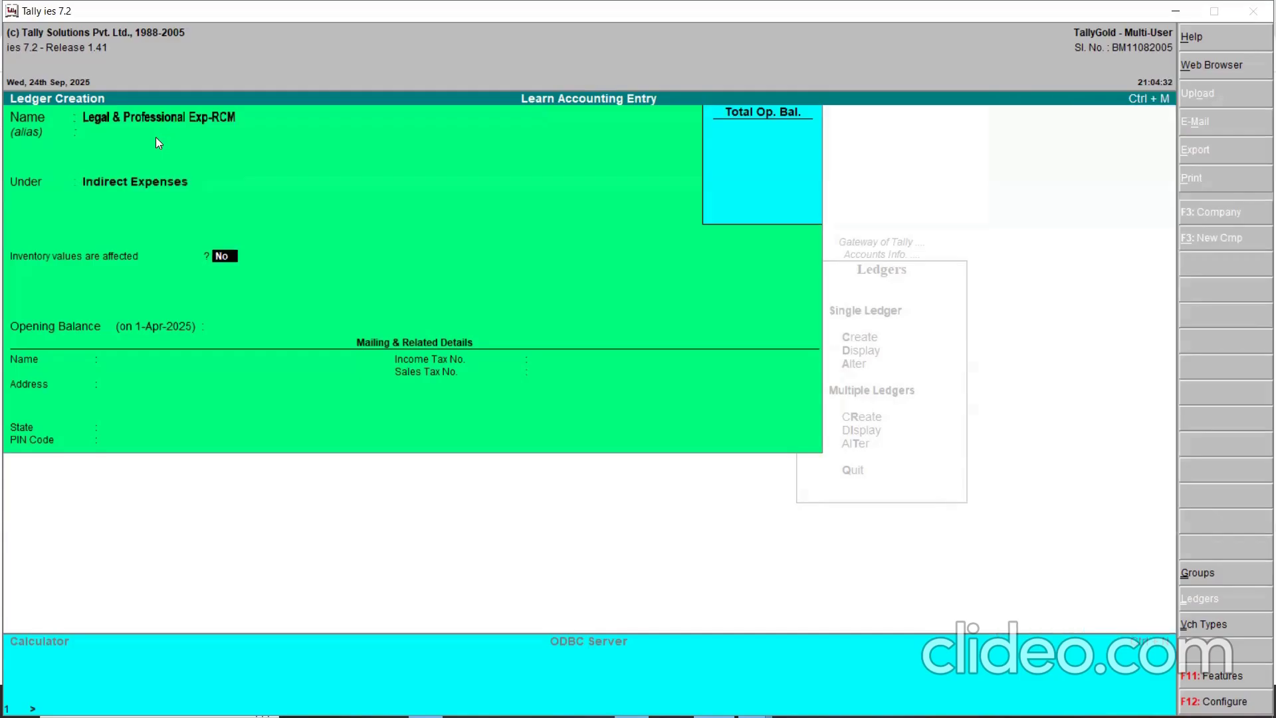
key(Return)
key(Return)
key(Return)
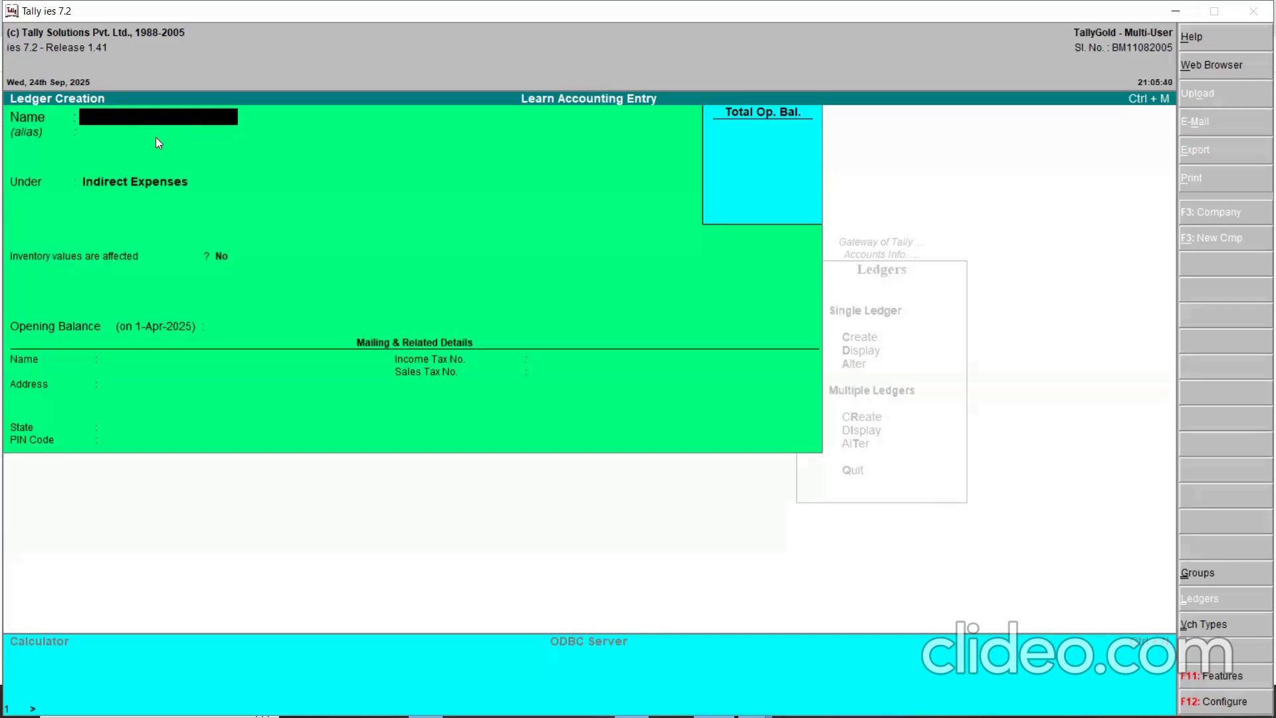
- Create a ledger named Freight Inward-GSt under Indirect Expenses
text(Freight Inward-GSt)
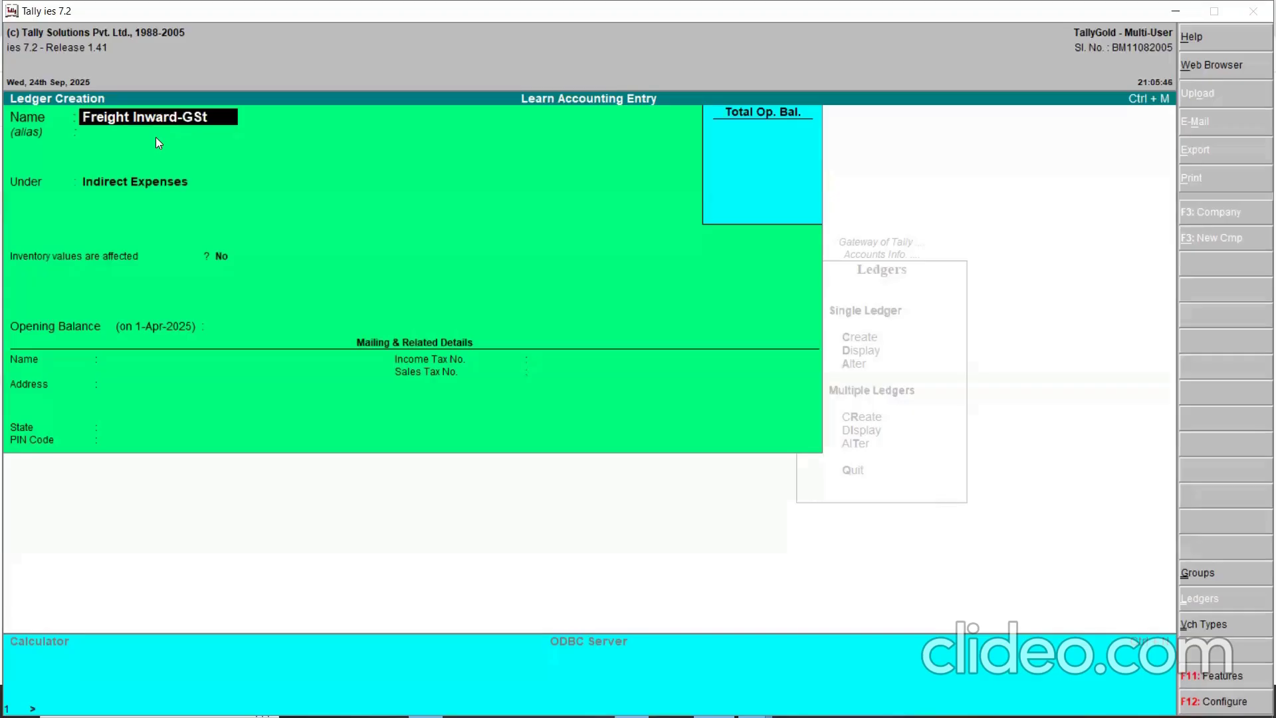
key(Return)
key(Return)
key(Return)
key(Return)
key(Return)
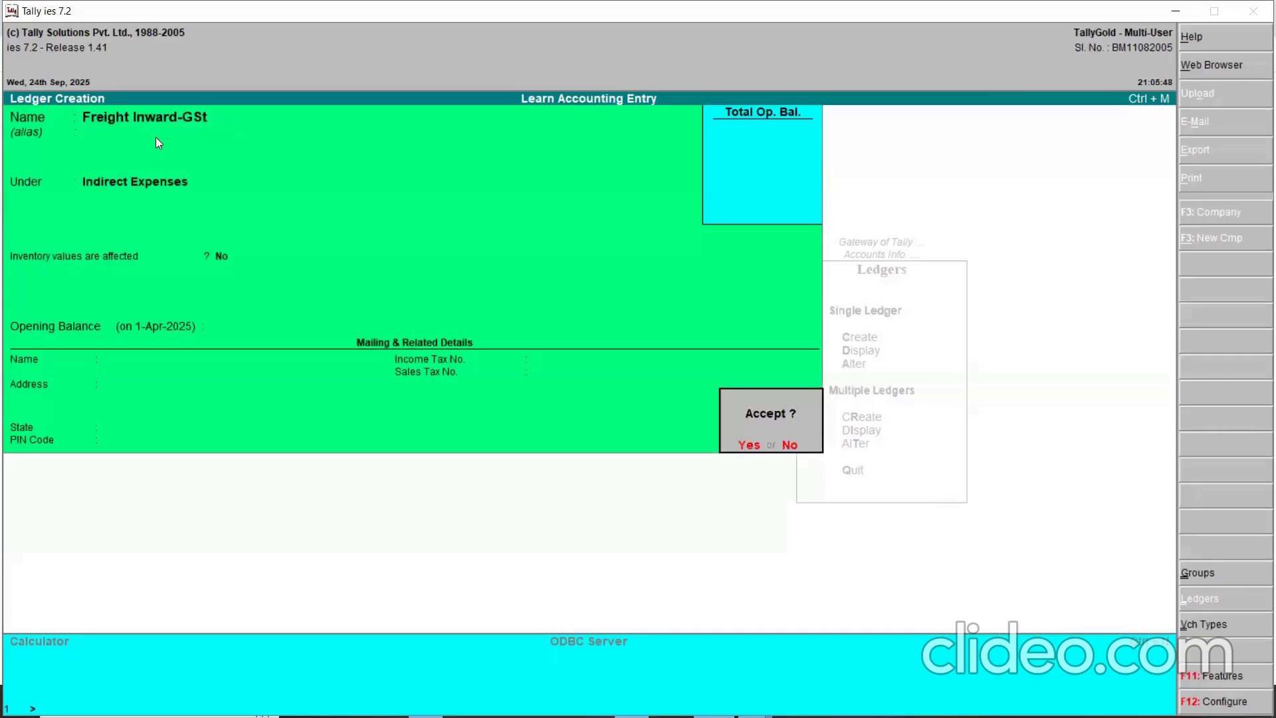
key(Return)
- Create a ledger named Freight Inward -RCM under Indirect Expenses
text(Frei)
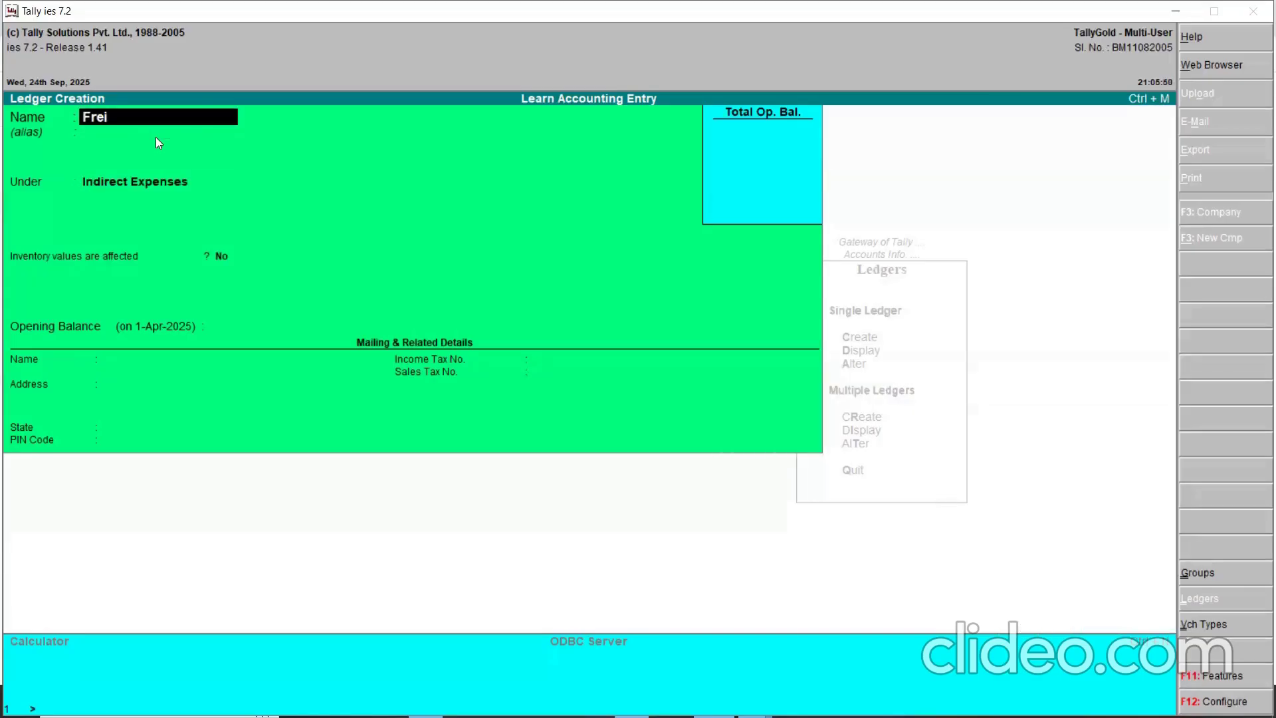
text(ght Inward -RCM)
key(Return)
key(Return)
key(Return)
key(Return)
key(Return)
key(Return)
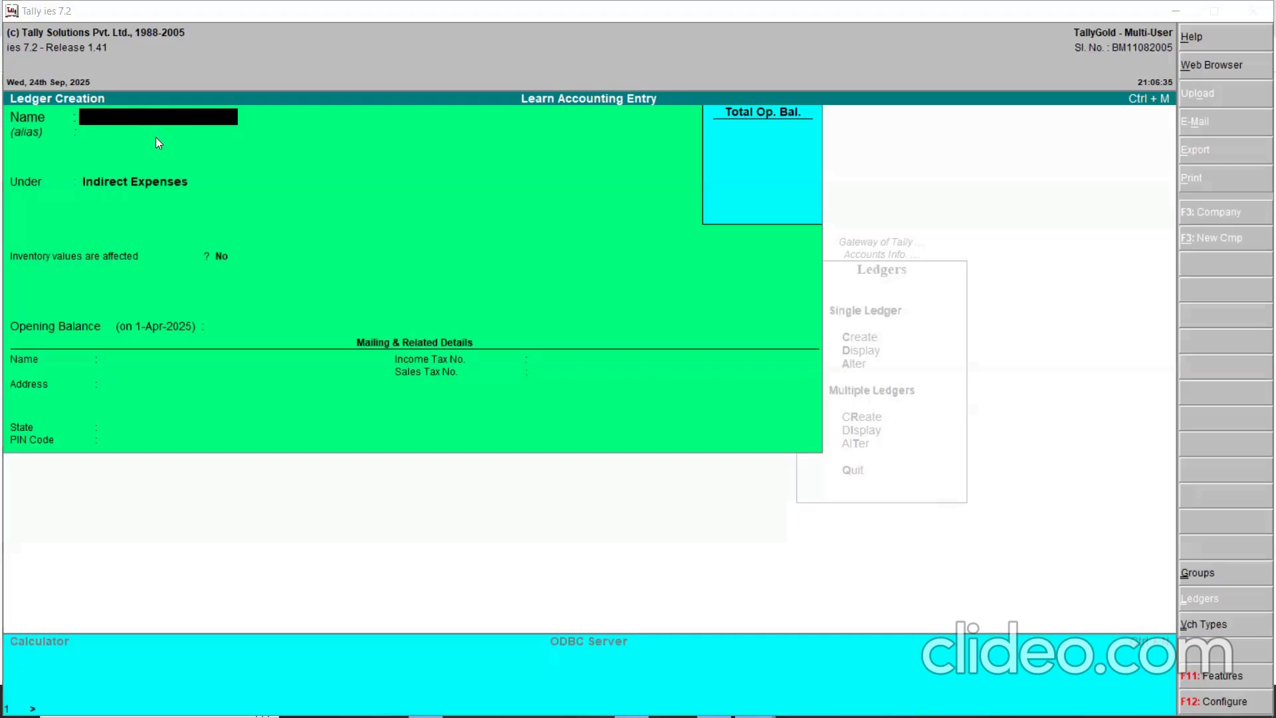
- Switch to the Basics of Accounts workbook in Excel, review the liability and asset lists on Entry Formula, and return to Tally
key(alt+Tab)
key(alt+Tab)
key(alt+Tab)
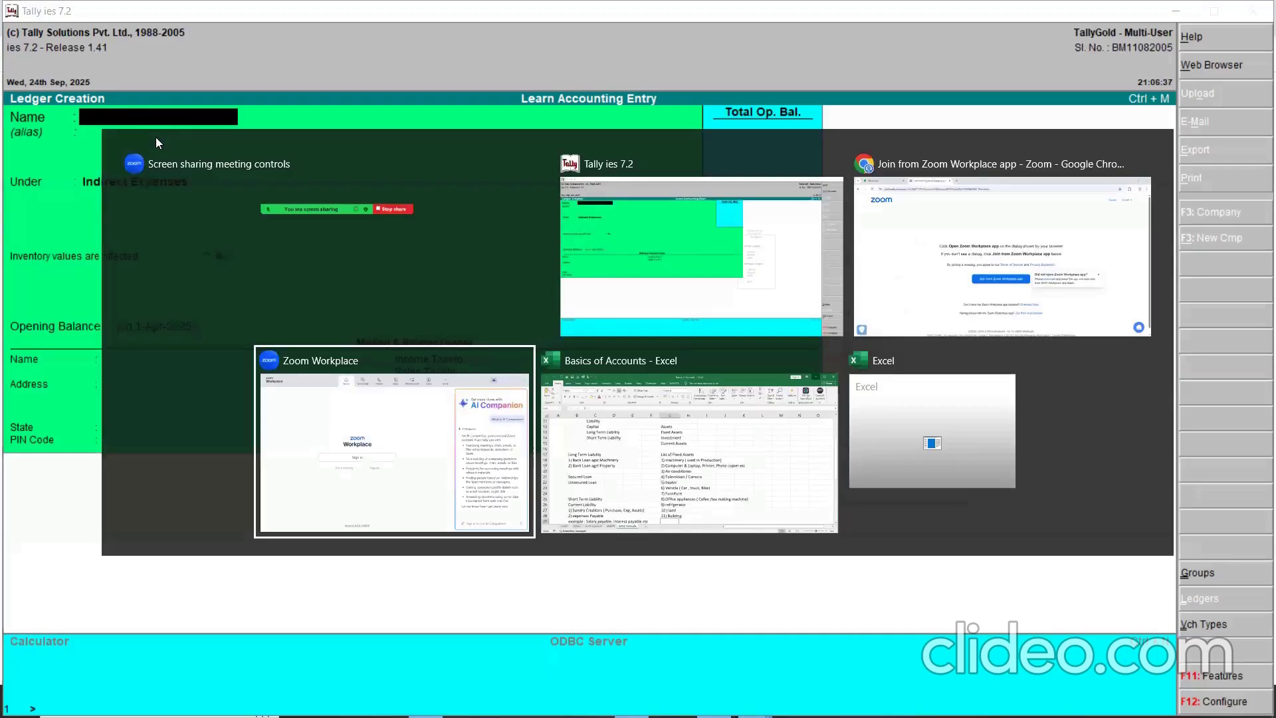
key(Left)
key(Left)
key(Down)
key(Down)
key(Down)
key(Down)
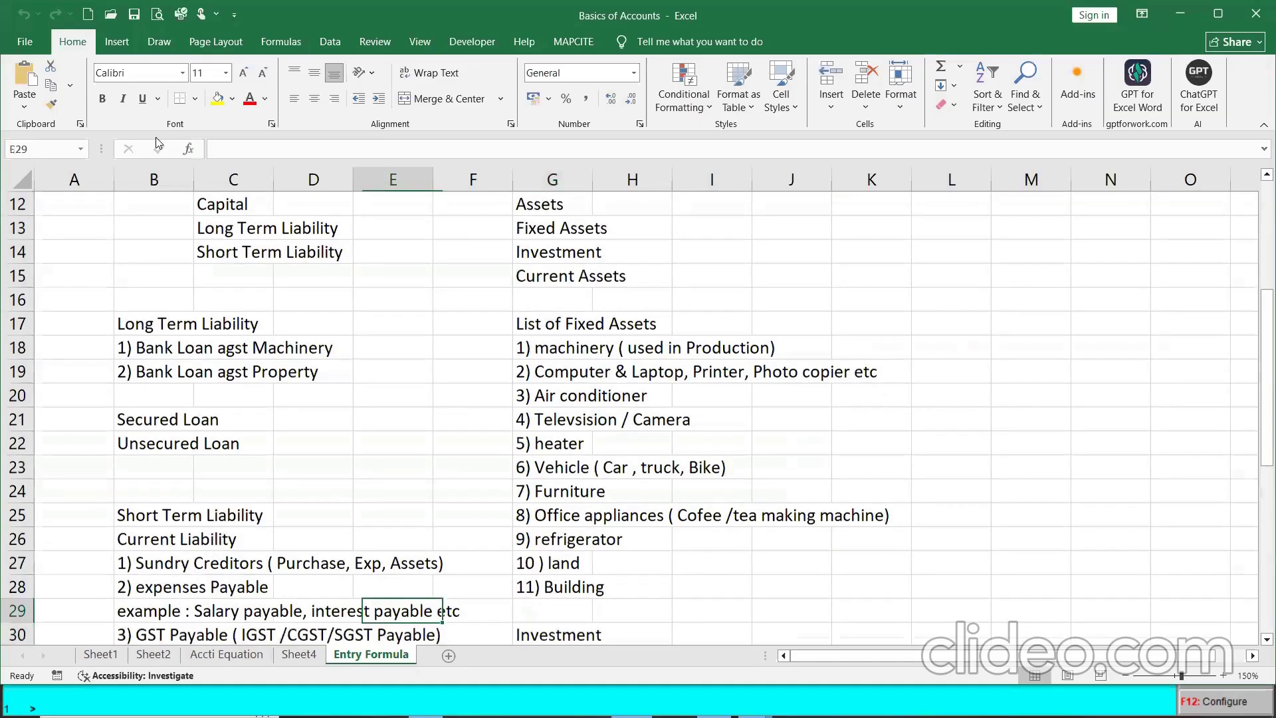
key(alt+Tab)
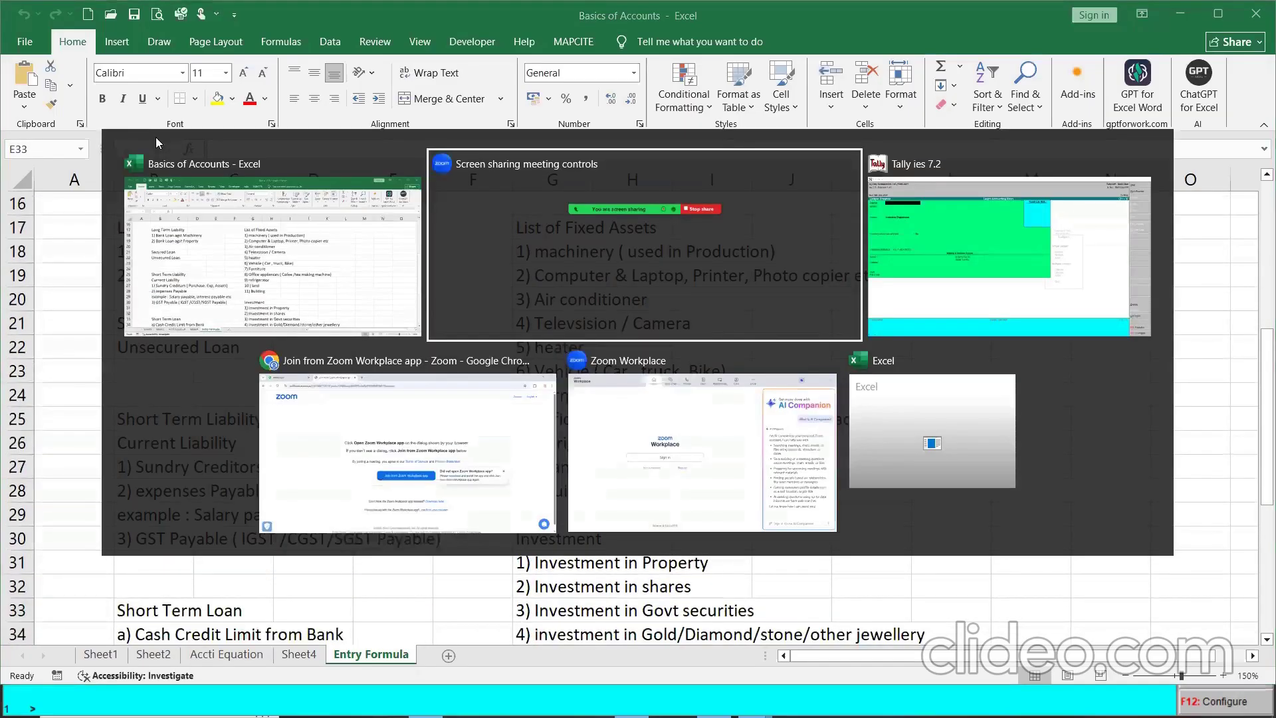
key(alt+Tab)
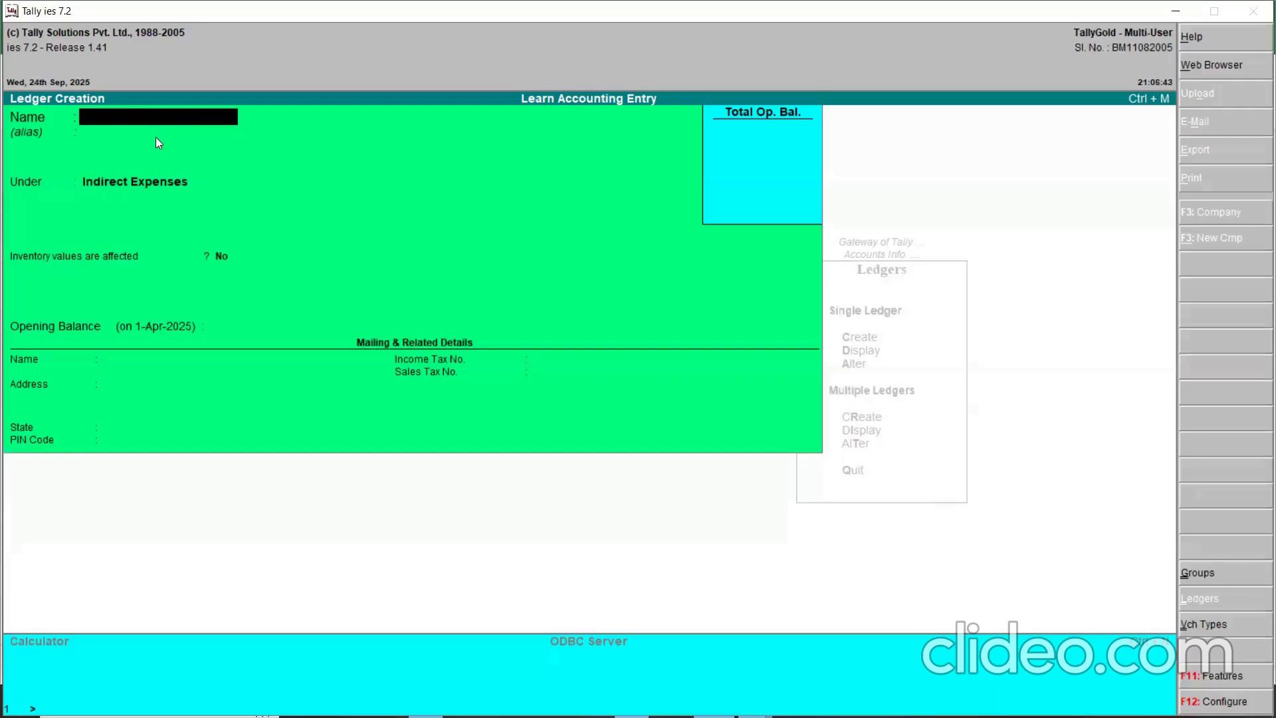
- Leave ledger creation and look through the list of ledgers available for single-ledger display
key(Escape)
key(Down)
key(Down)
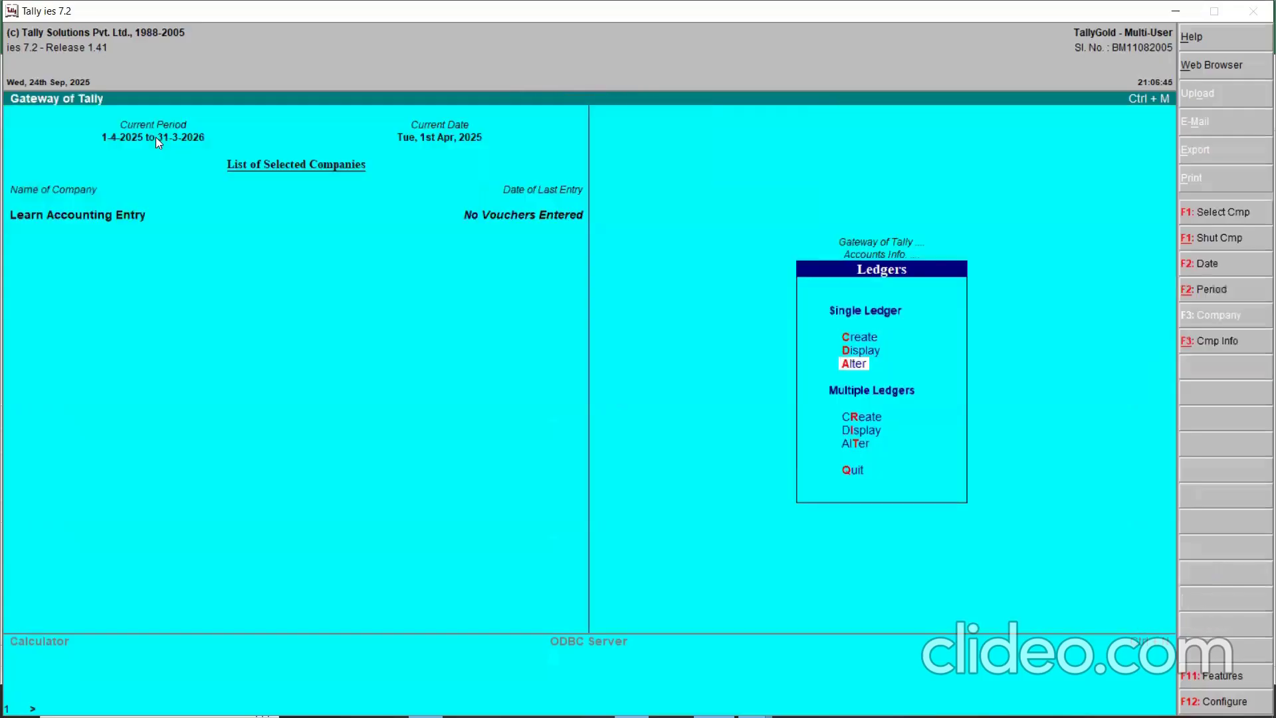
key(Up)
key(Return)
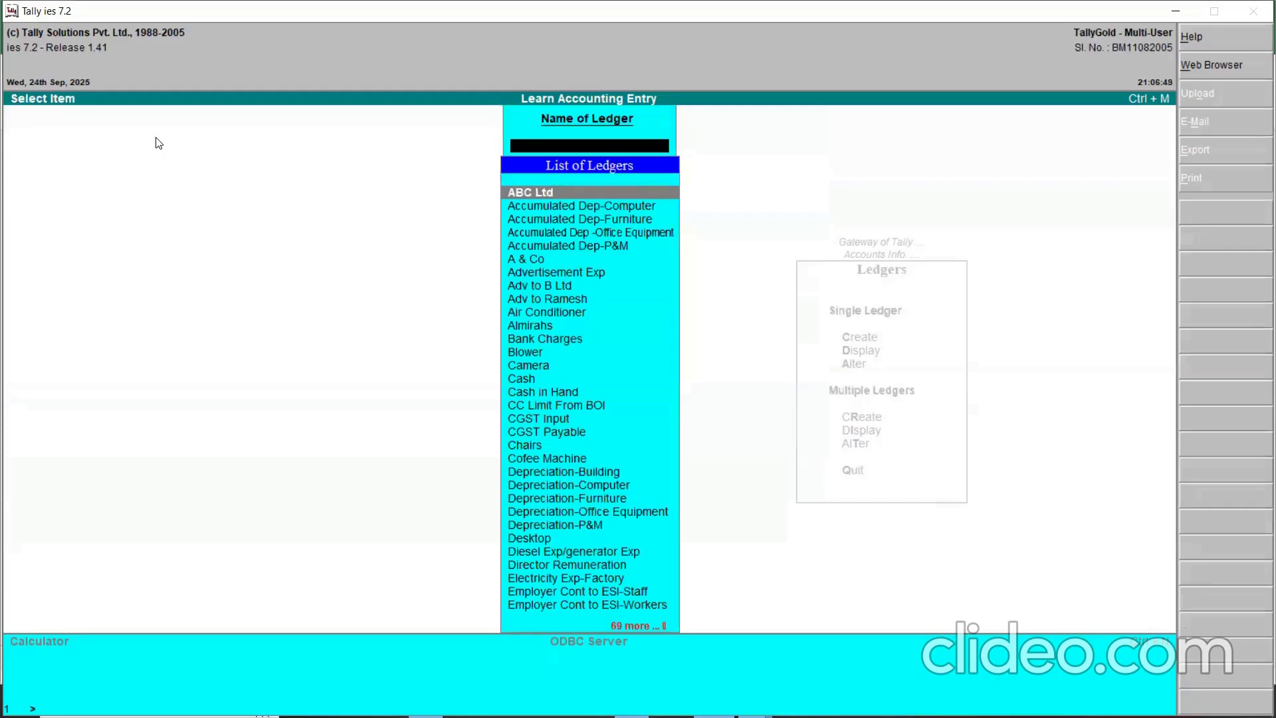
key(Escape)
- Display all ledgers under the Indirect Expenses group in the multiple-ledger view
key(Down)
key(Down)
key(Down)
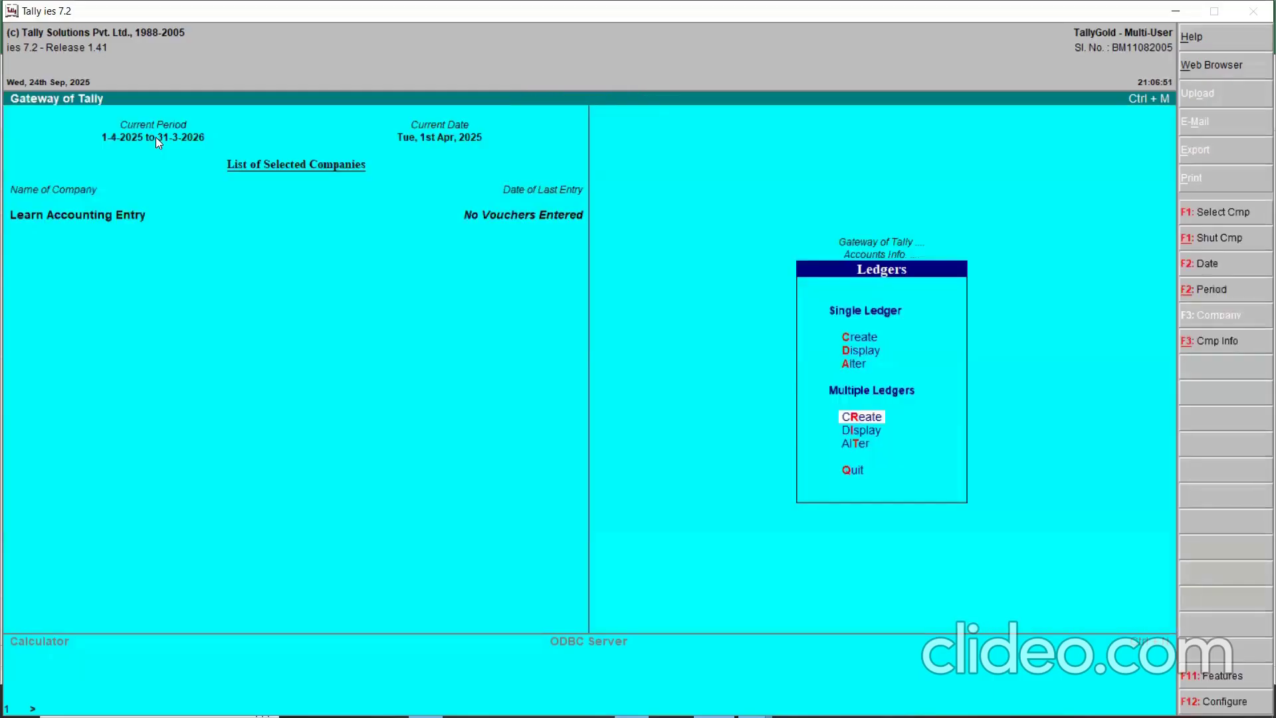
key(Return)
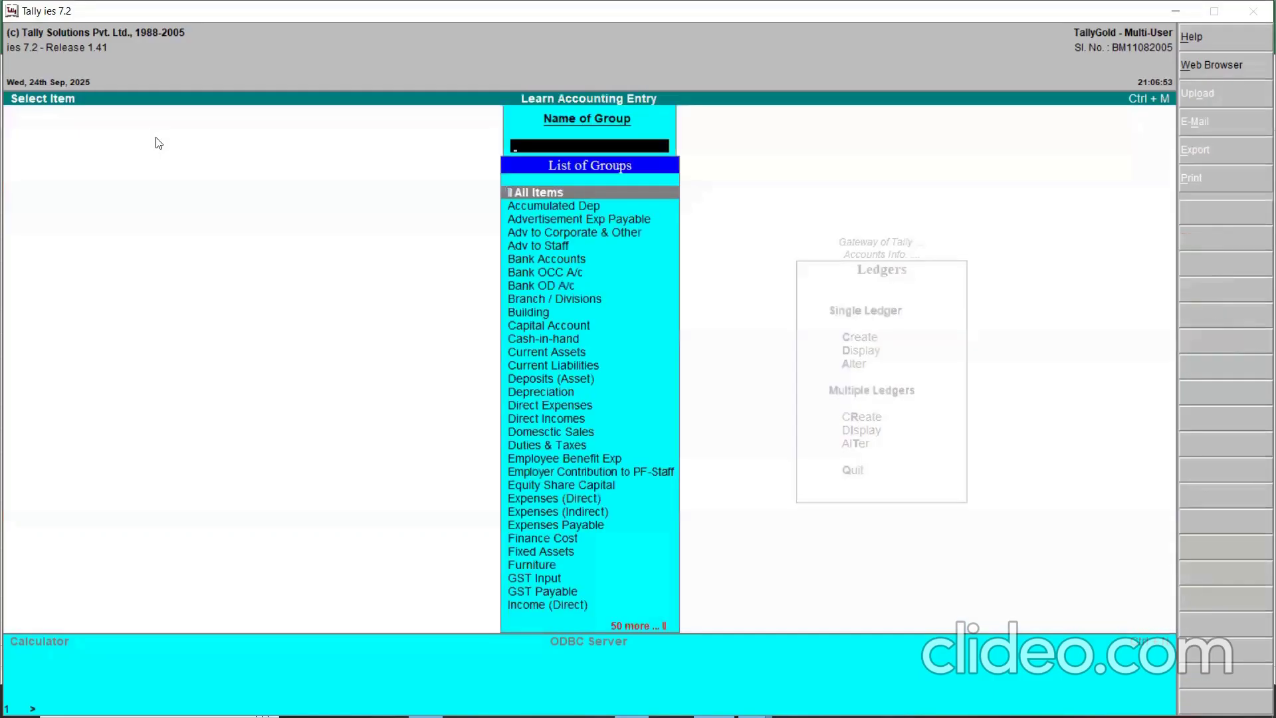
text(Indi)
key(Return)
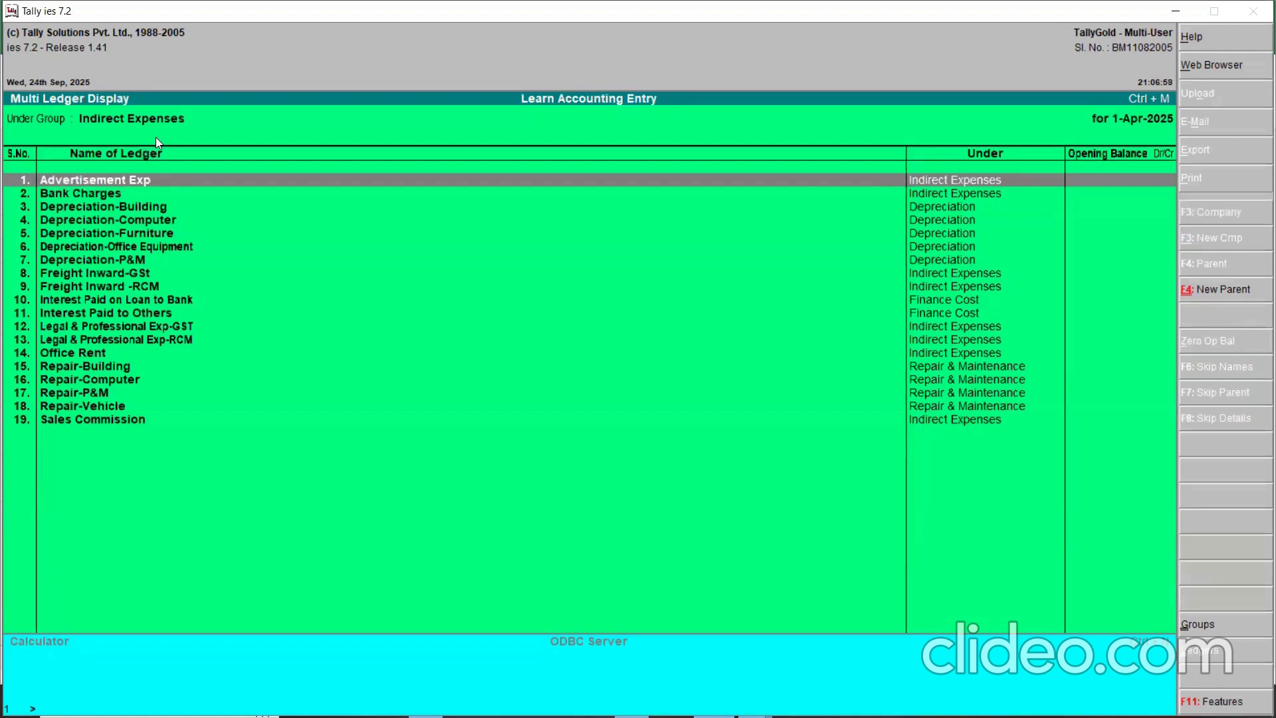
- Look through the ledgers under Indirect Expenses, from Advertisement Exp to Sales Commission, and leave the multiple-ledger view
key(Down)
key(Down)
key(Down)
key(Down)
key(Down)
key(Down)
key(Down)
key(Down)
key(Down)
key(Down)
key(Down)
key(Down)
key(Down)
key(Down)
key(Down)
key(Down)
key(Down)
key(Down)
key(Up)
key(Up)
key(Up)
key(Up)
key(Up)
key(Up)
key(Up)
key(Up)
key(Up)
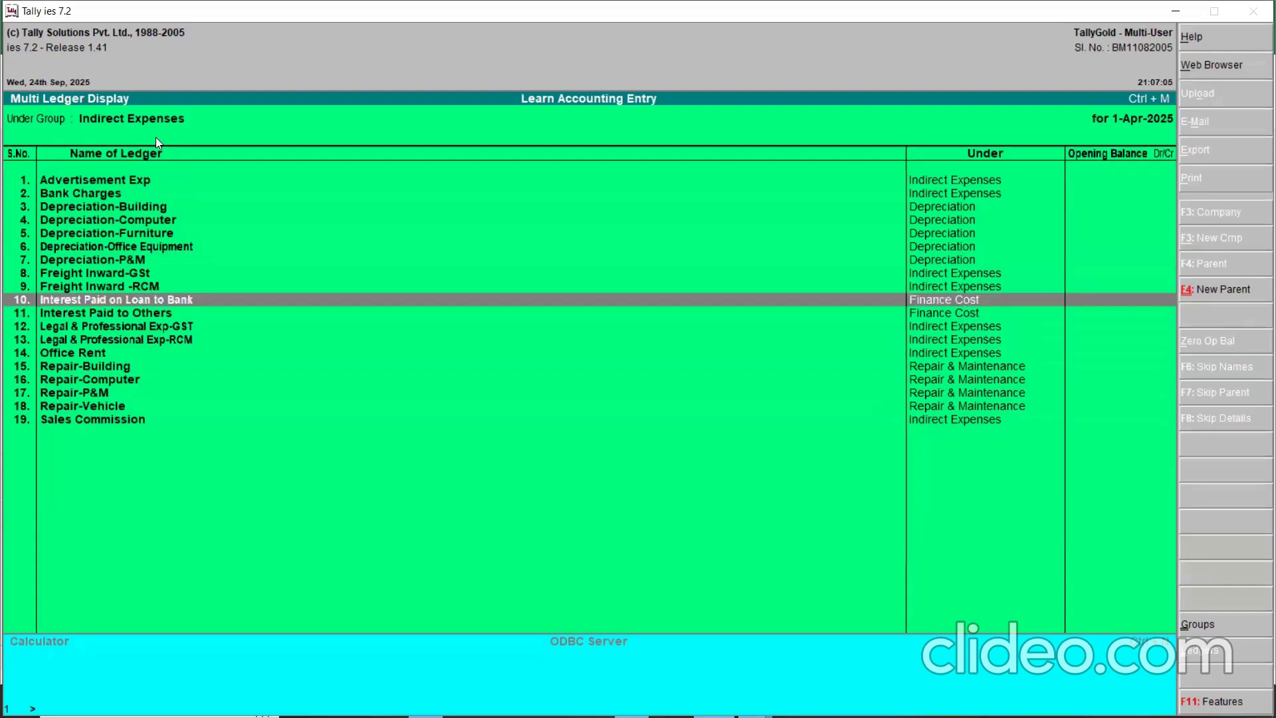
key(Up)
key(Up)
key(Up)
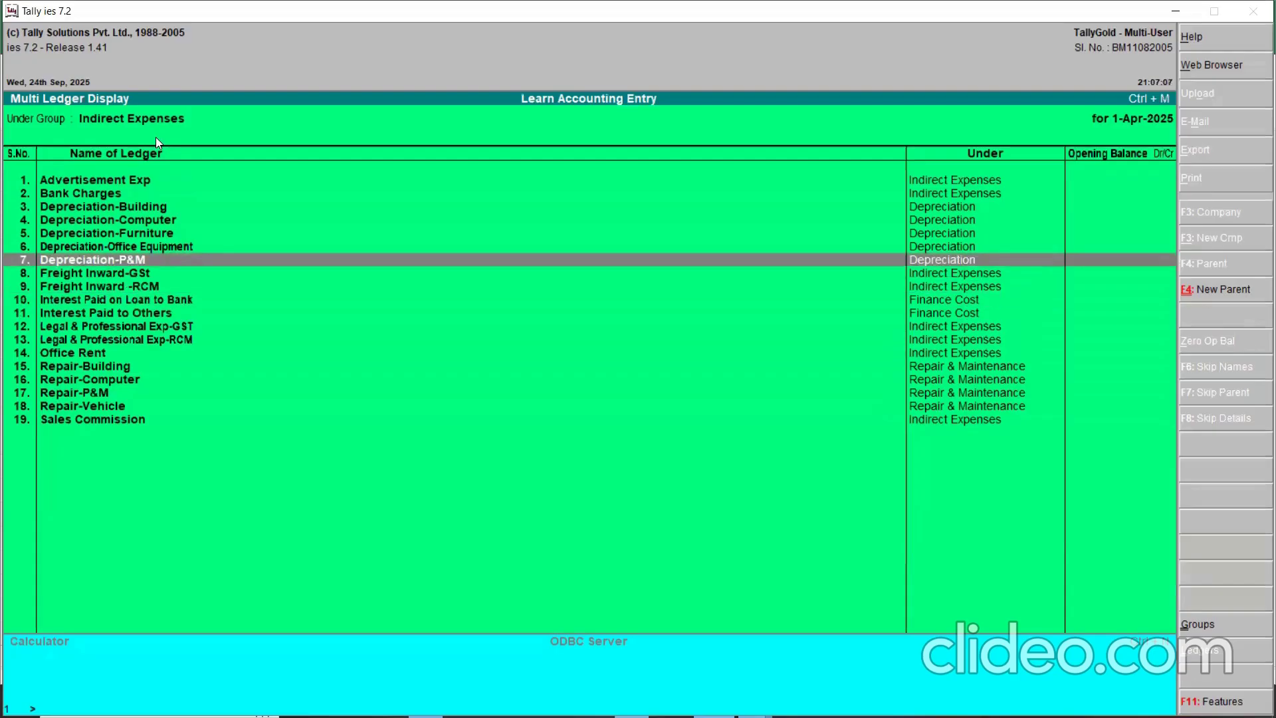
key(Escape)
key(Escape)
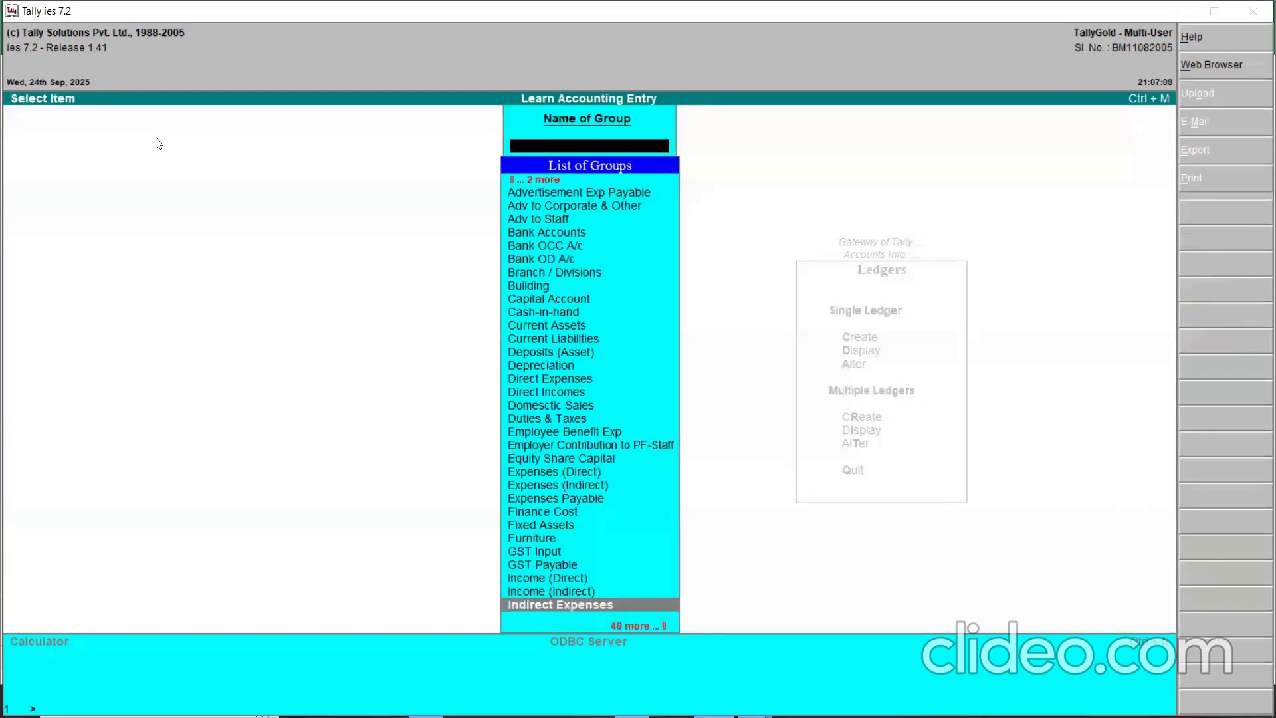
key(Escape)
- Create a ledger named Freight Outward-GST under Indirect Expenses
key(Up)
key(Up)
key(Up)
key(Up)
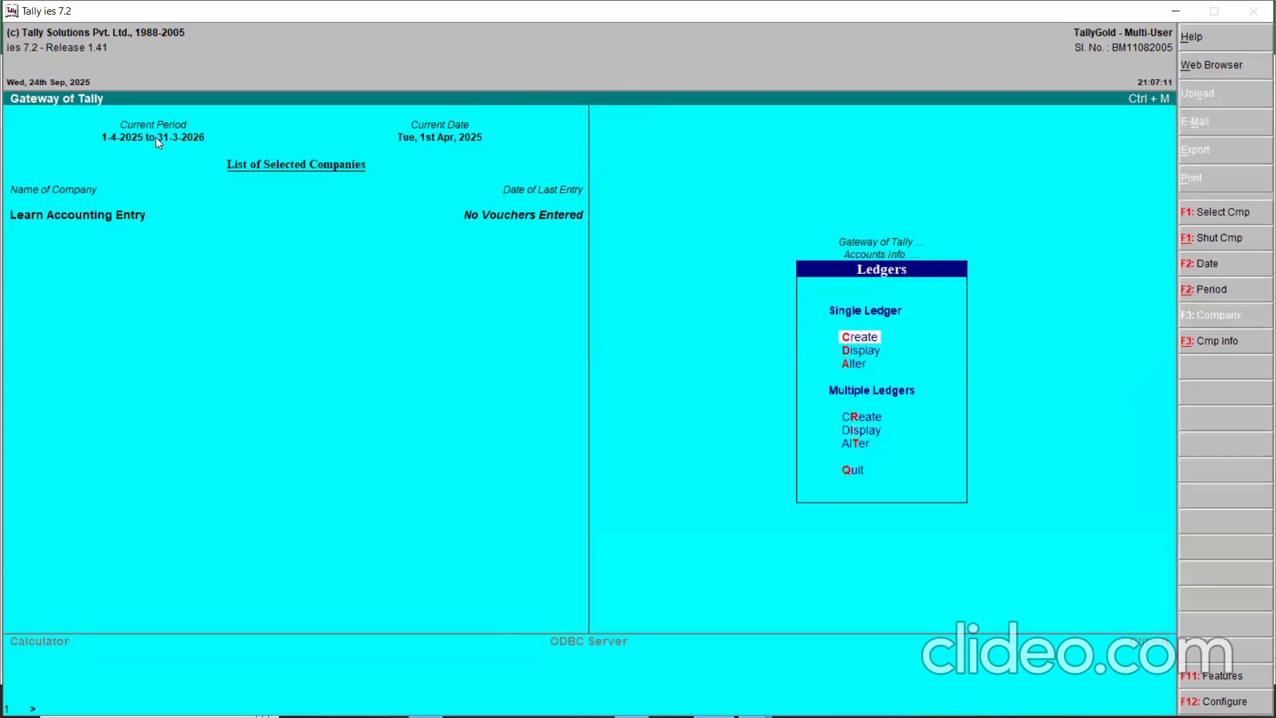
key(Return)
text(reigh)
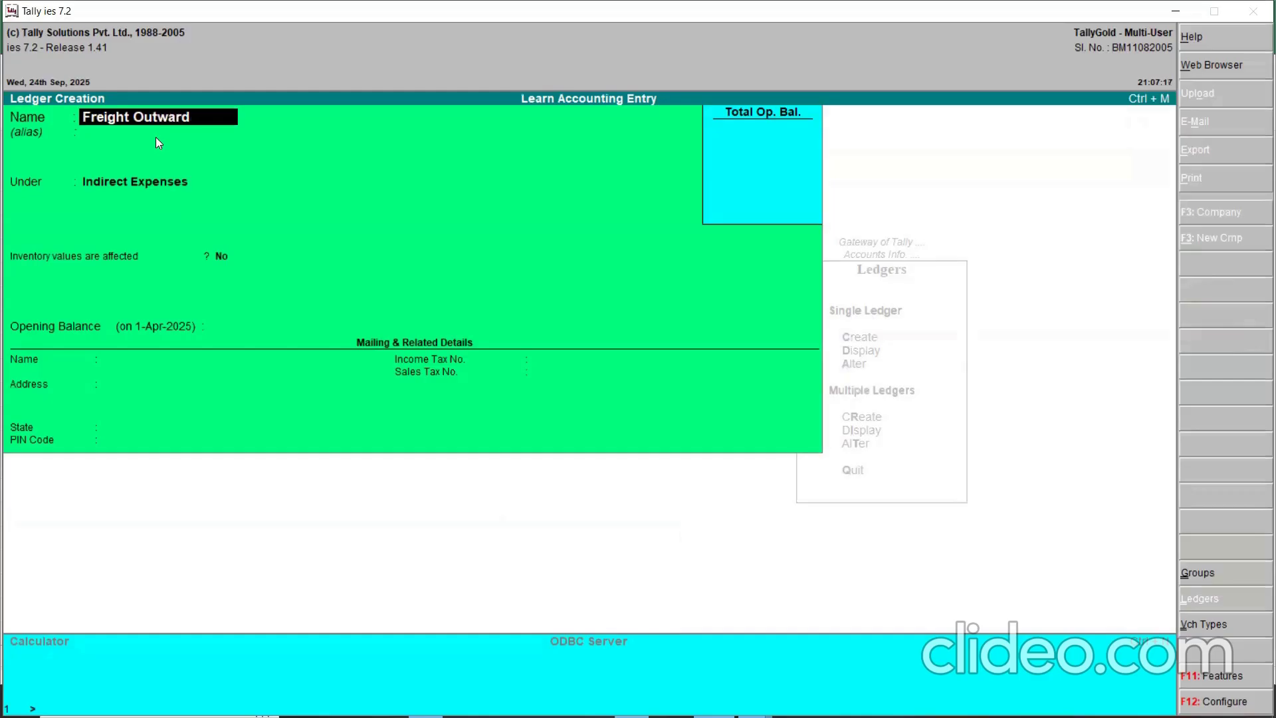
text(t Outward-GST)
key(Return)
key(Return)
key(Return)
key(Return)
key(Return)
key(Return)
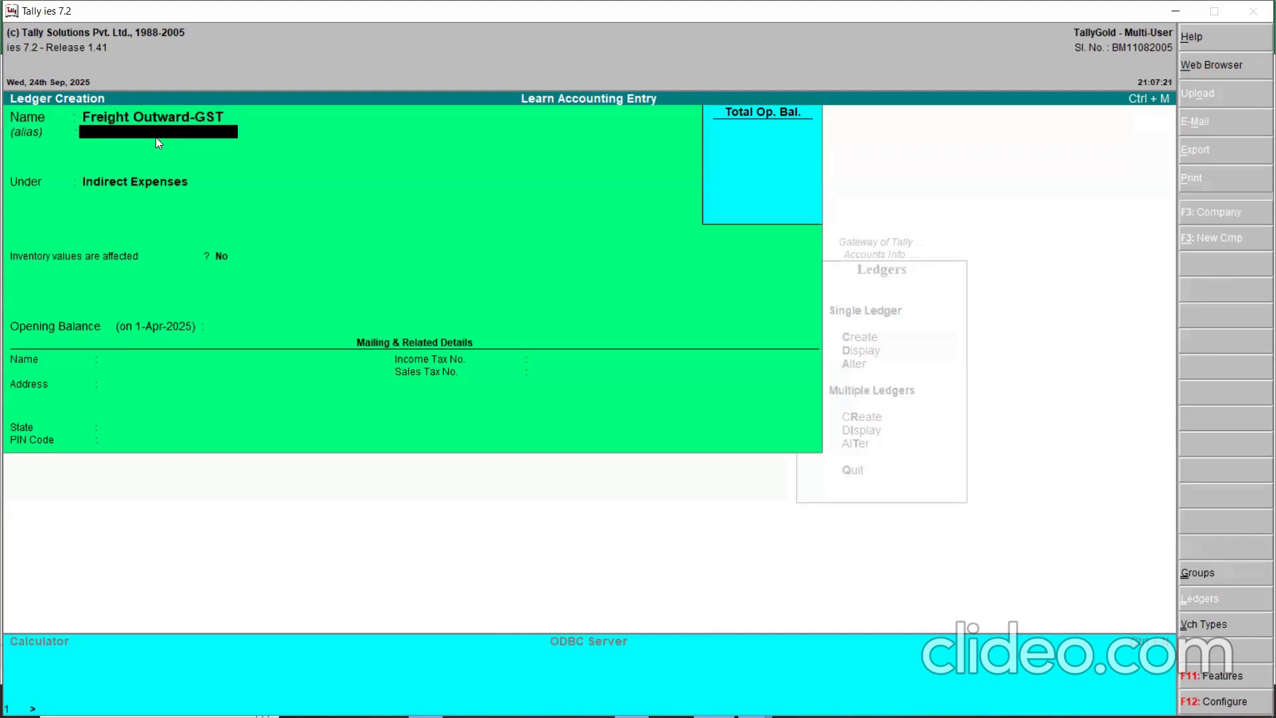
- Create a ledger named Freight Outward-RCM under Indirect Expenses
text(Freight)
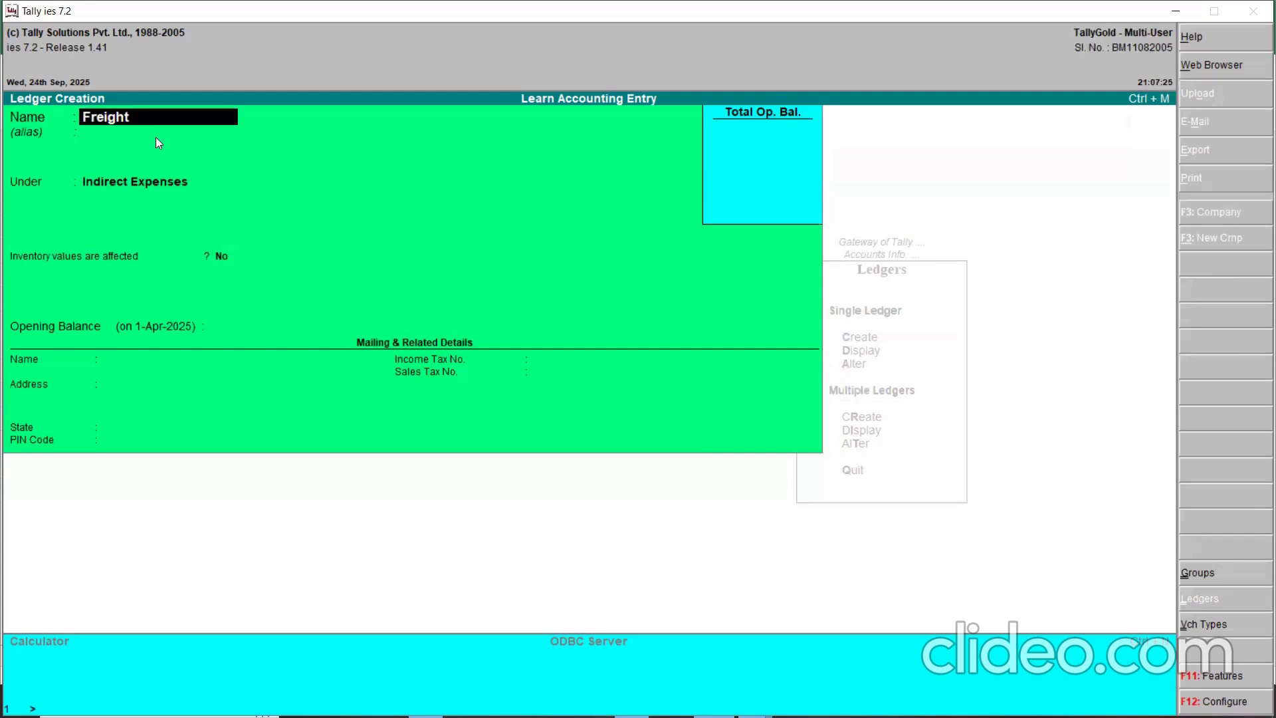
text( Outward-RCM)
key(Return)
key(Return)
key(Return)
key(Return)
key(Return)
key(Return)
text(Sa)
key(BackSpace)
key(BackSpace)
- Leave ledger creation and create a group named Business Promotion under Indirect Expenses
key(Escape)
key(Down)
key(Escape)
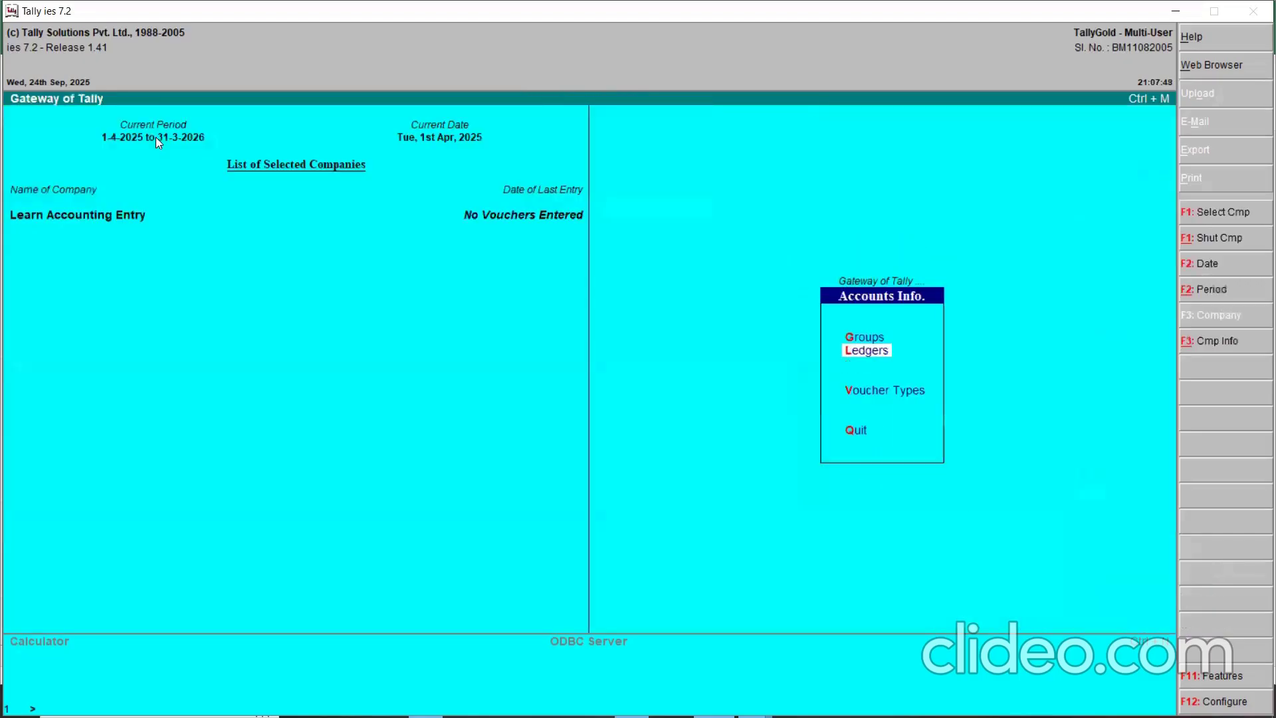
key(Up)
key(Return)
key(Down)
key(Down)
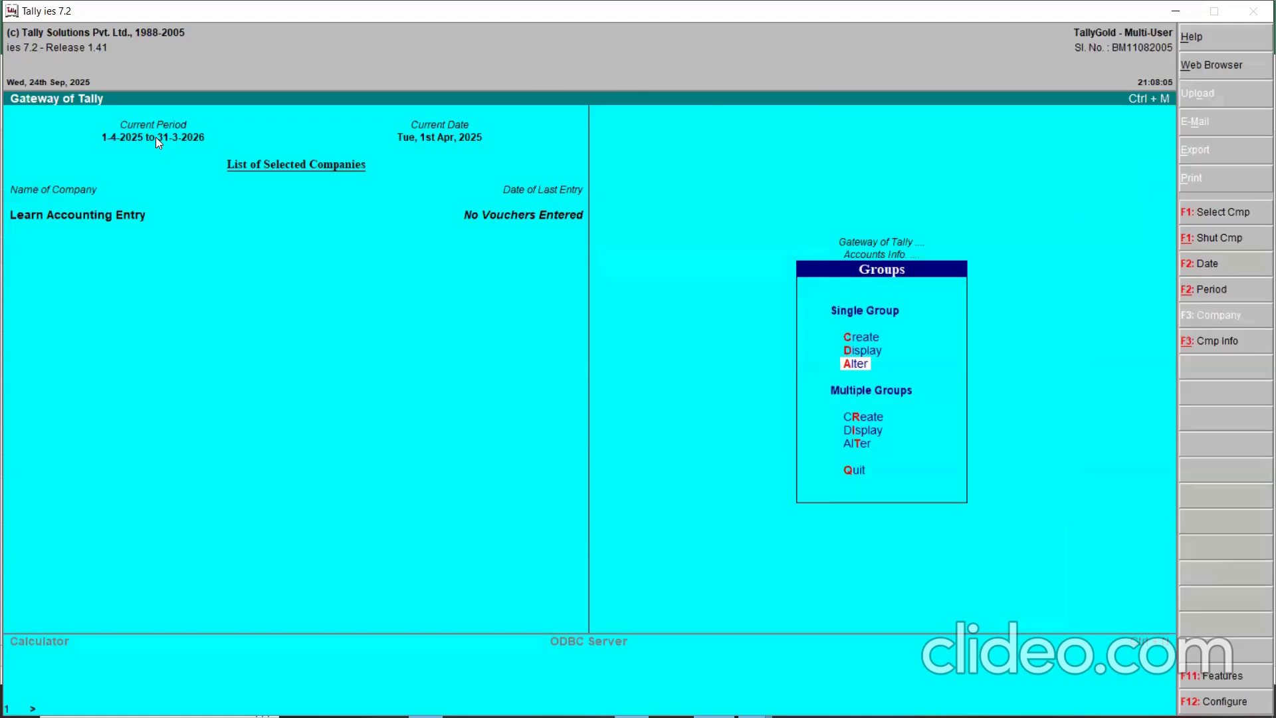
text(cBusin)
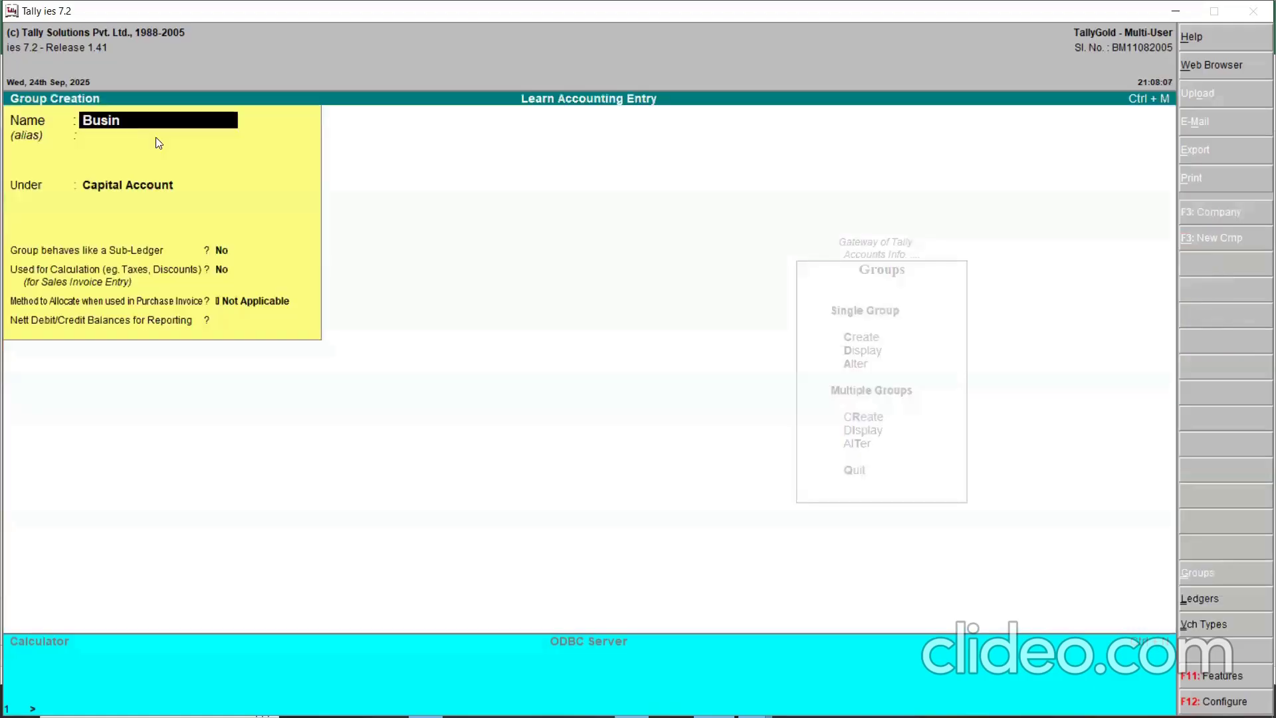
text(ess Promotion)
key(Return)
key(Return)
text(In)
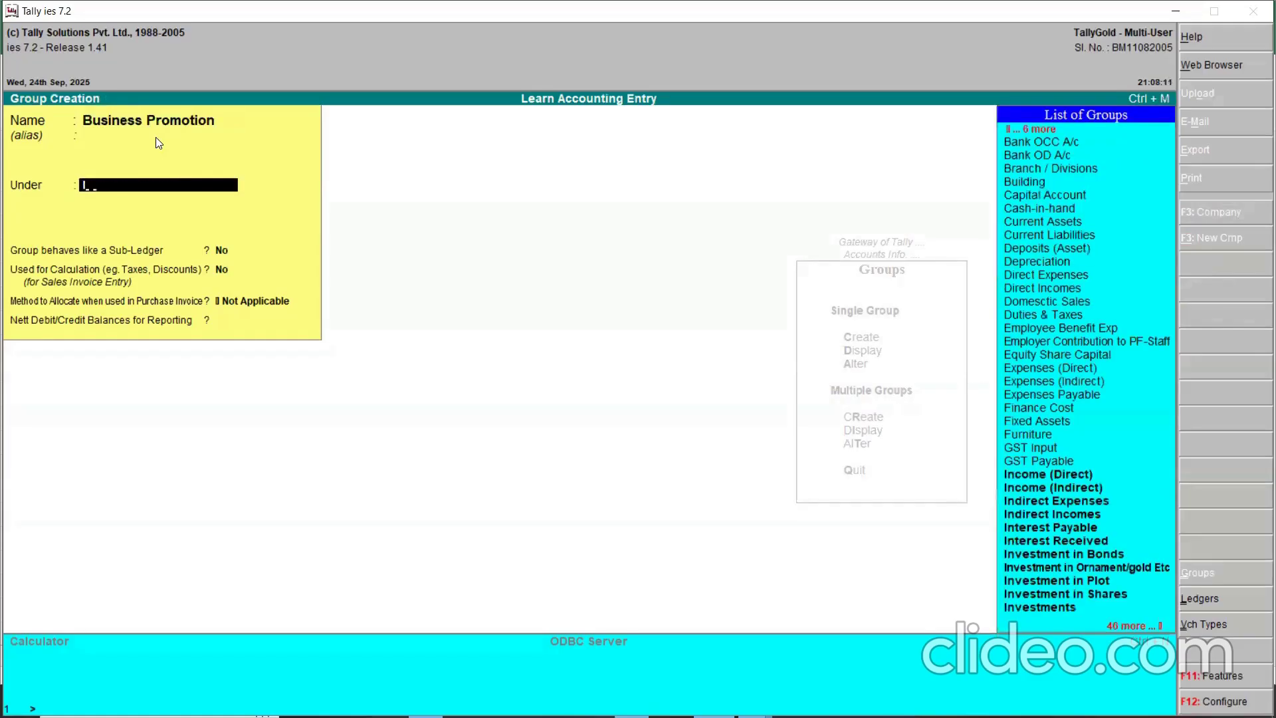
key(Up)
key(Up)
key(Up)
key(Up)
key(Up)
key(Up)
key(Up)
key(Up)
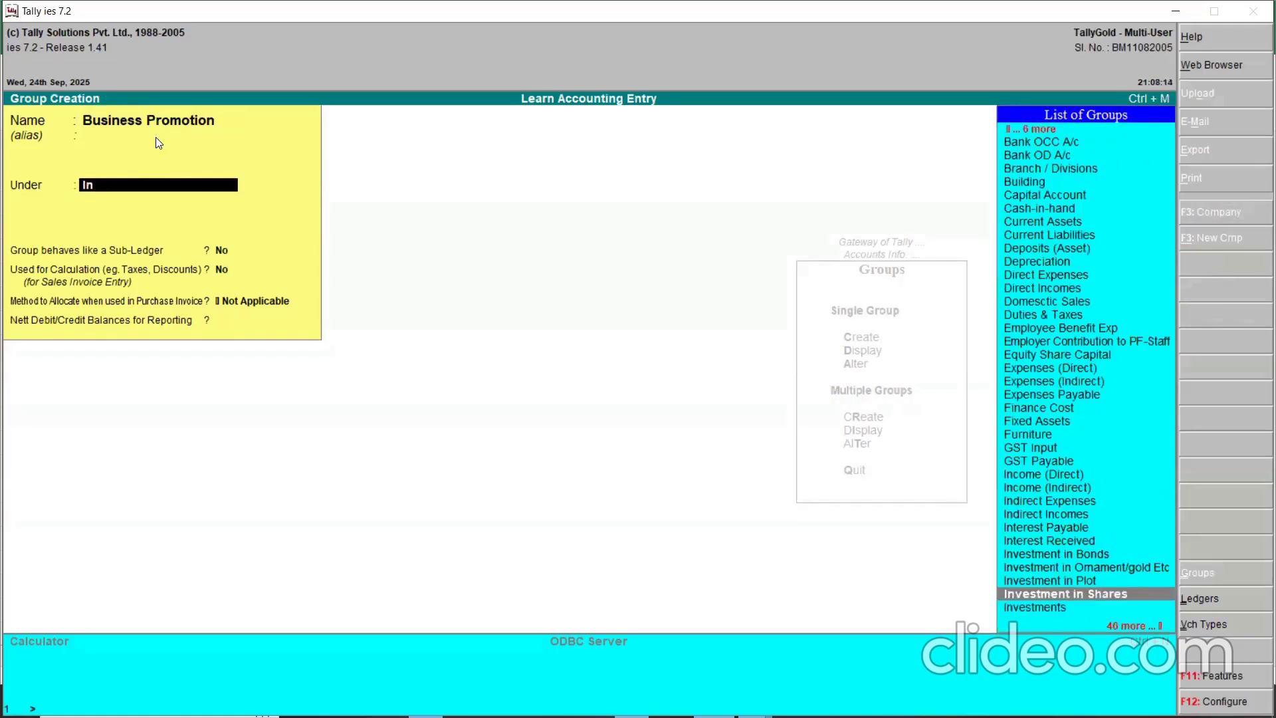
key(Up)
key(Return)
key(Return)
key(Return)
key(Return)
key(Return)
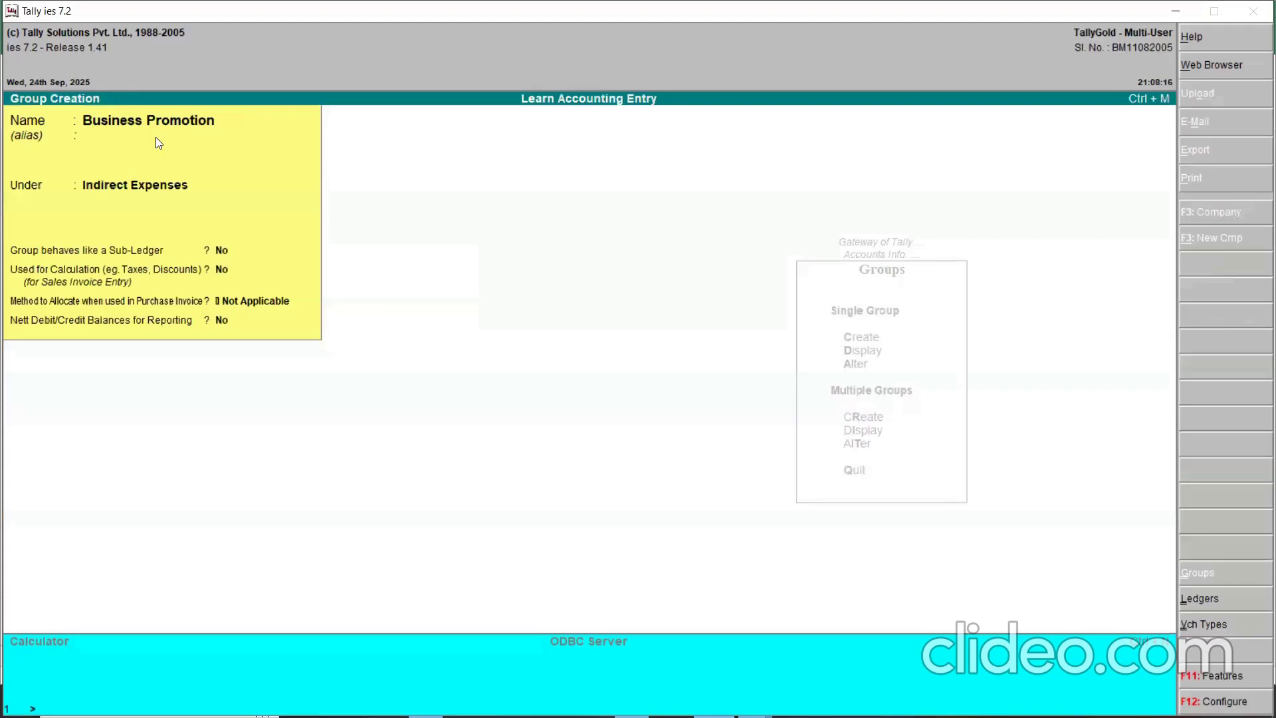
key(Escape)
key(Escape)
- Start creating multiple ledgers under the Business Promotion group and enter Advertisement as the first ledger
key(Down)
key(Return)
key(Down)
key(Down)
key(Down)
key(Down)
key(Up)
key(Return)
text(Bus)
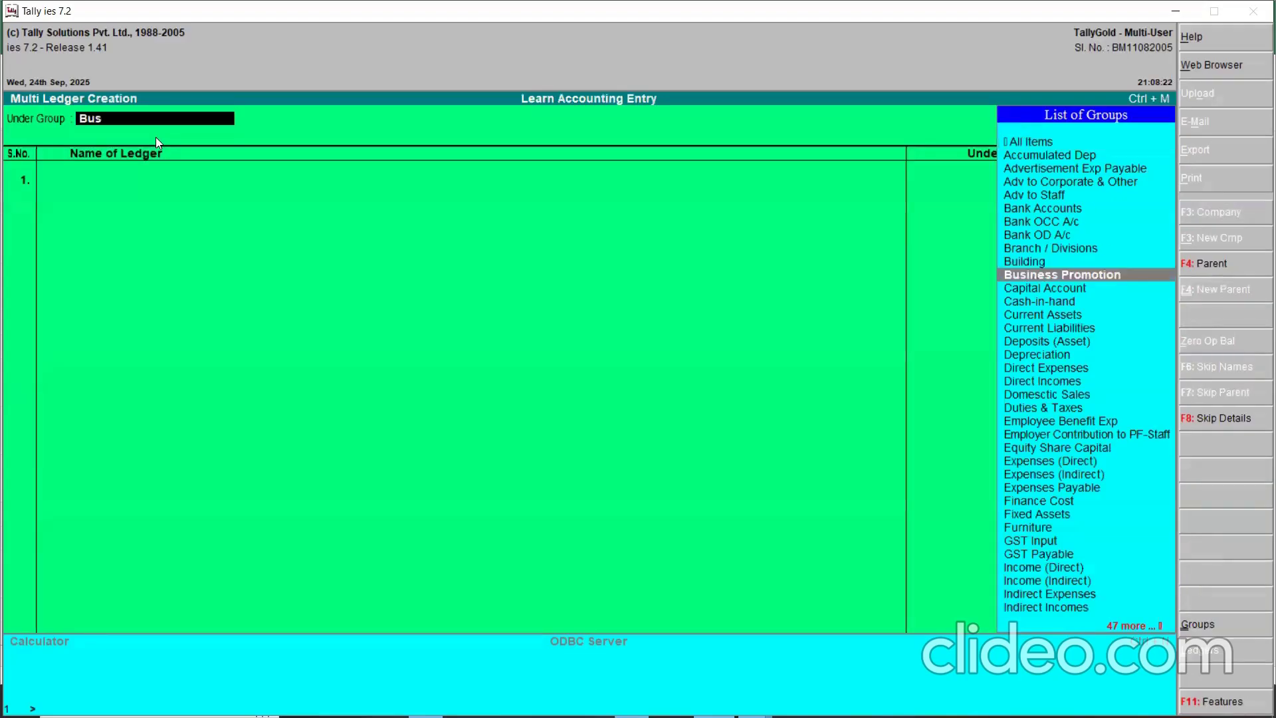
key(Return)
text(Ad)
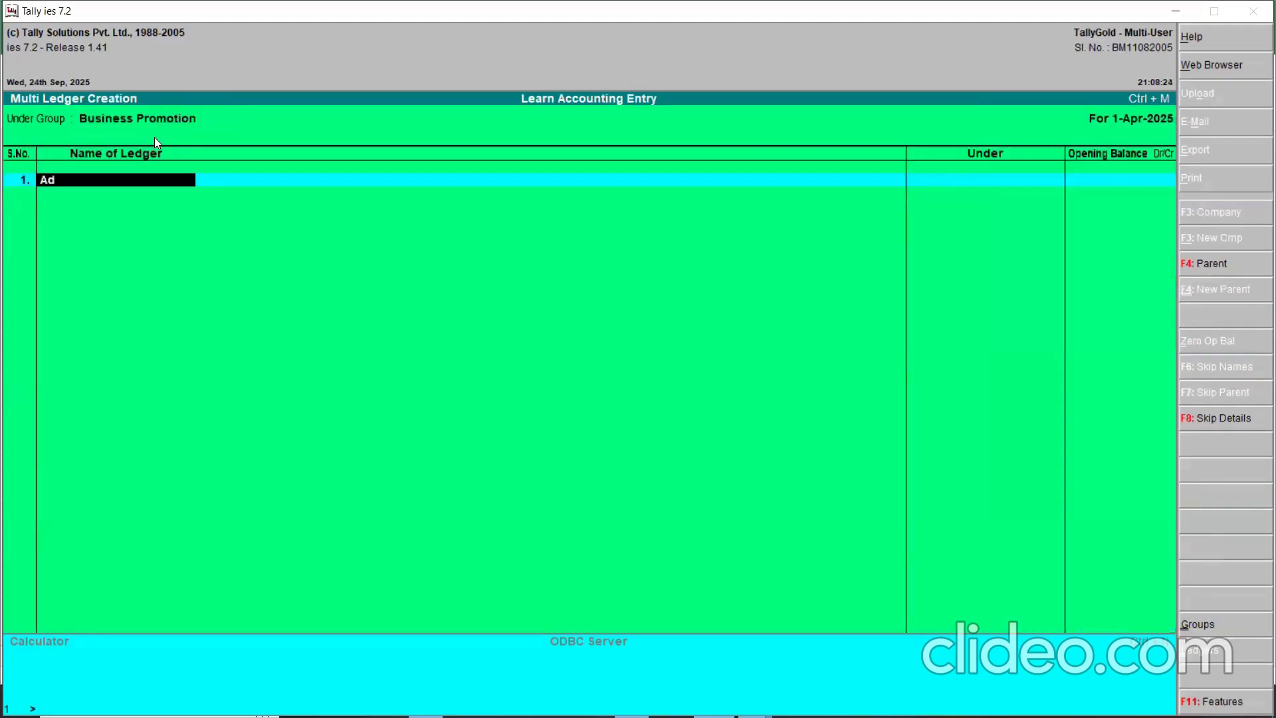
text(vertisement)
key(Return)
key(Return)
- Try to add Sales Commission as the second ledger under Business Promotion
text(Sales)
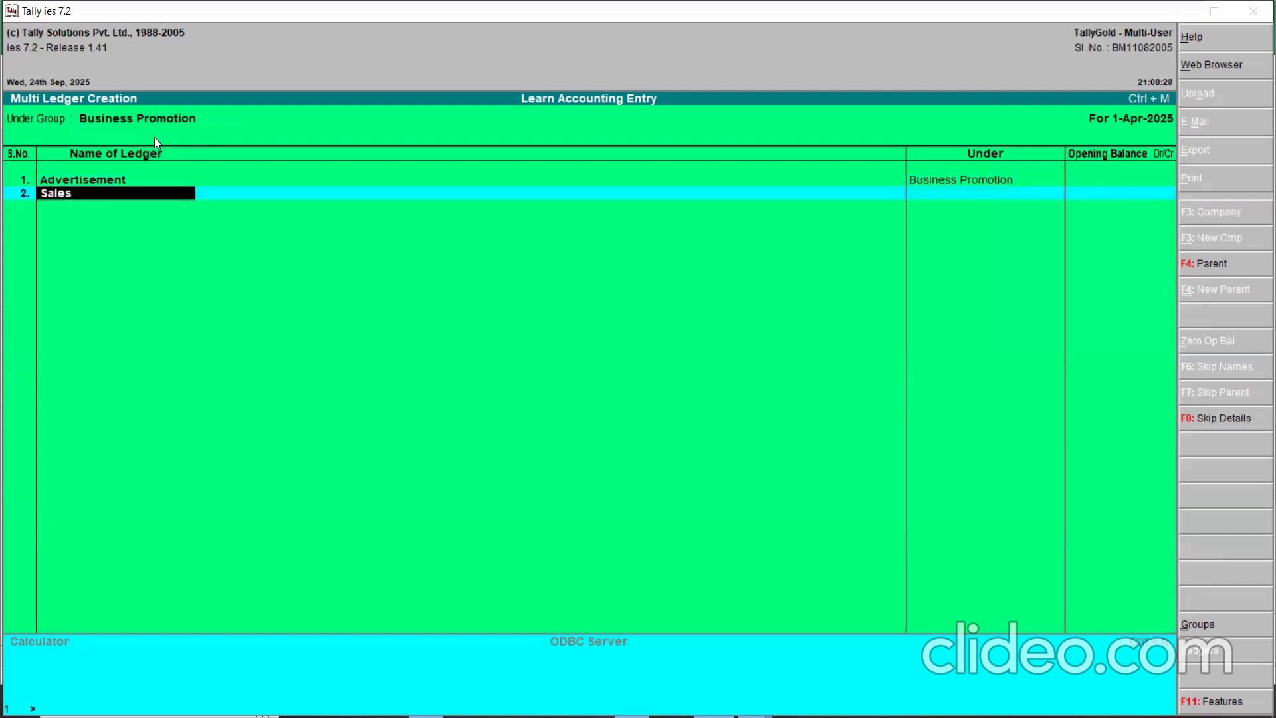
text( Commission)
key(Return)
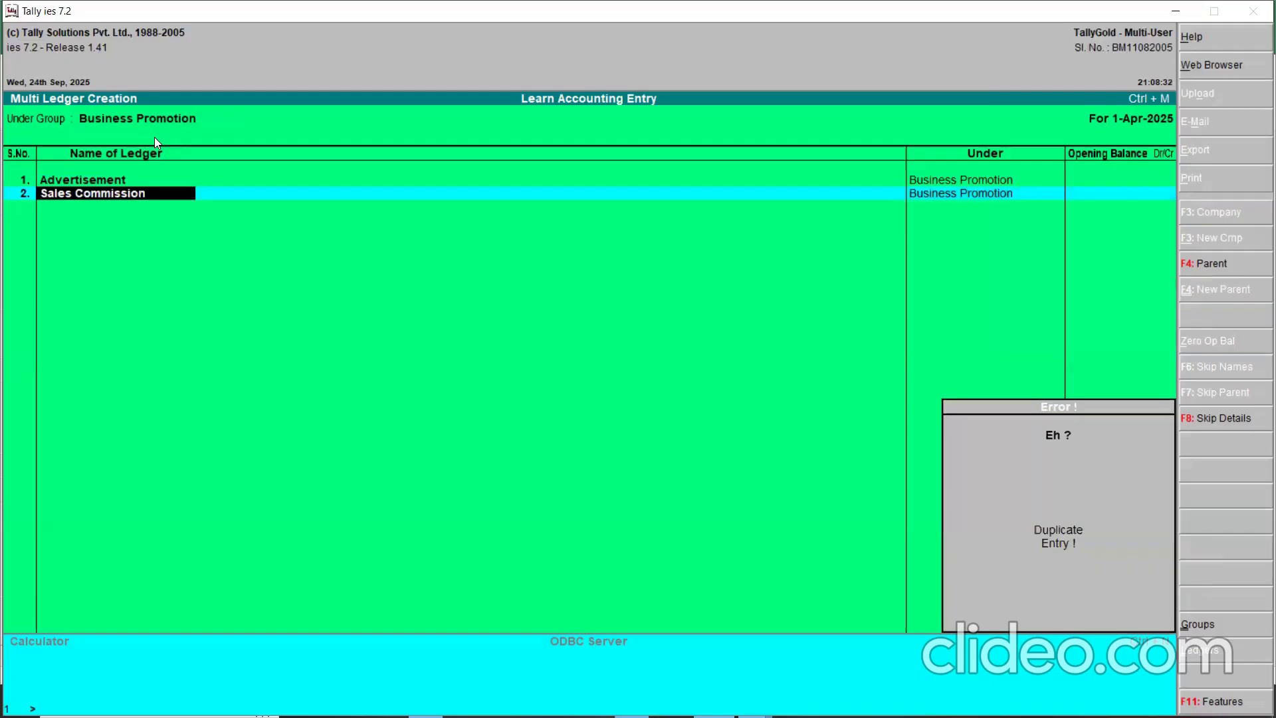
- Enter Sales Promotion as the second ledger under Business Promotion
key(Up)
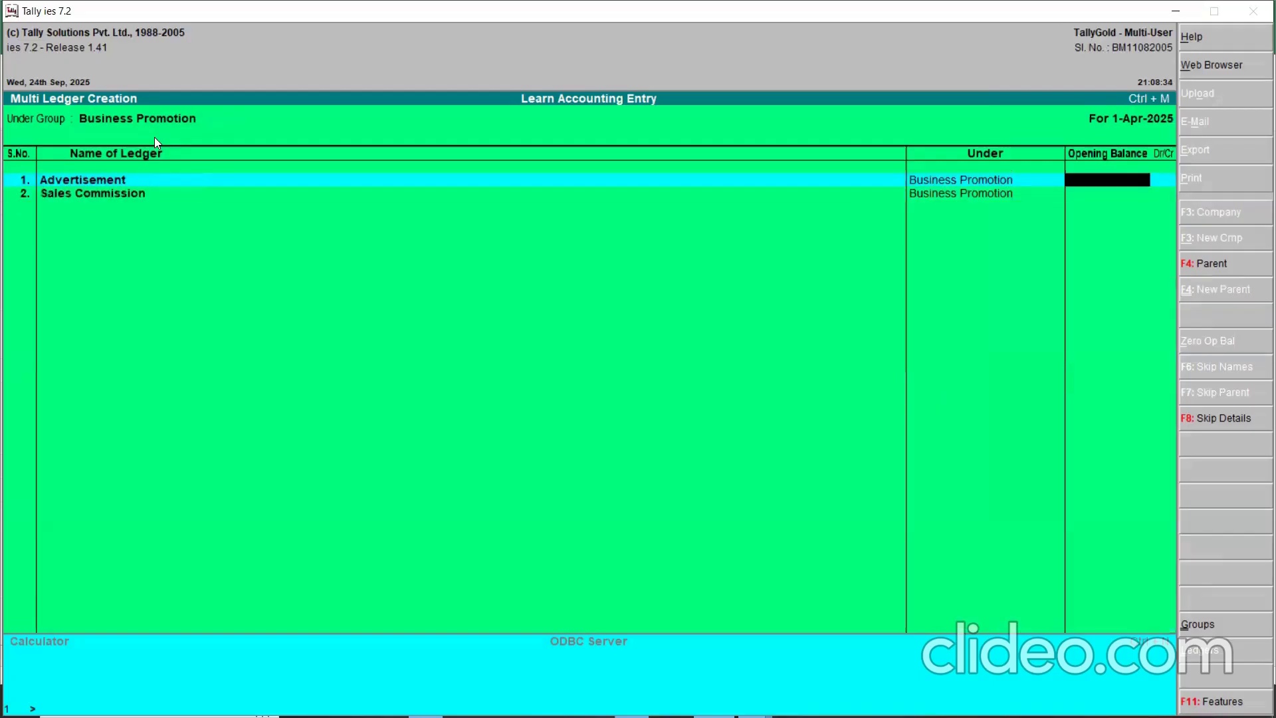
key(Return)
text(S)
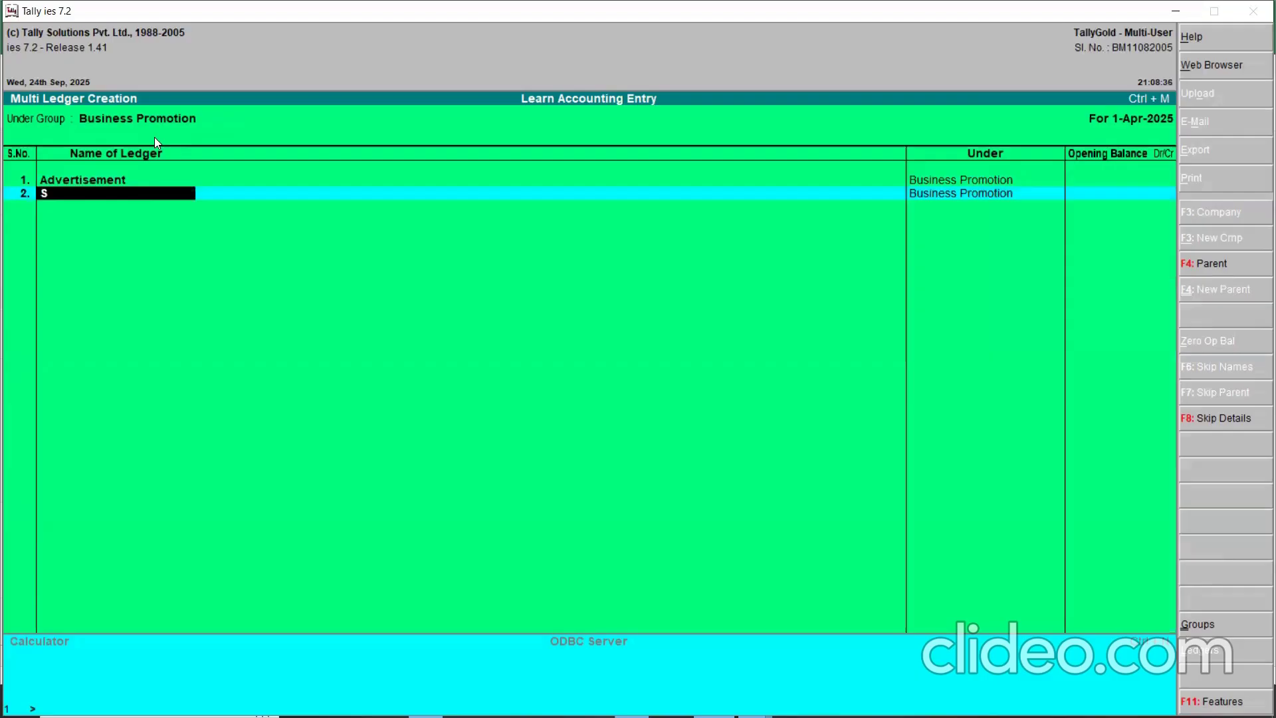
text(ales Promotion)
key(Return)
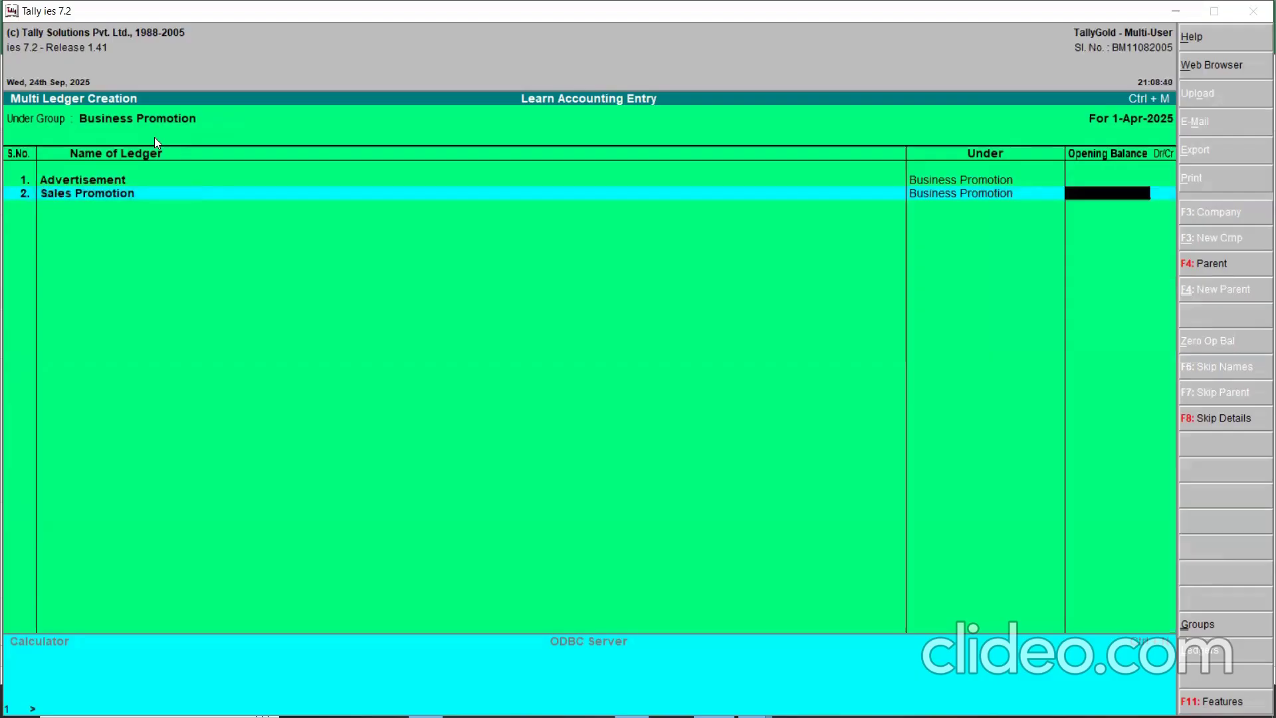
key(Return)
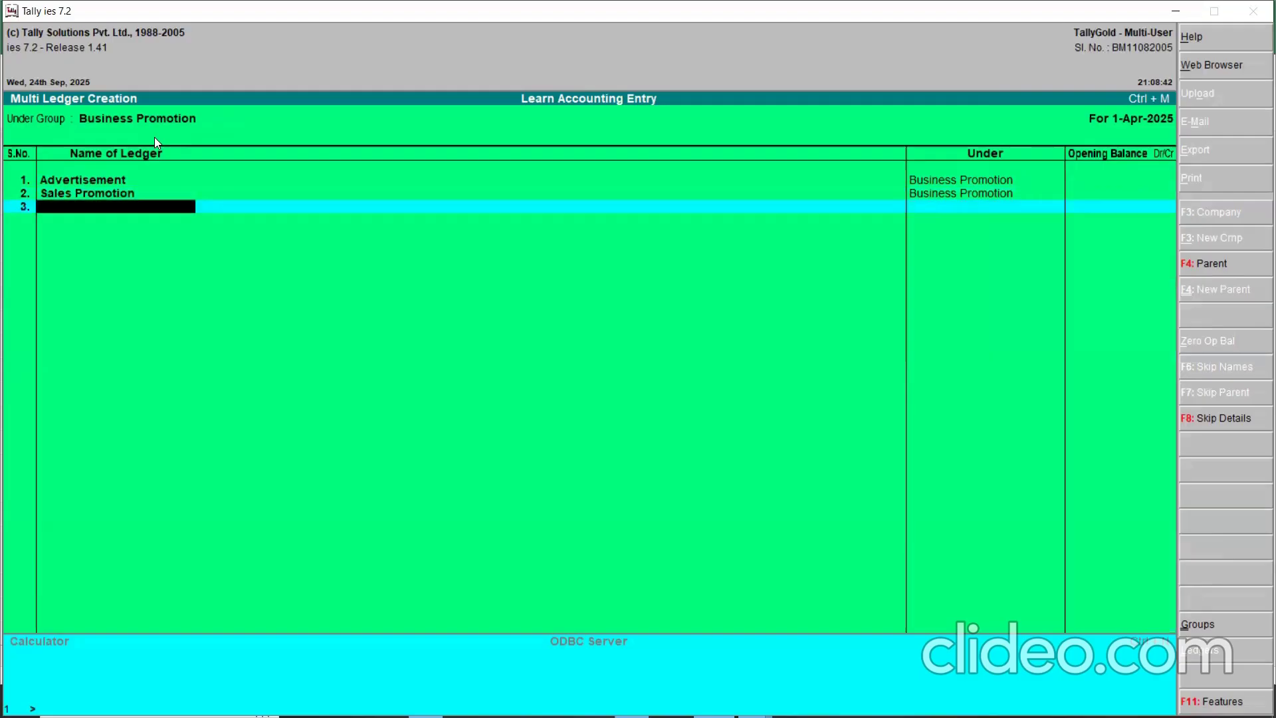
- Add Commission to Dealer as the third ledger under Business Promotion
text(Commission to Dealer)
key(Return)
key(Return)
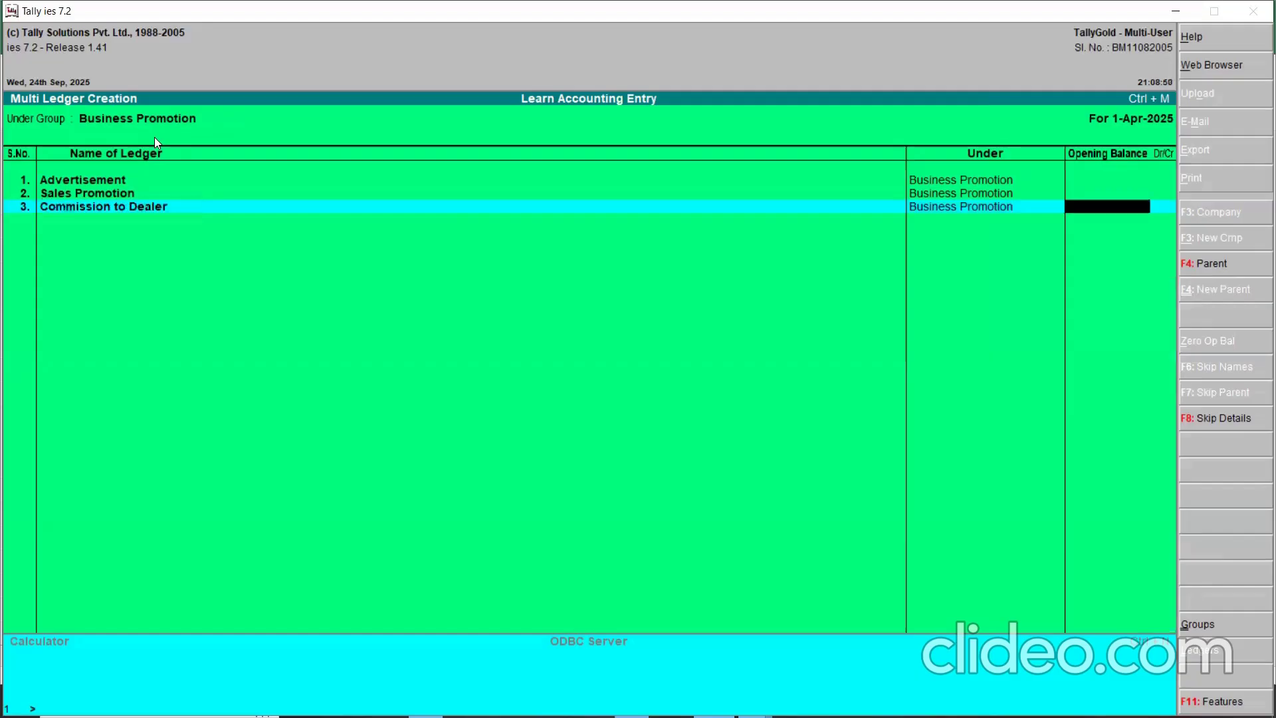
key(Return)
- Enter Commission to Agent as the fourth ledger name, change it to Commission to Employee, and clear the entry
text(Commission to Agen)
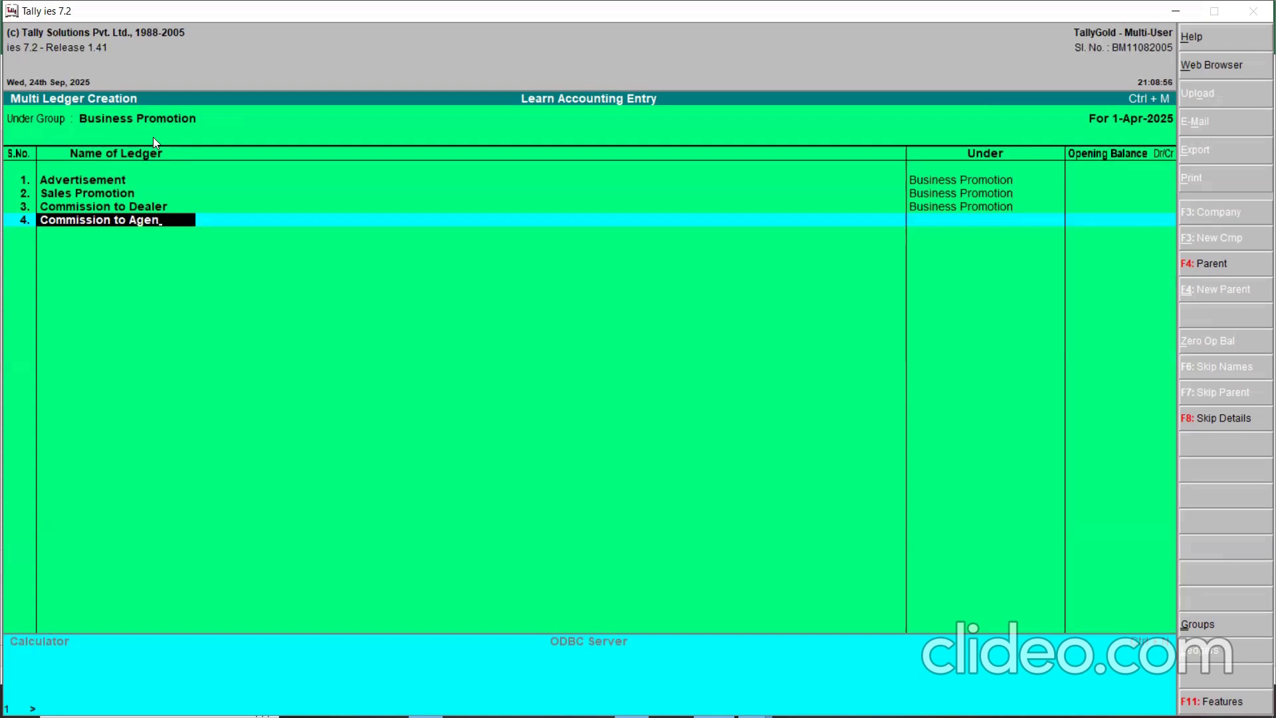
text(t)
key(BackSpace)
key(BackSpace)
key(BackSpace)
key(BackSpace)
key(BackSpace)
text(Employee)
key(BackSpace)
key(BackSpace)
key(BackSpace)
key(BackSpace)
key(BackSpace)
key(BackSpace)
key(BackSpace)
key(BackSpace)
key(BackSpace)
key(BackSpace)
key(BackSpace)
key(BackSpace)
key(BackSpace)
key(BackSpace)
key(BackSpace)
key(BackSpace)
key(BackSpace)
key(BackSpace)
key(BackSpace)
key(BackSpace)
key(BackSpace)
key(BackSpace)
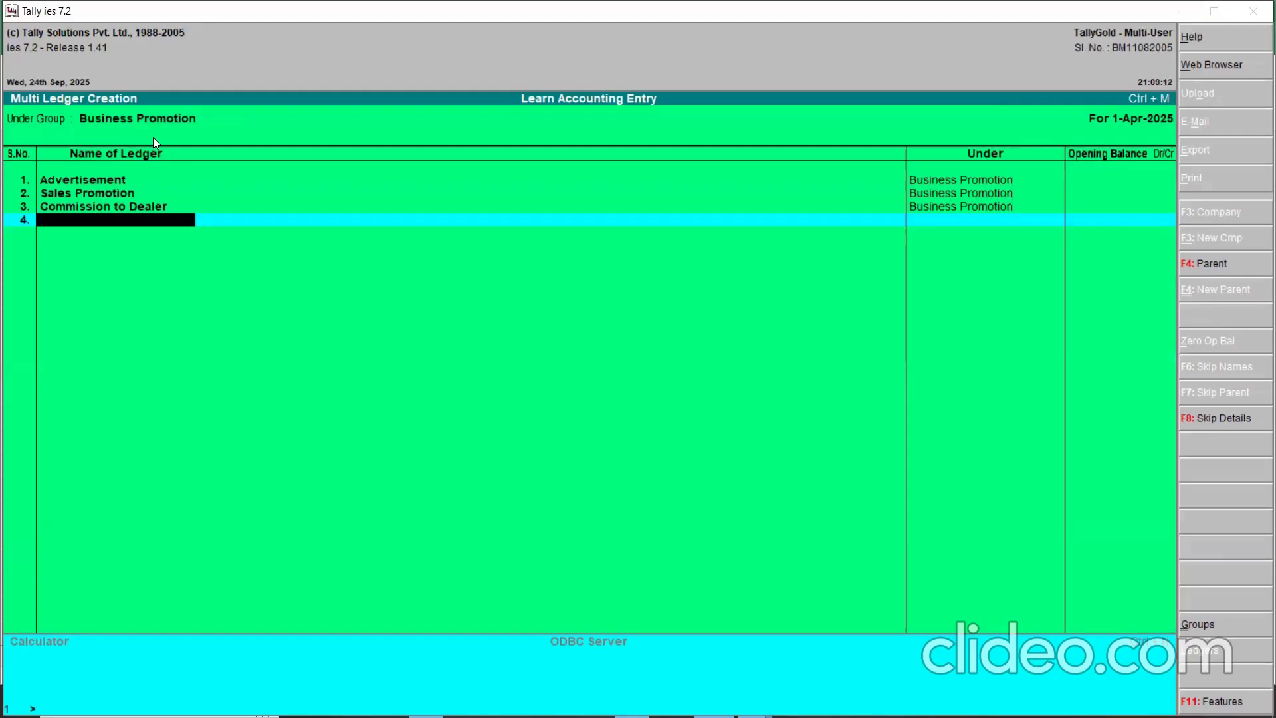
- Finish the Business Promotion ledger list and save its three ledgers
key(Return)
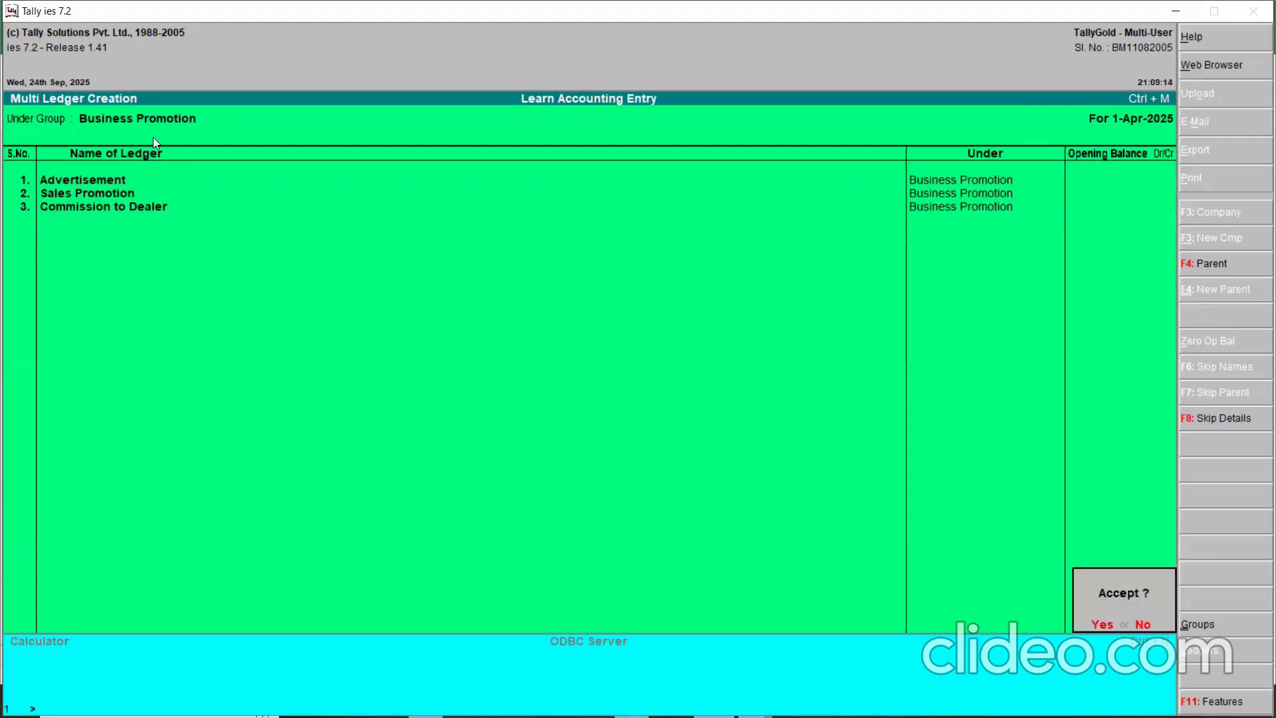
key(y)
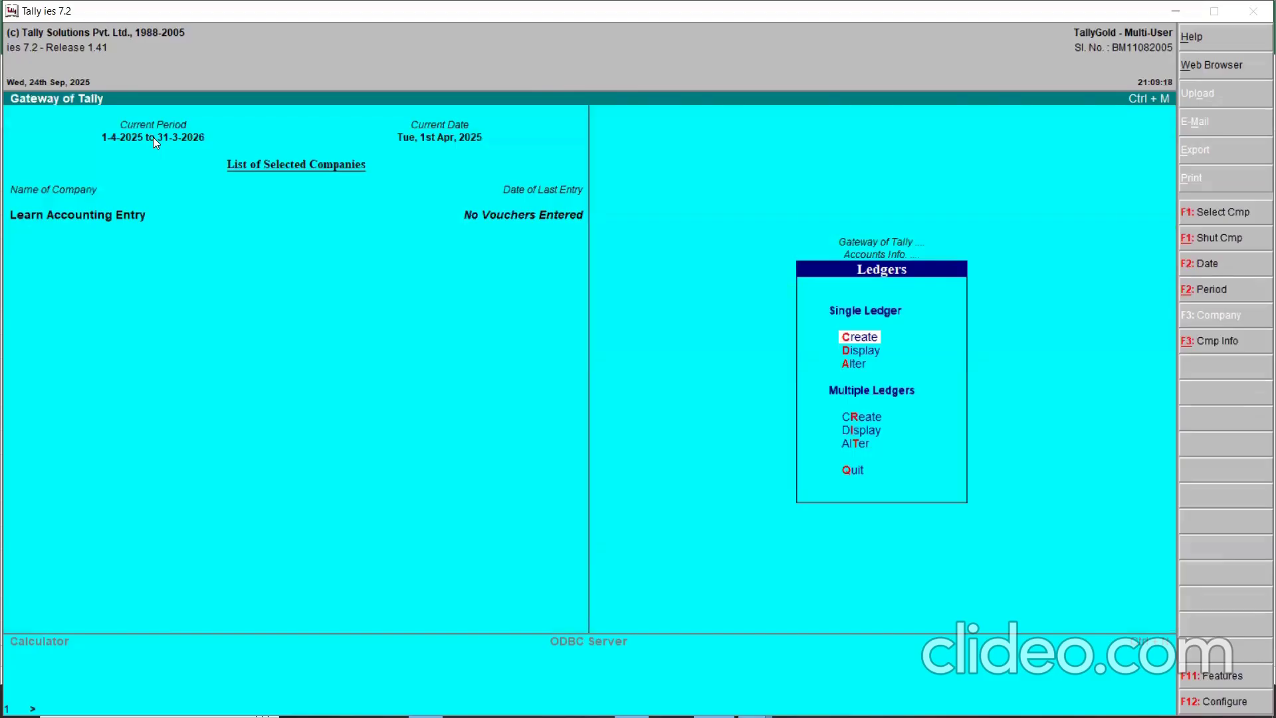
- Switch to the Basics of Accounts workbook in Excel and review the balance sheet and profit-and-loss diagram and the lists on Entry Formula
key(alt+Tab)
key(alt+Tab)
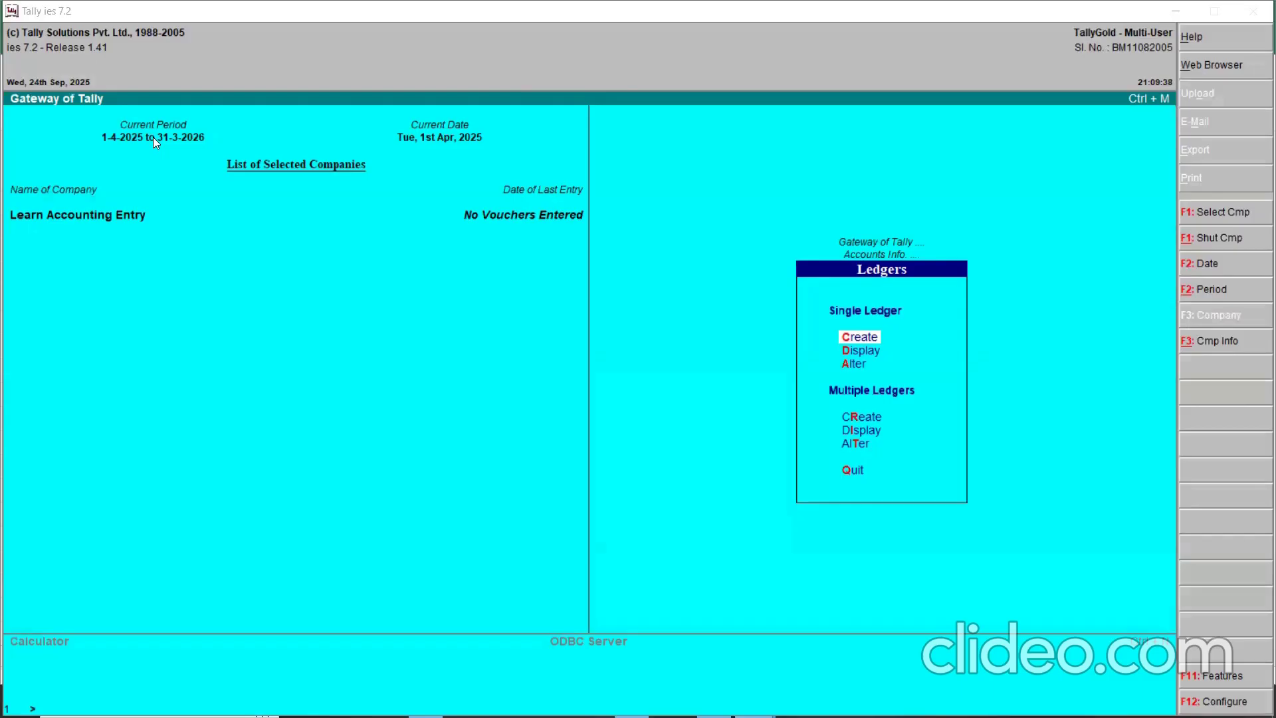
key(alt+Tab)
key(alt+Tab)
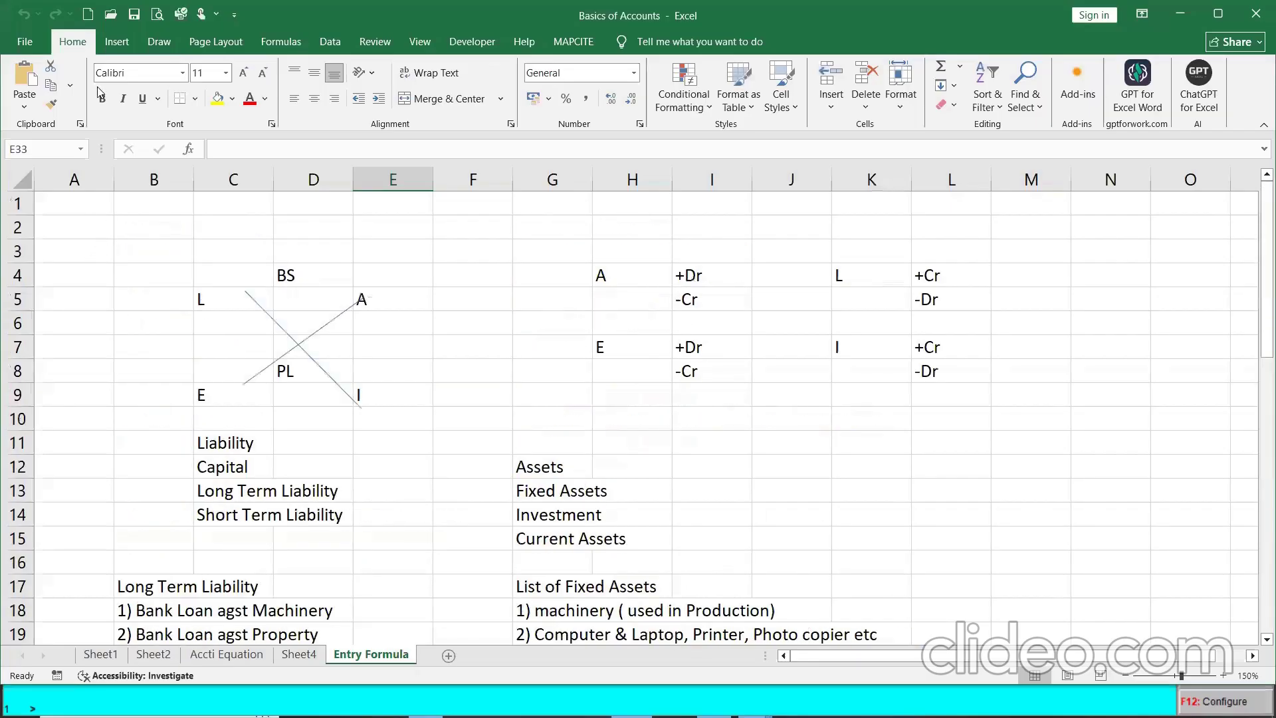
click(226, 304)
click(383, 299)
click(217, 397)
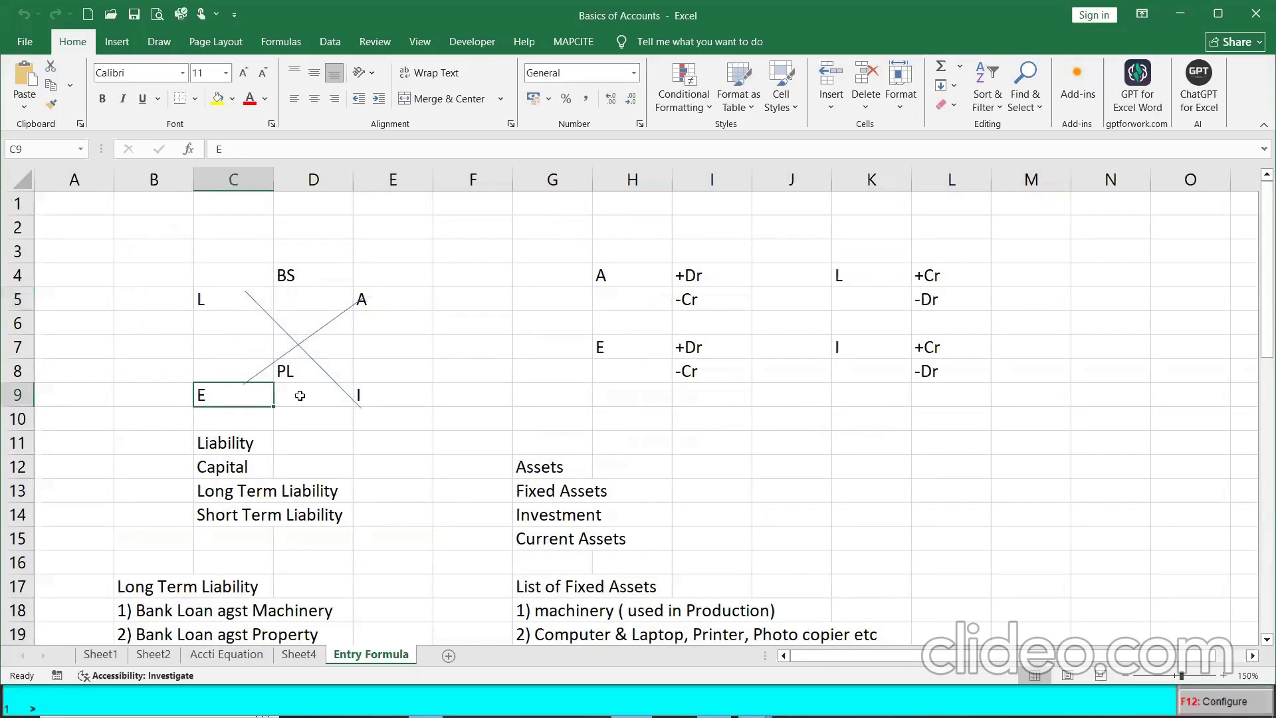
click(381, 393)
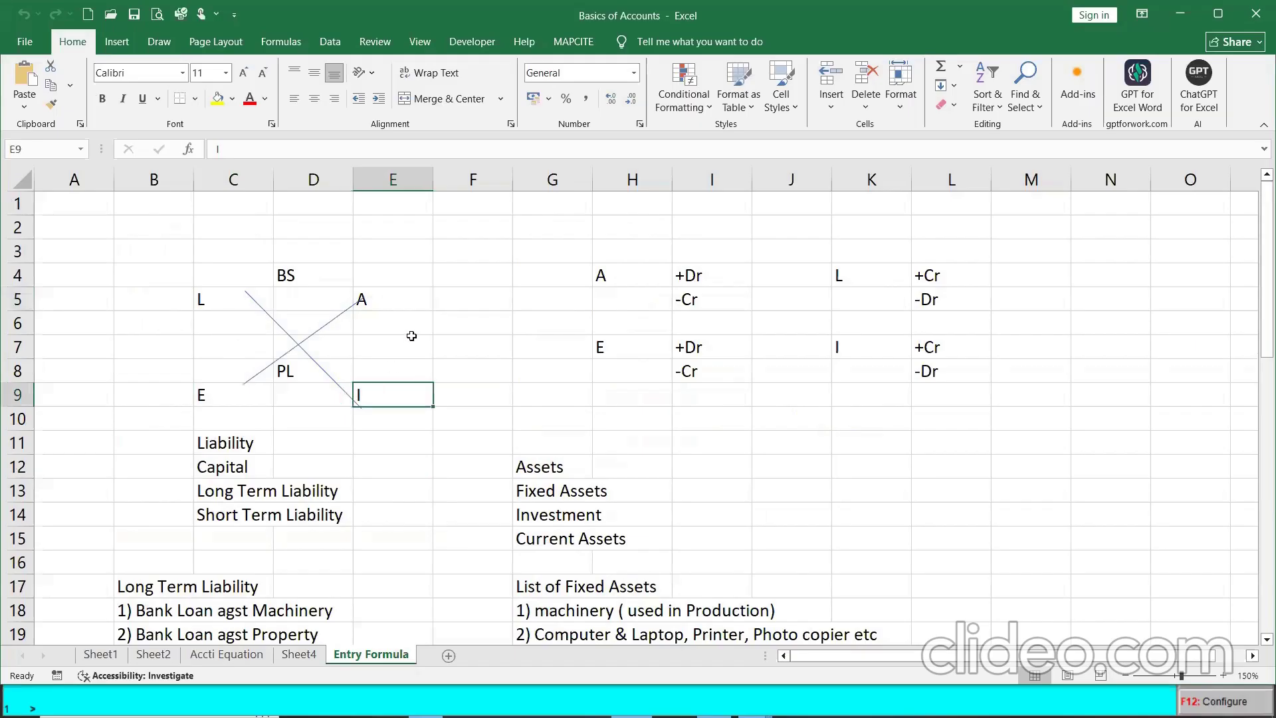
click(395, 297)
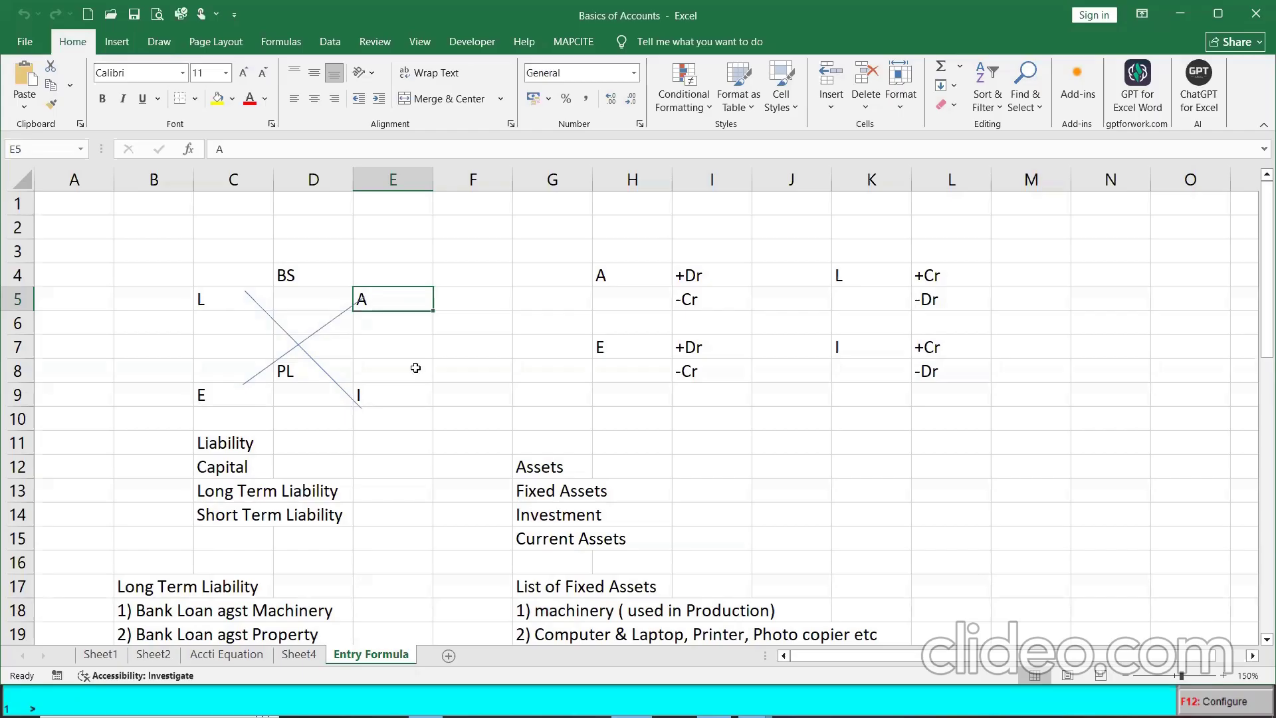
scroll(413, 364, down, 7)
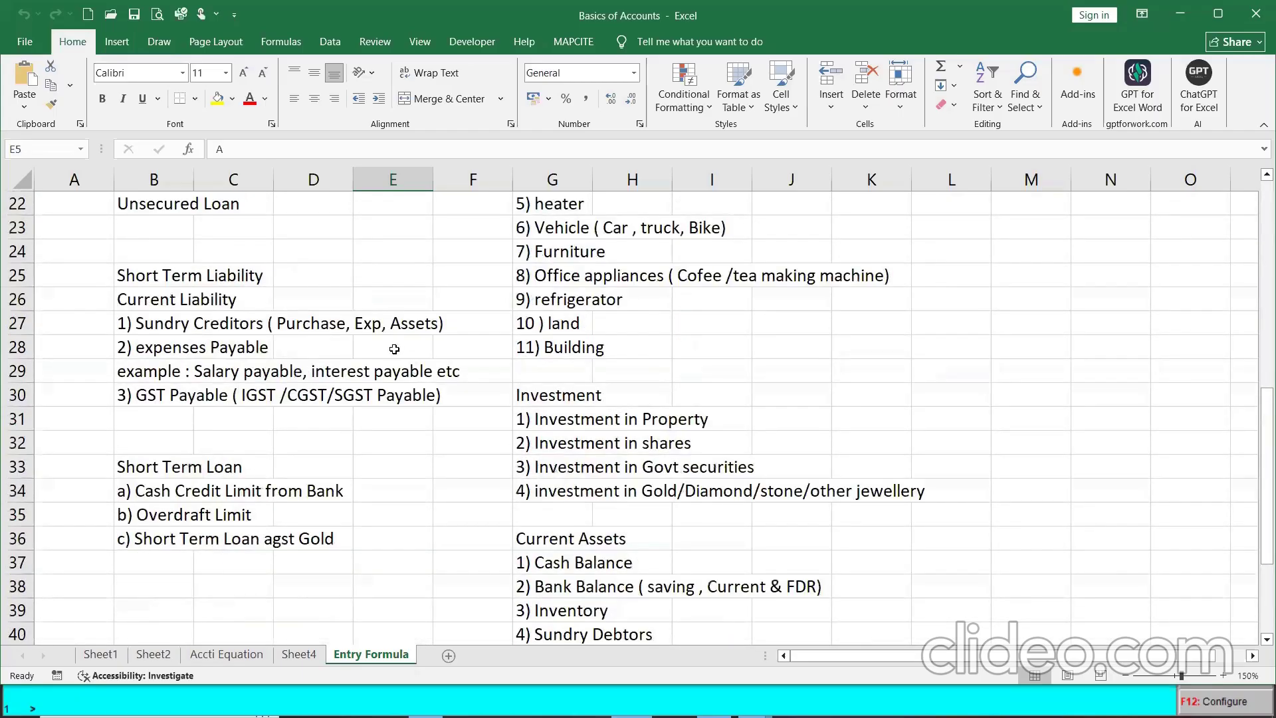